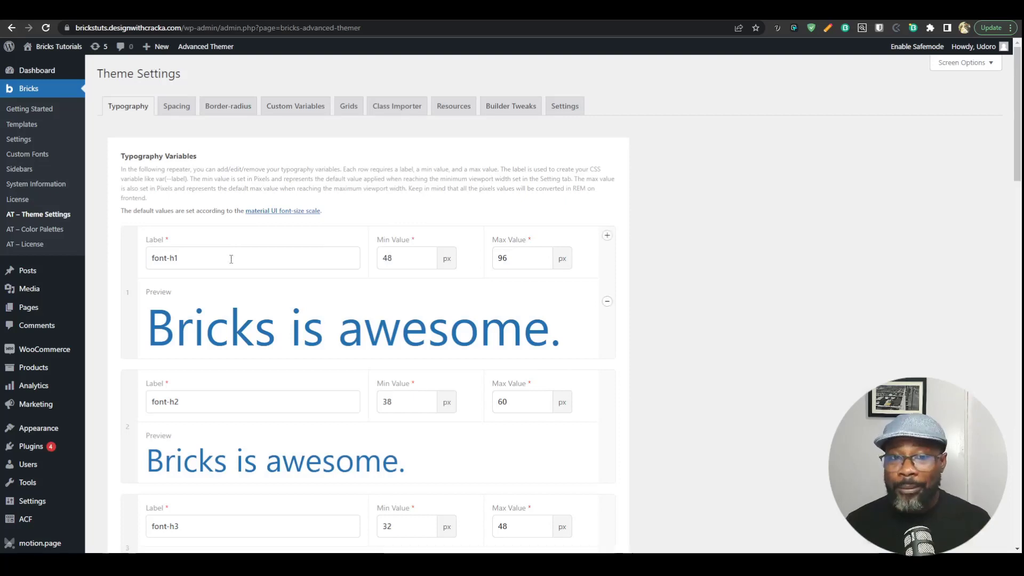
- Examine the label, minimum value and maximum value of the font-h1 typography variable
{"action": "left_click", "coordinate": [203, 259]}
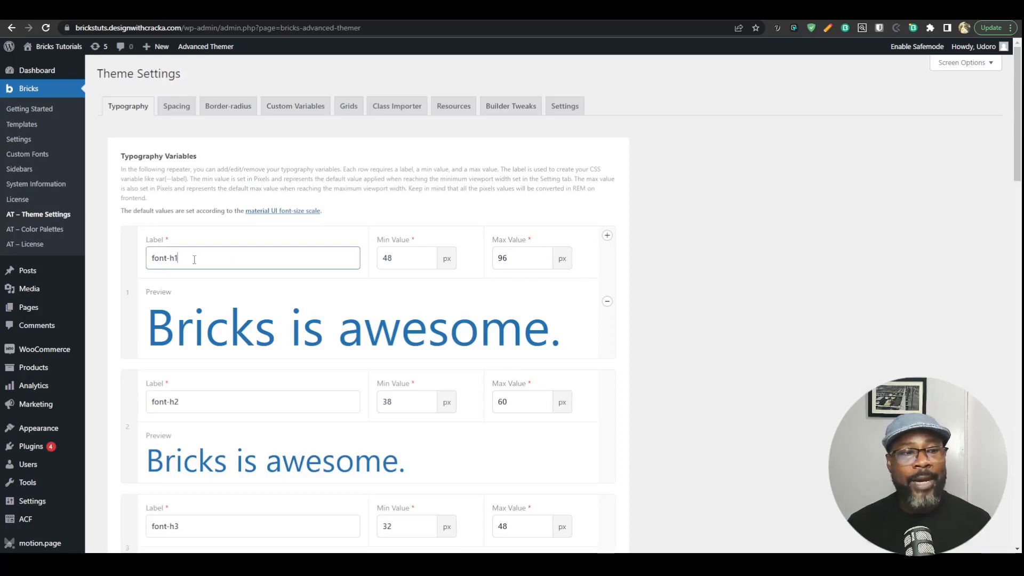
{"action": "scroll", "coordinate": [253, 244], "scroll_direction": "down", "scroll_amount": 12}
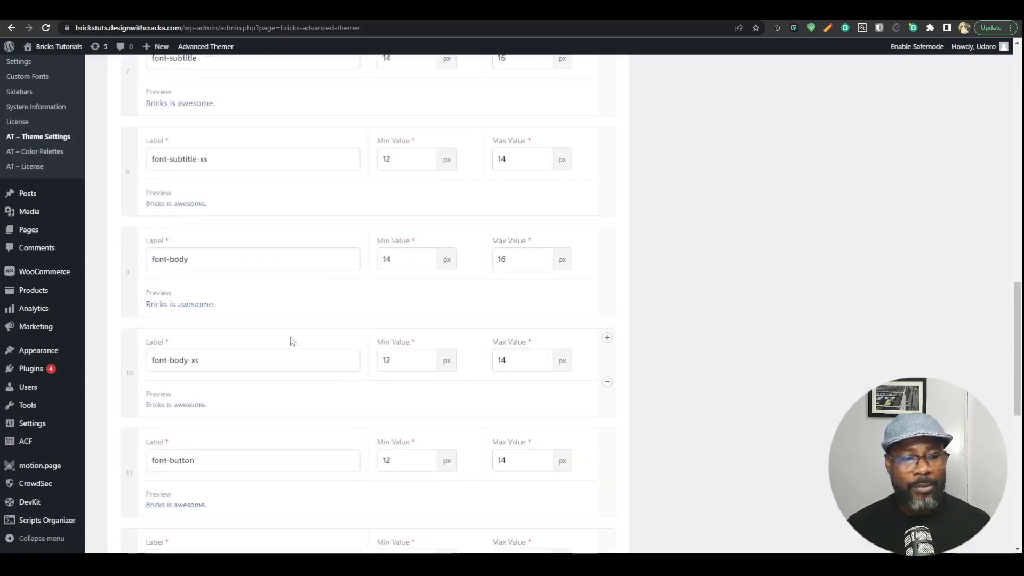
{"action": "scroll", "coordinate": [293, 338], "scroll_direction": "up", "scroll_amount": 15}
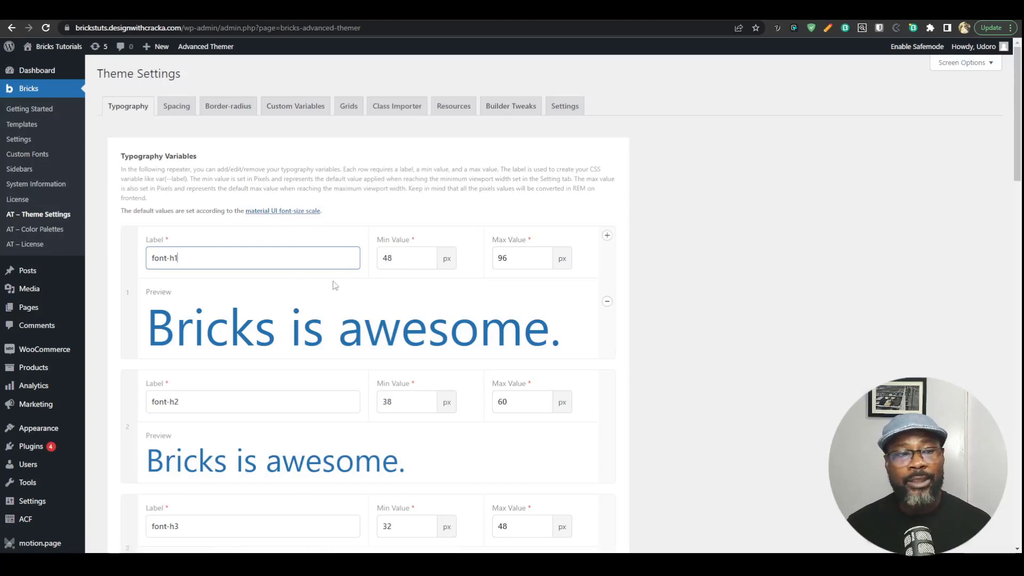
{"action": "left_click_drag", "start_coordinate": [178, 258], "coordinate": [145, 258]}
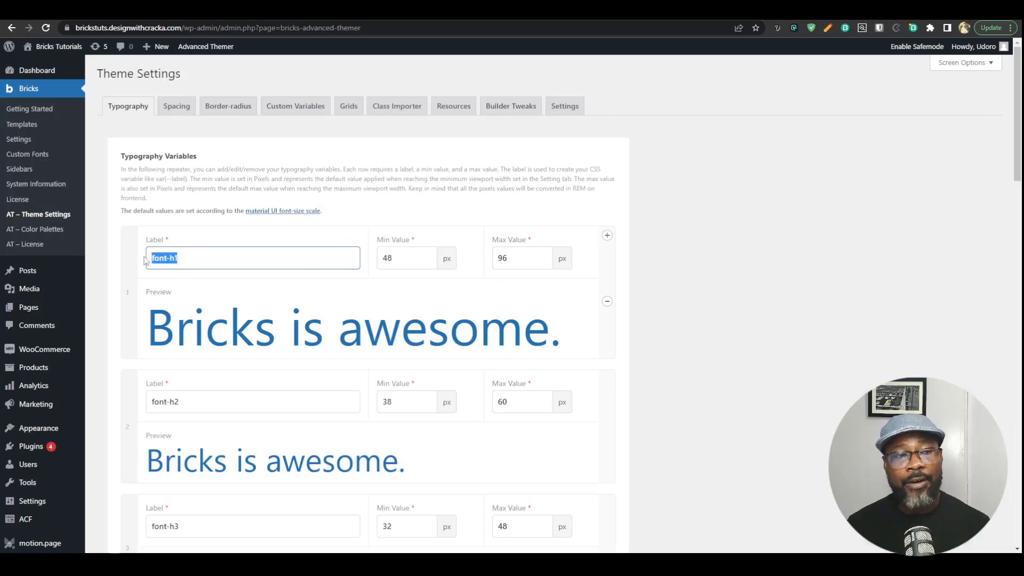
{"action": "left_click", "coordinate": [201, 260]}
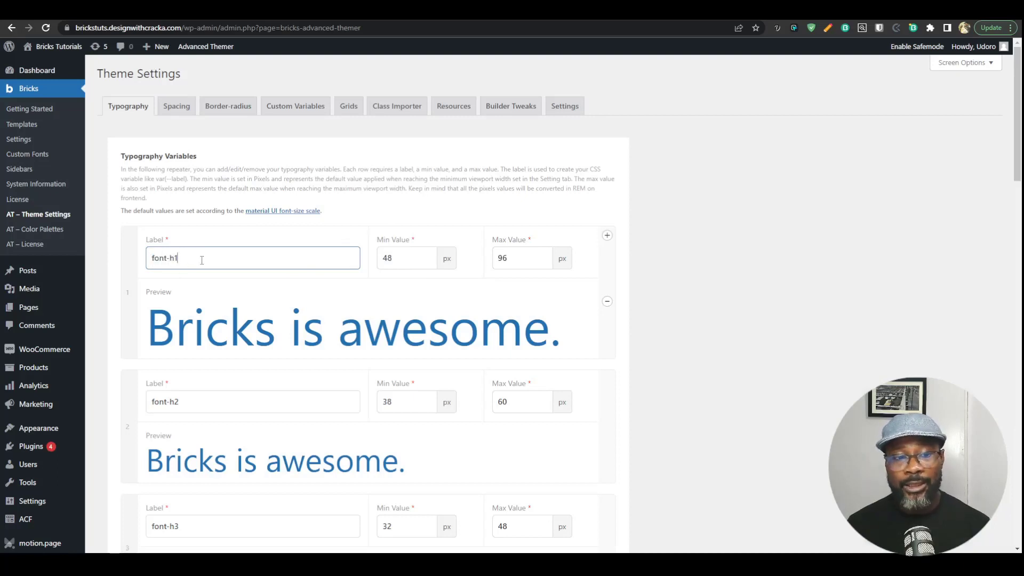
{"action": "left_click", "coordinate": [402, 258]}
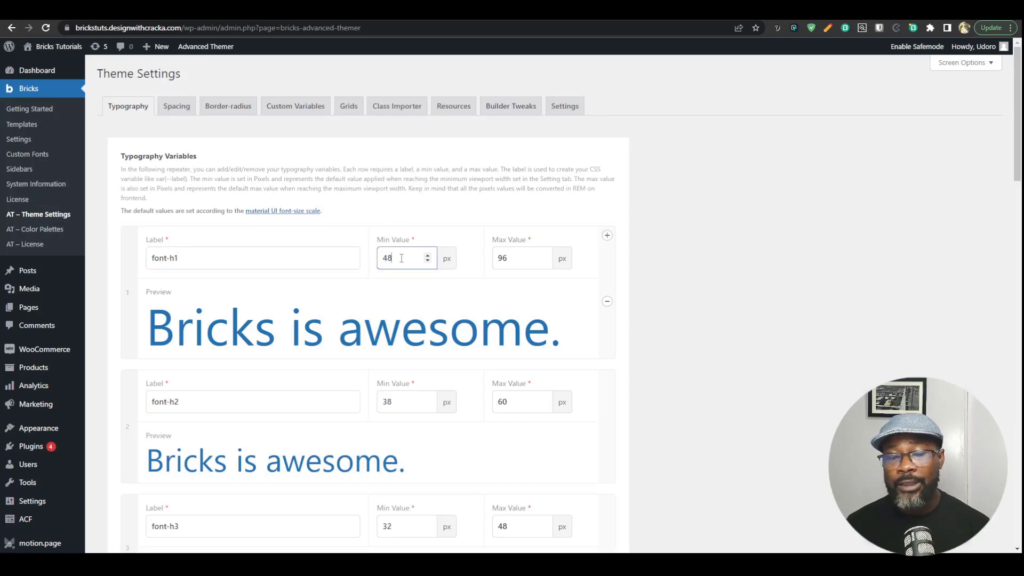
{"action": "left_click", "coordinate": [515, 254]}
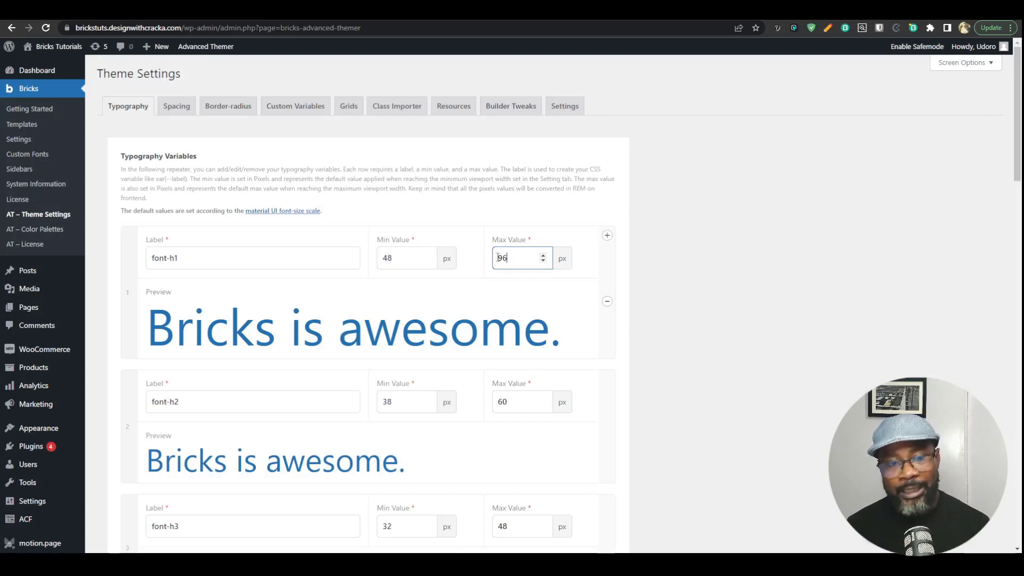
{"action": "left_click", "coordinate": [448, 258]}
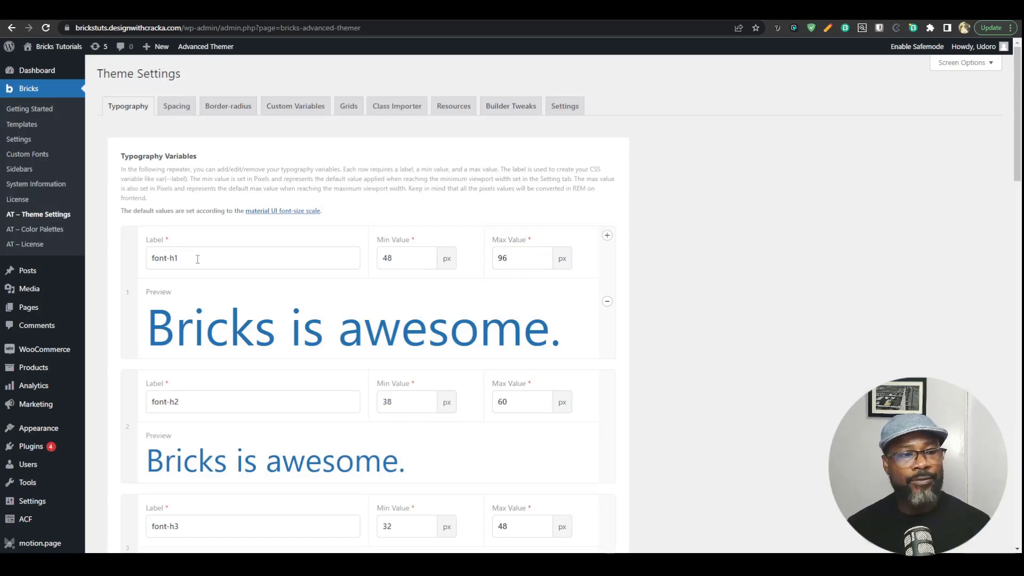
- Review the full list of typography variables, from the headings to the subtitle, body and button fonts
{"action": "scroll", "coordinate": [219, 377], "scroll_direction": "down", "scroll_amount": 7}
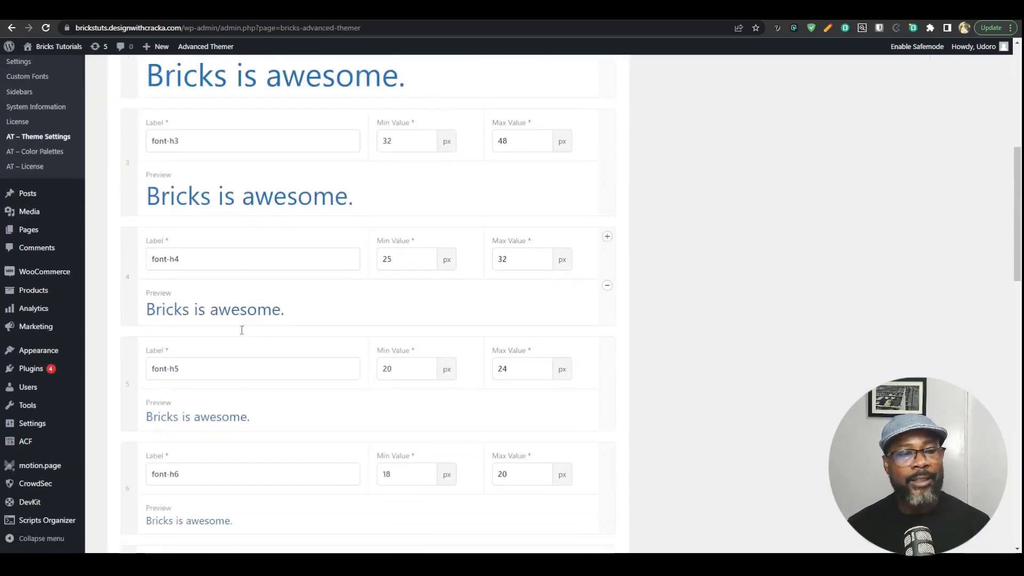
{"action": "scroll", "coordinate": [240, 328], "scroll_direction": "down", "scroll_amount": 5}
{"action": "scroll", "coordinate": [267, 352], "scroll_direction": "down", "scroll_amount": 3}
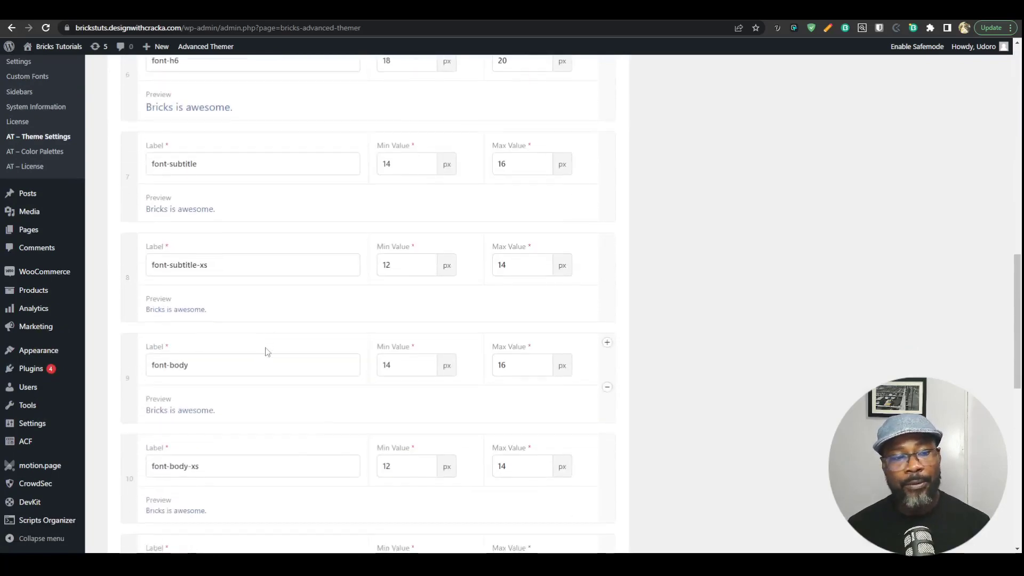
{"action": "scroll", "coordinate": [267, 352], "scroll_direction": "down", "scroll_amount": 3}
{"action": "scroll", "coordinate": [327, 405], "scroll_direction": "up", "scroll_amount": 18}
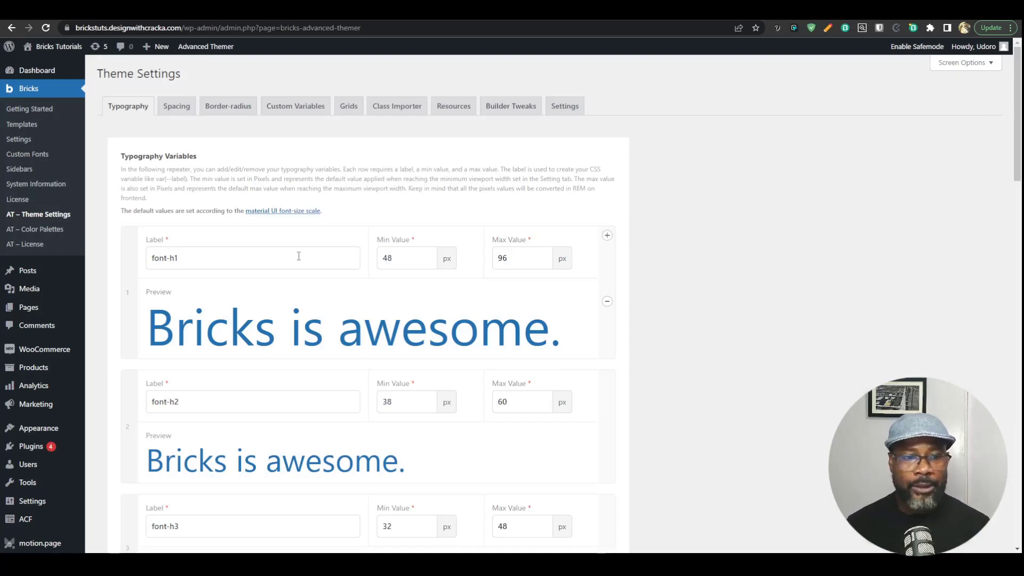
{"action": "left_click", "coordinate": [267, 251]}
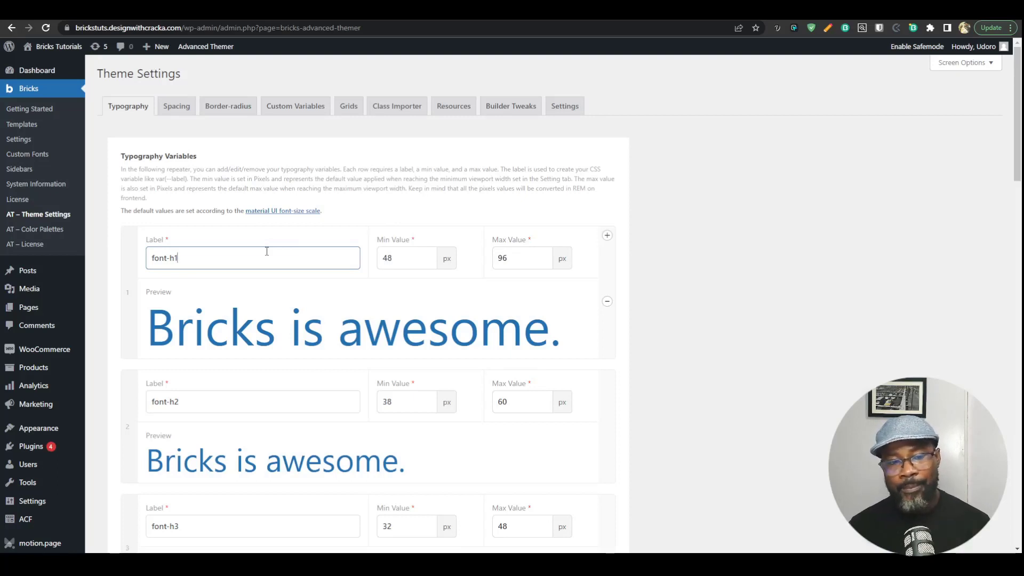
{"action": "left_click", "coordinate": [177, 106]}
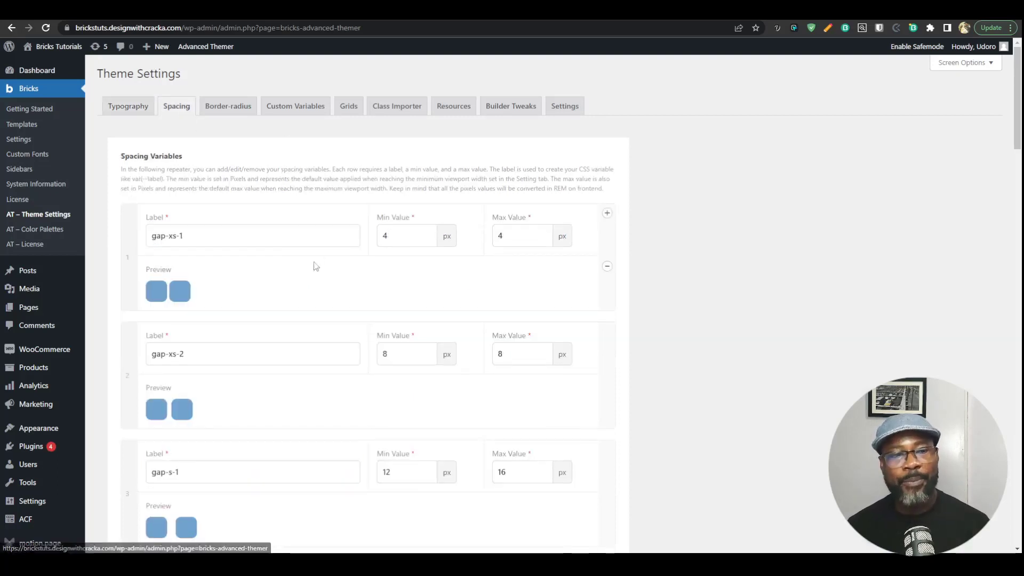
{"action": "left_click", "coordinate": [128, 106]}
{"action": "scroll", "coordinate": [387, 235], "scroll_direction": "down", "scroll_amount": 1}
{"action": "scroll", "coordinate": [388, 235], "scroll_direction": "up", "scroll_amount": 1}
- Try maximum values of 50 px and 90 px for the font-h1 typography variable, and undo both changes
{"action": "double_click", "coordinate": [532, 264]}
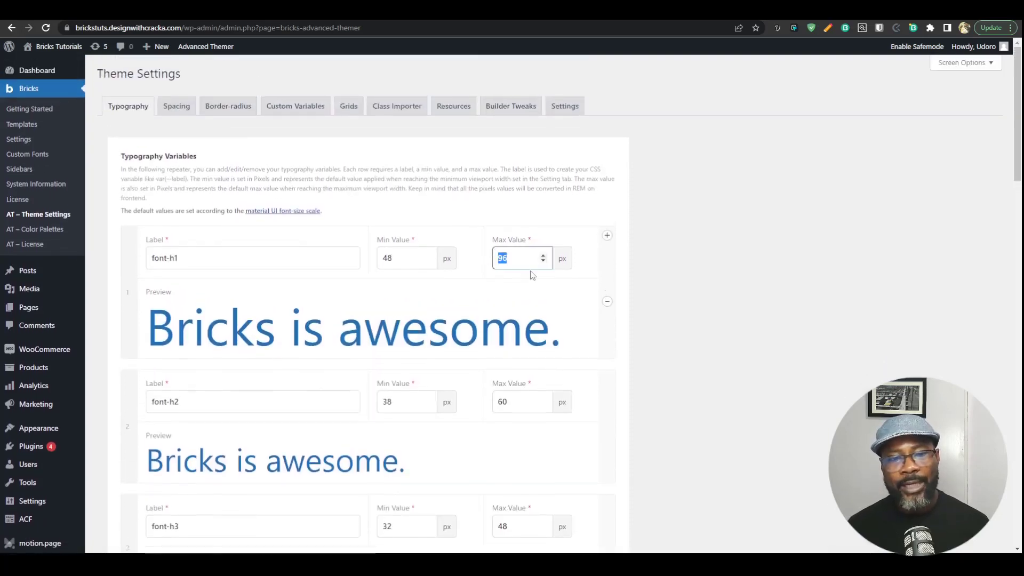
{"action": "type", "text": "0"}
{"action": "type", "text": "5"}
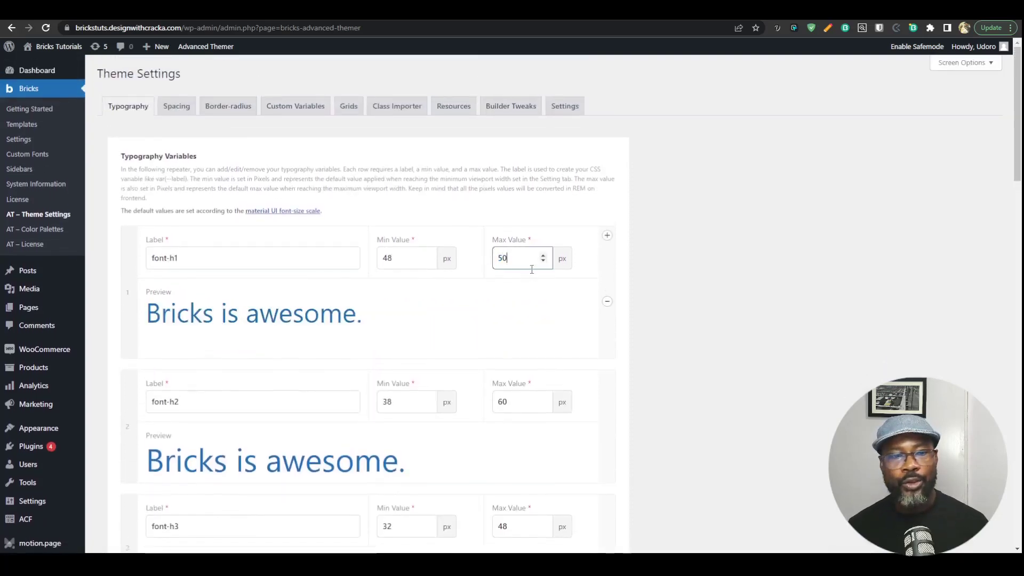
{"action": "double_click", "coordinate": [531, 269]}
{"action": "type", "text": "90"}
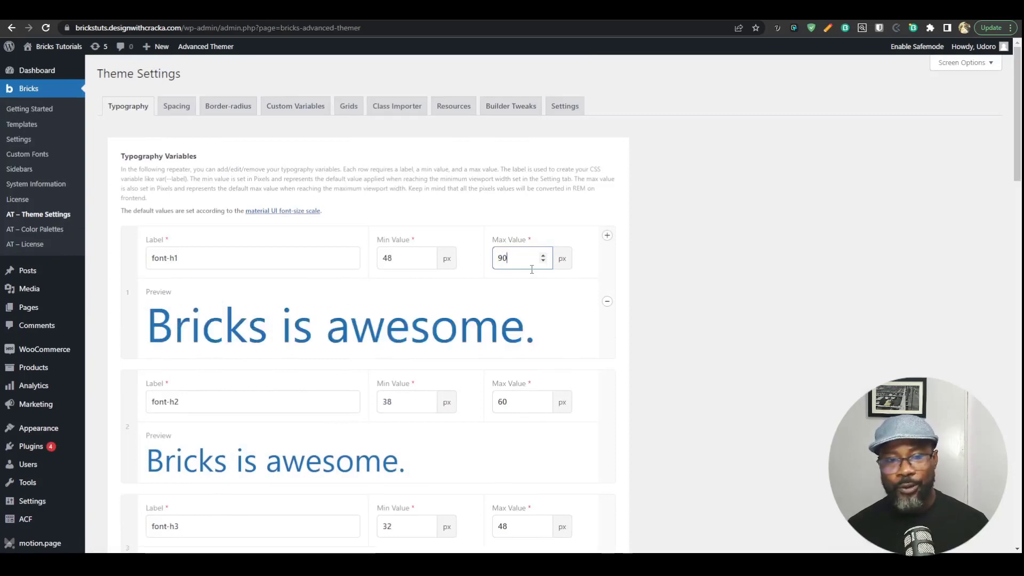
{"action": "key", "text": "ctrl+z"}
{"action": "key", "text": "ctrl+z"}
{"action": "key", "text": "ctrl+z"}
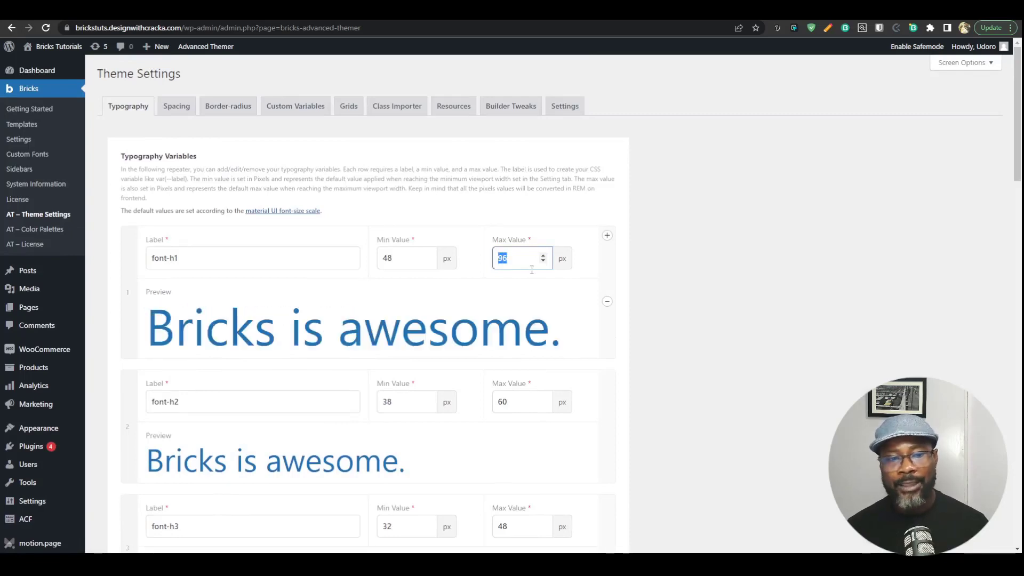
{"action": "left_click", "coordinate": [514, 283]}
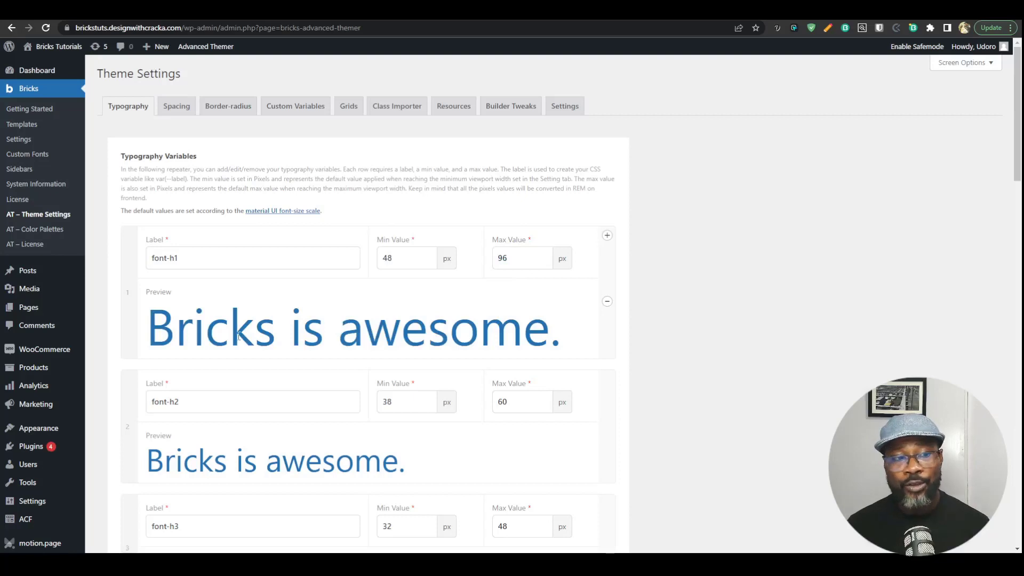
{"action": "scroll", "coordinate": [251, 331], "scroll_direction": "down", "scroll_amount": 1}
{"action": "scroll", "coordinate": [252, 331], "scroll_direction": "up", "scroll_amount": 1}
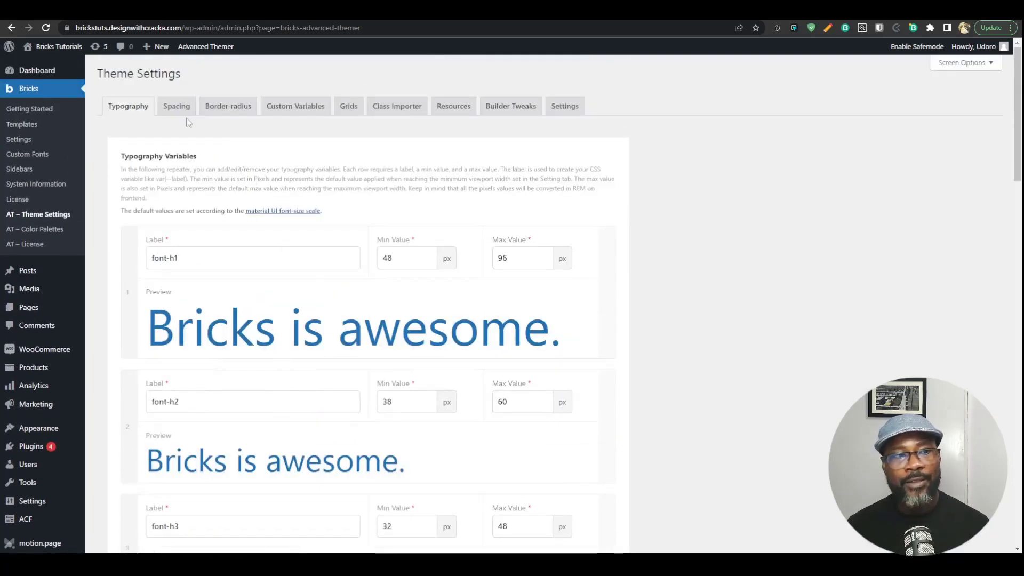
- Try a maximum value of 20 px for the gap-xs-1 spacing variable, and undo the change
{"action": "left_click", "coordinate": [176, 106]}
{"action": "double_click", "coordinate": [513, 236]}
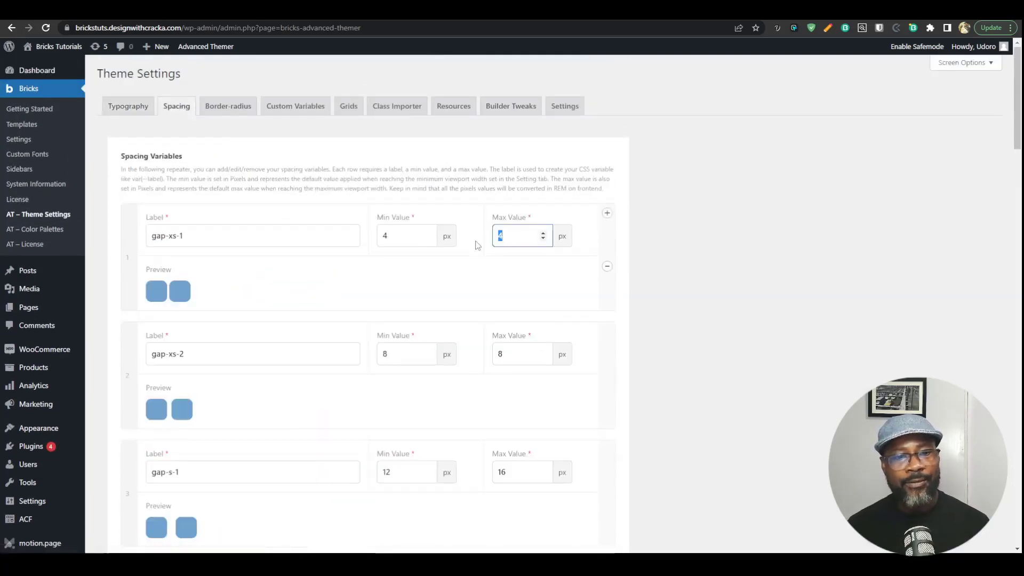
{"action": "type", "text": "20"}
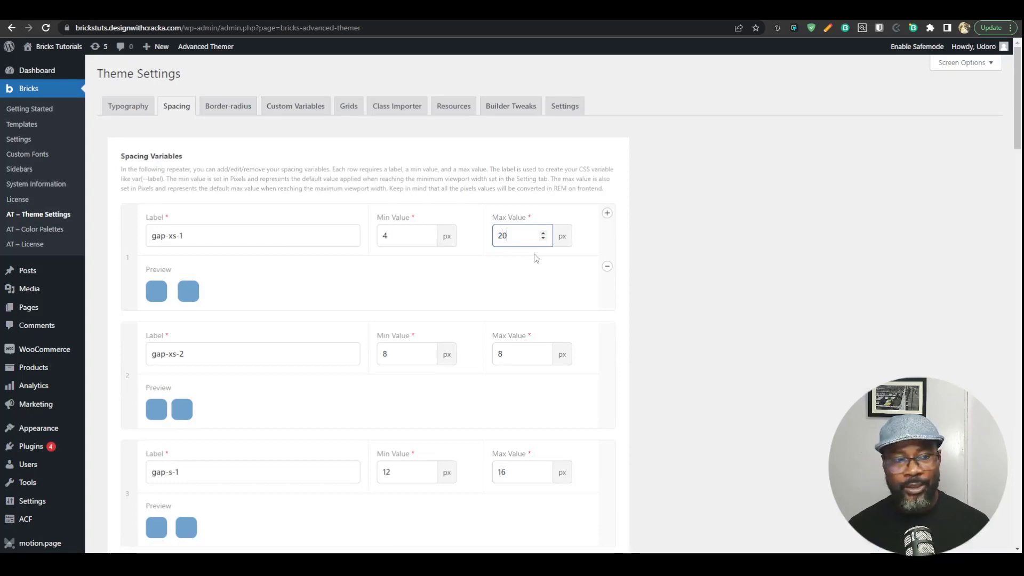
{"action": "key", "text": "ctrl+z"}
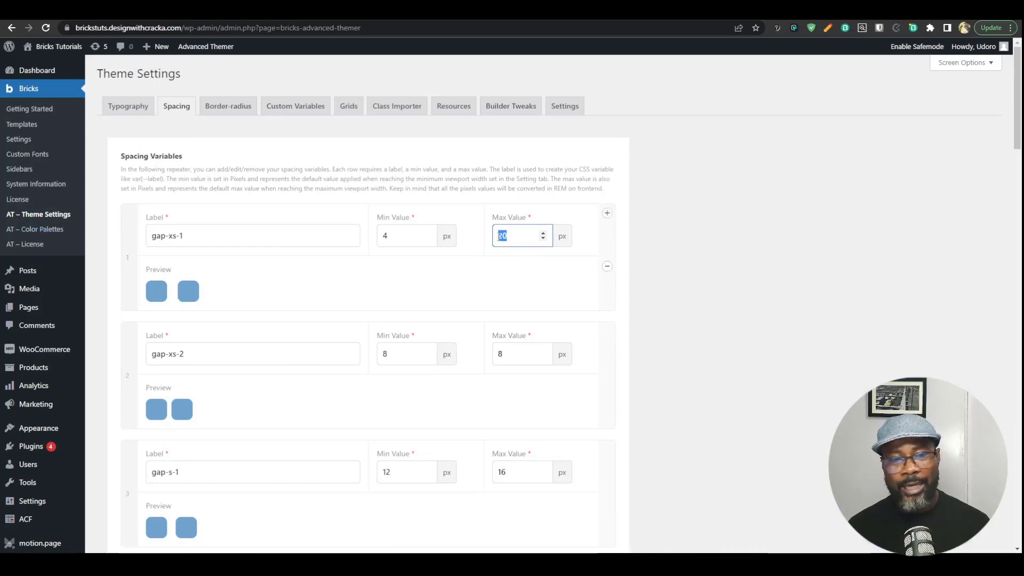
- Review the remaining spacing variables, from the small gaps to the extra-large gaps and button padding
{"action": "scroll", "coordinate": [347, 272], "scroll_direction": "down", "scroll_amount": 7}
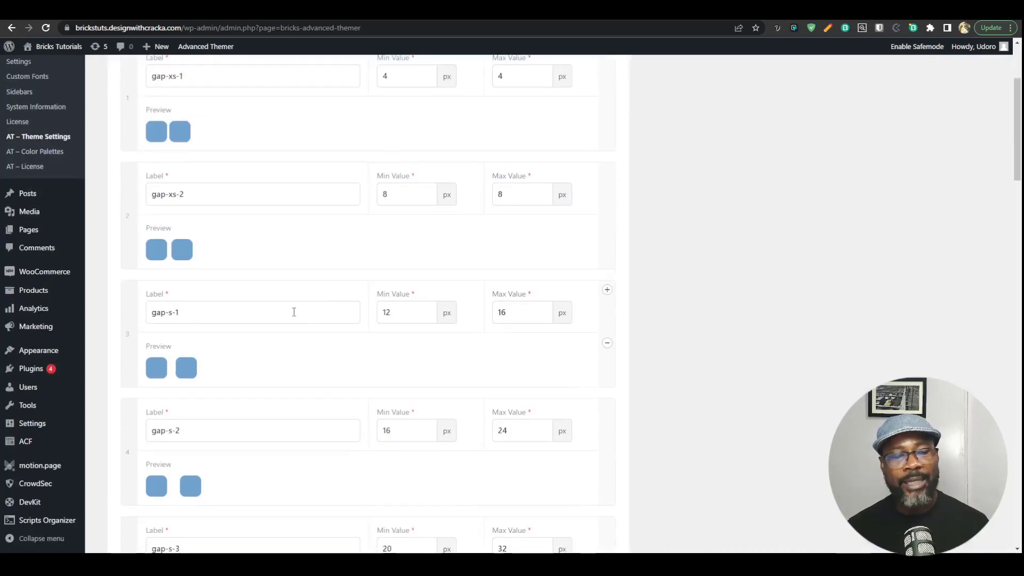
{"action": "scroll", "coordinate": [343, 313], "scroll_direction": "down", "scroll_amount": 10}
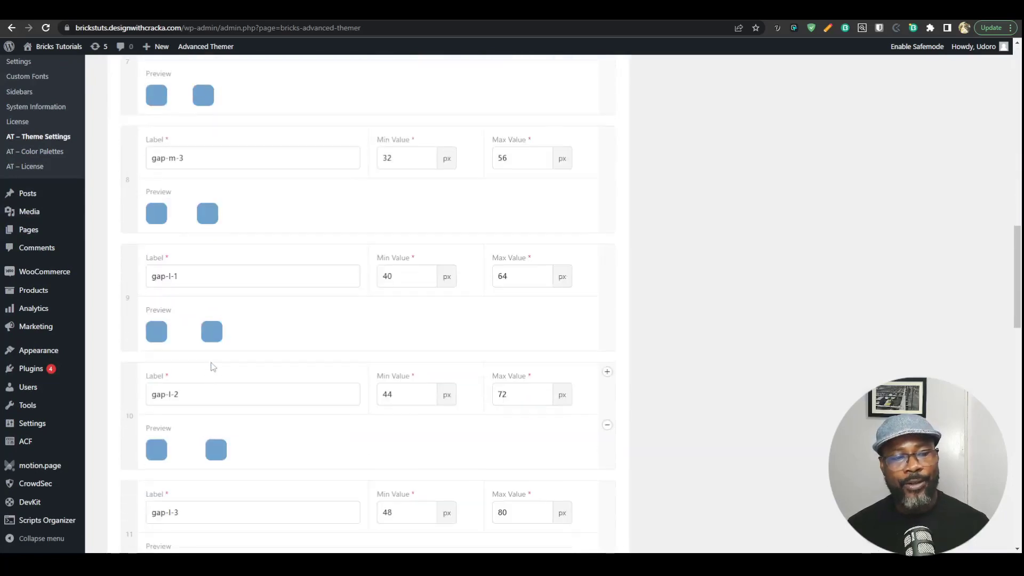
{"action": "scroll", "coordinate": [341, 336], "scroll_direction": "down", "scroll_amount": 9}
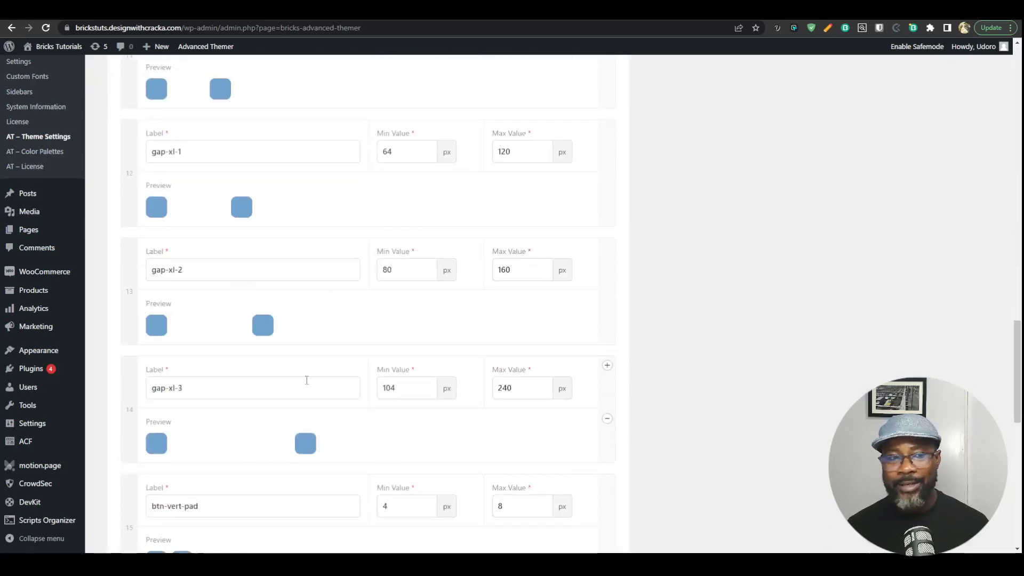
{"action": "scroll", "coordinate": [384, 372], "scroll_direction": "down", "scroll_amount": 5}
{"action": "scroll", "coordinate": [421, 375], "scroll_direction": "up", "scroll_amount": 20}
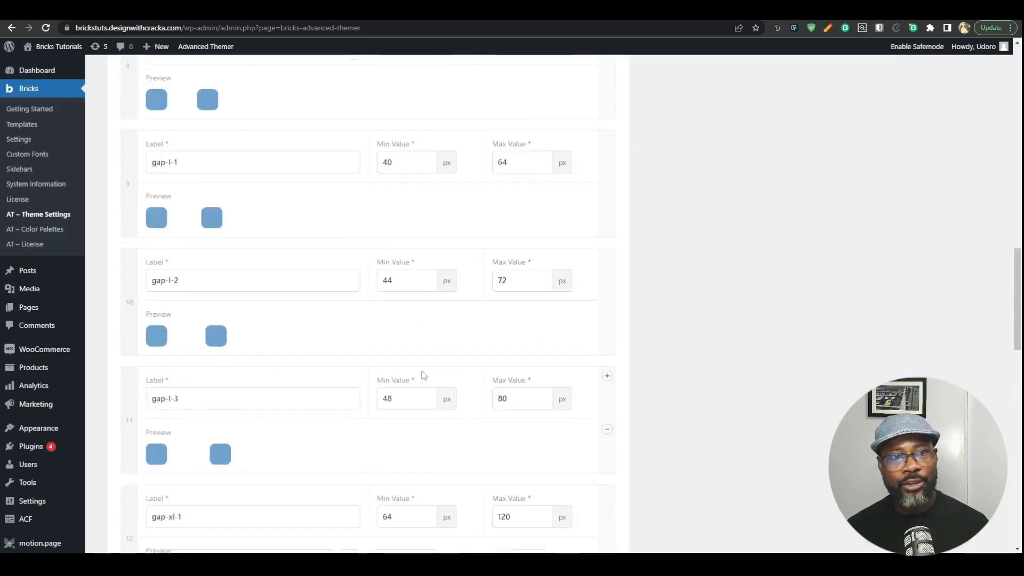
{"action": "scroll", "coordinate": [412, 351], "scroll_direction": "up", "scroll_amount": 10}
- Review the border-radius variables for images, cards and buttons
{"action": "left_click", "coordinate": [238, 106]}
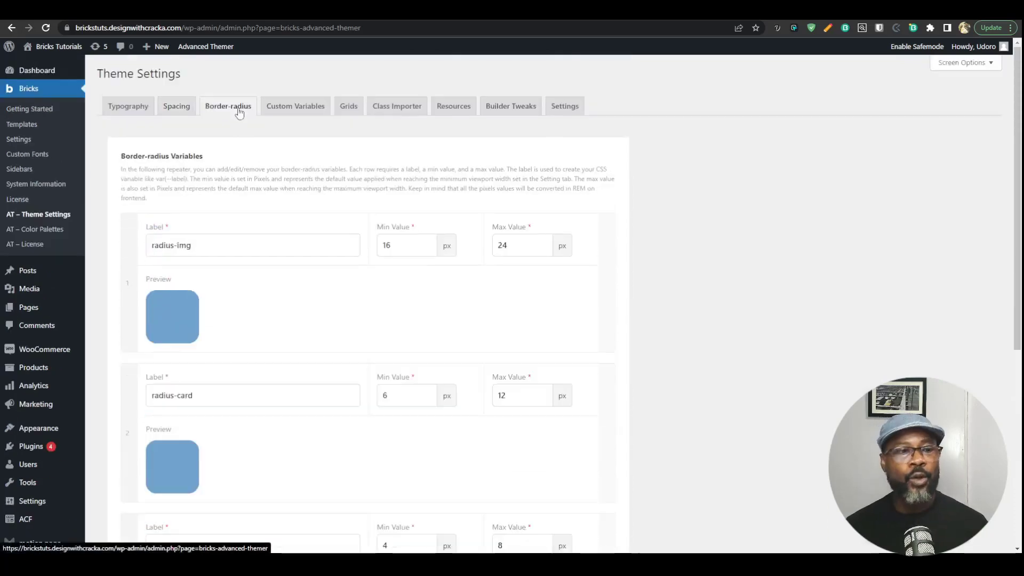
{"action": "scroll", "coordinate": [398, 281], "scroll_direction": "down", "scroll_amount": 6}
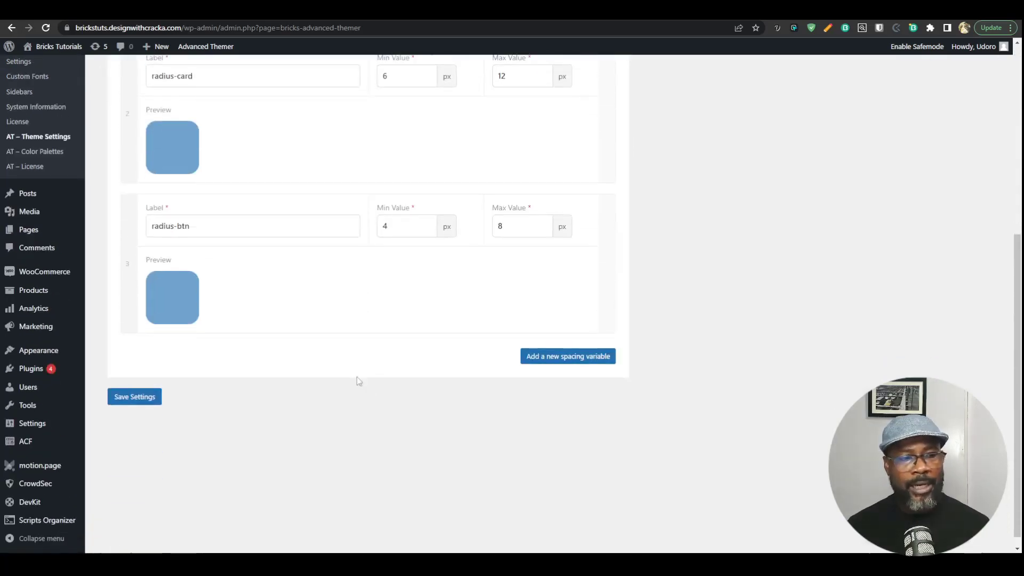
{"action": "scroll", "coordinate": [358, 382], "scroll_direction": "up", "scroll_amount": 5}
{"action": "scroll", "coordinate": [427, 320], "scroll_direction": "up", "scroll_amount": 2}
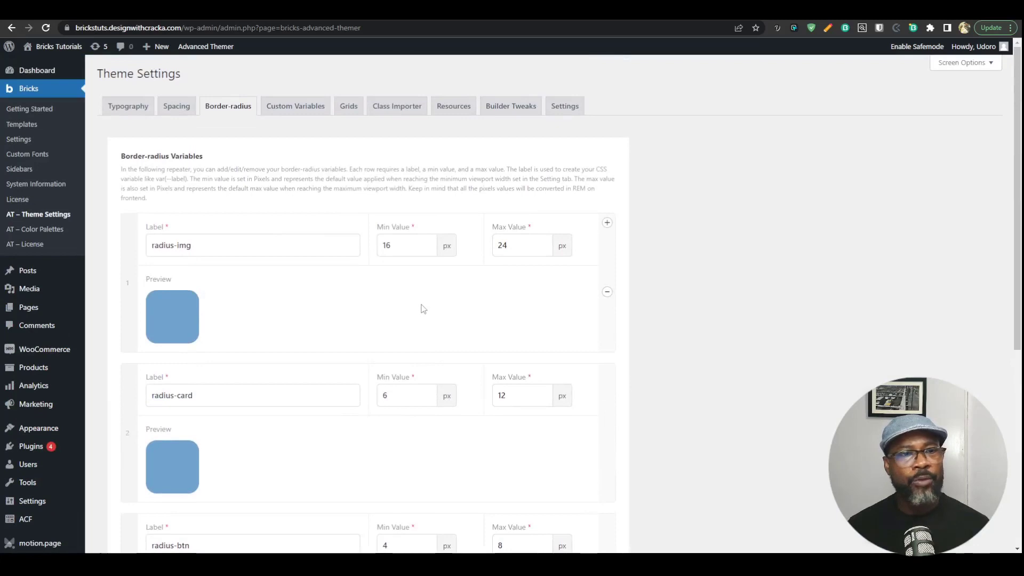
- Add a custom variable category labelled "Max widths"
{"action": "left_click", "coordinate": [295, 106]}
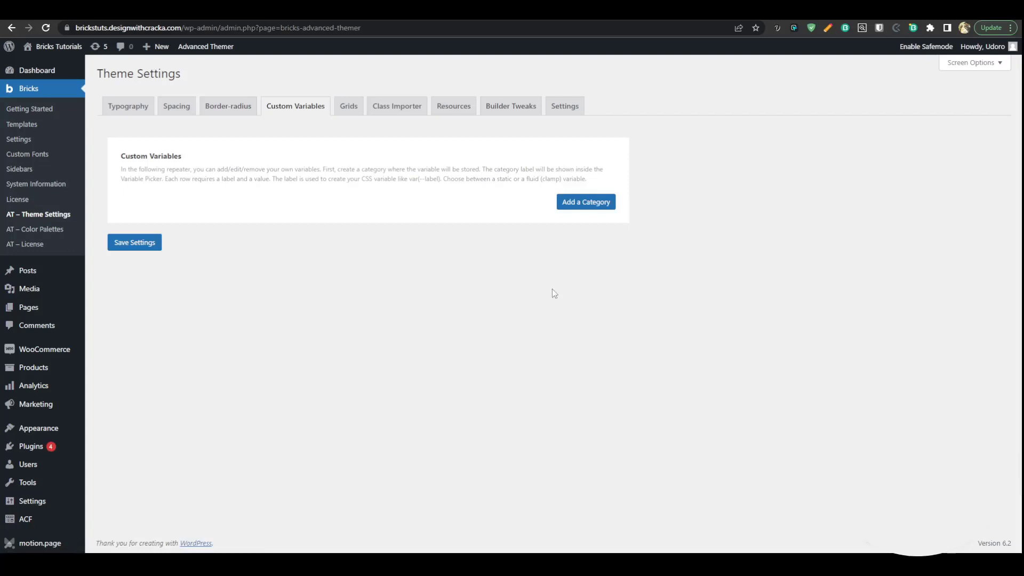
{"action": "left_click", "coordinate": [585, 201]}
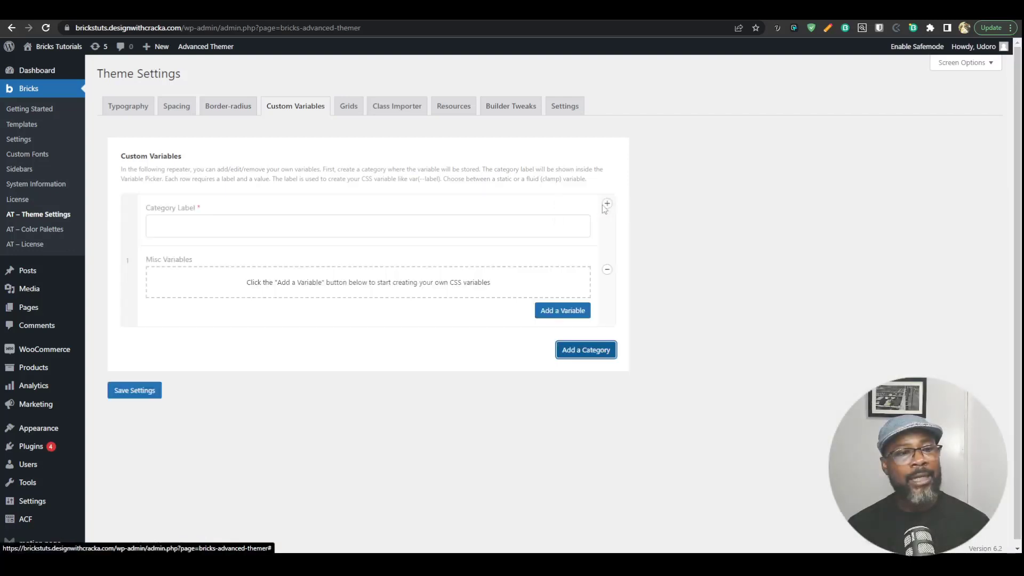
{"action": "left_click", "coordinate": [339, 228]}
{"action": "type", "text": "Max "}
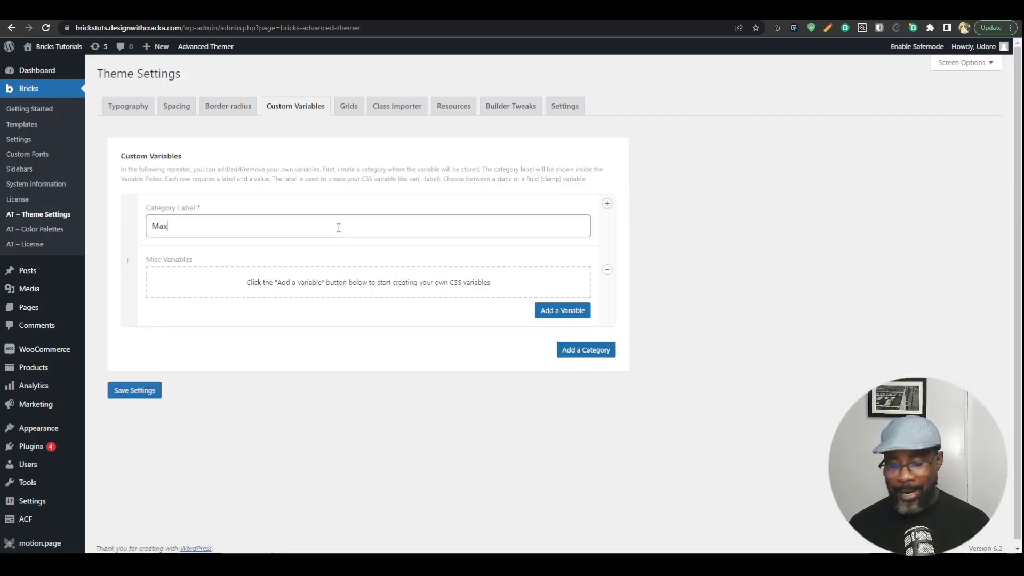
{"action": "type", "text": "widths"}
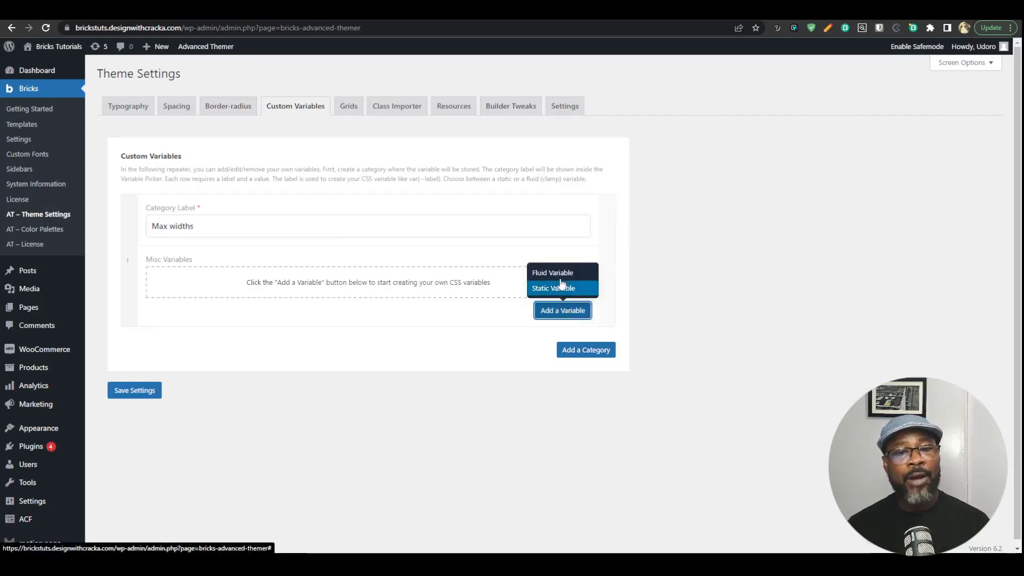
- Add a static variable labelled "width-480" with the value 480px to the Max widths category
{"action": "left_click", "coordinate": [555, 289]}
{"action": "left_click", "coordinate": [281, 315]}
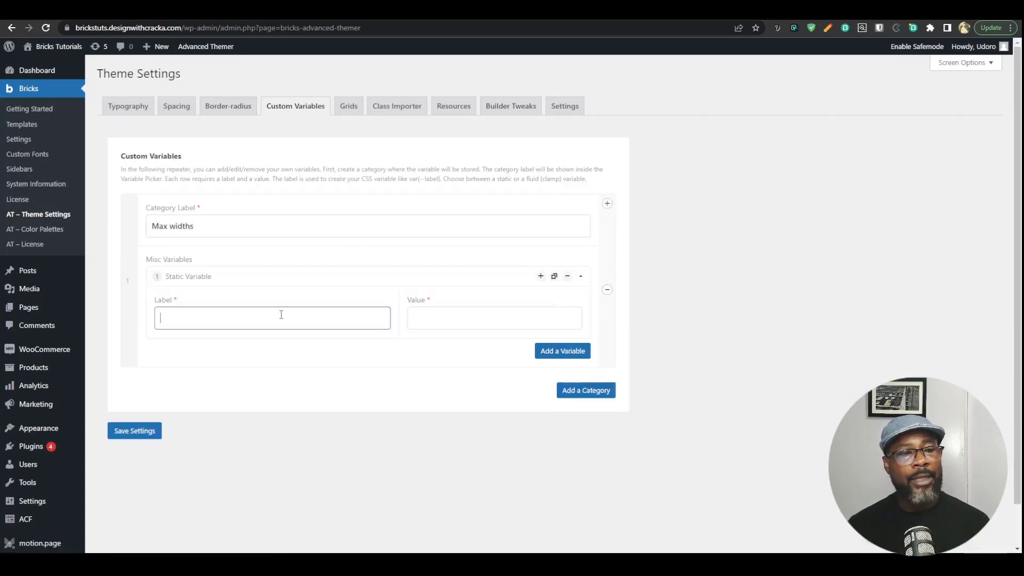
{"action": "left_click", "coordinate": [419, 318]}
{"action": "left_click", "coordinate": [257, 323]}
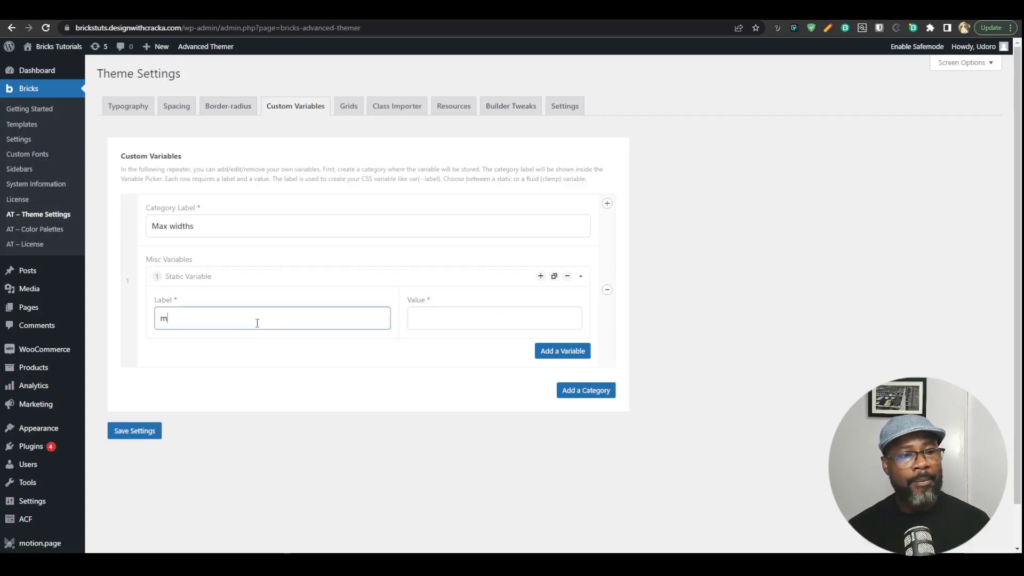
{"action": "type", "text": "wudt"}
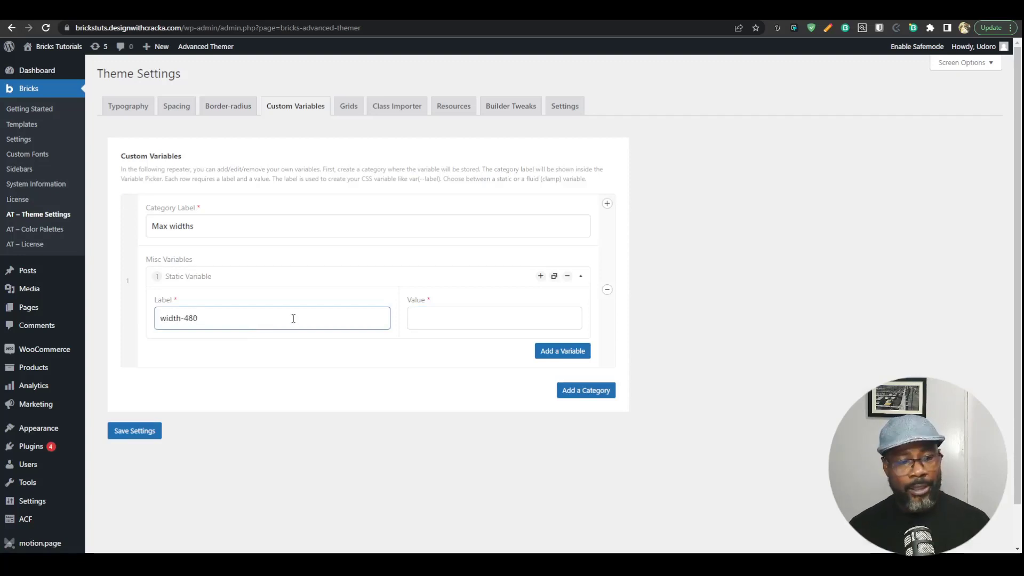
{"action": "left_click", "coordinate": [501, 319]}
{"action": "type", "text": "480"}
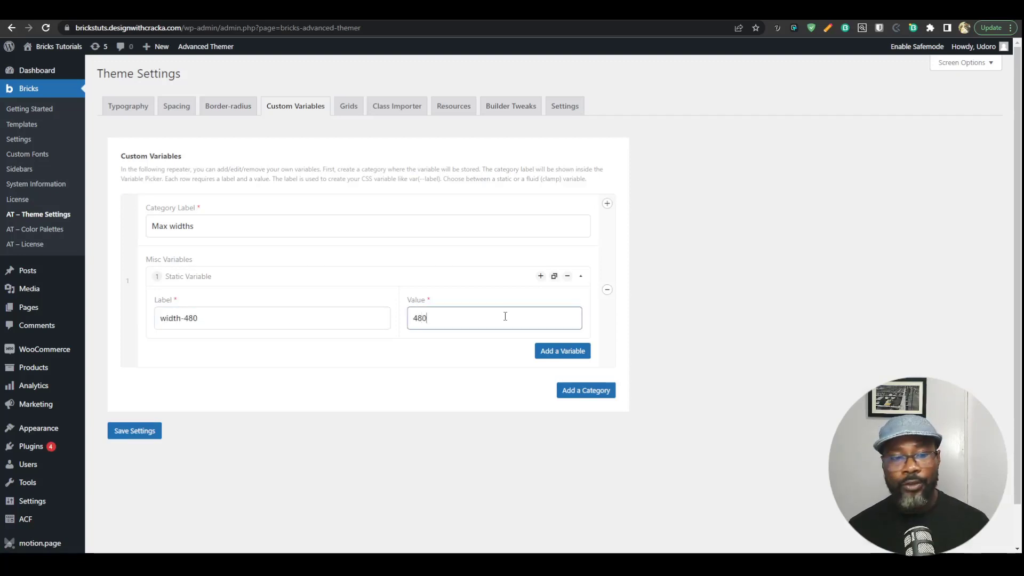
{"action": "type", "text": "px"}
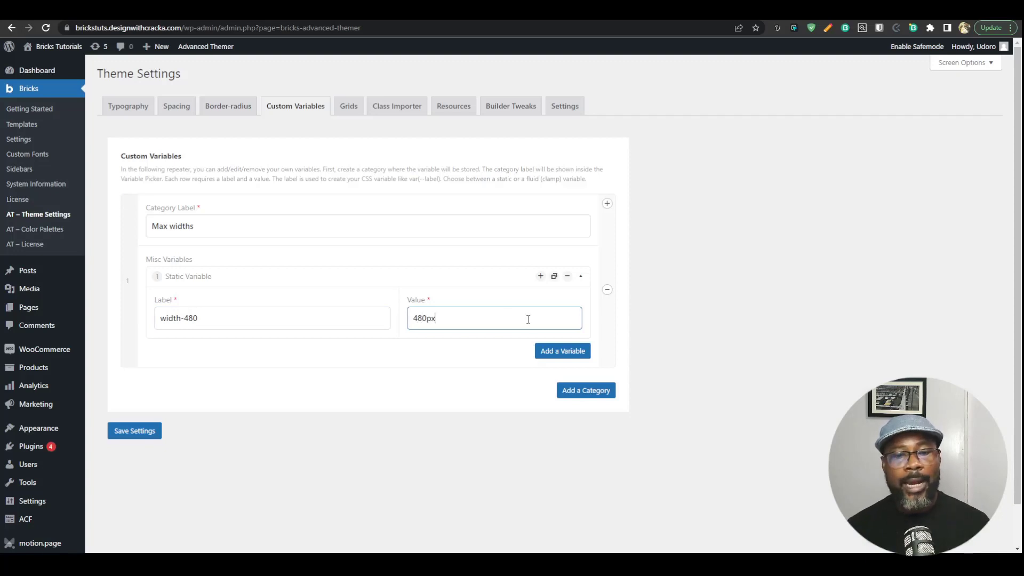
- Add a second static variable labelled "width-720" with the value 720px to the Max widths category, and save the settings
{"action": "left_click", "coordinate": [556, 352]}
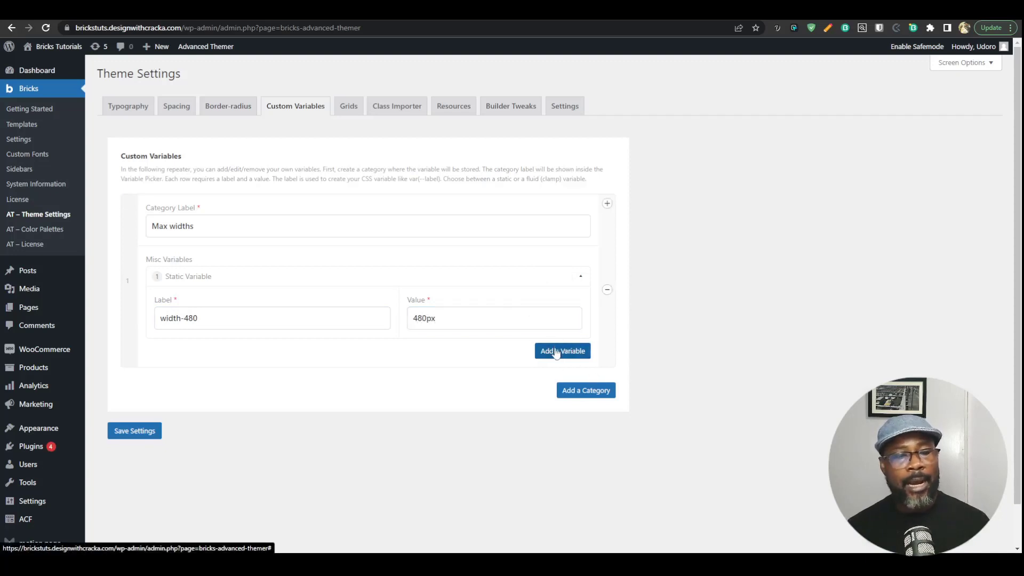
{"action": "left_click", "coordinate": [556, 336]}
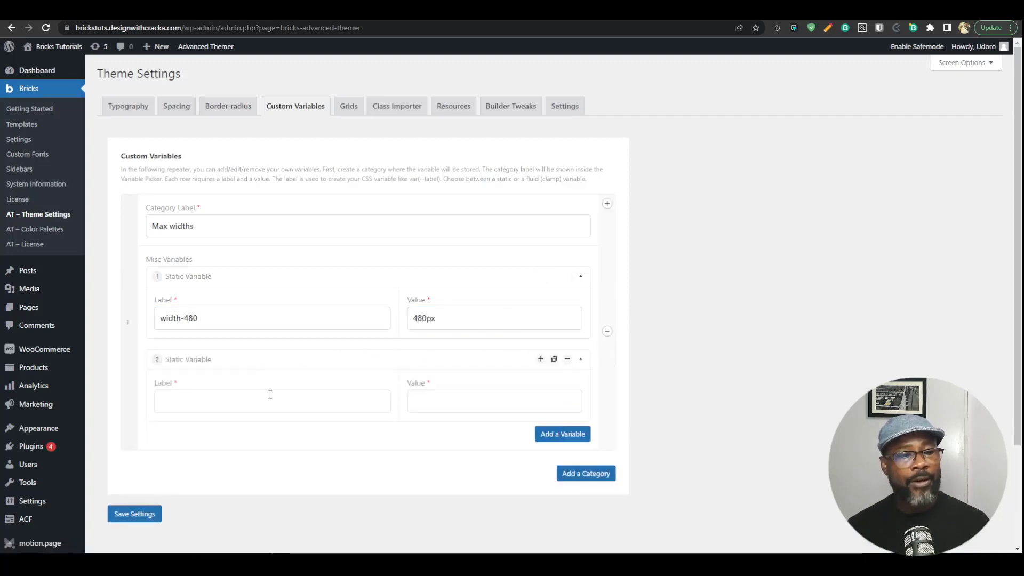
{"action": "left_click", "coordinate": [231, 402]}
{"action": "type", "text": "width-7"}
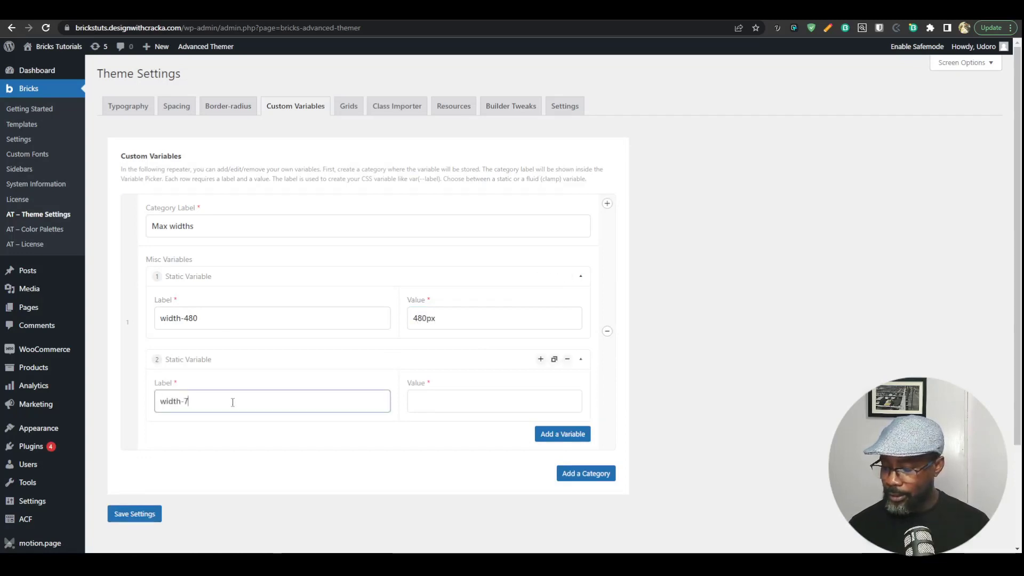
{"action": "type", "text": "20"}
{"action": "left_click", "coordinate": [442, 401]}
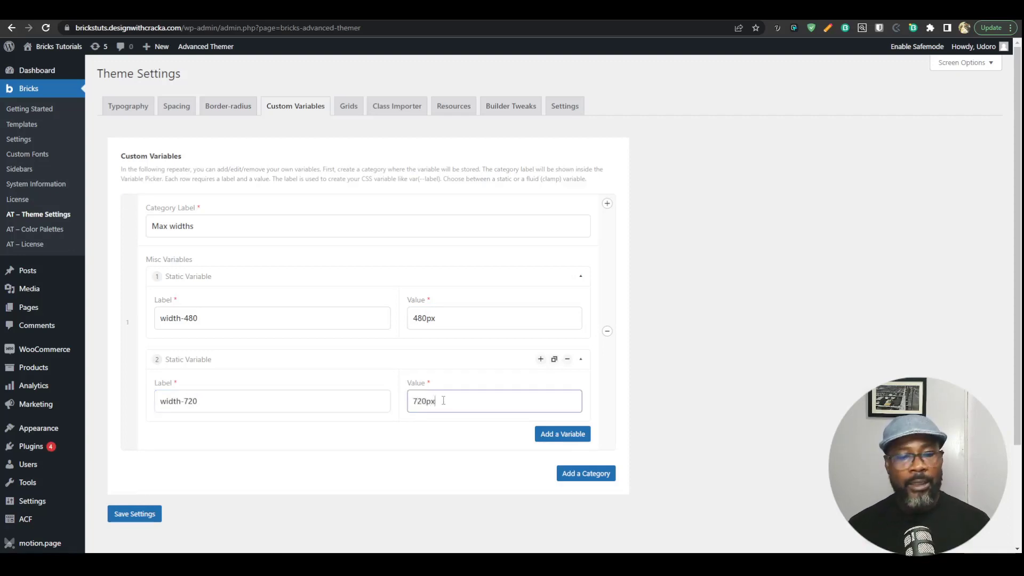
{"action": "left_click", "coordinate": [127, 514]}
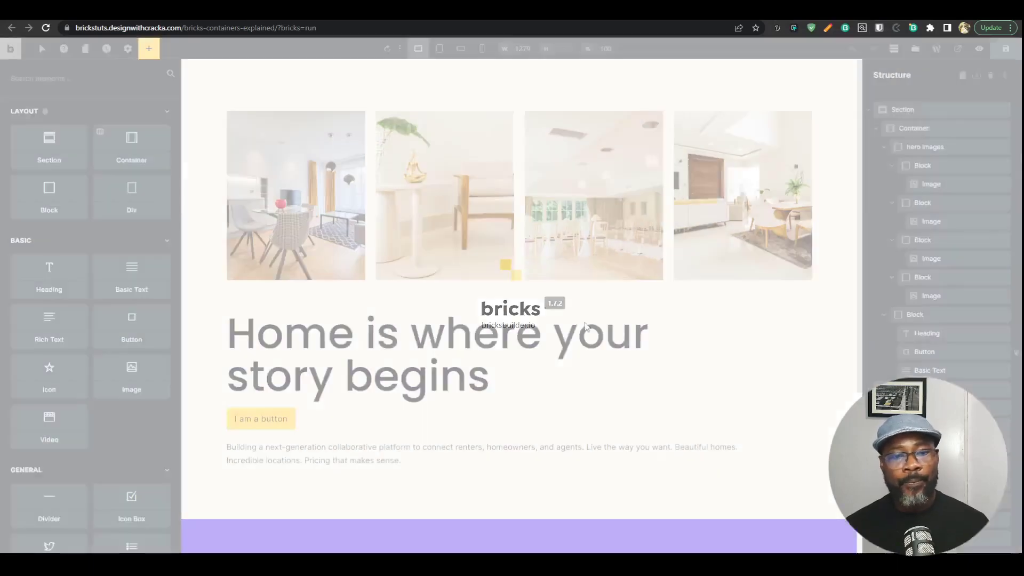
- In the Bricks builder, try a max width of 480 on the hero heading, and replace it with var(--width-480)
{"action": "left_click", "coordinate": [585, 327]}
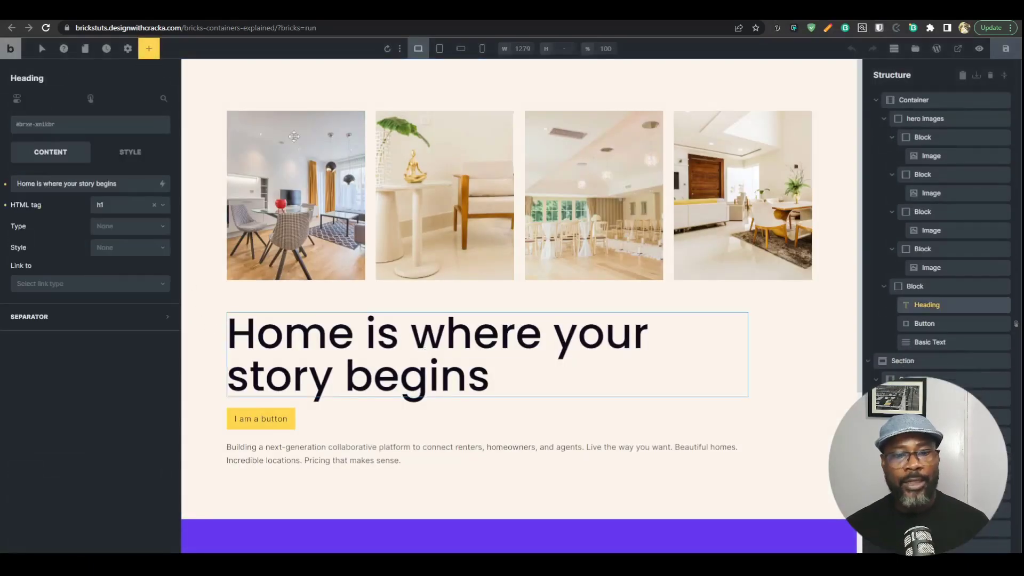
{"action": "scroll", "coordinate": [294, 136], "scroll_direction": "down", "scroll_amount": 3}
{"action": "scroll", "coordinate": [480, 347], "scroll_direction": "up", "scroll_amount": 1}
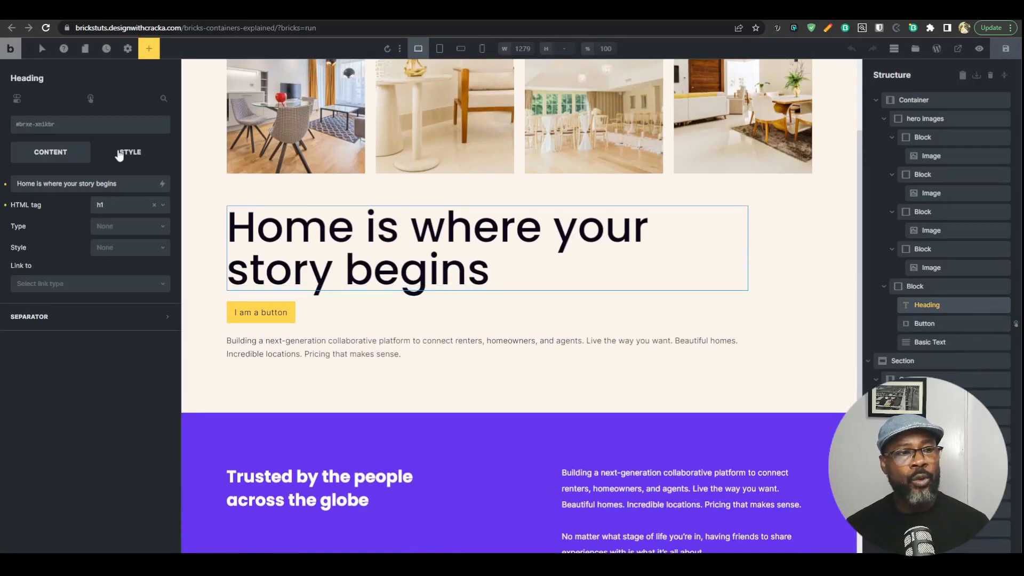
{"action": "left_click", "coordinate": [119, 154]}
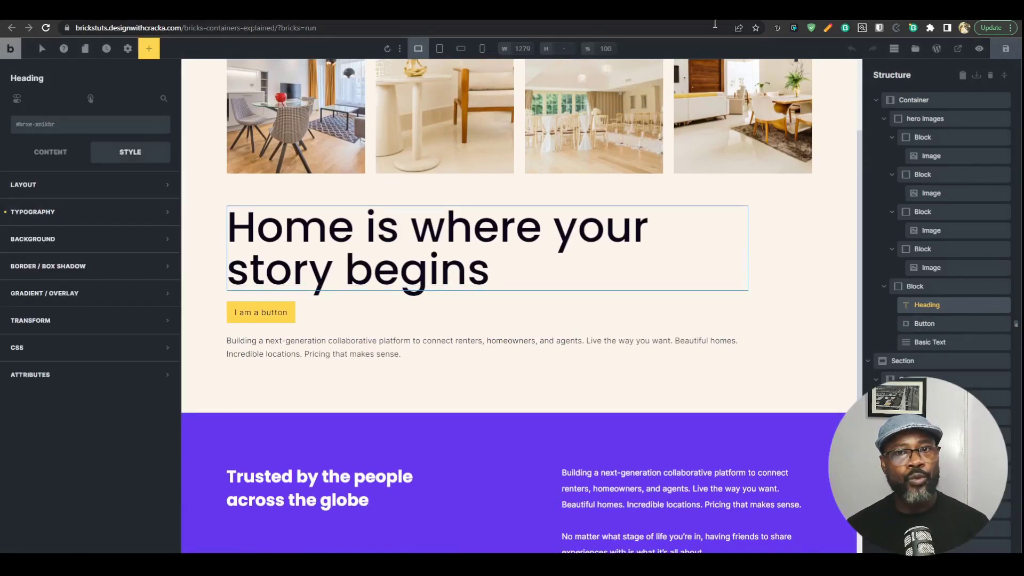
{"action": "left_click", "coordinate": [130, 188]}
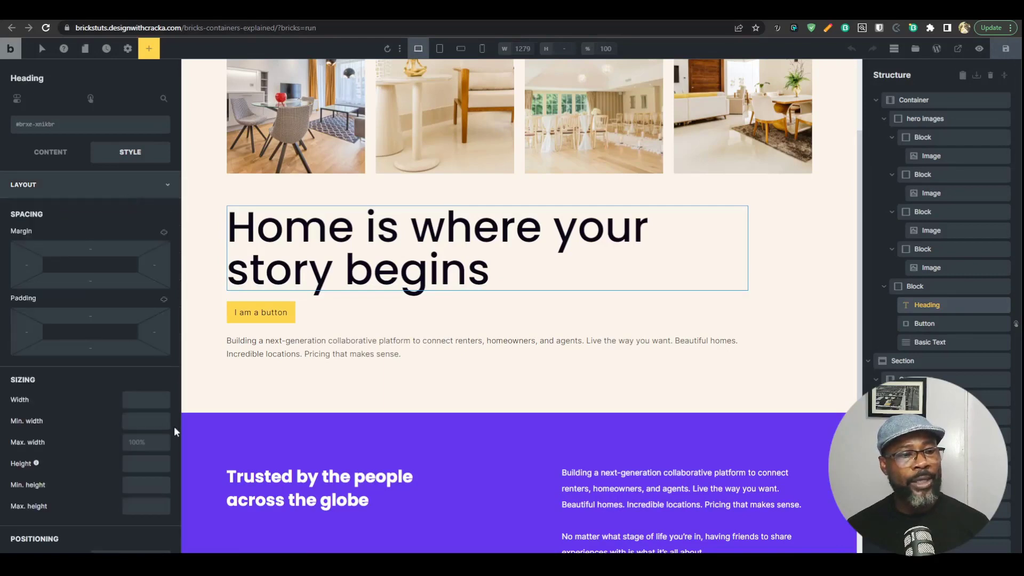
{"action": "scroll", "coordinate": [128, 361], "scroll_direction": "down", "scroll_amount": 2}
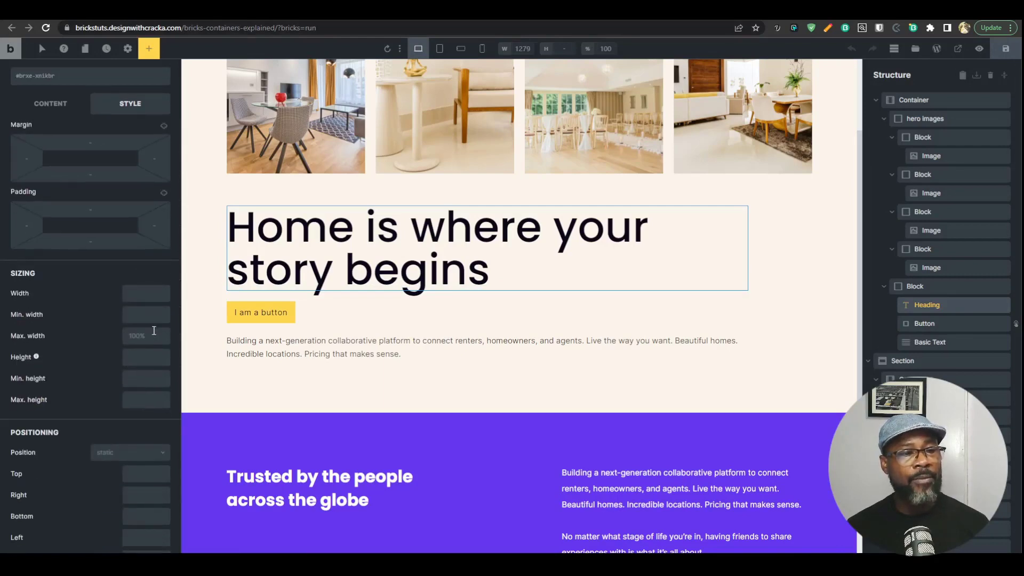
{"action": "left_click", "coordinate": [154, 331]}
{"action": "type", "text": "480"}
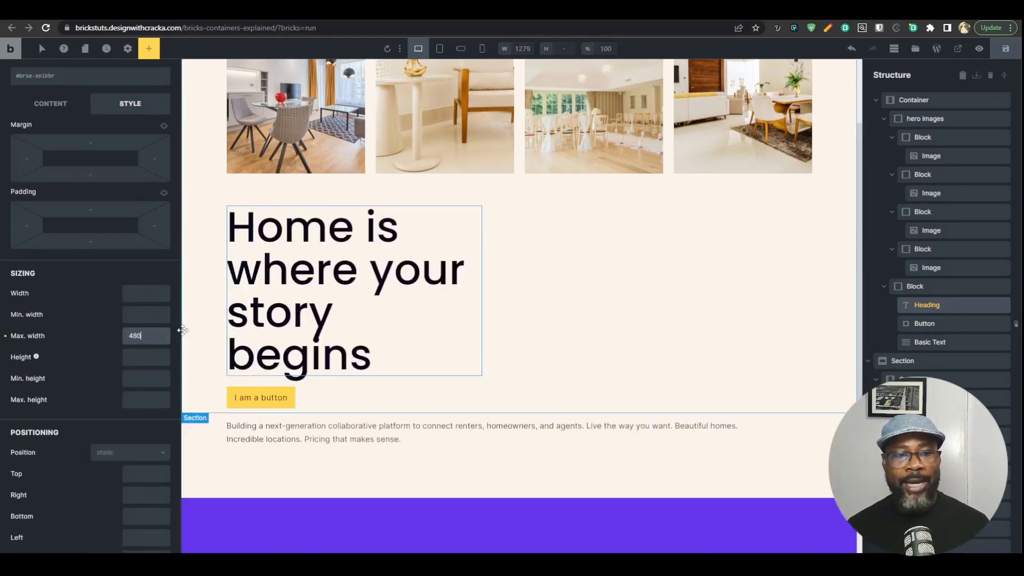
{"action": "double_click", "coordinate": [140, 336]}
{"action": "type", "text": "var(--width-"}
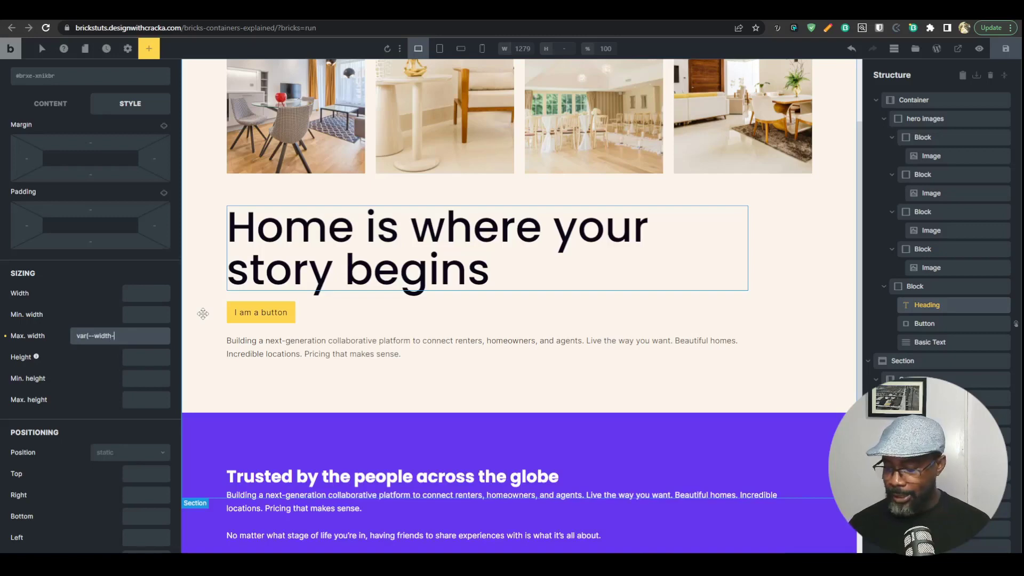
{"action": "type", "text": "480)"}
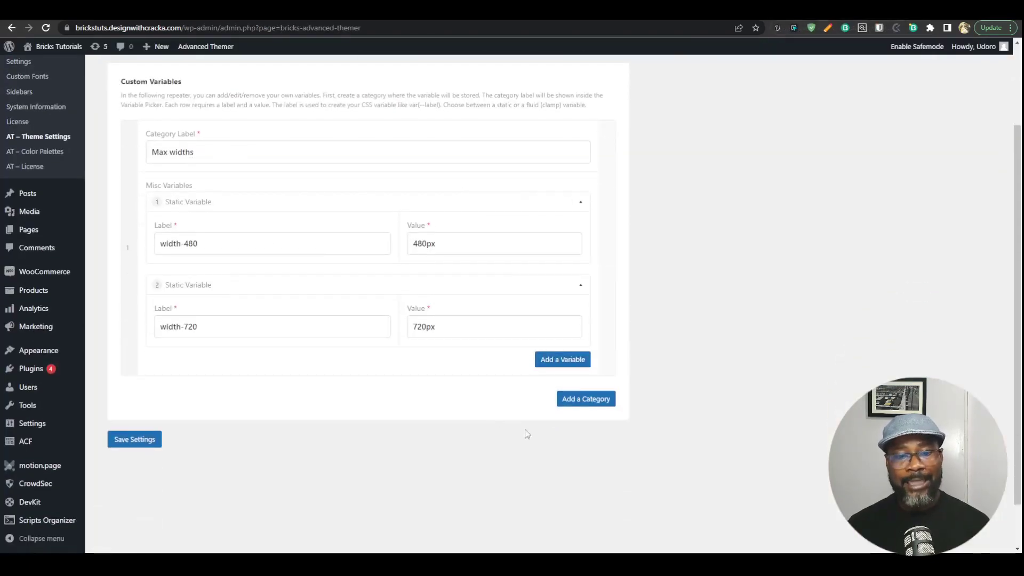
- Back in the Advanced Themer theme settings, add another custom variable category labelled "Headings"
{"action": "left_click", "coordinate": [571, 405]}
{"action": "left_click", "coordinate": [256, 327]}
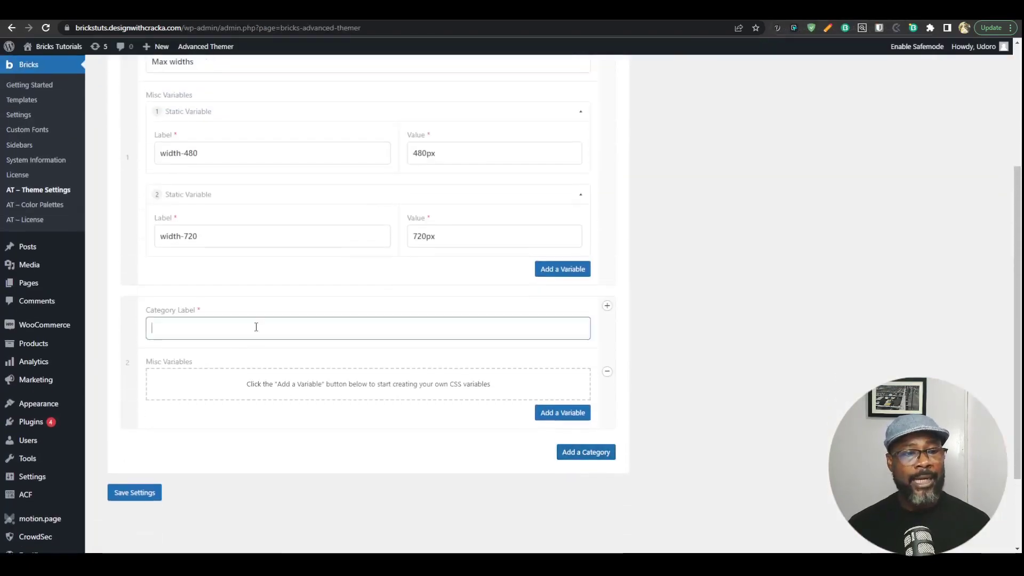
{"action": "type", "text": "Headings"}
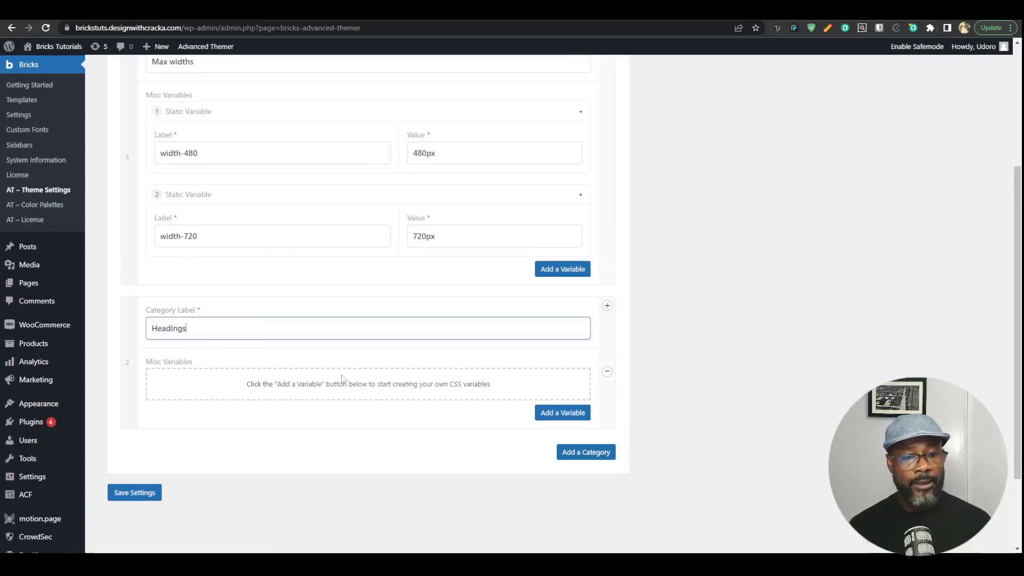
- Add a fluid variable labelled "h1" to the Headings category with minimum 32 px and maximum 80 px, and save the settings
{"action": "left_click", "coordinate": [565, 415]}
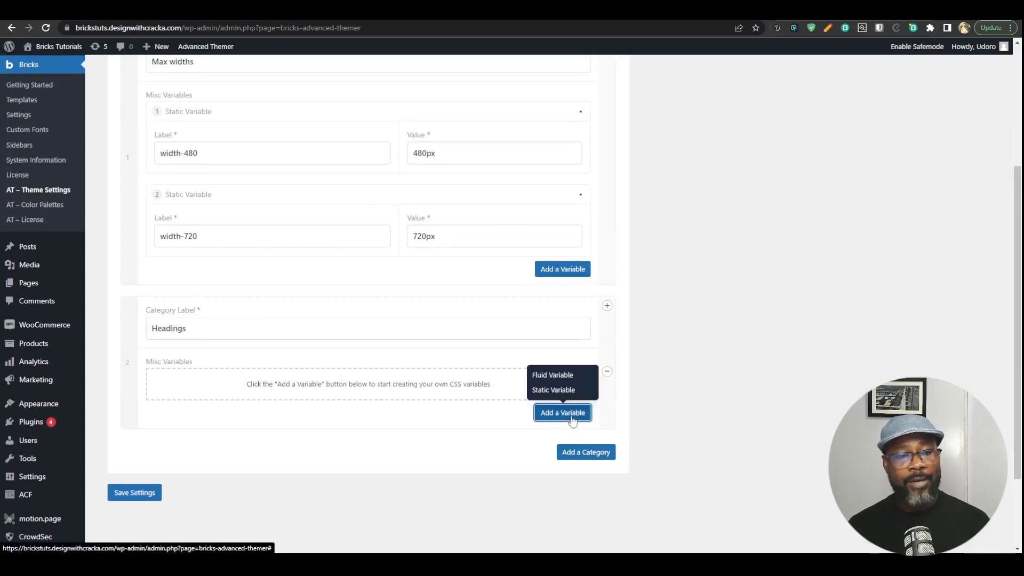
{"action": "left_click", "coordinate": [566, 376]}
{"action": "left_click", "coordinate": [222, 376]}
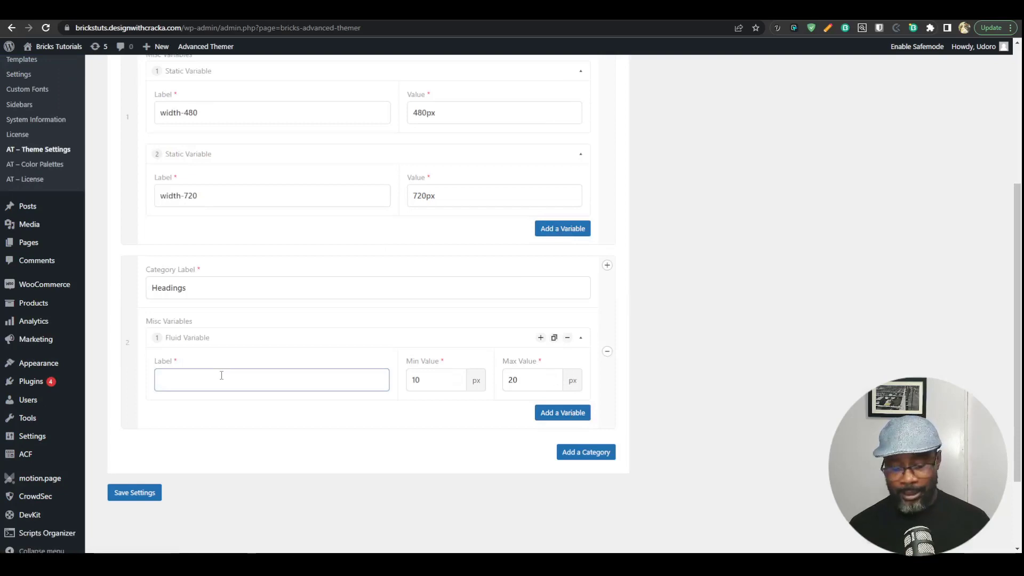
{"action": "type", "text": "heading"}
{"action": "key", "text": "ctrl+a"}
{"action": "type", "text": "h1"}
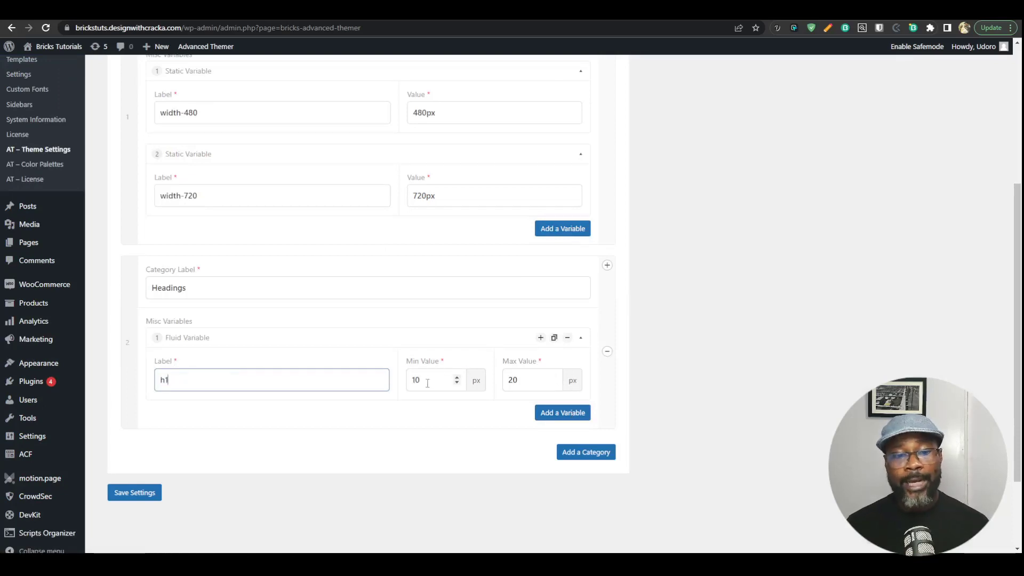
{"action": "key", "text": "Tab"}
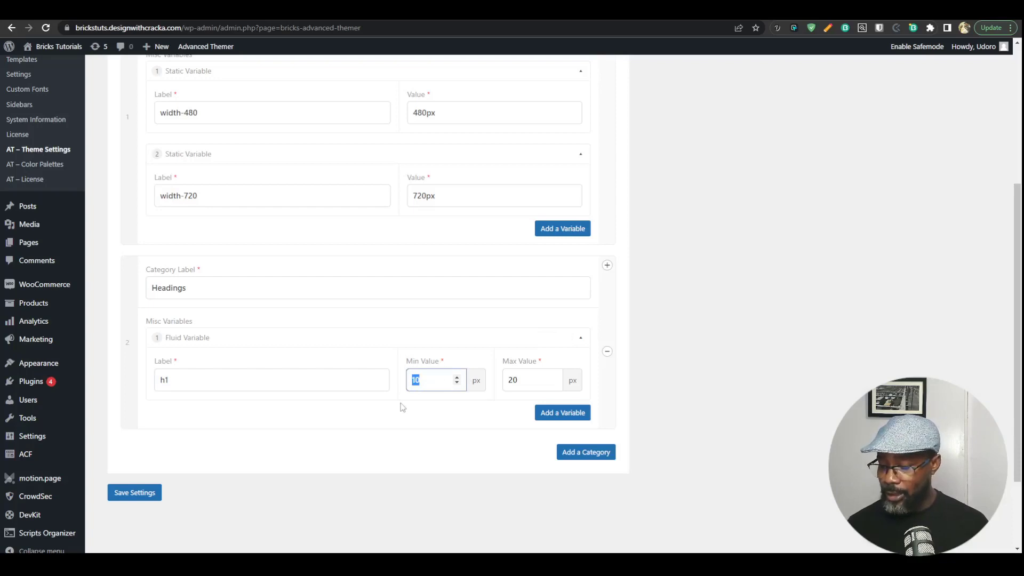
{"action": "type", "text": "32"}
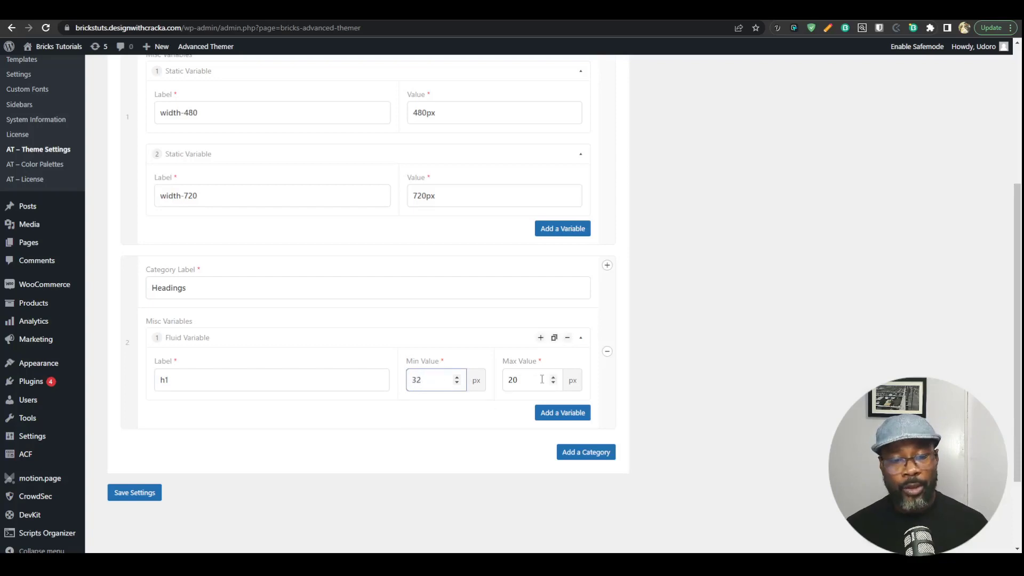
{"action": "key", "text": "Tab"}
{"action": "type", "text": "80"}
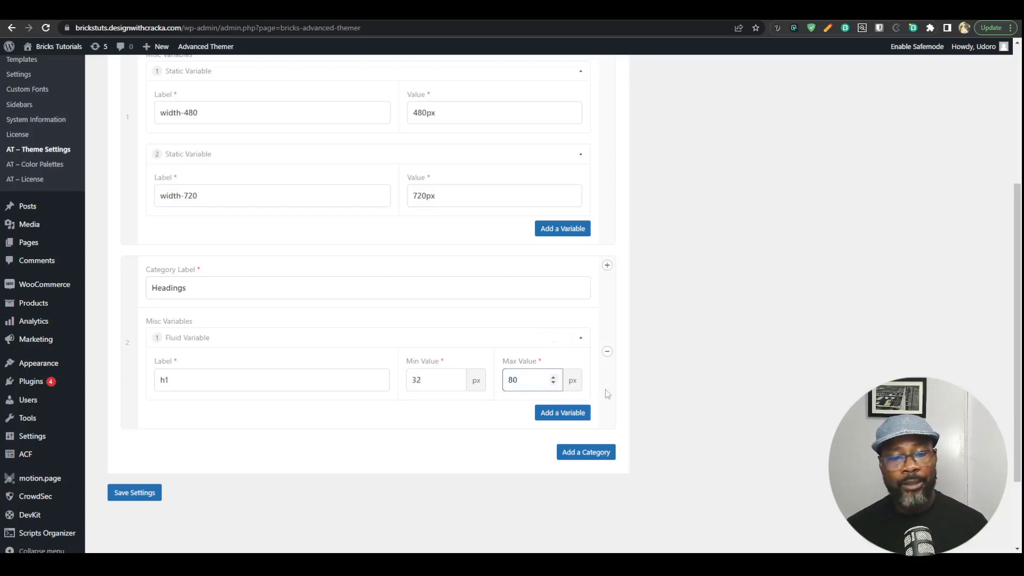
{"action": "left_click", "coordinate": [141, 491]}
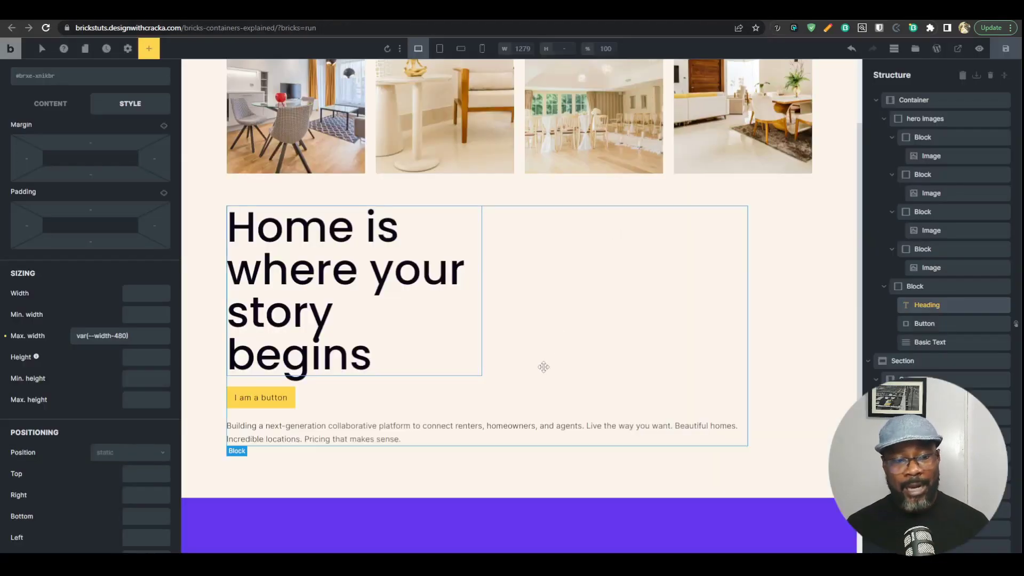
- Reload the Bricks builder, set the hero heading's font size to var(--h1), and save the page
{"action": "key", "text": "ctrl+r"}
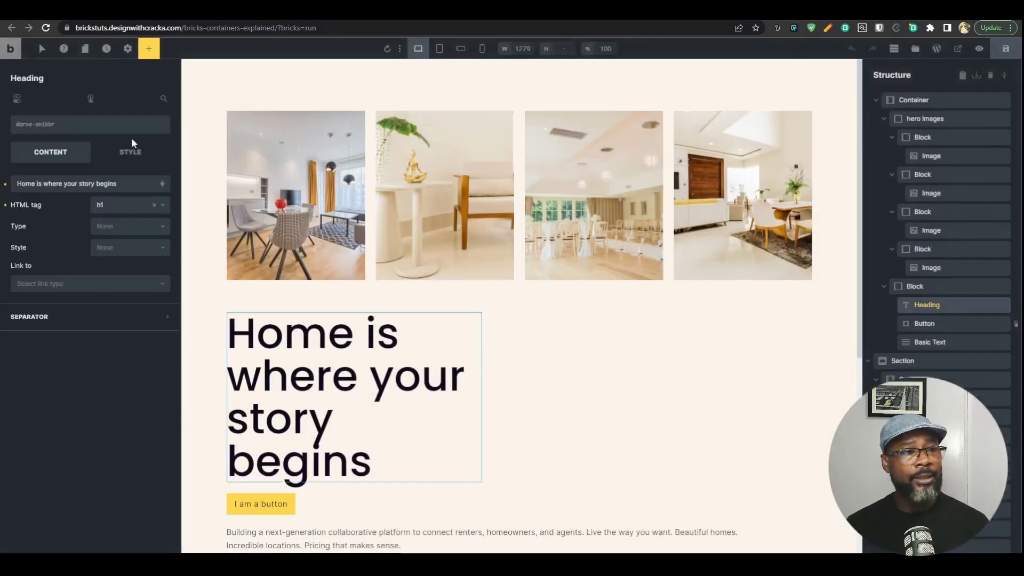
{"action": "left_click", "coordinate": [132, 151]}
{"action": "left_click", "coordinate": [66, 216]}
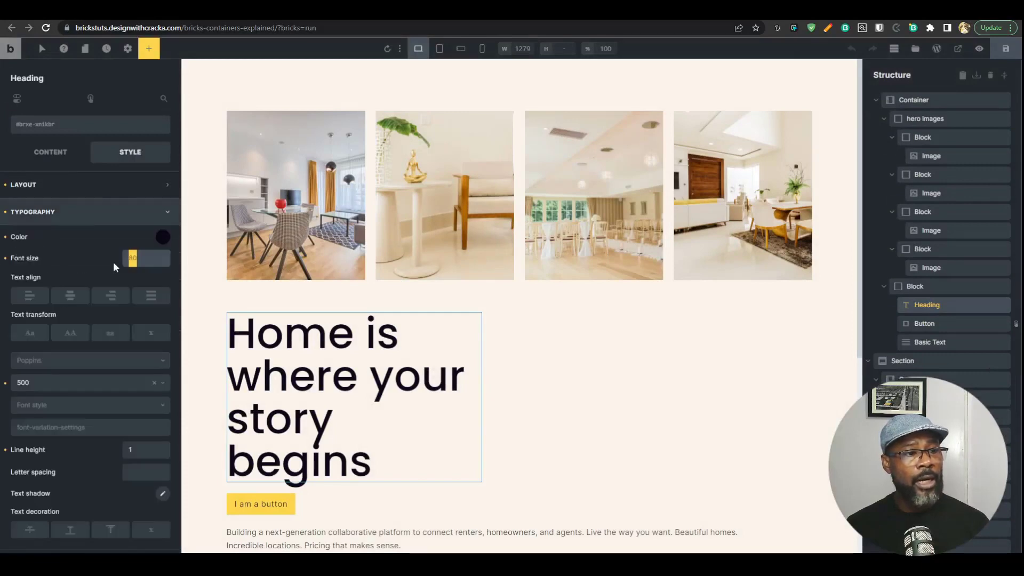
{"action": "type", "text": "var"}
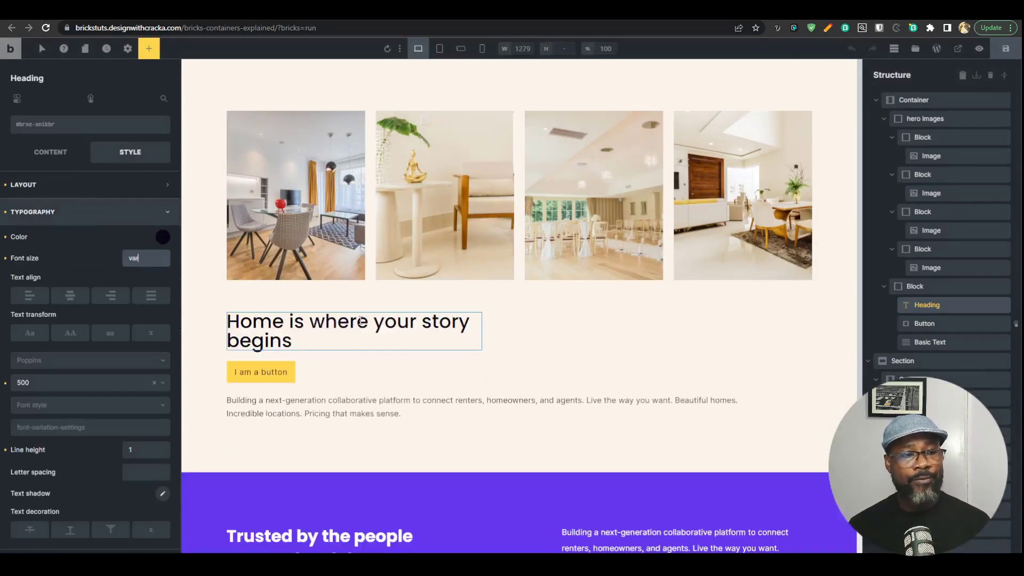
{"action": "type", "text": "(-"}
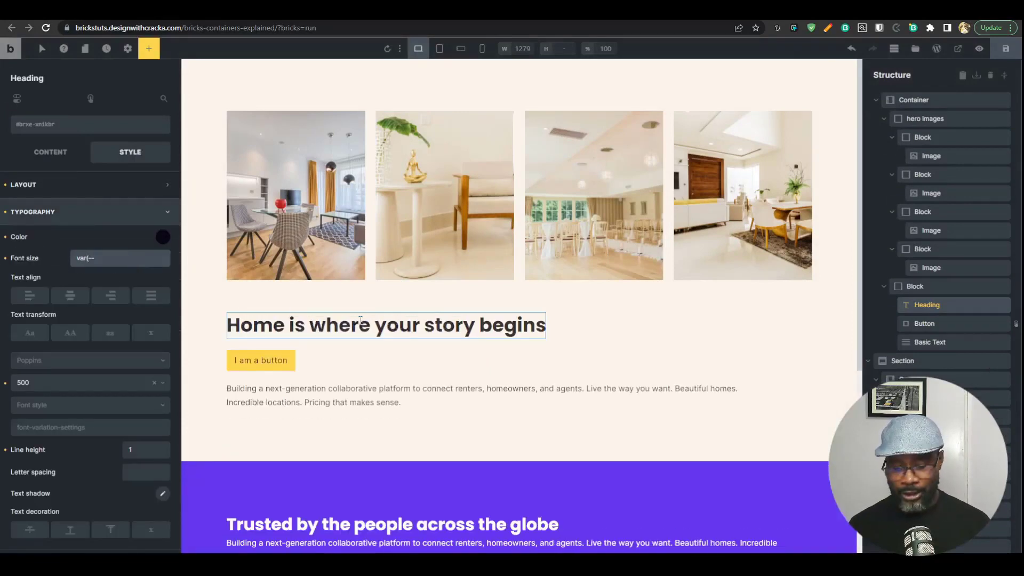
{"action": "type", "text": "-h1)"}
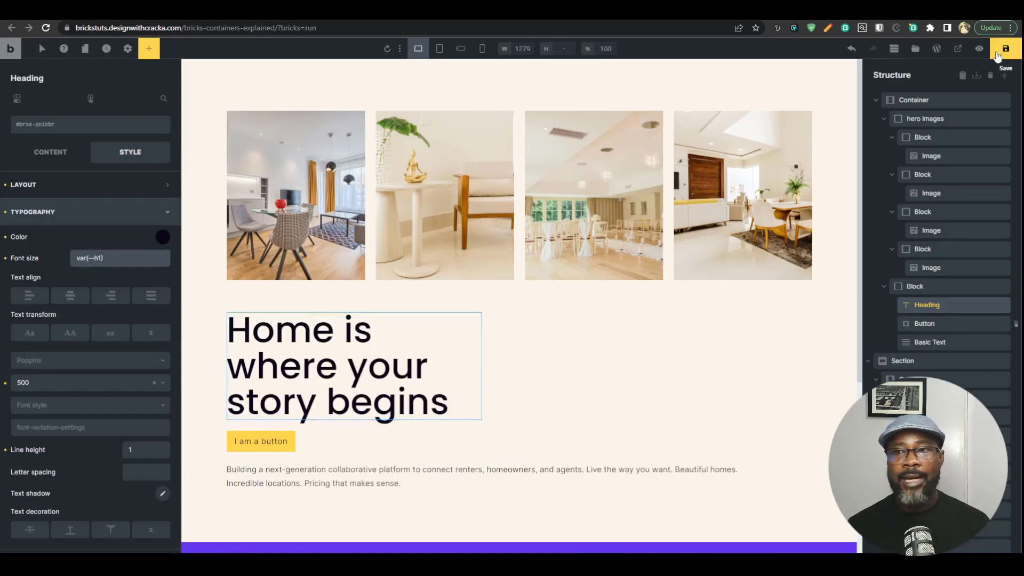
{"action": "left_click", "coordinate": [997, 53]}
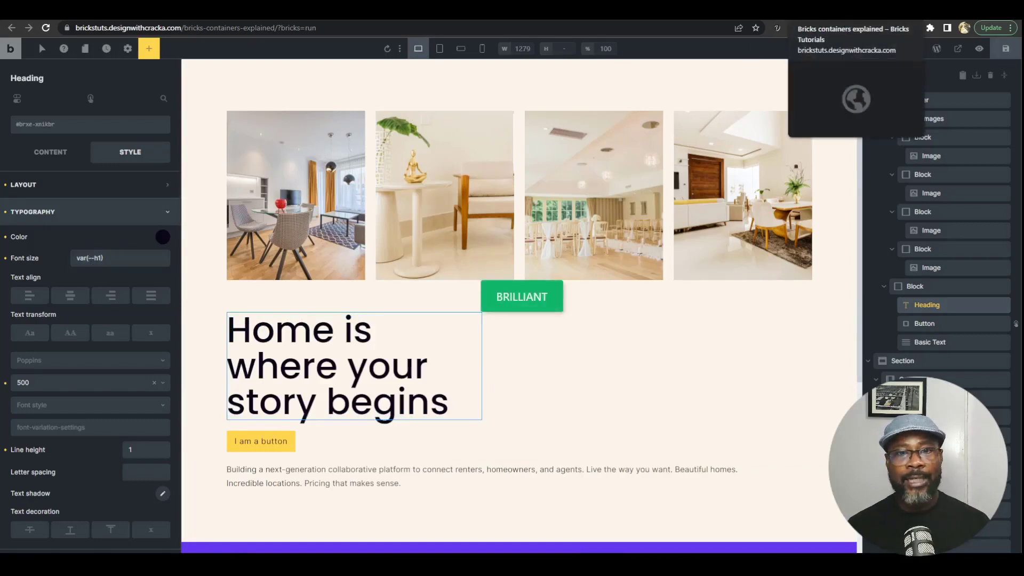
- Reload the live page and inspect the hero heading in the browser's developer tools
{"action": "left_click", "coordinate": [821, 12]}
{"action": "key", "text": "F5"}
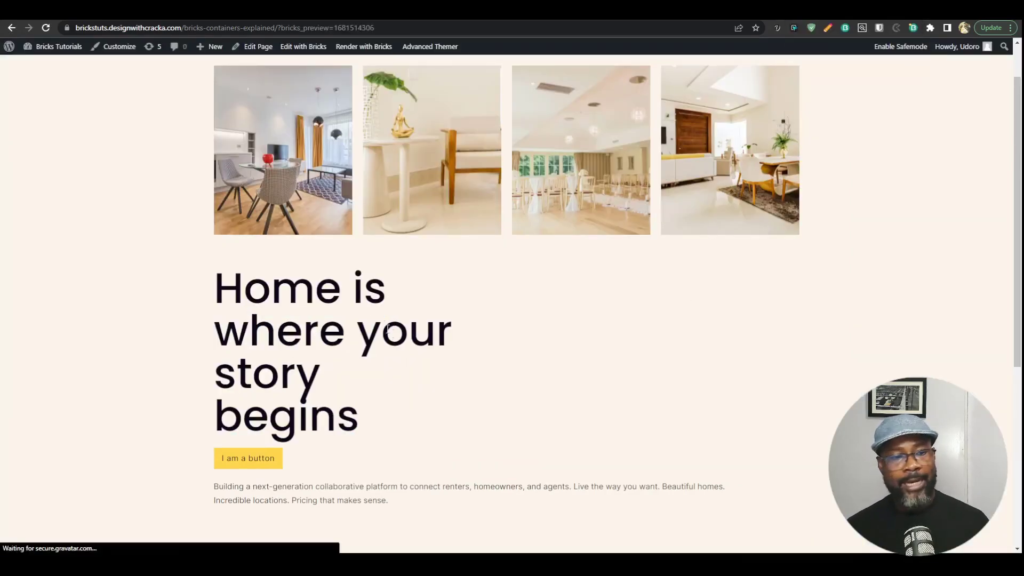
{"action": "right_click", "coordinate": [338, 277]}
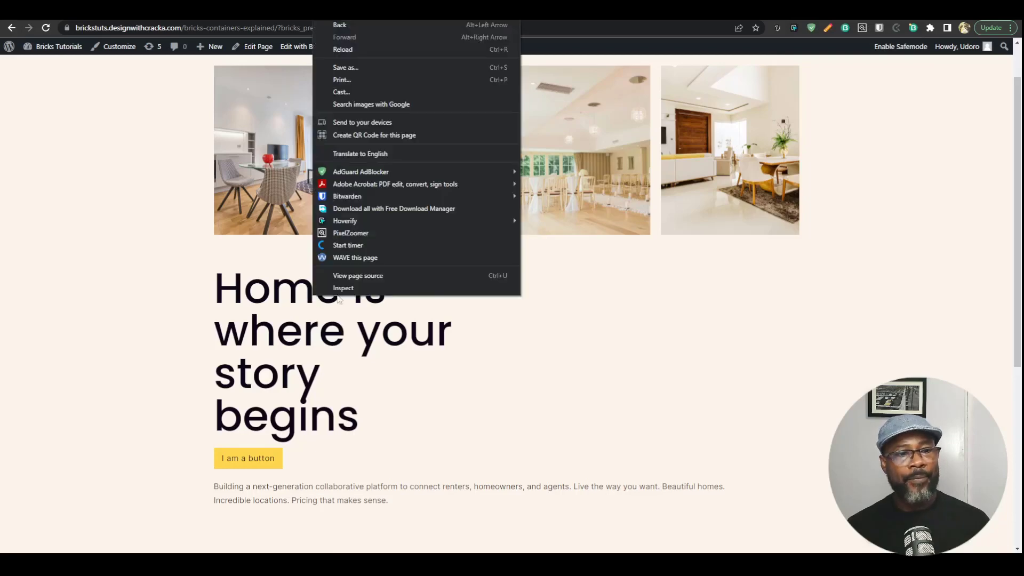
{"action": "left_click", "coordinate": [374, 291]}
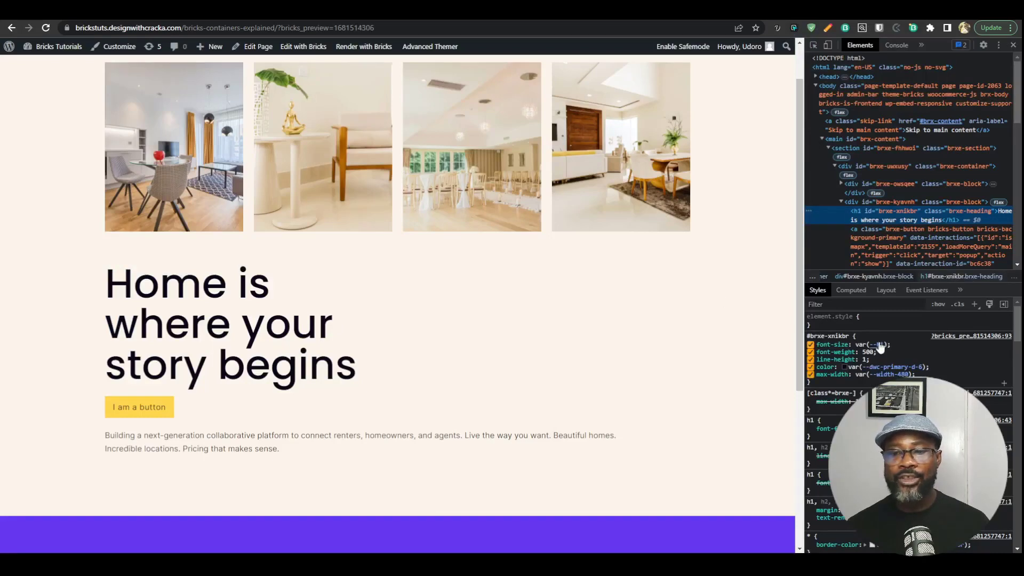
- Toggle the heading's font-size declaration off and on, examine the --h1 variable's definition, and close the developer tools
{"action": "left_click", "coordinate": [810, 345]}
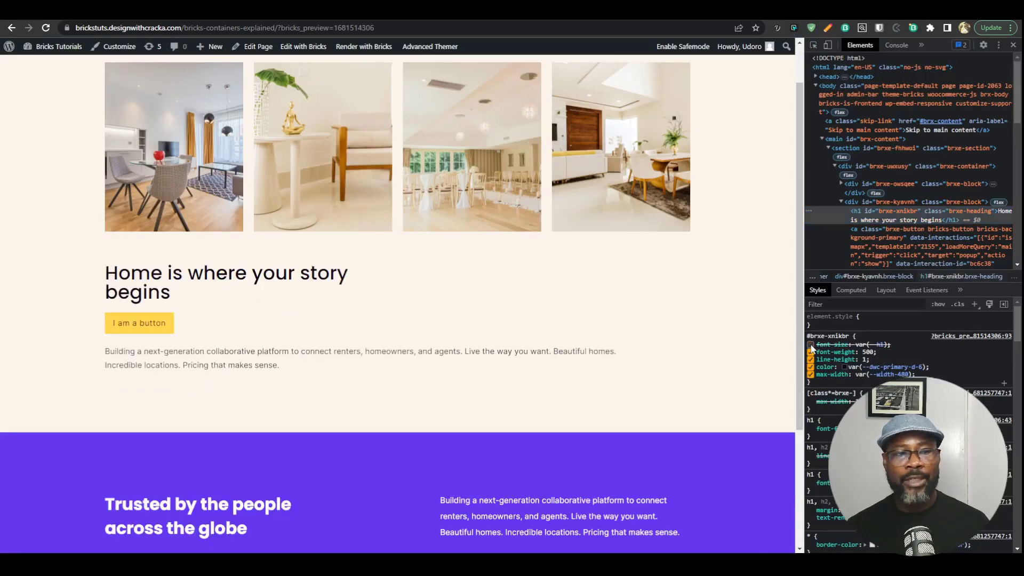
{"action": "left_click", "coordinate": [810, 345]}
{"action": "left_click", "coordinate": [878, 345]}
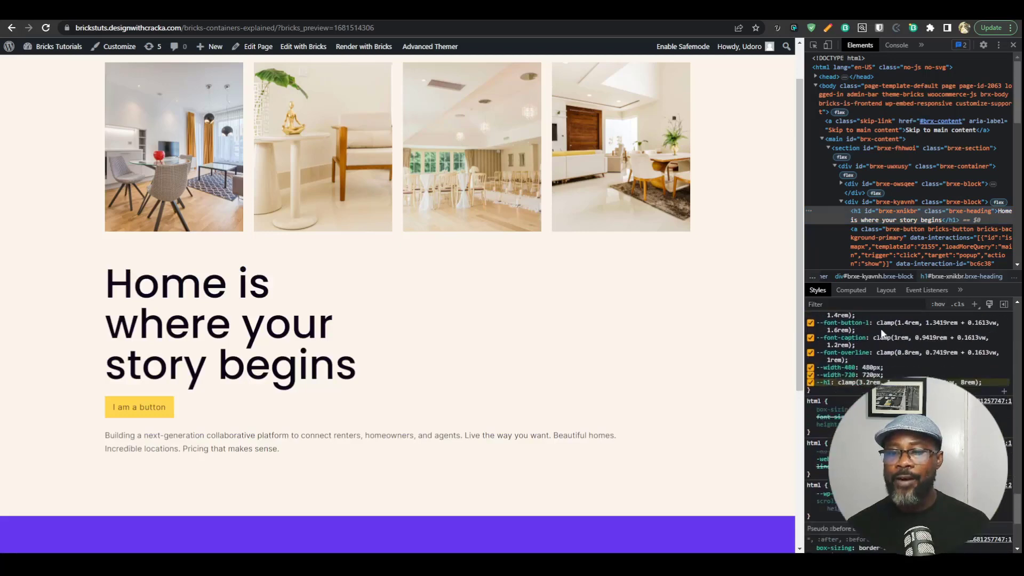
{"action": "scroll", "coordinate": [880, 335], "scroll_direction": "down", "scroll_amount": 2}
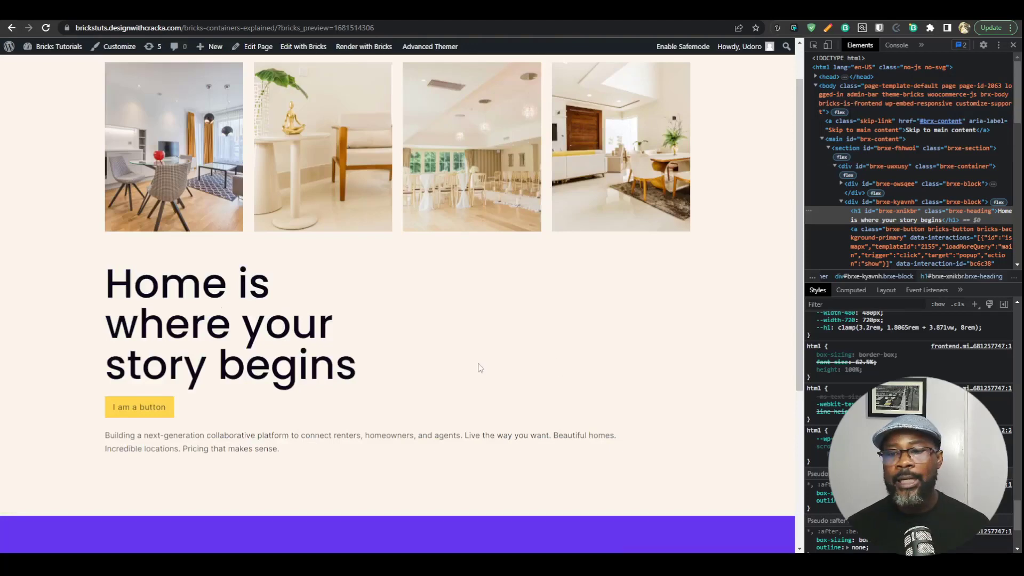
{"action": "left_click", "coordinate": [1013, 46]}
- Return to the Advanced Themer theme settings and examine the grid classes, including the gap, column count and minimum width of grid-3
{"action": "key", "text": "ctrl+Tab"}
{"action": "scroll", "coordinate": [329, 329], "scroll_direction": "down", "scroll_amount": 2}
{"action": "scroll", "coordinate": [331, 379], "scroll_direction": "down", "scroll_amount": 2}
{"action": "scroll", "coordinate": [332, 377], "scroll_direction": "up", "scroll_amount": 5}
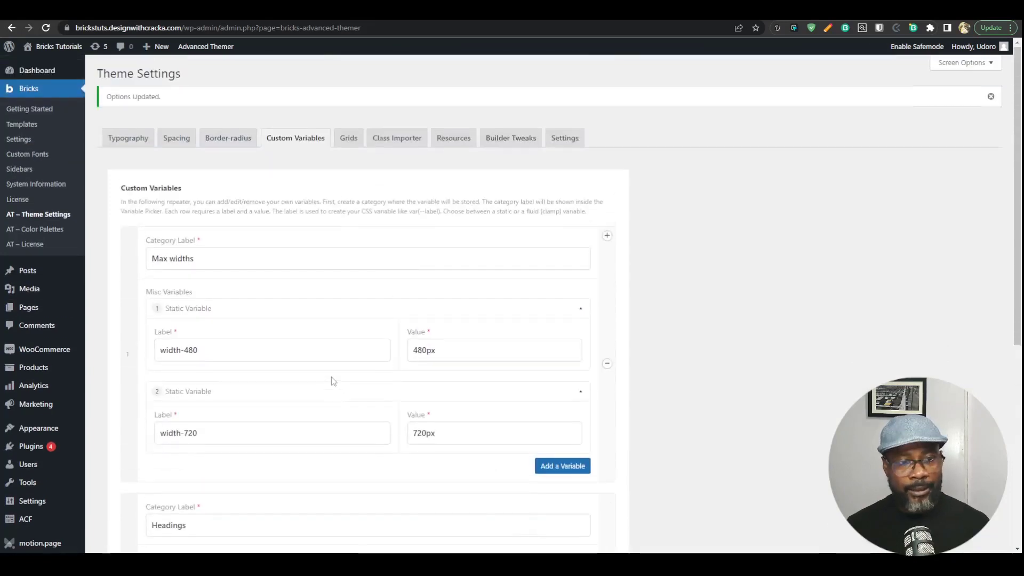
{"action": "left_click", "coordinate": [356, 149]}
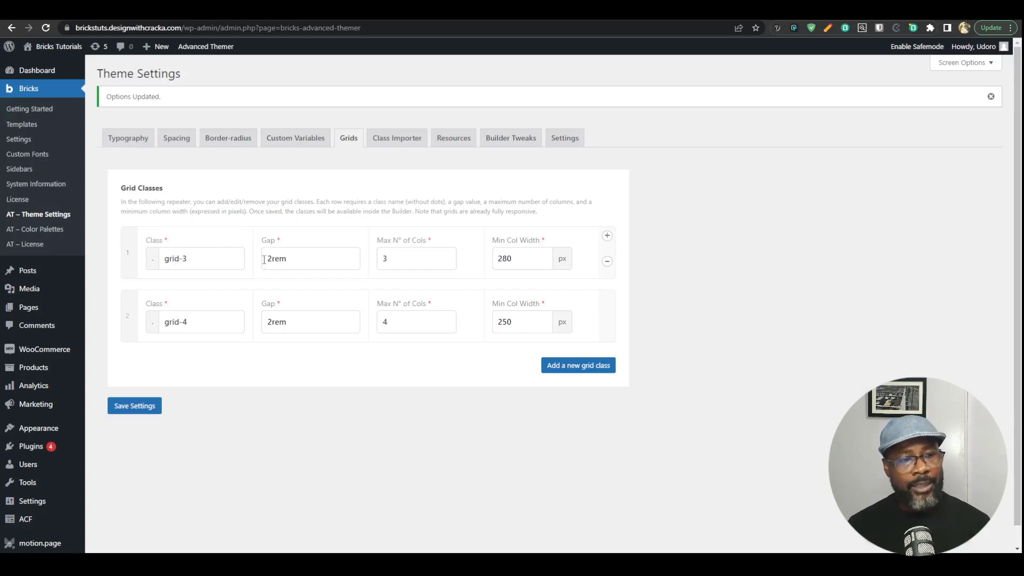
{"action": "left_click", "coordinate": [194, 261]}
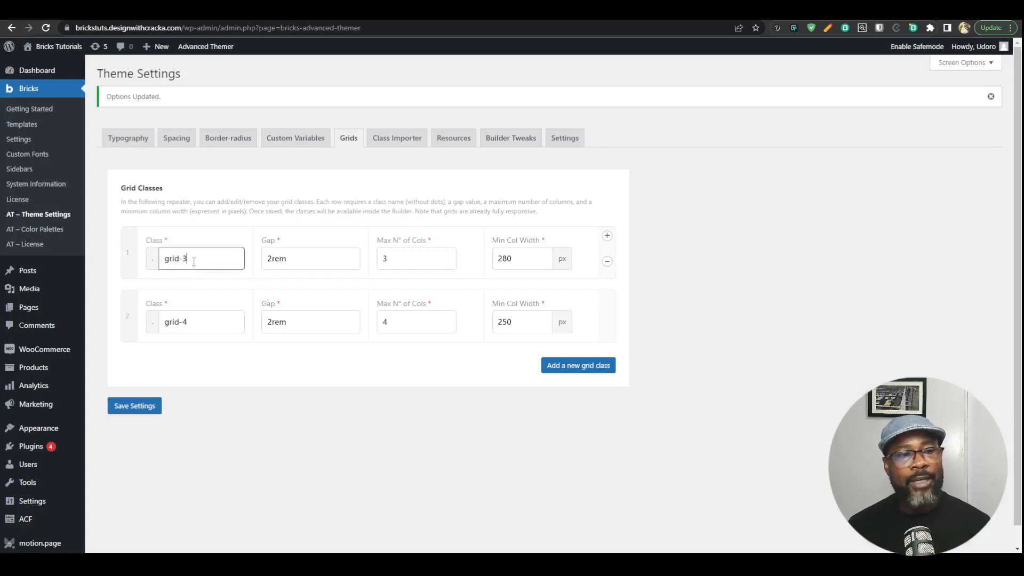
{"action": "left_click", "coordinate": [292, 257]}
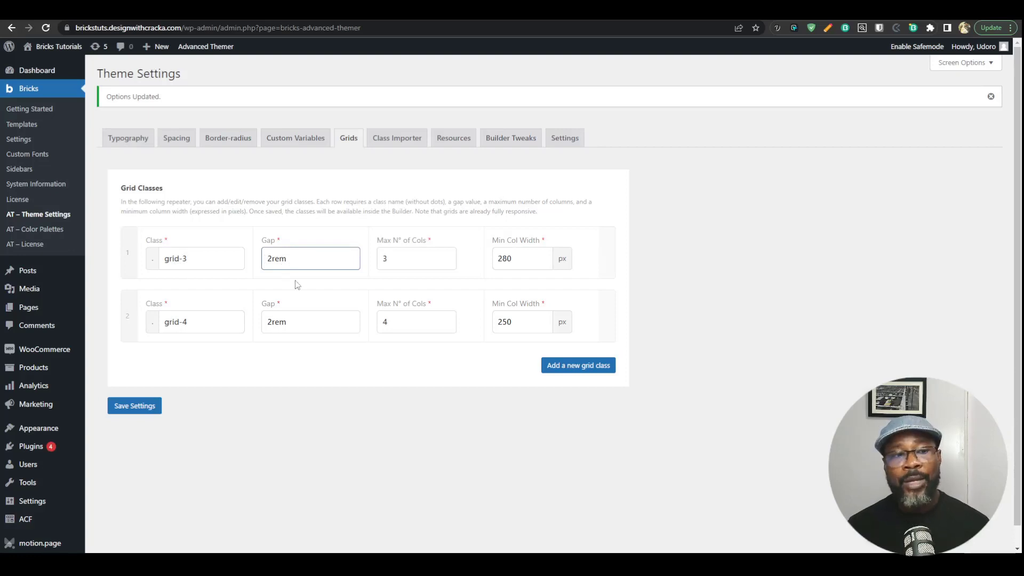
{"action": "left_click", "coordinate": [404, 262]}
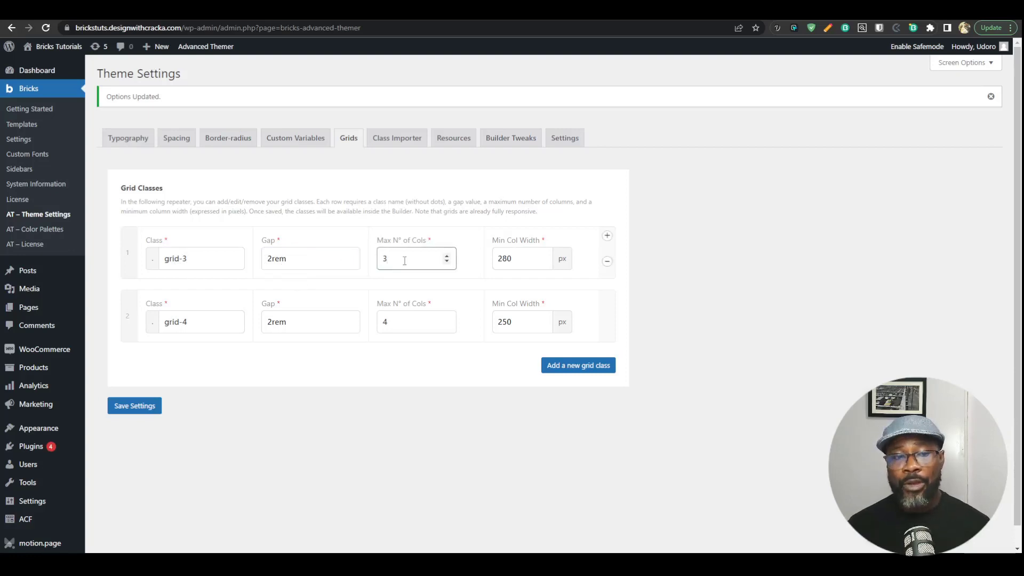
{"action": "left_click", "coordinate": [532, 260]}
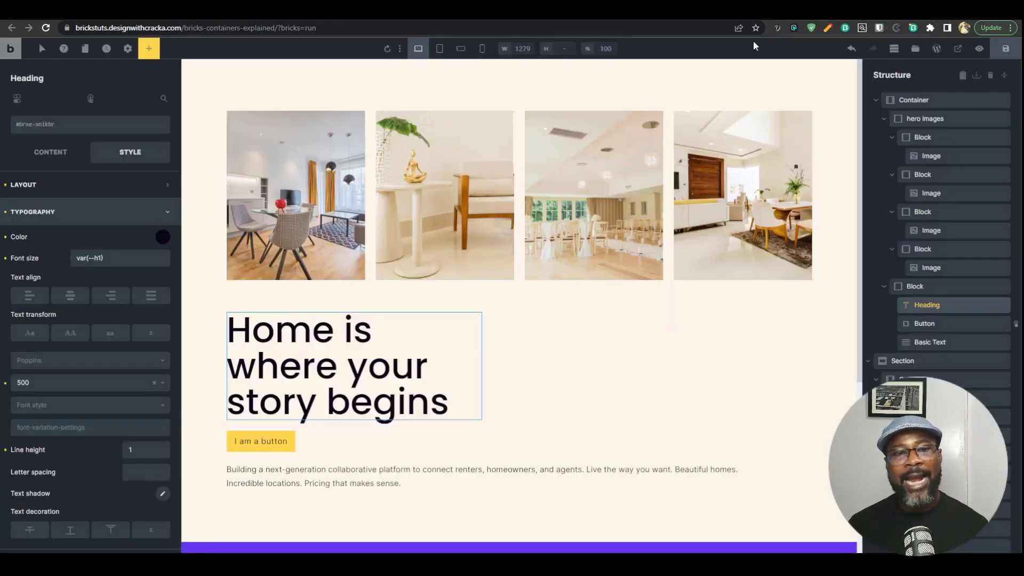
- In the Bricks builder, clear the direction and cross-axis alignment settings of the hero images block
{"action": "left_click", "coordinate": [520, 144]}
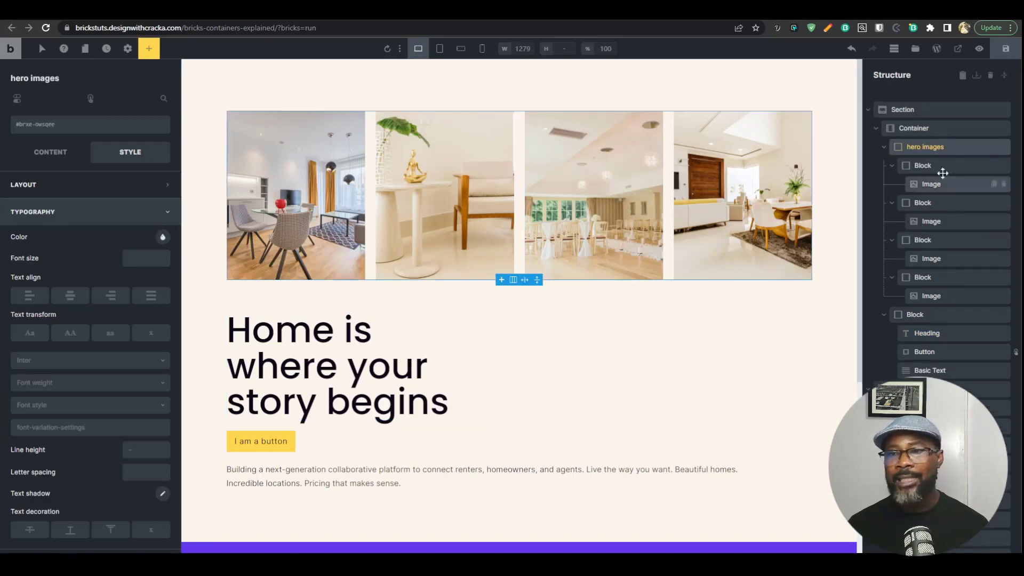
{"action": "left_click", "coordinate": [914, 147]}
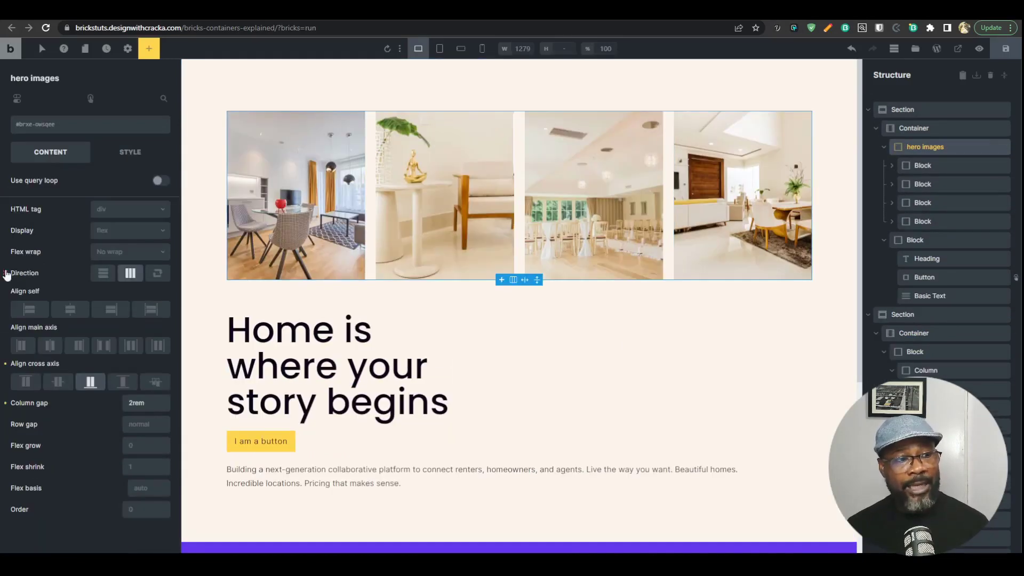
{"action": "left_click", "coordinate": [7, 275]}
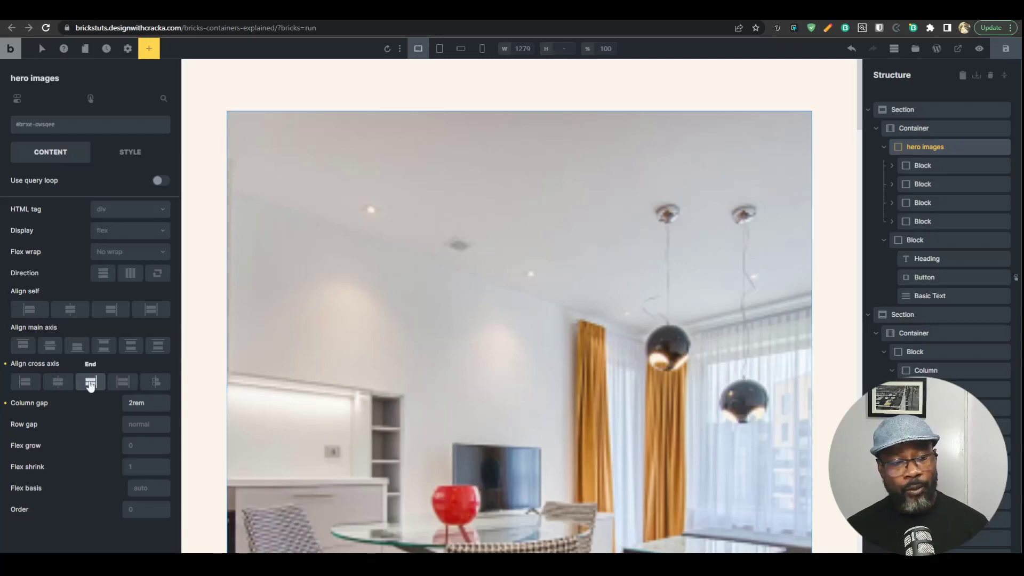
{"action": "left_click", "coordinate": [90, 381]}
{"action": "scroll", "coordinate": [562, 309], "scroll_direction": "down", "scroll_amount": 2}
{"action": "scroll", "coordinate": [562, 309], "scroll_direction": "up", "scroll_amount": 2}
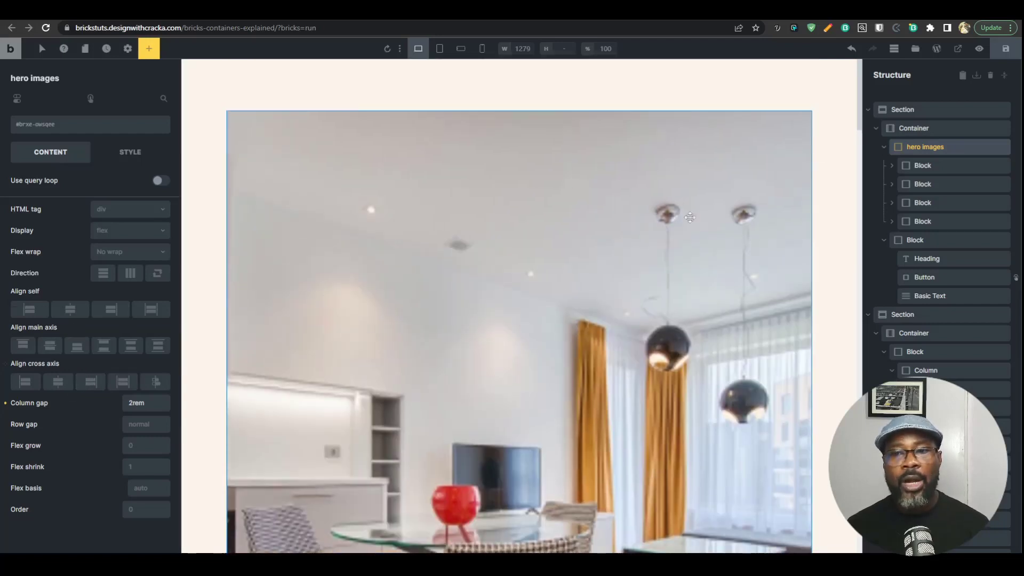
- Add the class hero-images to the hero images block and save the page
{"action": "left_click", "coordinate": [92, 132]}
{"action": "type", "text": "h"}
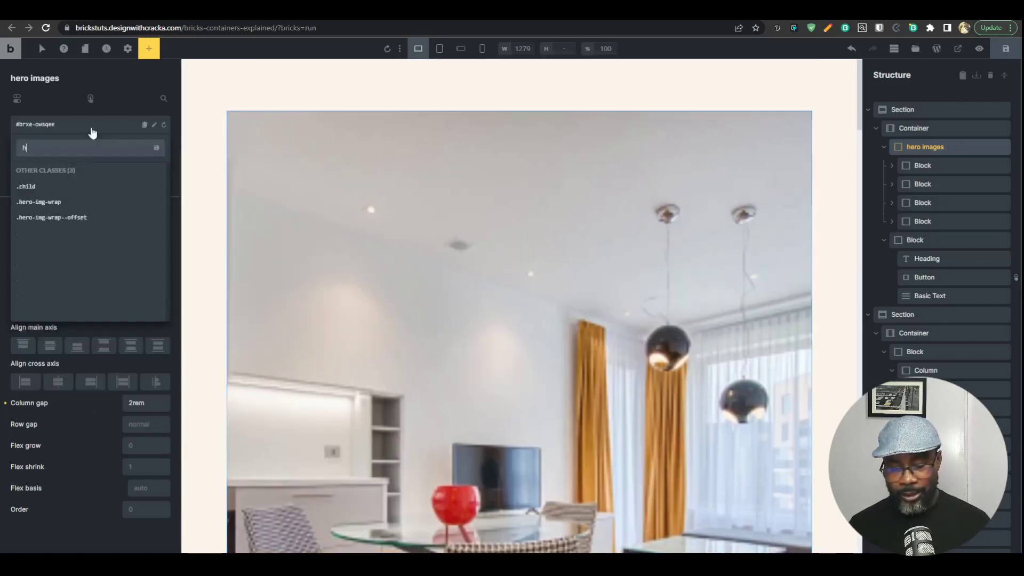
{"action": "type", "text": "ero-images"}
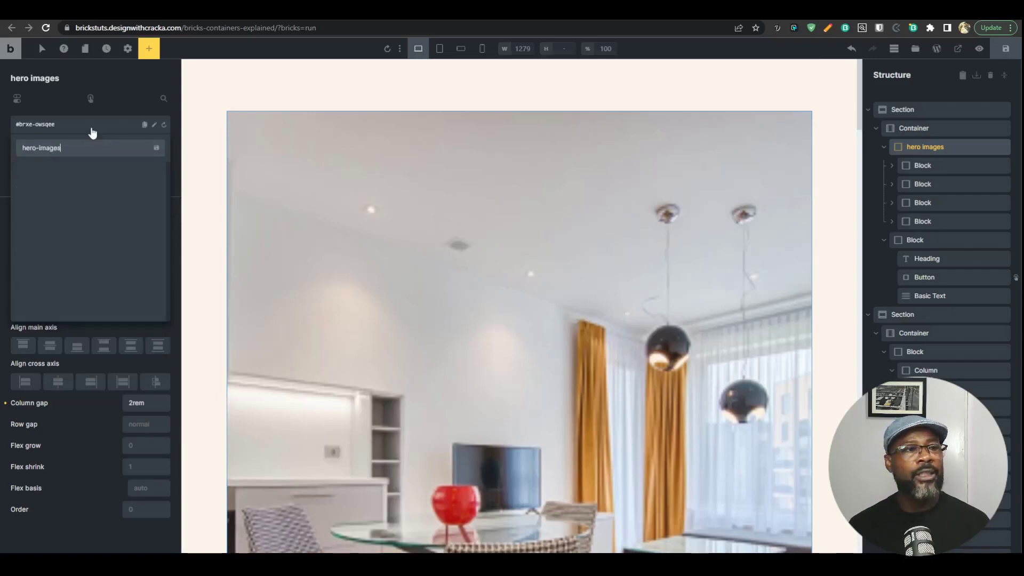
{"action": "key", "text": "Return"}
{"action": "left_click", "coordinate": [1008, 50]}
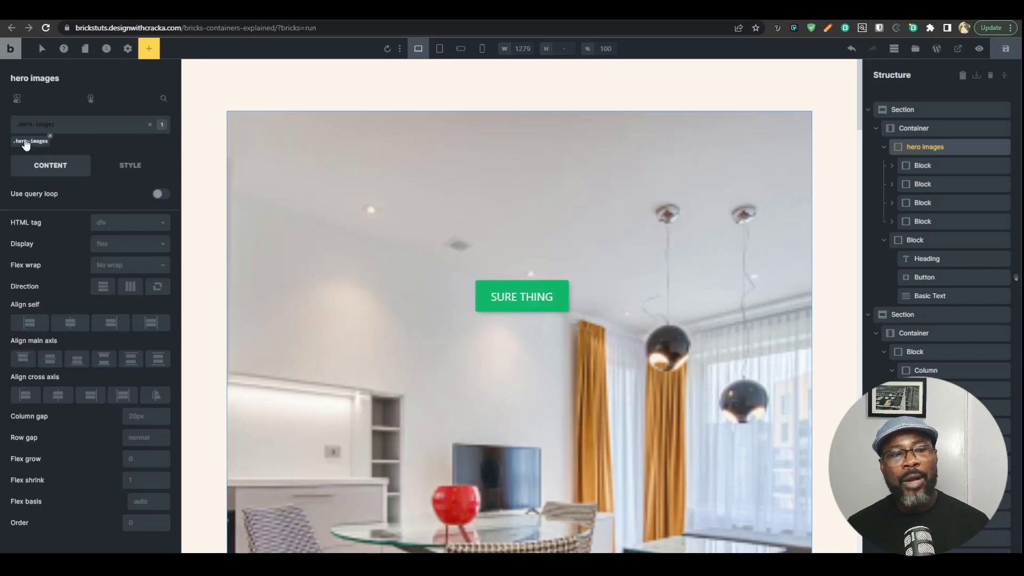
- In the Advanced Themer settings, add a hero-images grid class with 2rem gap, maximum 4 columns and 280 px minimum column width, and save
{"action": "left_click", "coordinate": [806, 12]}
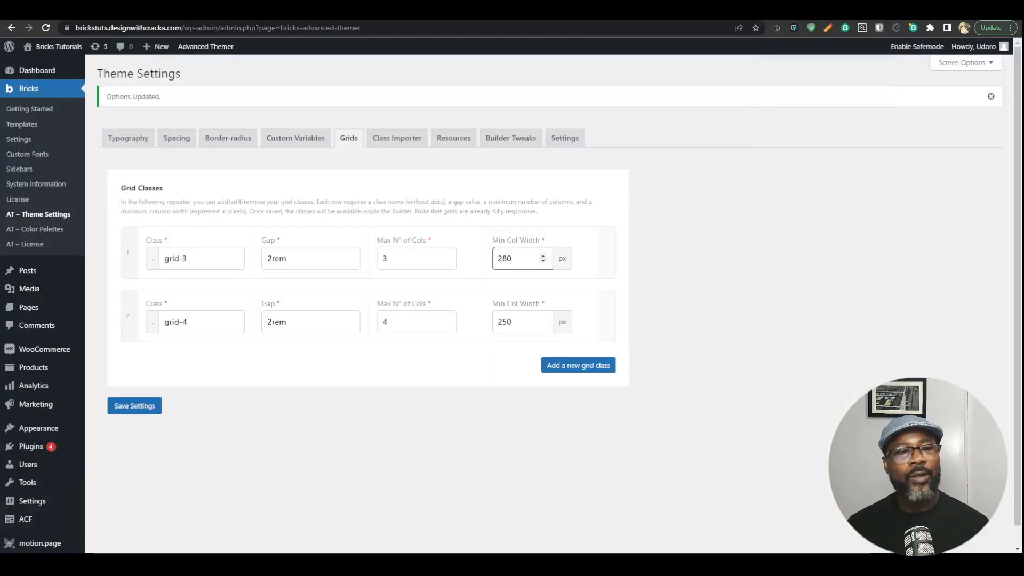
{"action": "left_click", "coordinate": [590, 367]}
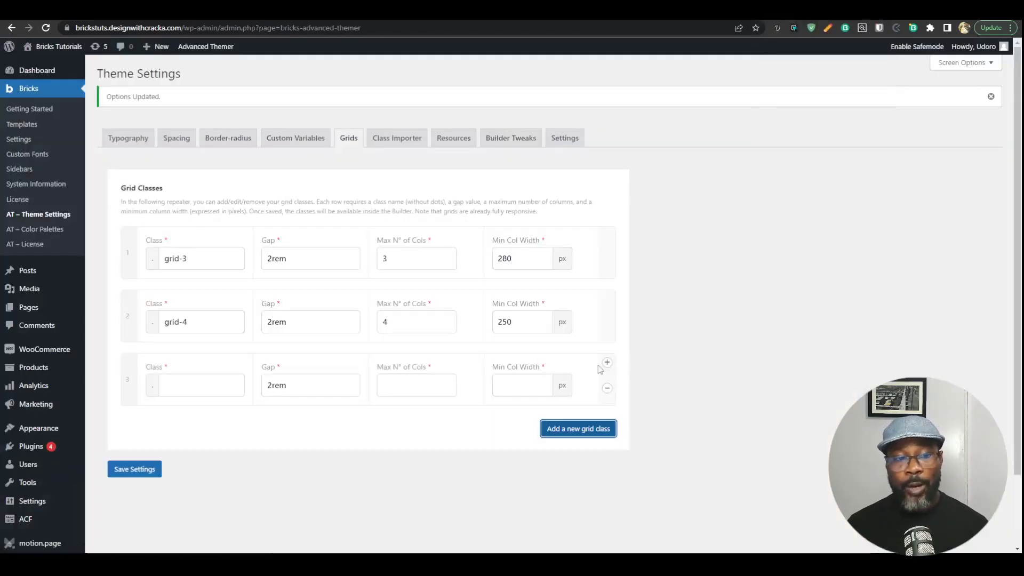
{"action": "left_click", "coordinate": [216, 380]}
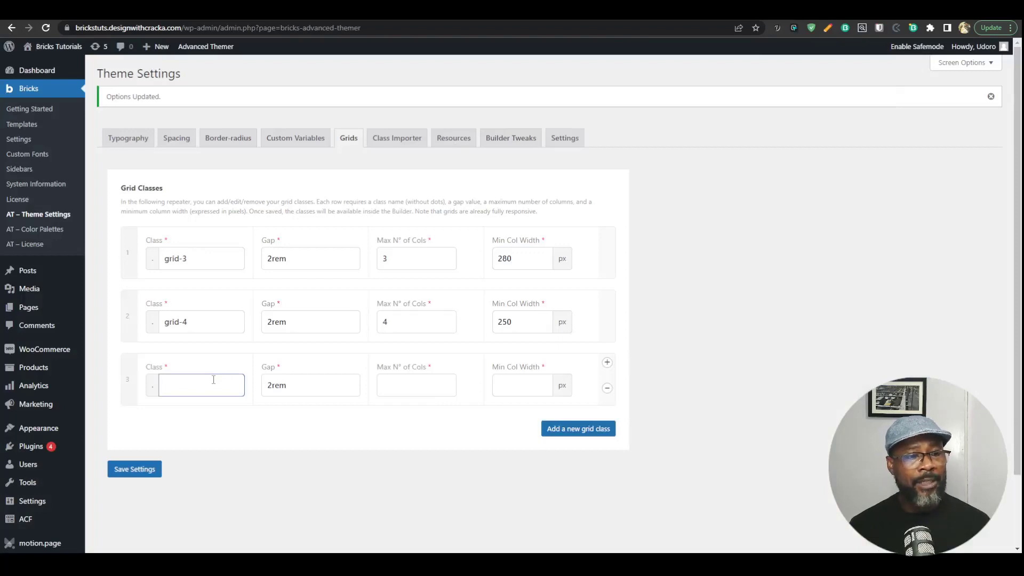
{"action": "type", "text": "hero-images"}
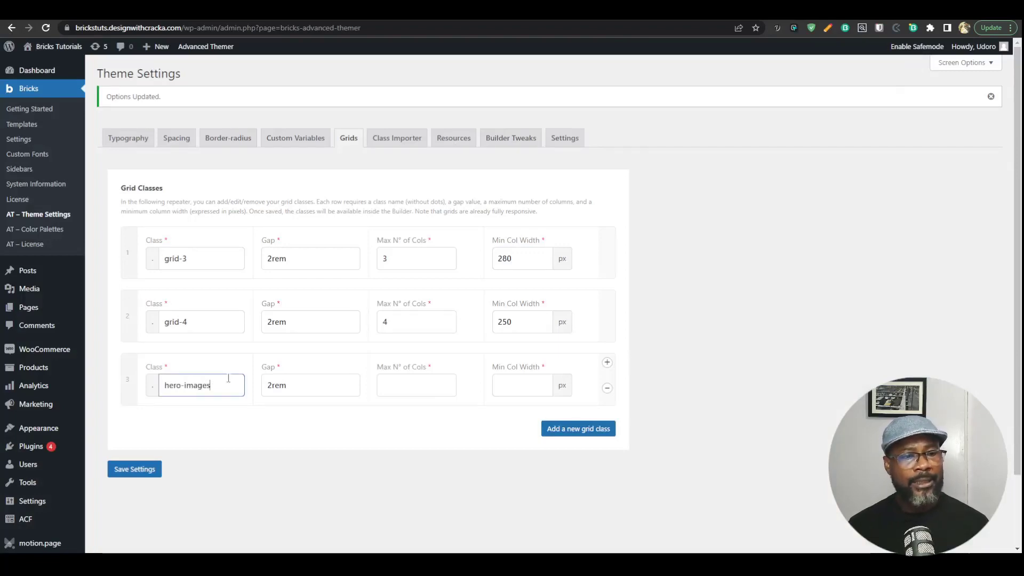
{"action": "left_click", "coordinate": [296, 385]}
{"action": "left_click", "coordinate": [397, 385]}
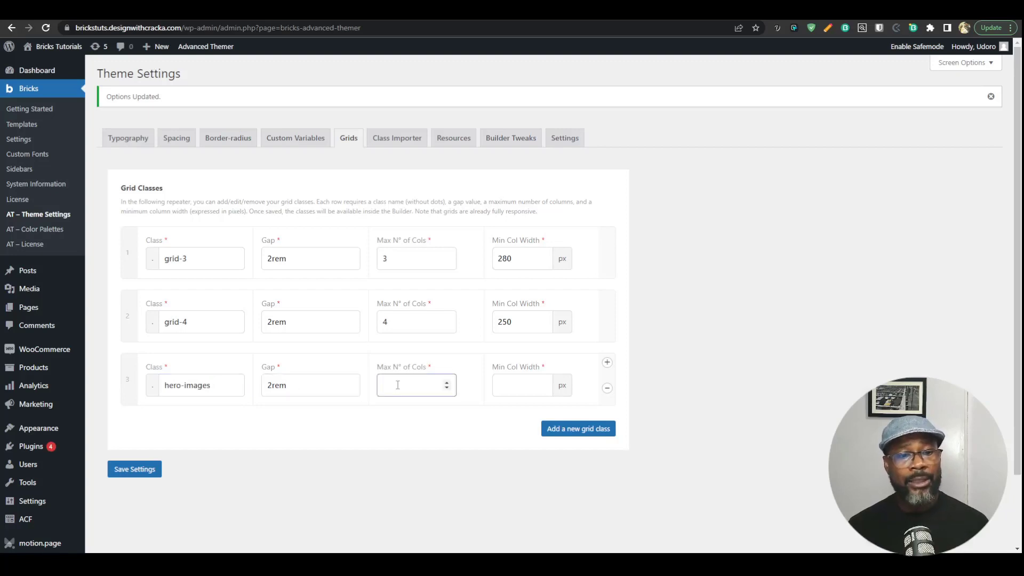
{"action": "left_click", "coordinate": [520, 391]}
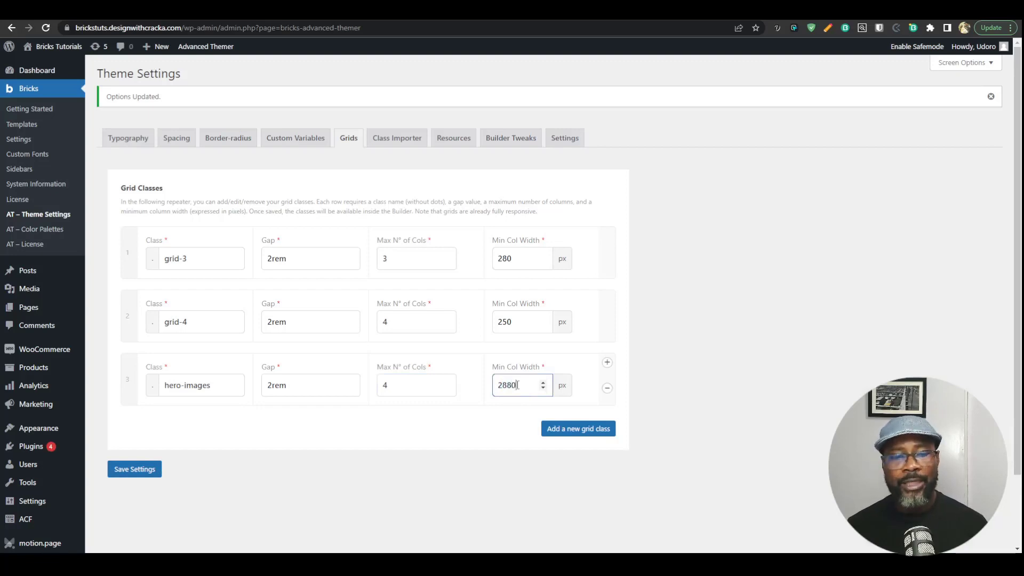
{"action": "left_click", "coordinate": [135, 468]}
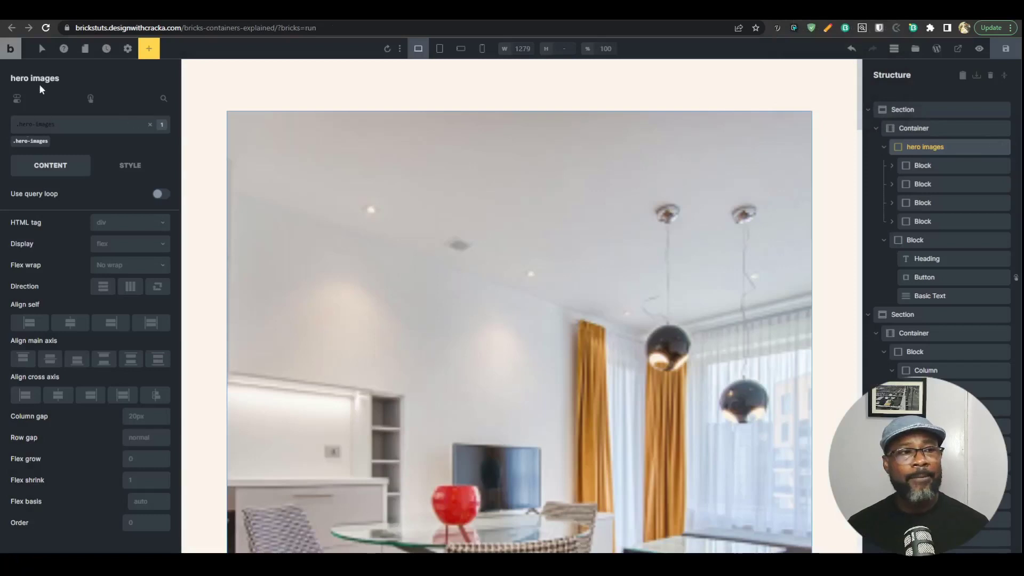
- Reload the Bricks builder, select the hero images block with its hero-images class, and check the image grid layout
{"action": "left_click", "coordinate": [46, 28]}
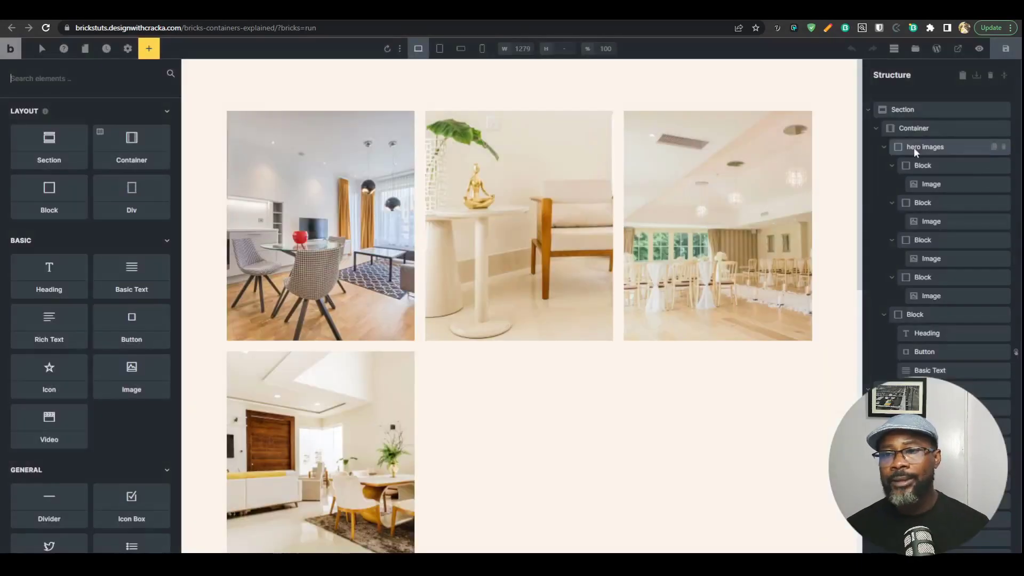
{"action": "left_click", "coordinate": [913, 147]}
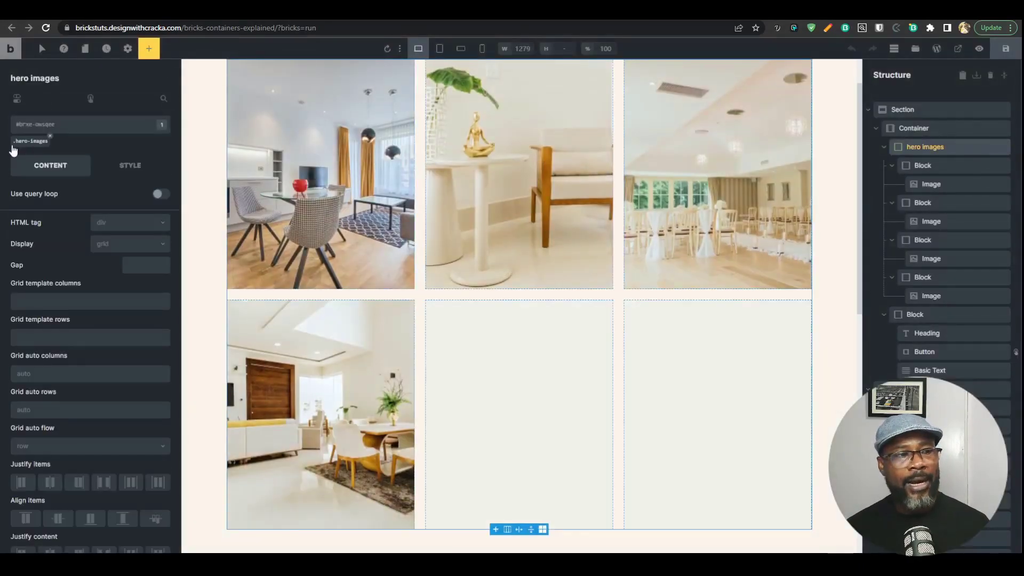
{"action": "scroll", "coordinate": [533, 392], "scroll_direction": "up", "scroll_amount": 1}
{"action": "scroll", "coordinate": [549, 387], "scroll_direction": "down", "scroll_amount": 2}
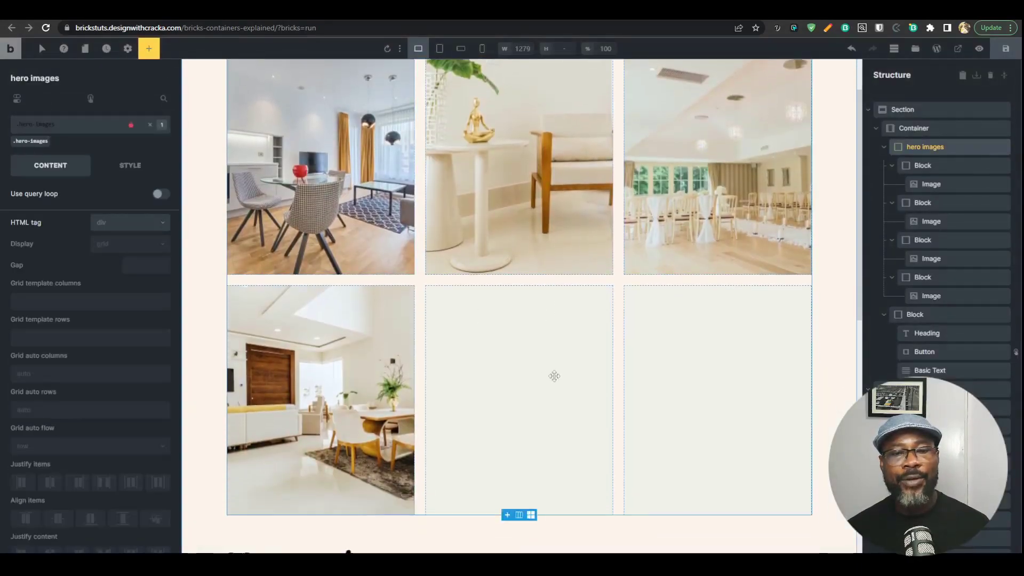
{"action": "scroll", "coordinate": [553, 375], "scroll_direction": "up", "scroll_amount": 2}
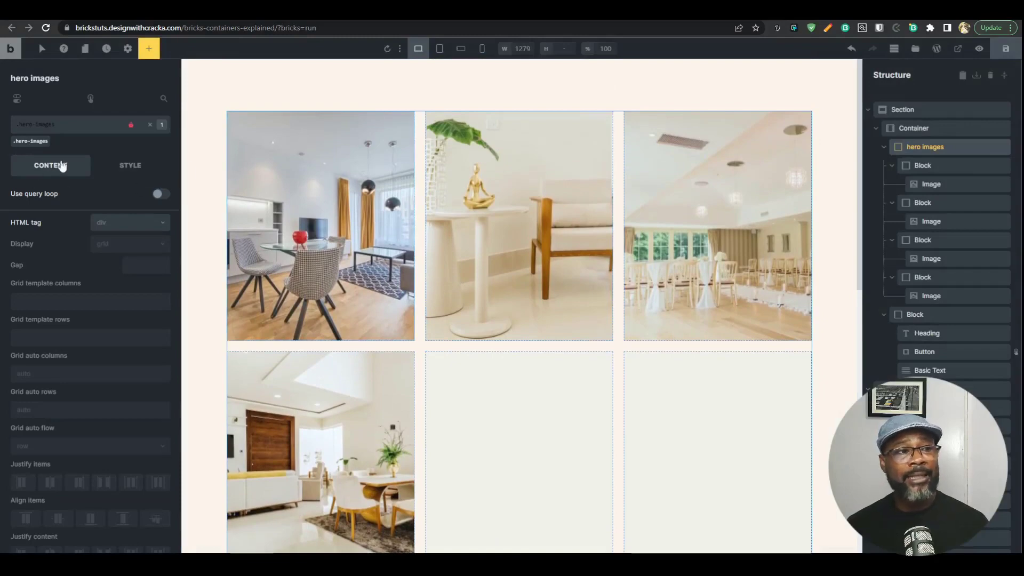
- Toggle the lock of the hero-images class to try unlocking and relocking its style settings
{"action": "left_click", "coordinate": [130, 126]}
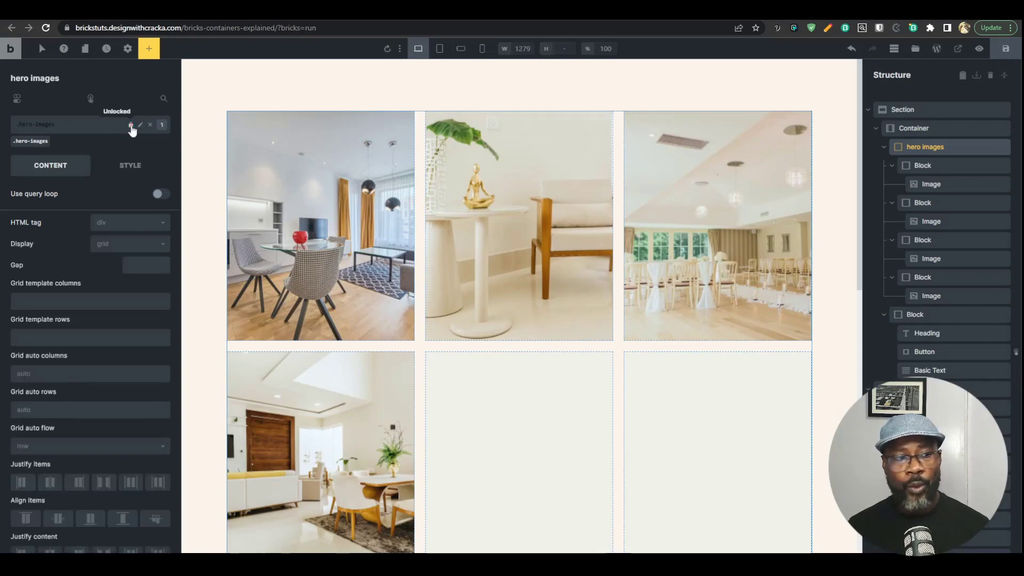
{"action": "left_click", "coordinate": [130, 126]}
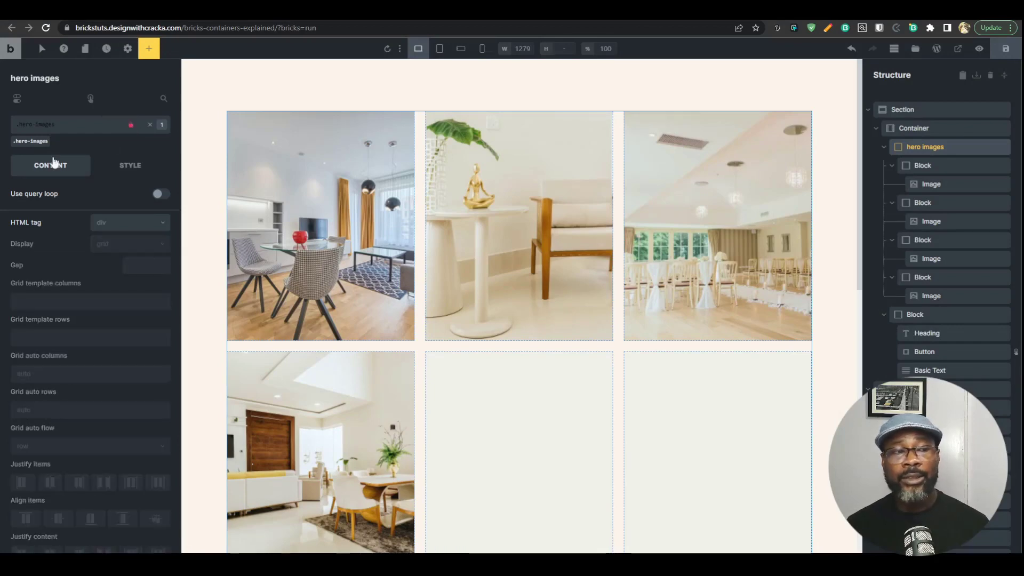
{"action": "left_click", "coordinate": [131, 127]}
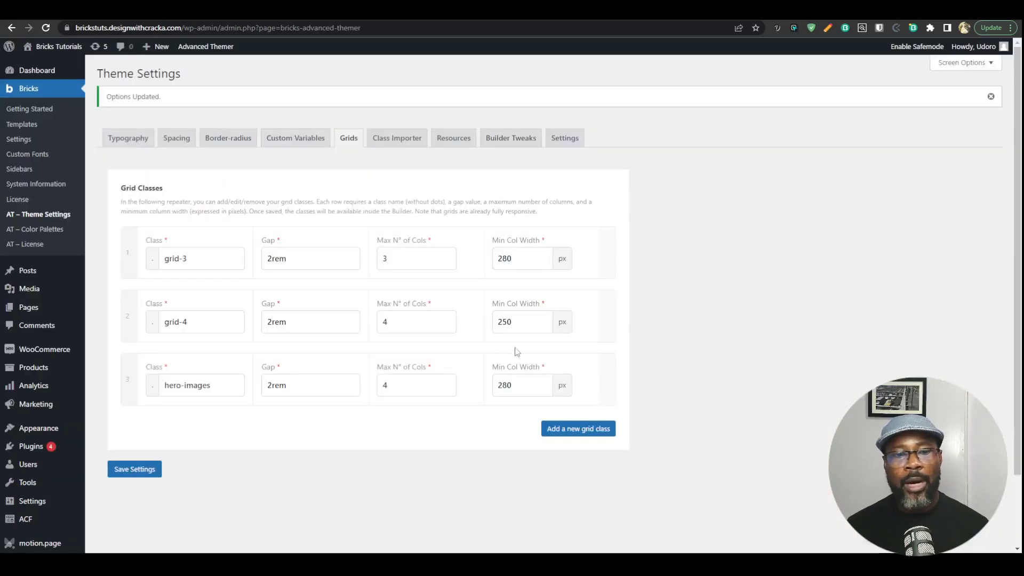
- Set the hero-images grid class's minimum column width to 240 px, save the settings, and reload the Bricks builder
{"action": "double_click", "coordinate": [504, 385]}
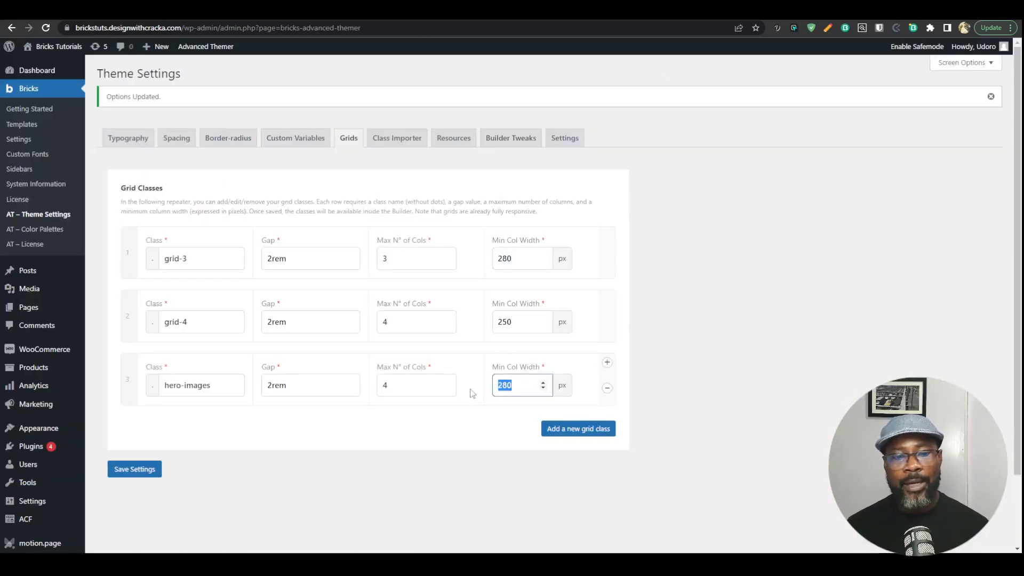
{"action": "type", "text": "2"}
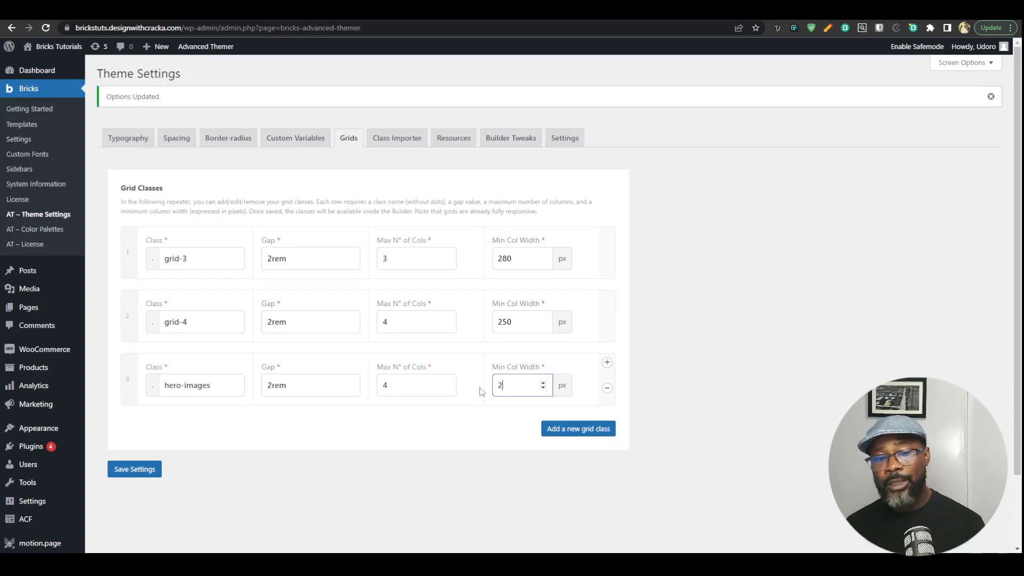
{"action": "type", "text": "40"}
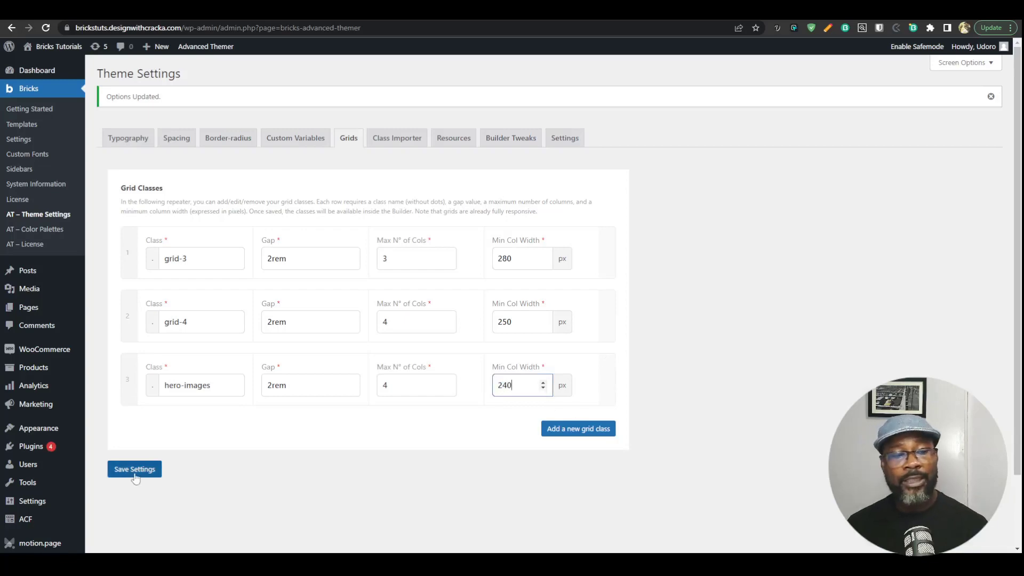
{"action": "left_click", "coordinate": [118, 472]}
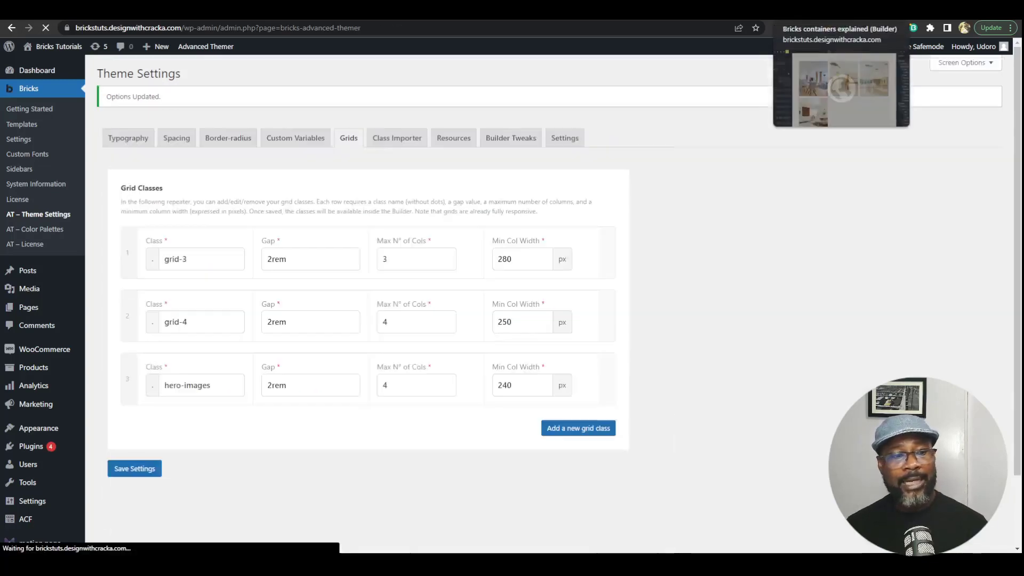
{"action": "left_click", "coordinate": [790, 12]}
{"action": "key", "text": "F5"}
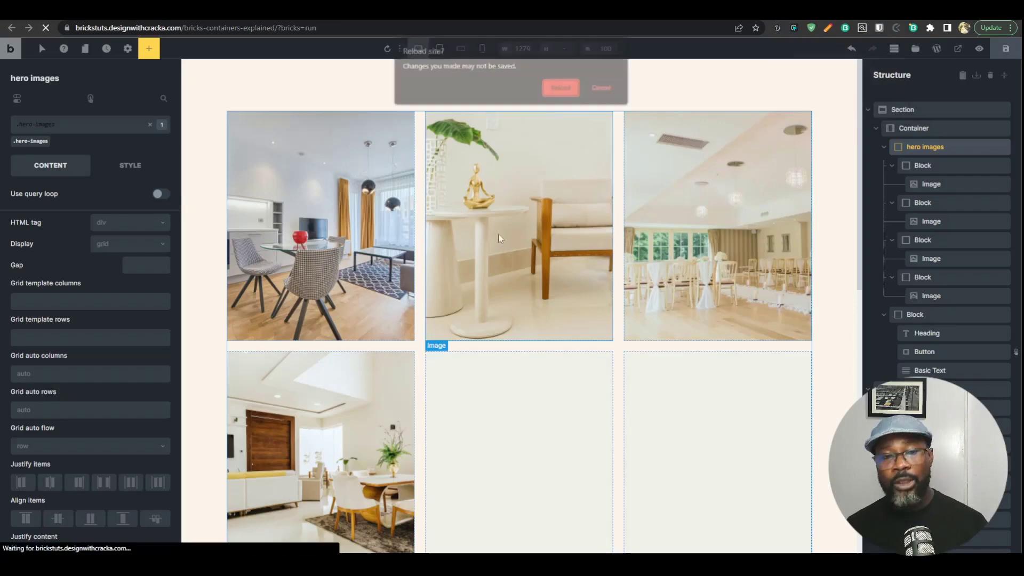
{"action": "left_click", "coordinate": [564, 86]}
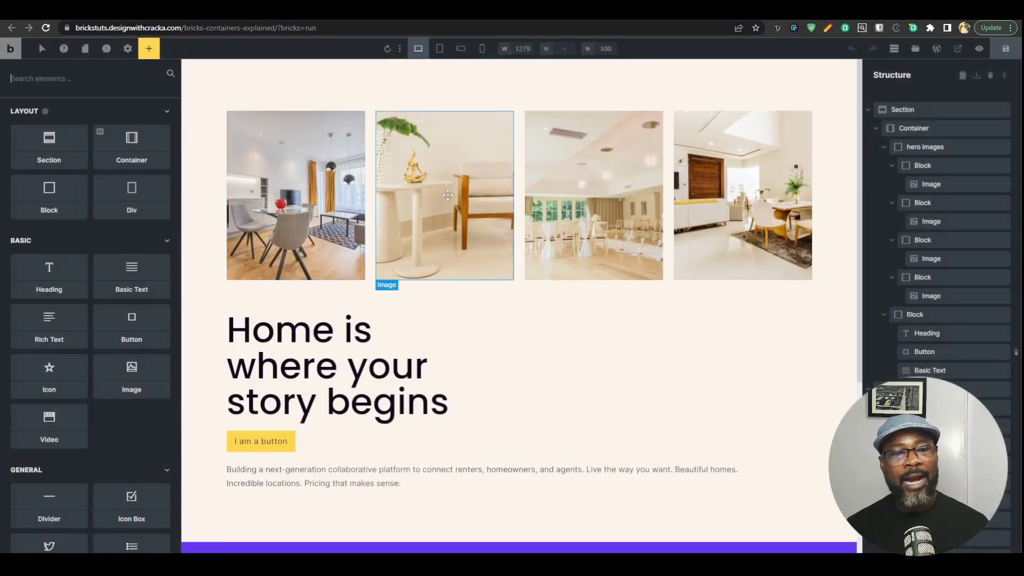
- Preview the hero image grid at the tablet, mobile portrait and mobile landscape breakpoints, and return to desktop
{"action": "left_click", "coordinate": [439, 49]}
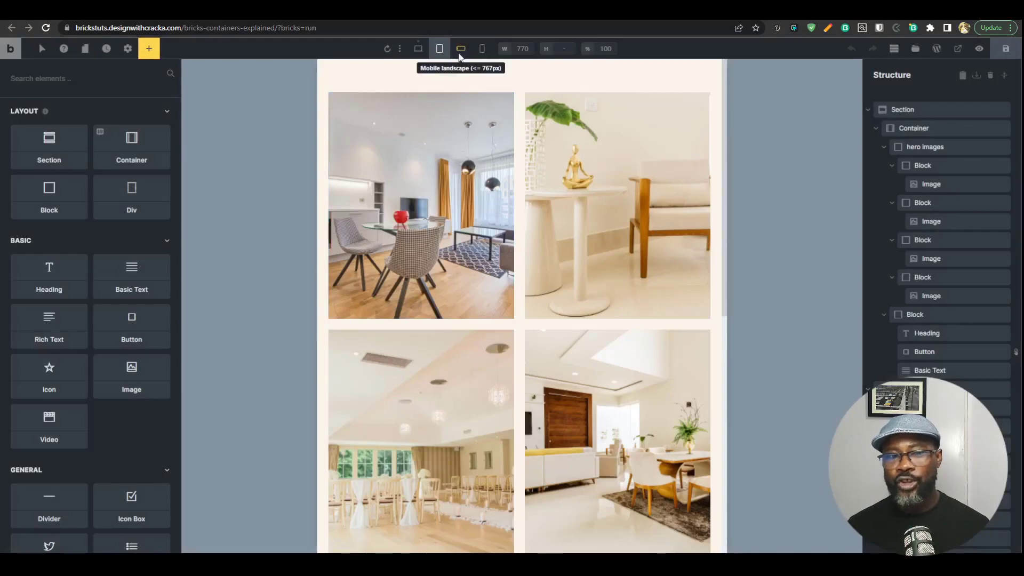
{"action": "left_click", "coordinate": [482, 49]}
{"action": "left_click", "coordinate": [460, 49]}
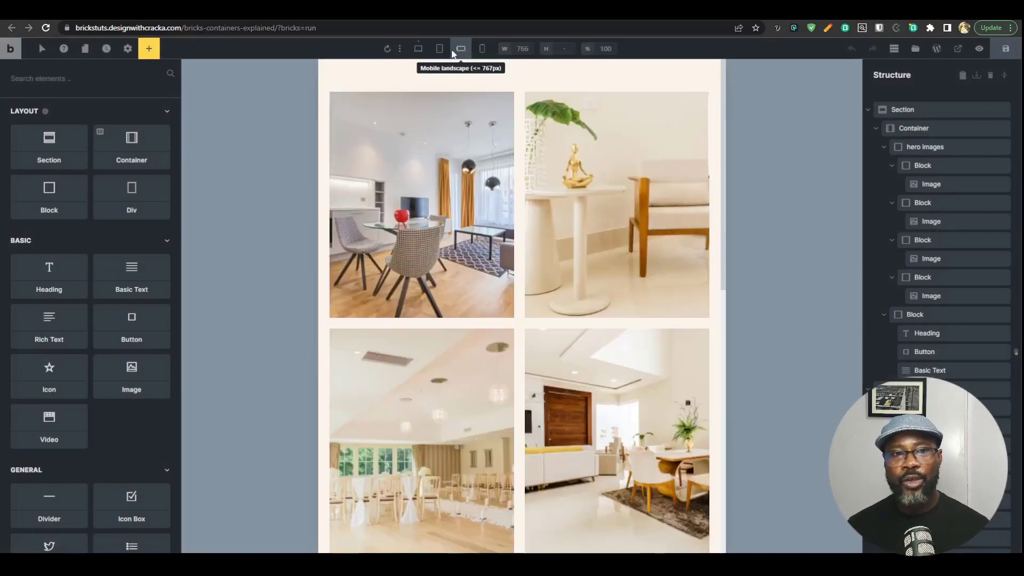
{"action": "left_click", "coordinate": [439, 49]}
{"action": "left_click", "coordinate": [418, 48]}
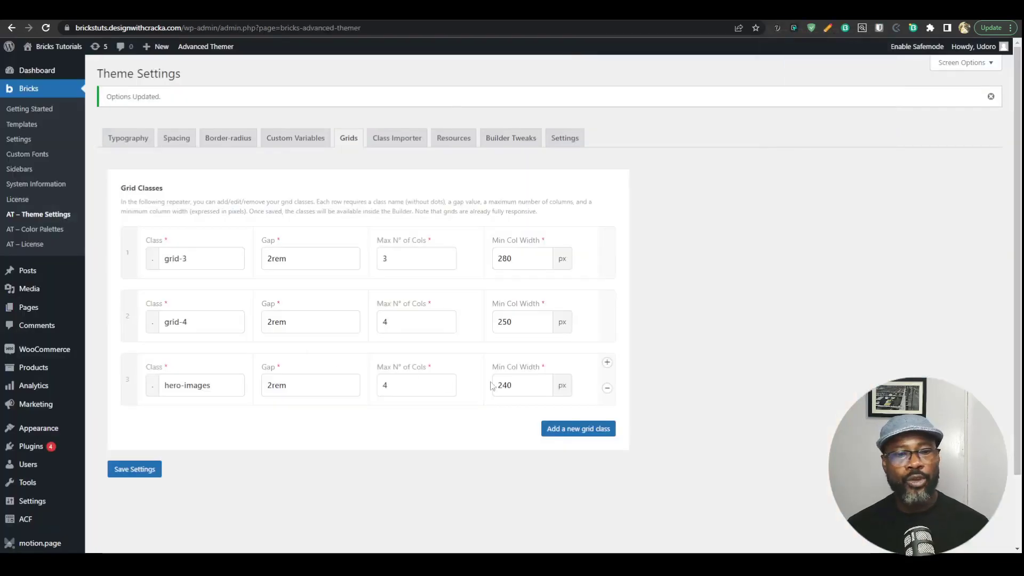
- In the theme settings, set the hero-images minimum column width to 220 px, save, and reload the builder
{"action": "left_click", "coordinate": [504, 385]}
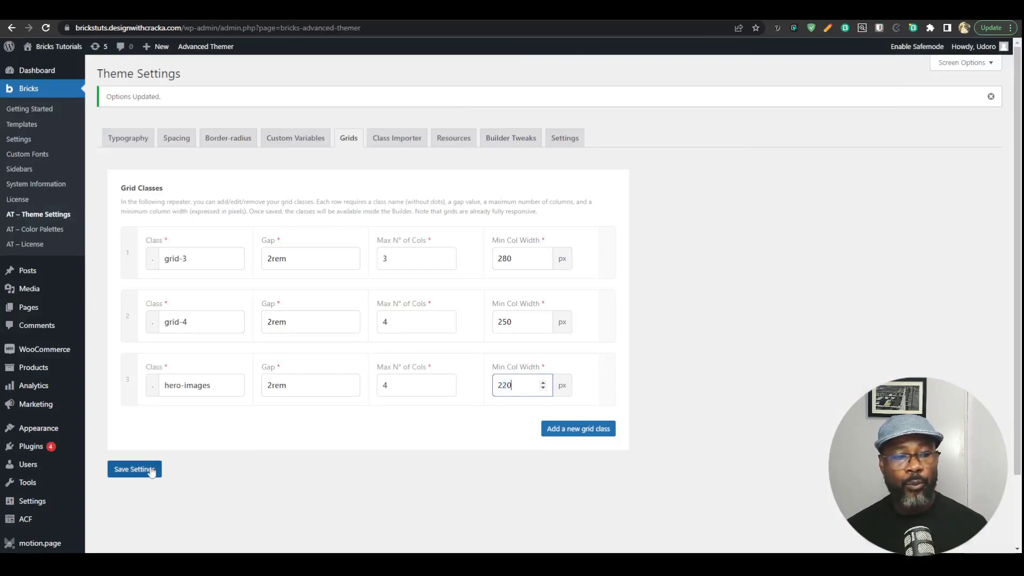
{"action": "left_click", "coordinate": [135, 468]}
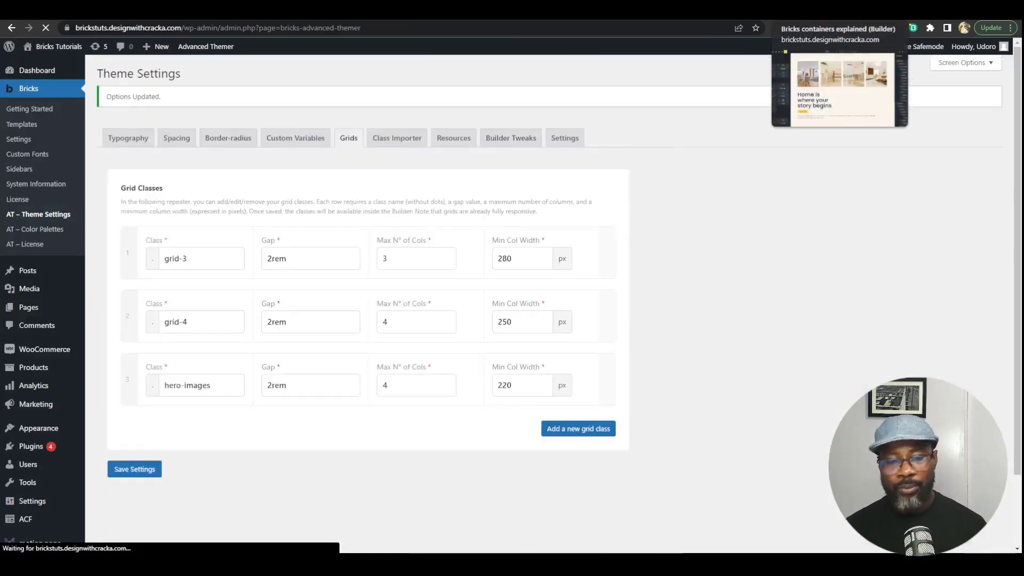
{"action": "left_click", "coordinate": [869, 11]}
{"action": "key", "text": "ctrl+r"}
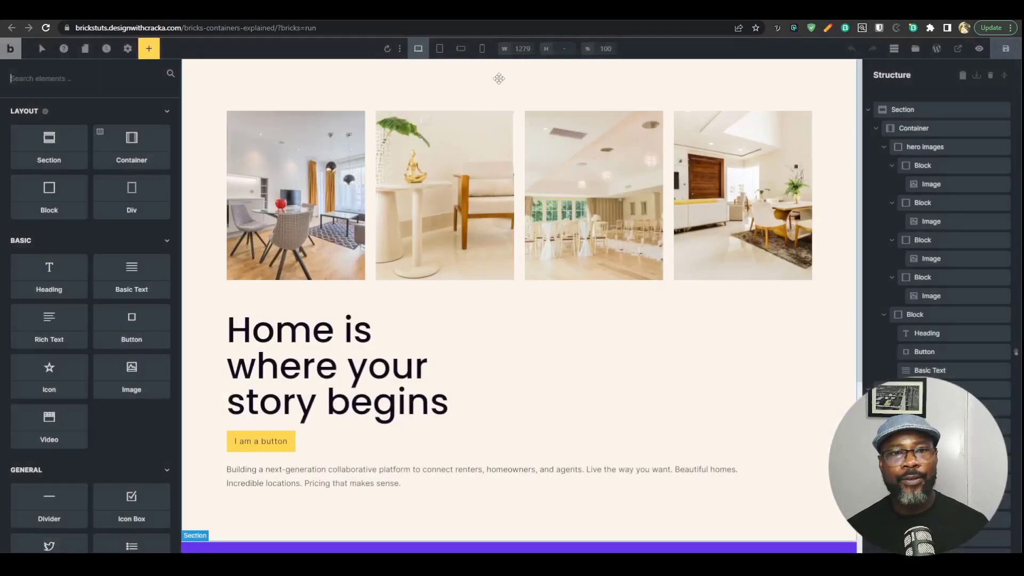
- Compare the reloaded hero image grid across the tablet, mobile landscape, mobile portrait and desktop breakpoints
{"action": "left_click", "coordinate": [440, 48]}
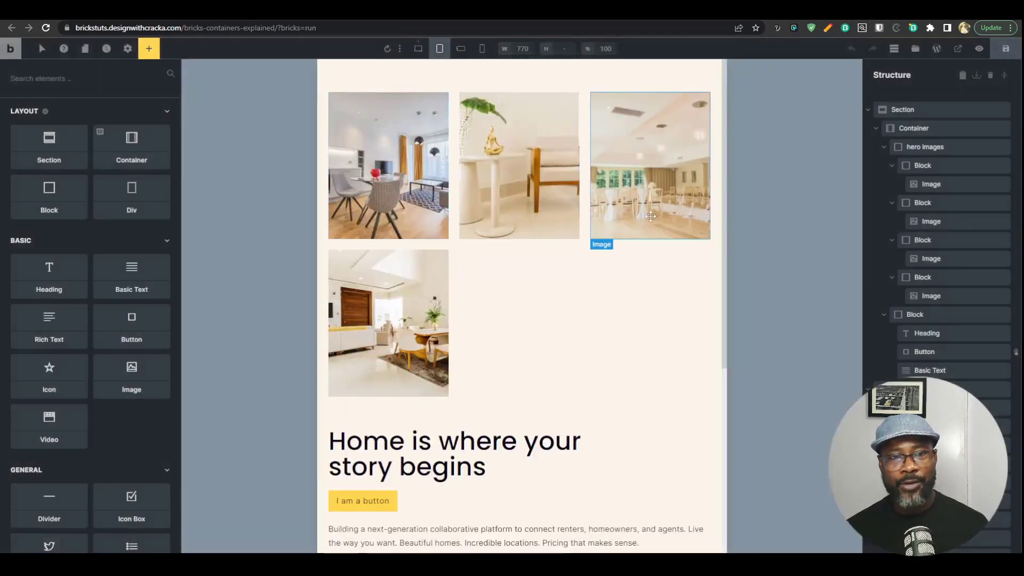
{"action": "left_click", "coordinate": [461, 49]}
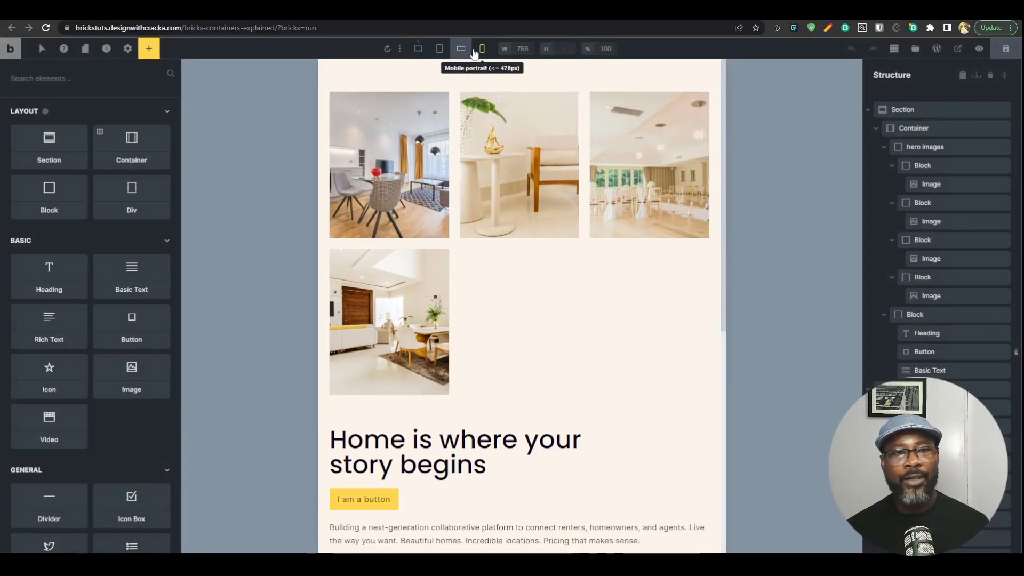
{"action": "left_click", "coordinate": [483, 49]}
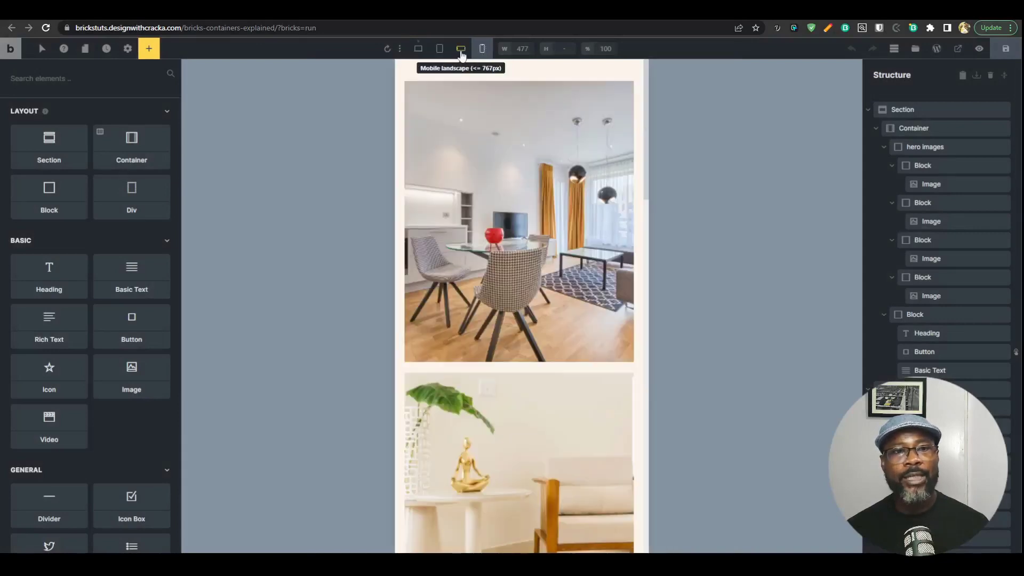
{"action": "left_click", "coordinate": [459, 47]}
{"action": "left_click", "coordinate": [418, 49]}
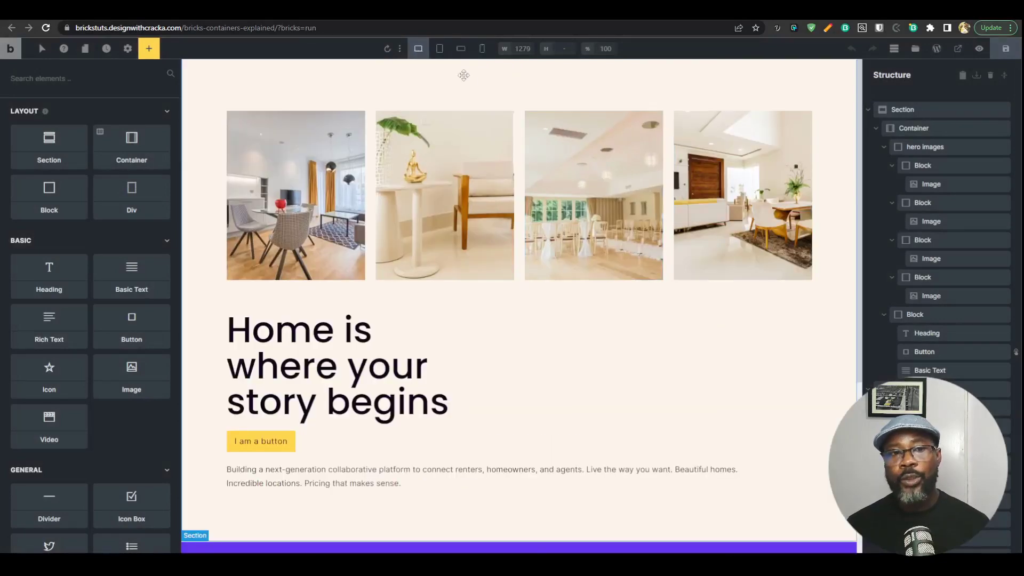
{"action": "left_click", "coordinate": [461, 49]}
{"action": "left_click", "coordinate": [439, 48]}
{"action": "left_click", "coordinate": [418, 48]}
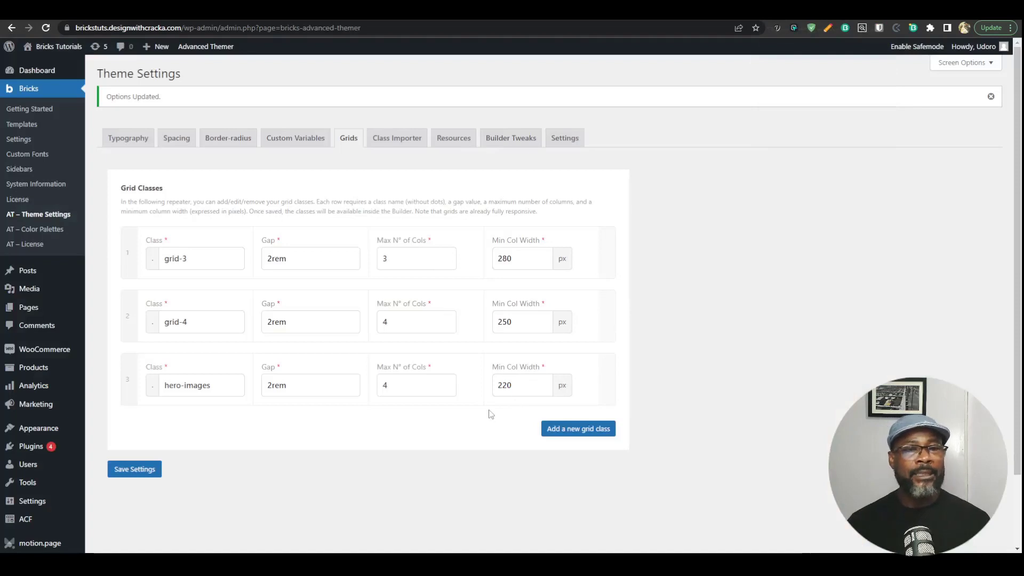
- In the Advanced Themer Class Importer settings, add a new CSS file row with its label empty and version 1.0.0
{"action": "left_click", "coordinate": [380, 142]}
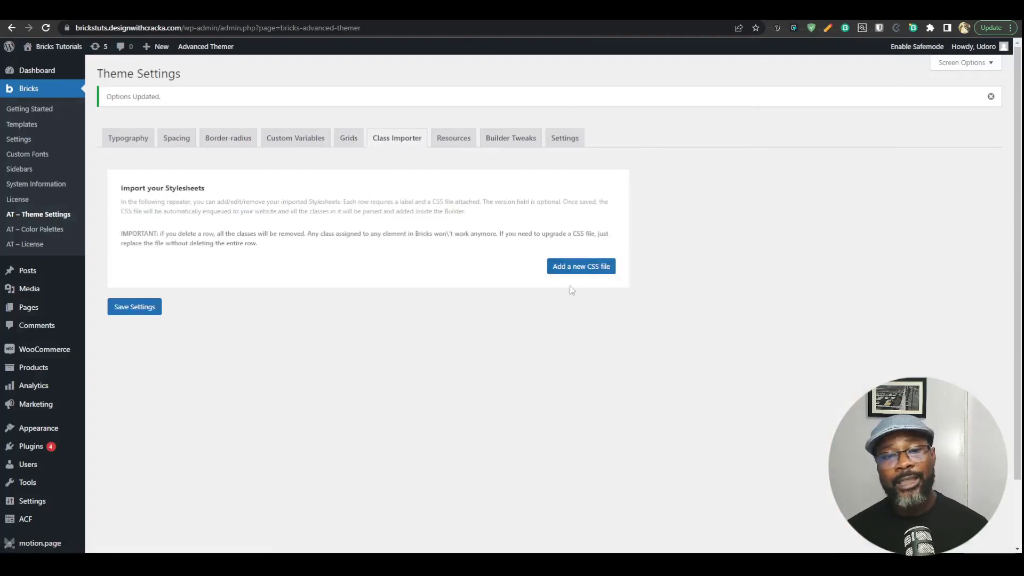
{"action": "left_click", "coordinate": [577, 268]}
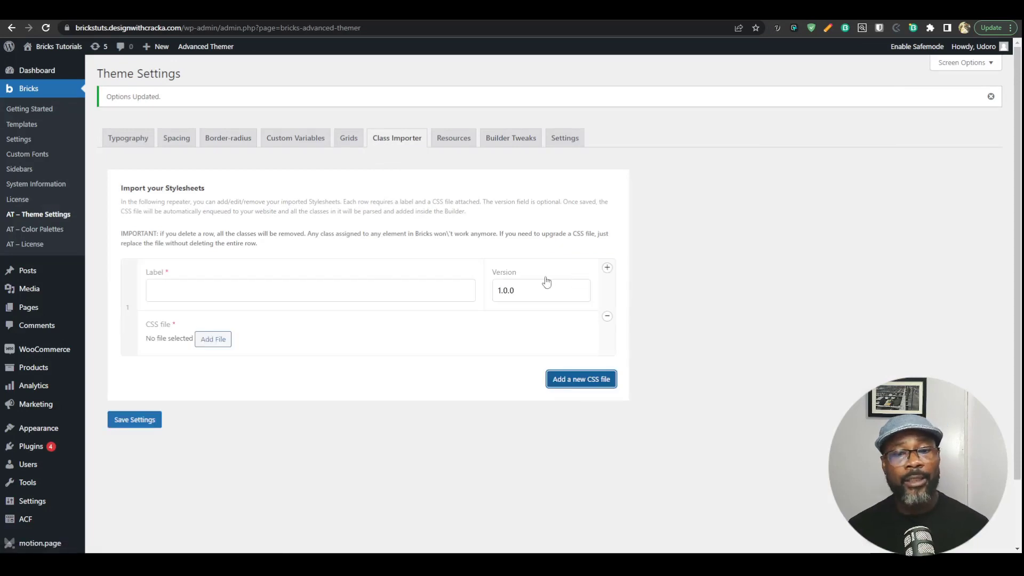
{"action": "left_click", "coordinate": [286, 292]}
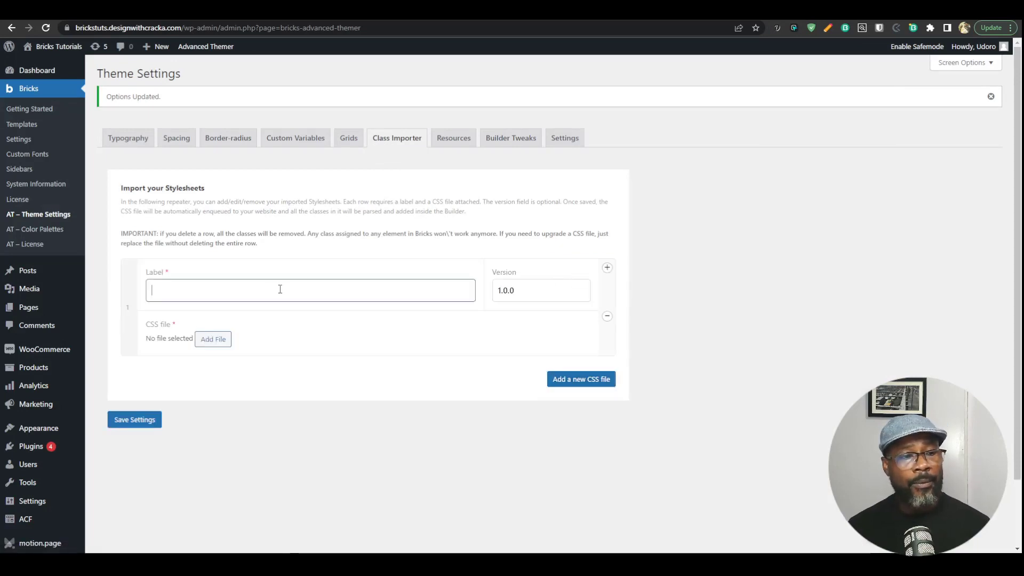
{"action": "left_click", "coordinate": [520, 289]}
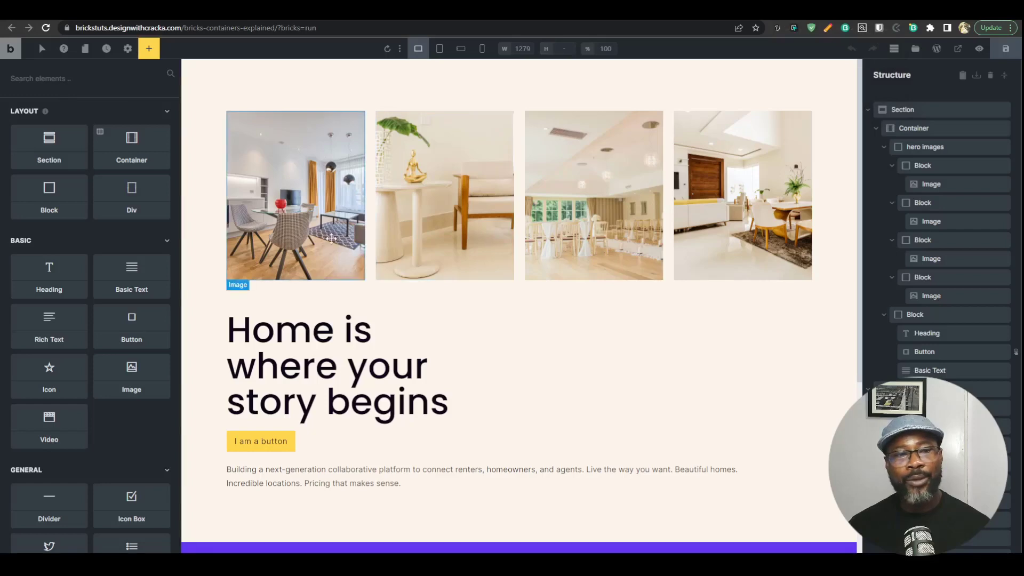
- In the Bricks builder, select the first hero image and look through its list of available CSS classes
{"action": "left_click", "coordinate": [295, 213]}
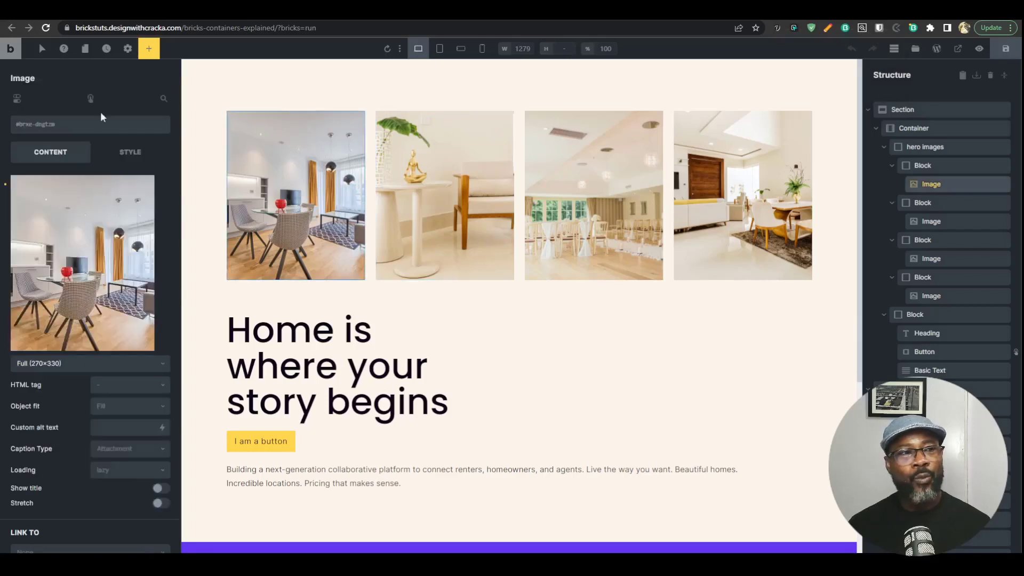
{"action": "left_click", "coordinate": [80, 128]}
{"action": "scroll", "coordinate": [75, 299], "scroll_direction": "down", "scroll_amount": 5}
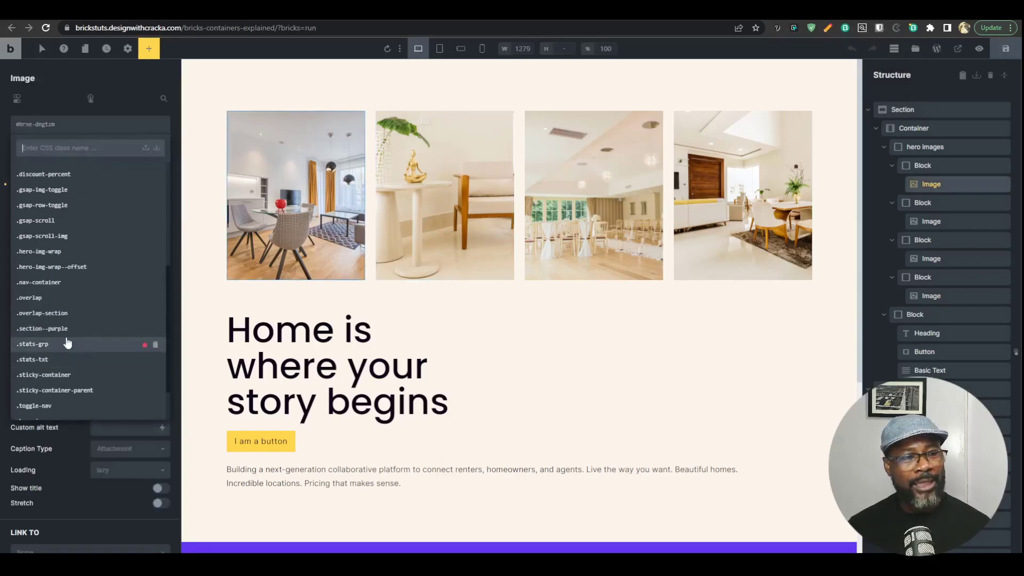
{"action": "scroll", "coordinate": [67, 343], "scroll_direction": "down", "scroll_amount": 5}
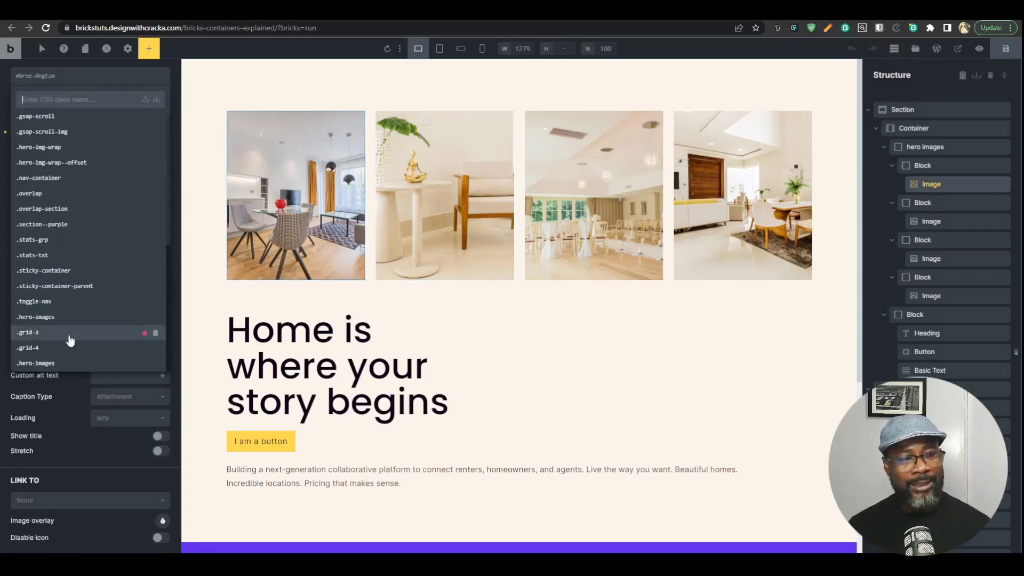
{"action": "scroll", "coordinate": [70, 342], "scroll_direction": "up", "scroll_amount": 10}
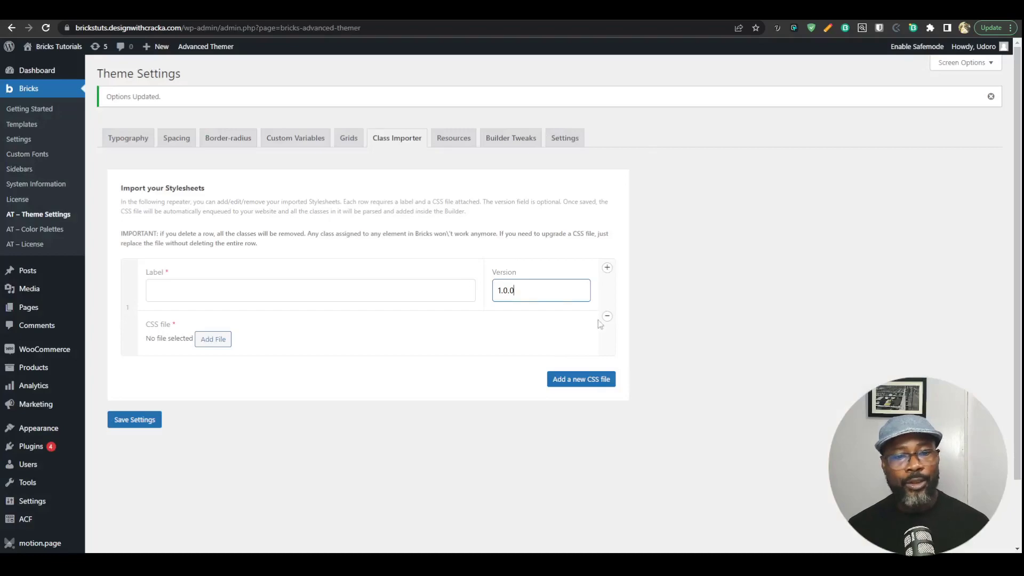
- Examine the Resources settings of Advanced Themer, including the category label and its image gallery
{"action": "left_click", "coordinate": [462, 140]}
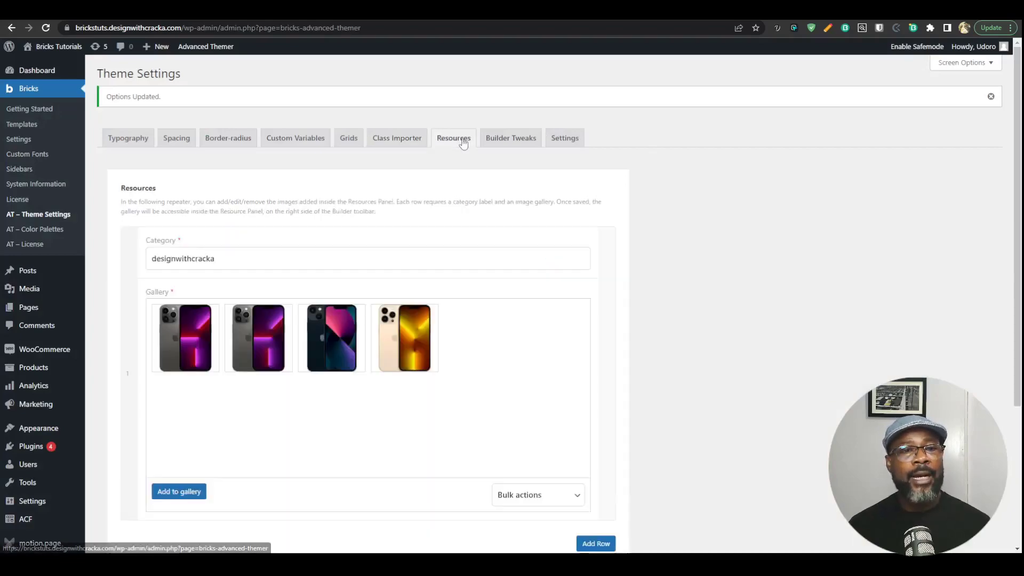
{"action": "scroll", "coordinate": [341, 363], "scroll_direction": "down", "scroll_amount": 2}
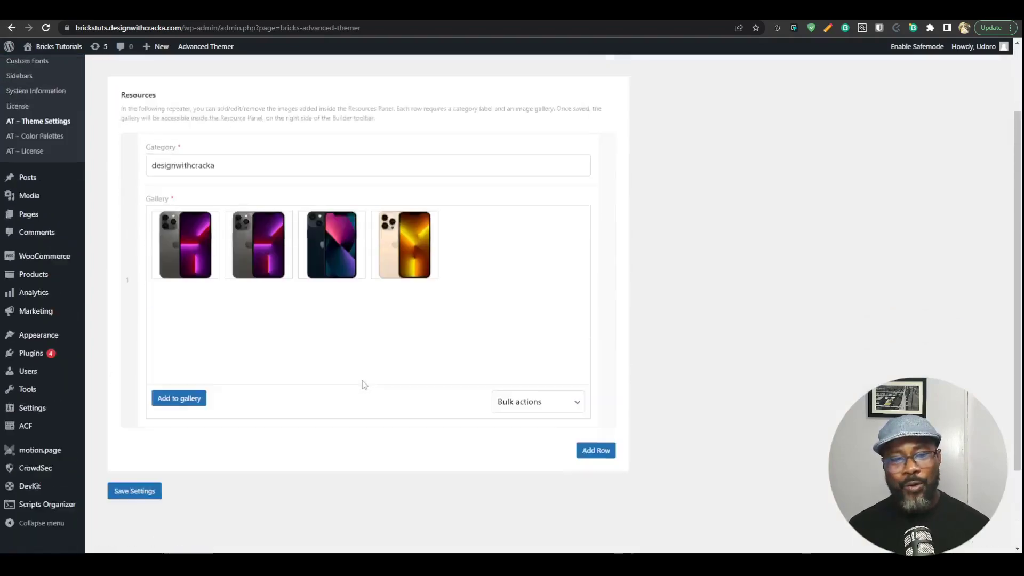
{"action": "scroll", "coordinate": [362, 384], "scroll_direction": "up", "scroll_amount": 2}
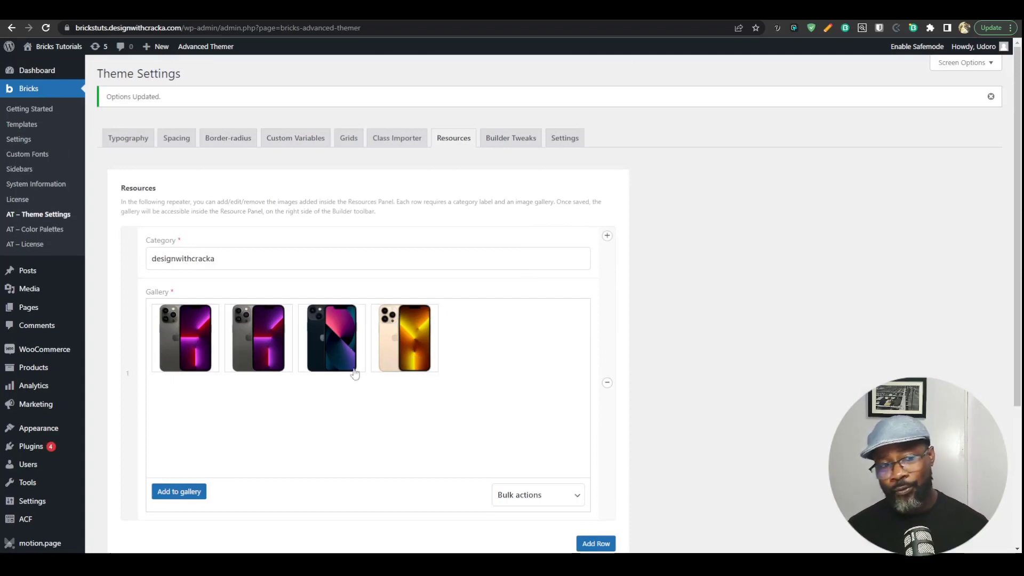
{"action": "scroll", "coordinate": [341, 362], "scroll_direction": "down", "scroll_amount": 1}
{"action": "scroll", "coordinate": [229, 383], "scroll_direction": "up", "scroll_amount": 1}
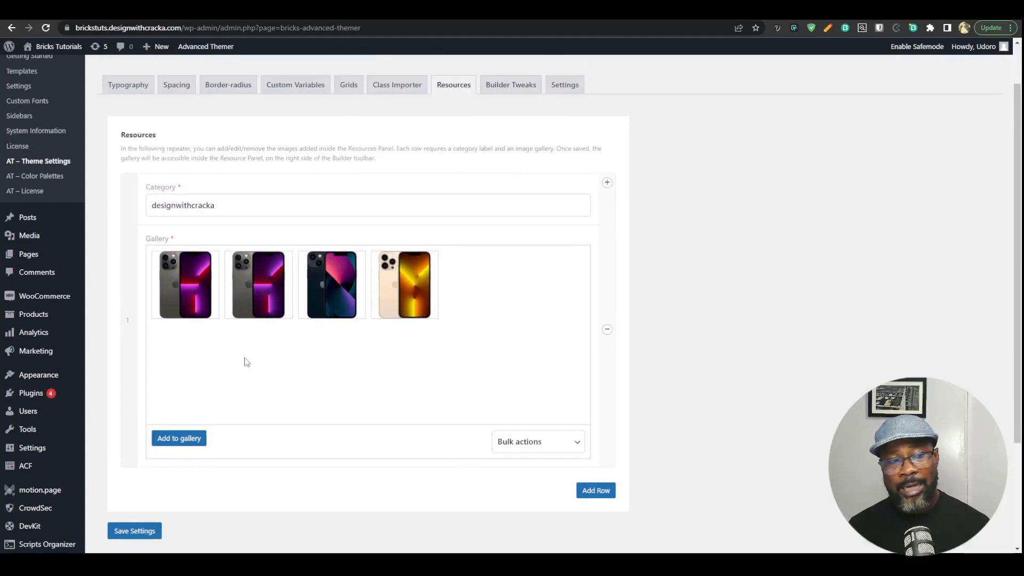
- Browse the media library for images to add to the resource gallery, and close it without adding any
{"action": "left_click", "coordinate": [183, 442]}
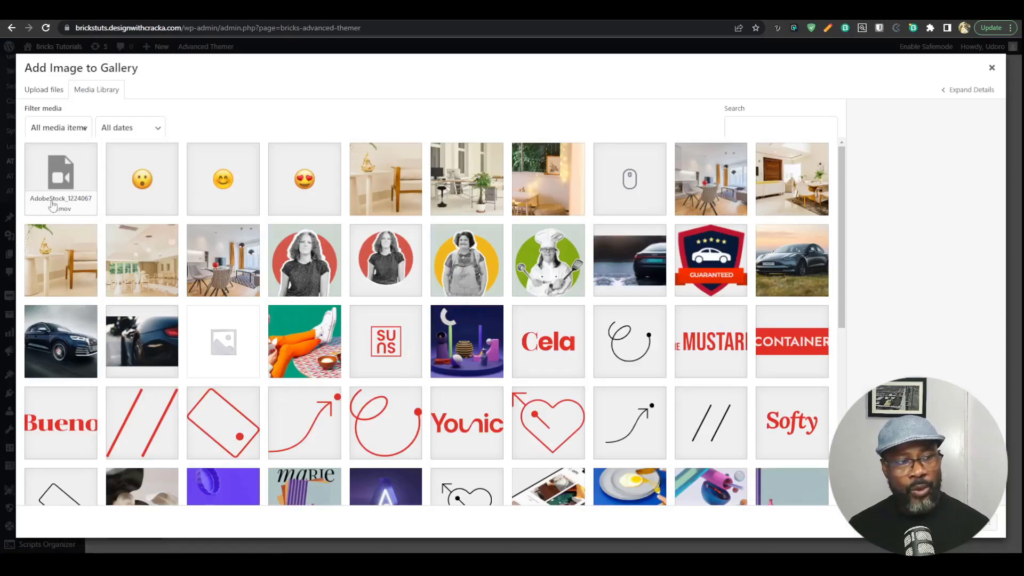
{"action": "scroll", "coordinate": [497, 334], "scroll_direction": "down", "scroll_amount": 7}
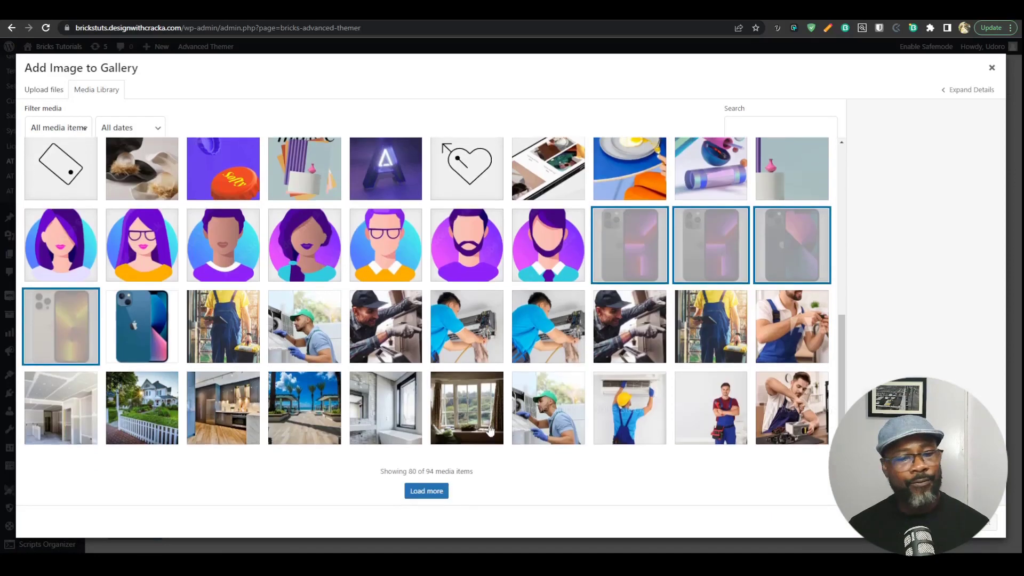
{"action": "scroll", "coordinate": [578, 376], "scroll_direction": "up", "scroll_amount": 7}
{"action": "left_click", "coordinate": [992, 67]}
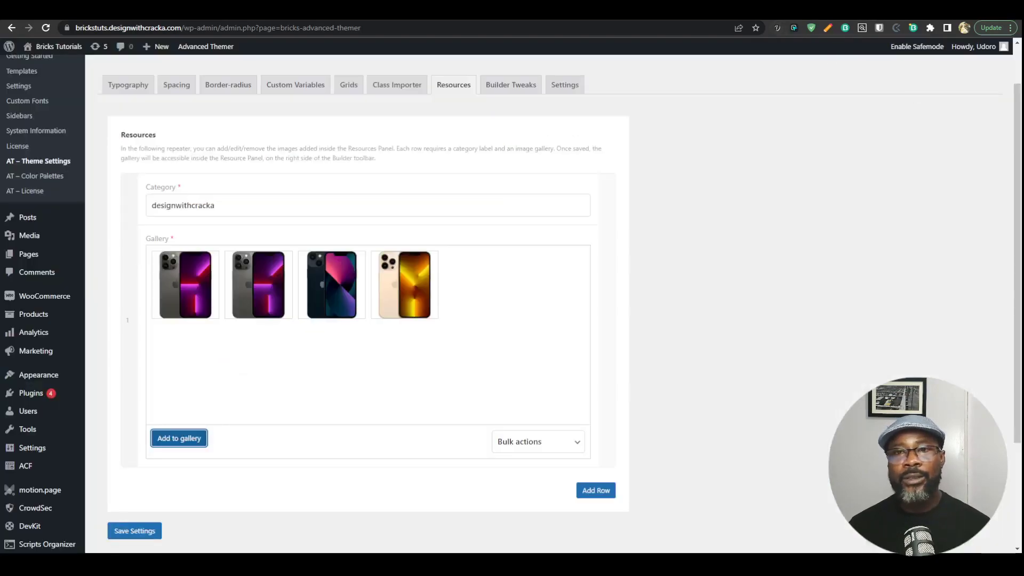
{"action": "left_click", "coordinate": [822, 11]}
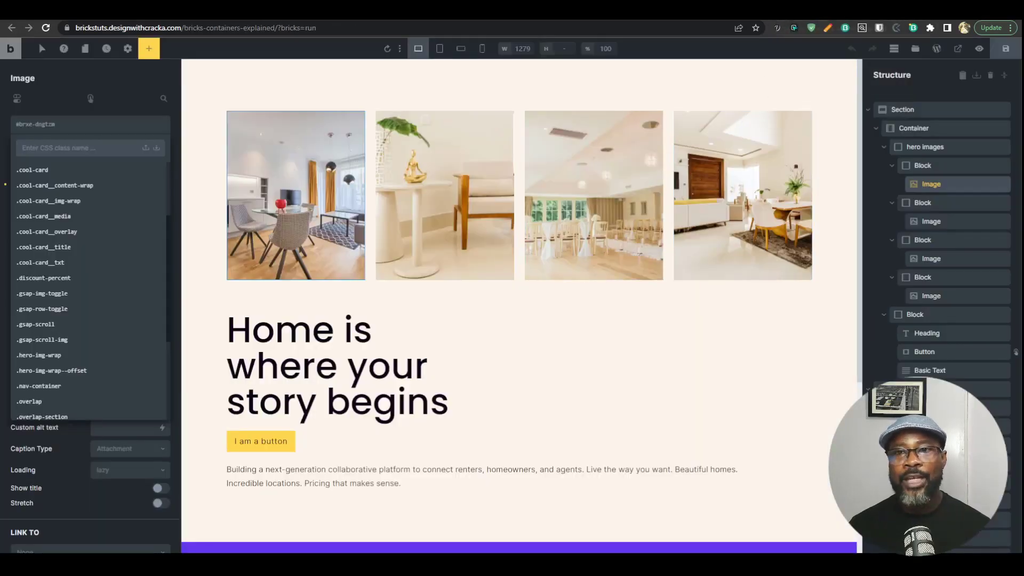
{"action": "left_click", "coordinate": [765, 11]}
{"action": "left_click", "coordinate": [821, 12]}
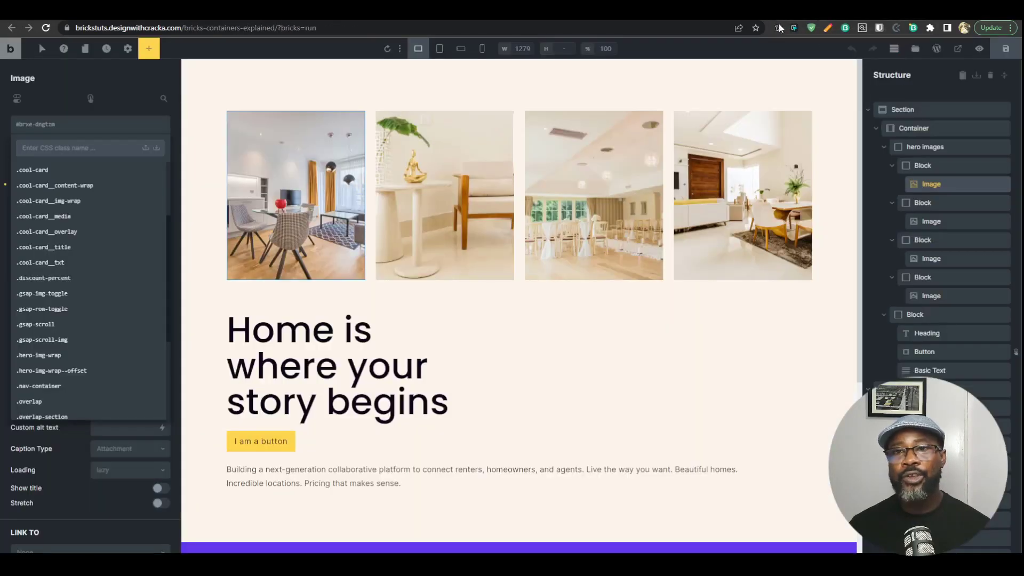
{"action": "left_click", "coordinate": [765, 12]}
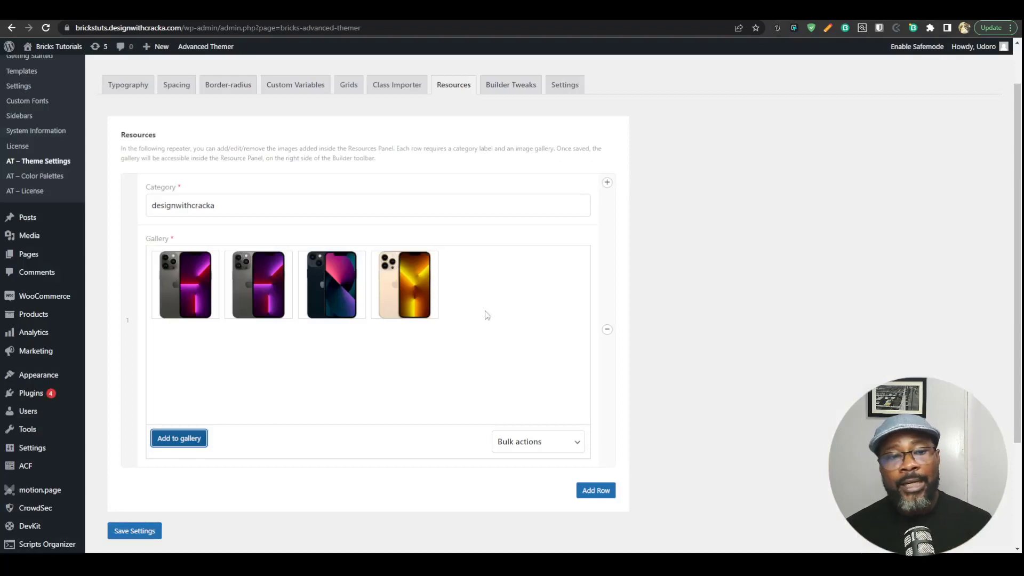
- Look over the Builder Tweaks options and the Fluid Settings for variable prefix, base font size and viewport widths
{"action": "mouse_move", "coordinate": [421, 306]}
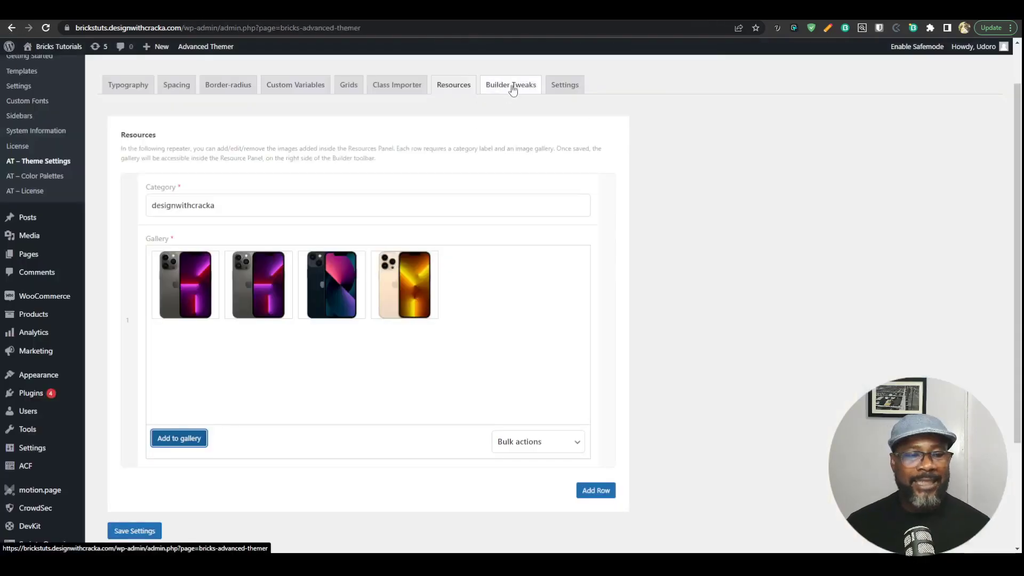
{"action": "left_click", "coordinate": [512, 87]}
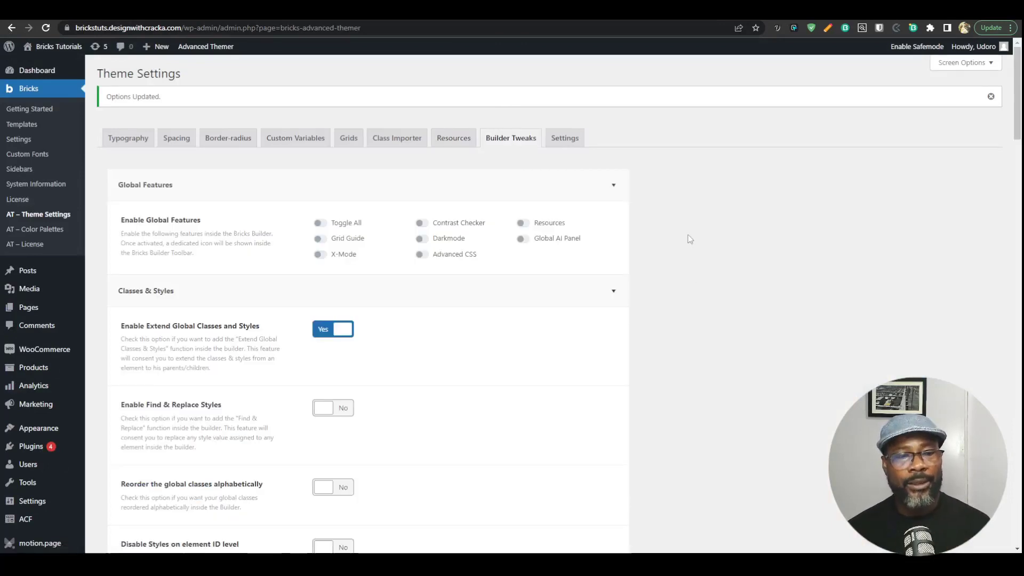
{"action": "left_click", "coordinate": [572, 142]}
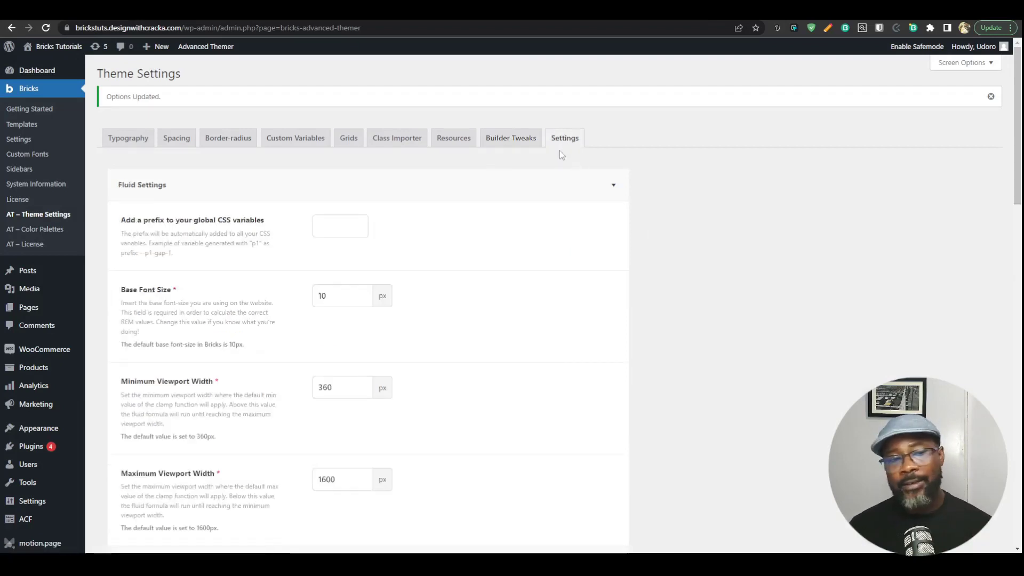
{"action": "scroll", "coordinate": [355, 235], "scroll_direction": "down", "scroll_amount": 2}
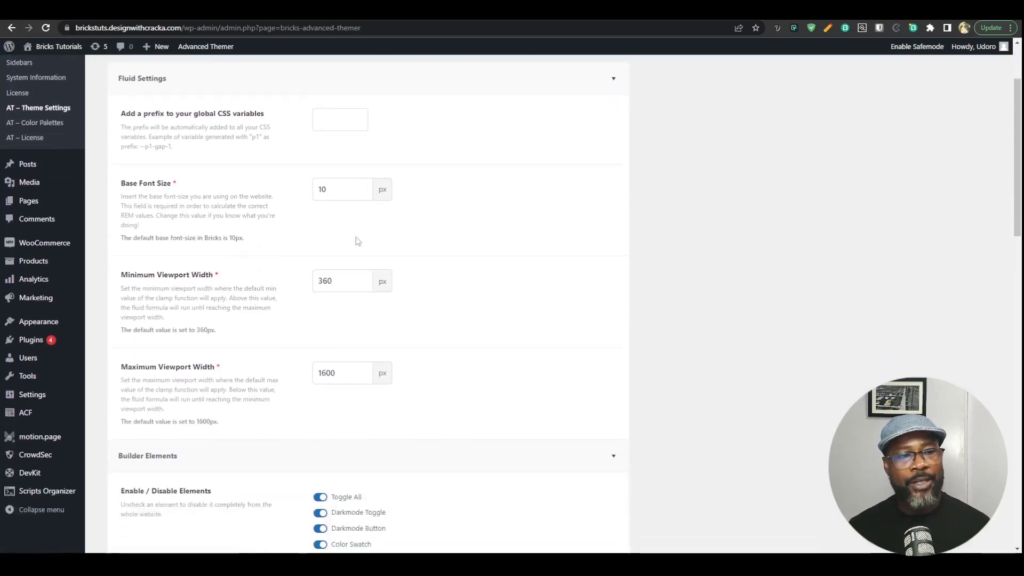
{"action": "scroll", "coordinate": [354, 240], "scroll_direction": "up", "scroll_amount": 2}
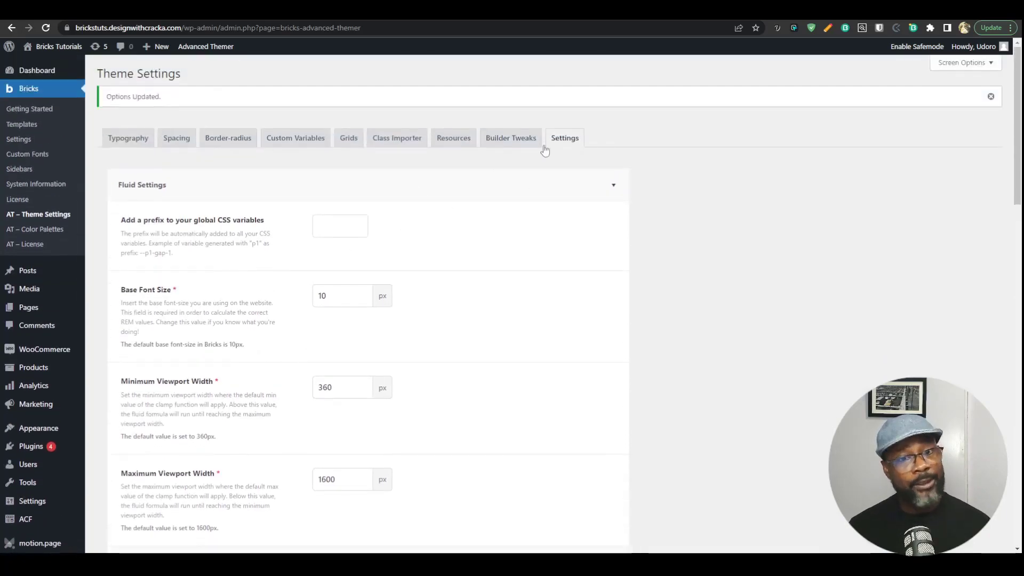
{"action": "scroll", "coordinate": [352, 384], "scroll_direction": "down", "scroll_amount": 4}
{"action": "scroll", "coordinate": [373, 413], "scroll_direction": "up", "scroll_amount": 2}
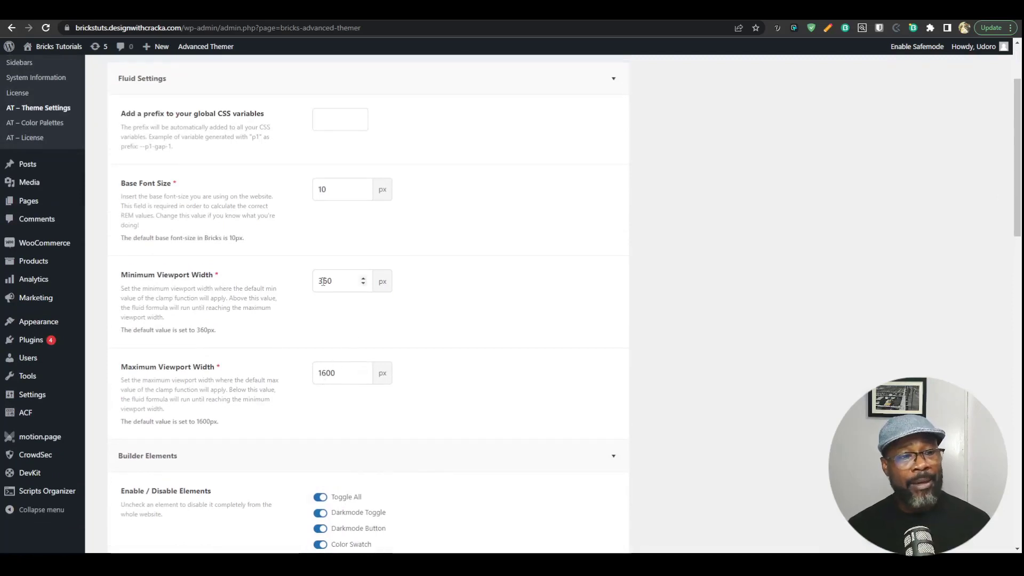
{"action": "scroll", "coordinate": [344, 382], "scroll_direction": "up", "scroll_amount": 1}
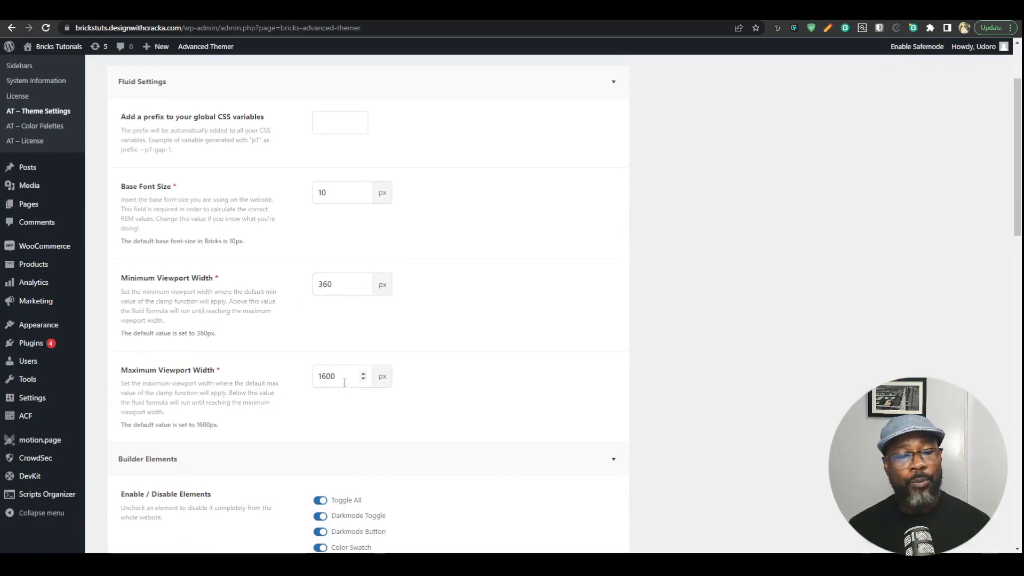
{"action": "scroll", "coordinate": [344, 383], "scroll_direction": "up", "scroll_amount": 2}
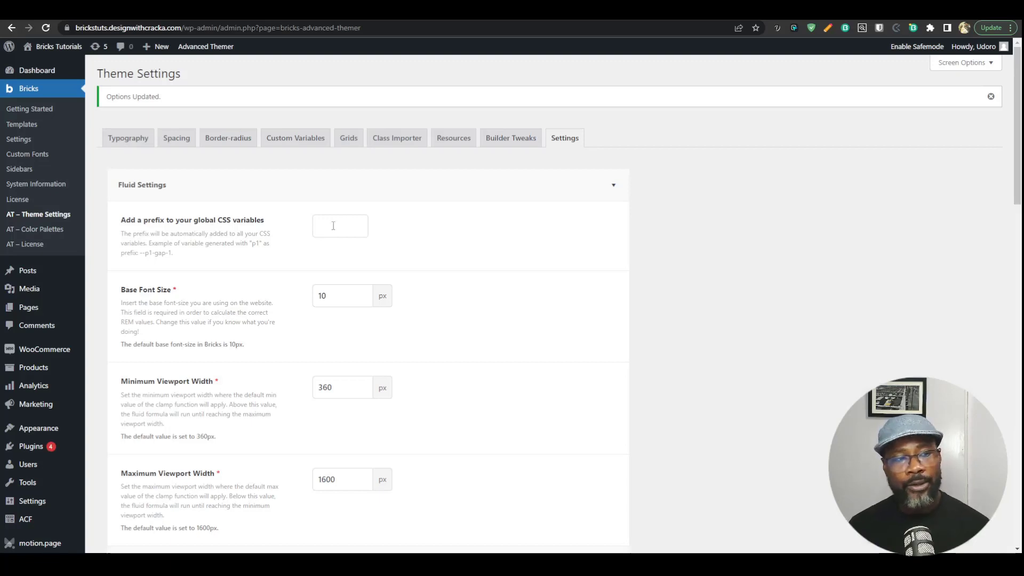
- Change the label of the first typography variable to text-l
{"action": "left_click", "coordinate": [128, 139]}
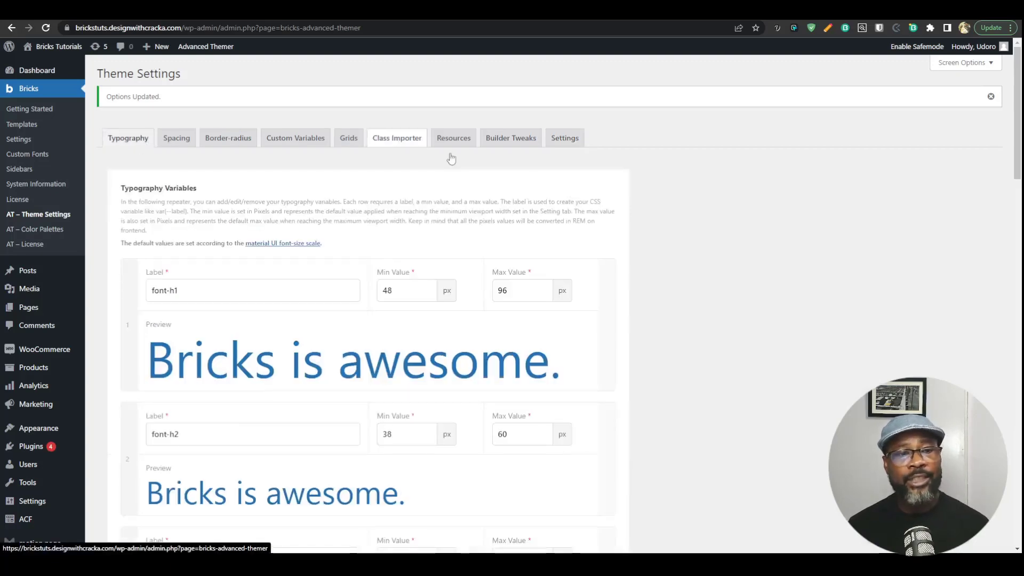
{"action": "triple_click", "coordinate": [190, 292]}
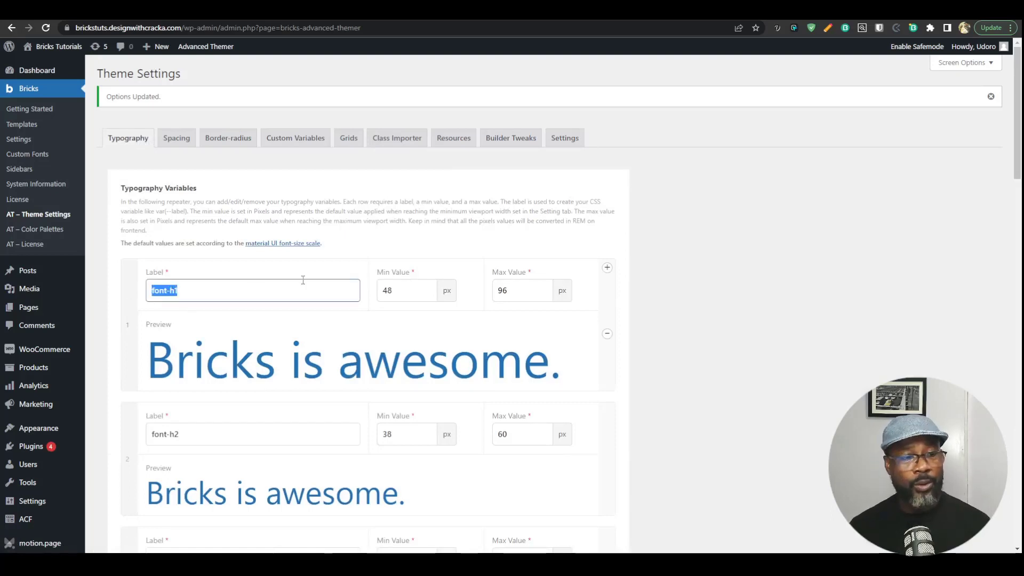
{"action": "type", "text": "text-xl"}
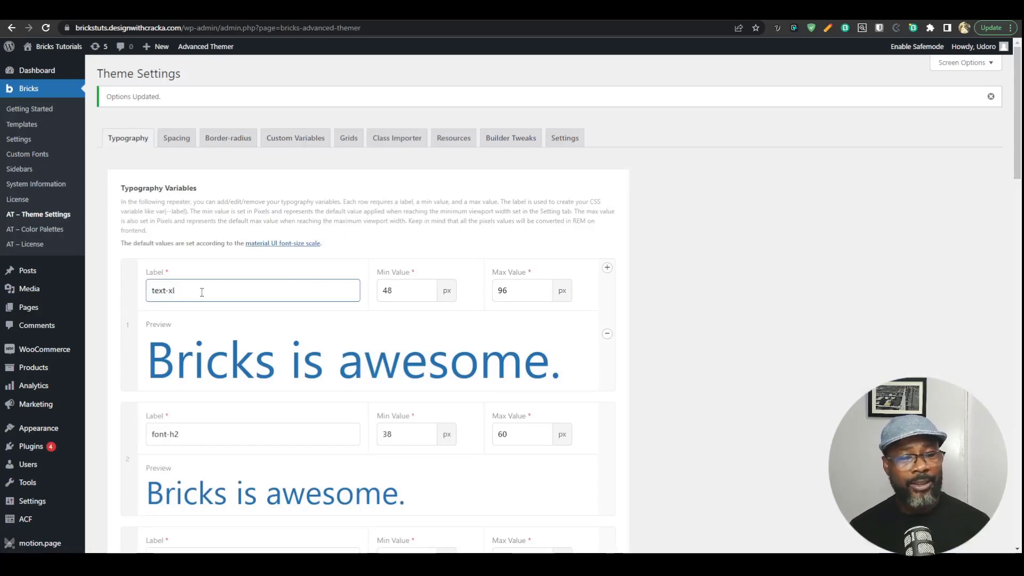
{"action": "double_click", "coordinate": [170, 292]}
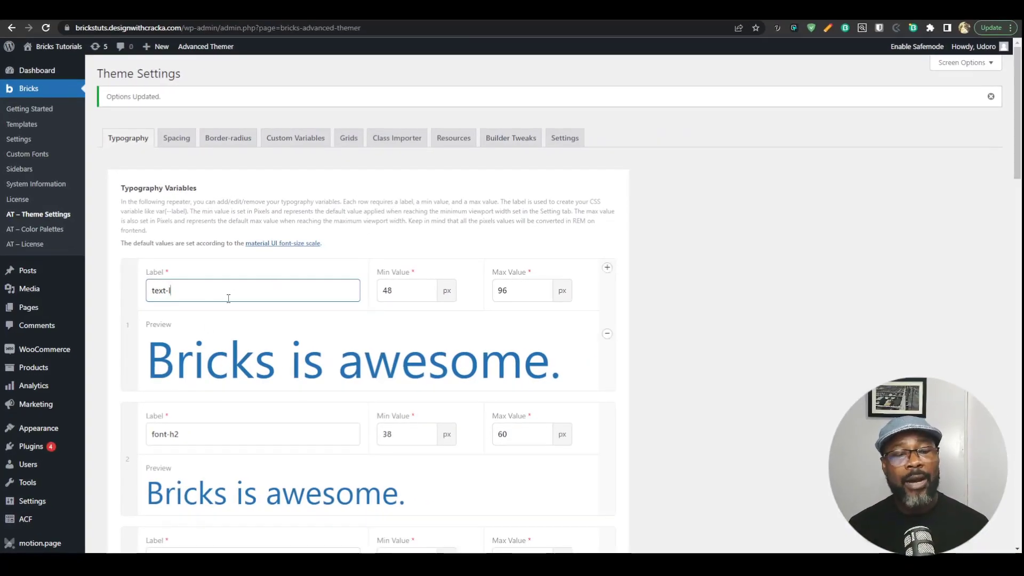
- Set the prefix for the global CSS variables to dwc and save the theme settings
{"action": "left_click", "coordinate": [570, 138]}
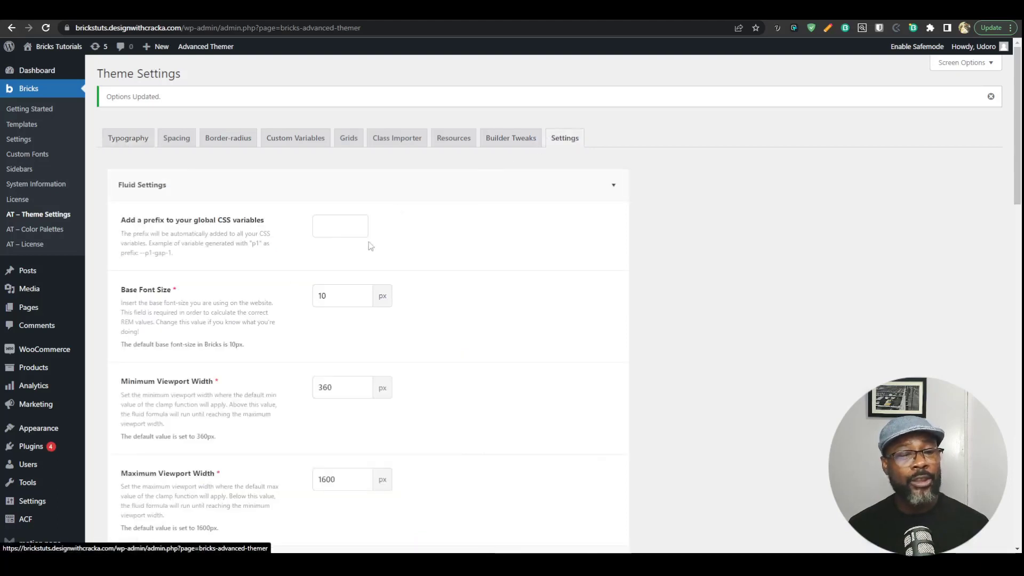
{"action": "left_click", "coordinate": [351, 234]}
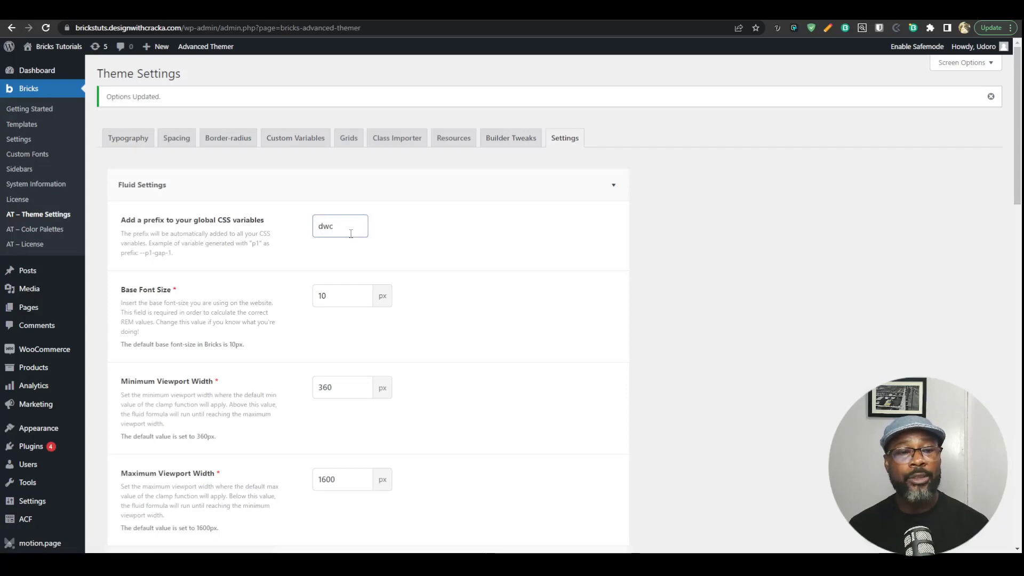
{"action": "scroll", "coordinate": [351, 233], "scroll_direction": "down", "scroll_amount": 20}
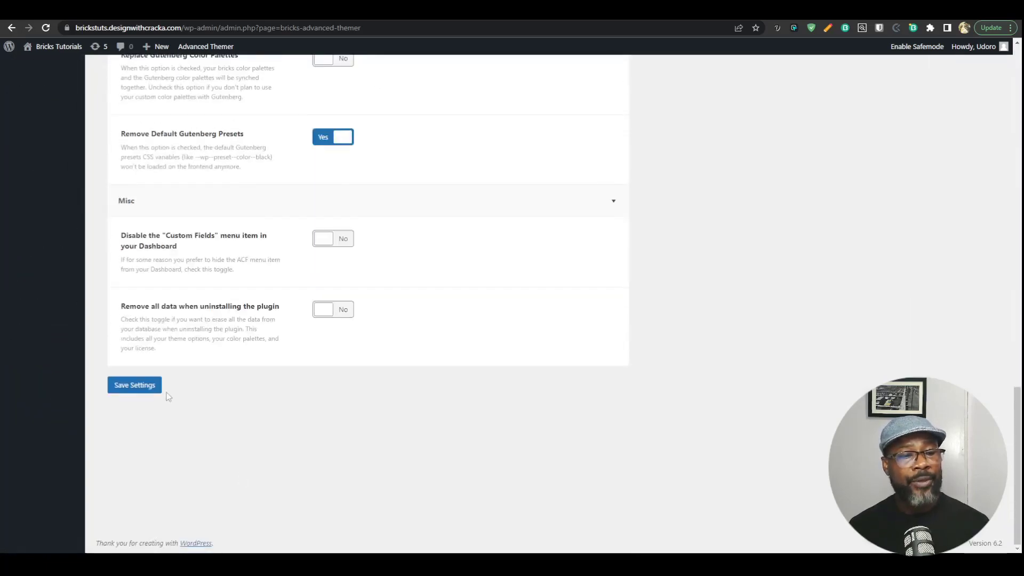
{"action": "left_click", "coordinate": [155, 384]}
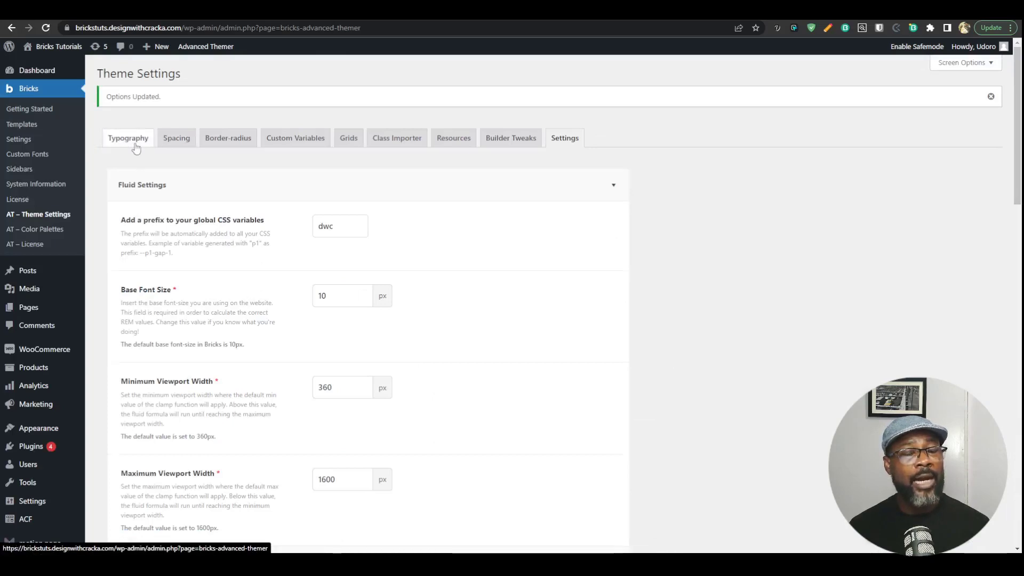
- Switch to the Bricks builder and set the hero heading's font size to var(--dwc-text-l)
{"action": "left_click", "coordinate": [136, 148]}
{"action": "left_click", "coordinate": [188, 289]}
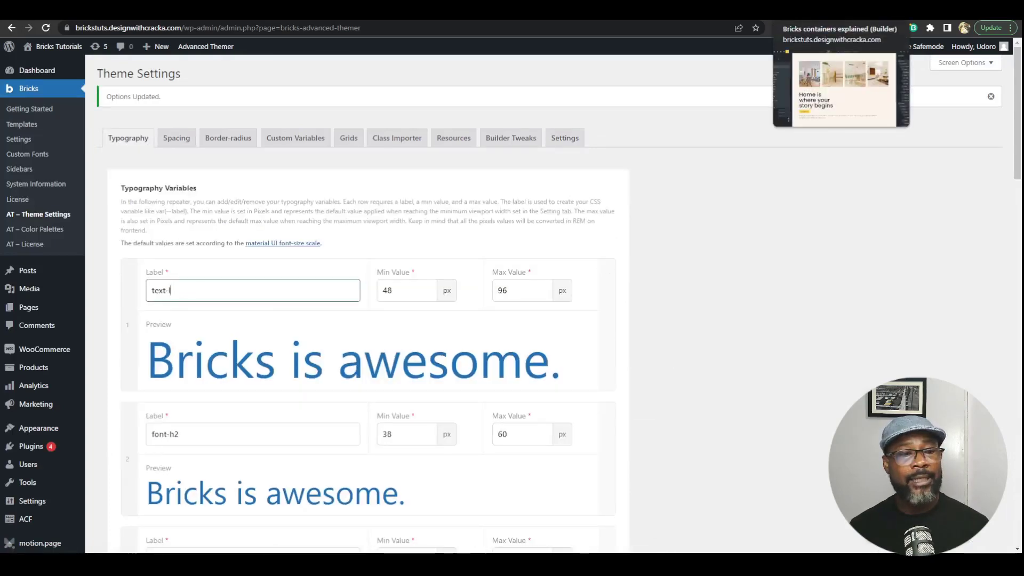
{"action": "left_click", "coordinate": [816, 11]}
{"action": "left_click", "coordinate": [288, 357]}
{"action": "left_click", "coordinate": [288, 357]}
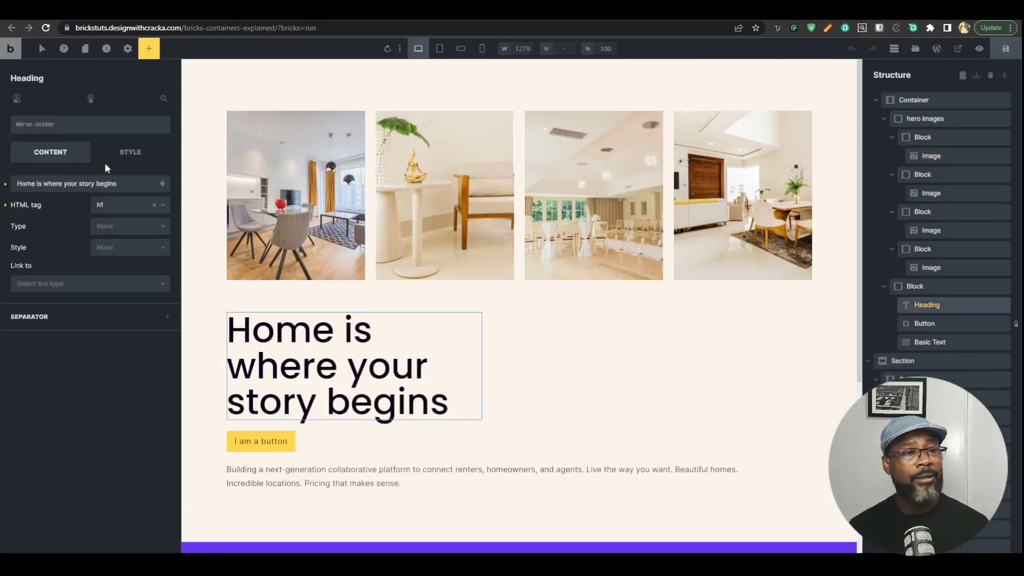
{"action": "left_click", "coordinate": [116, 156]}
{"action": "left_click", "coordinate": [100, 216]}
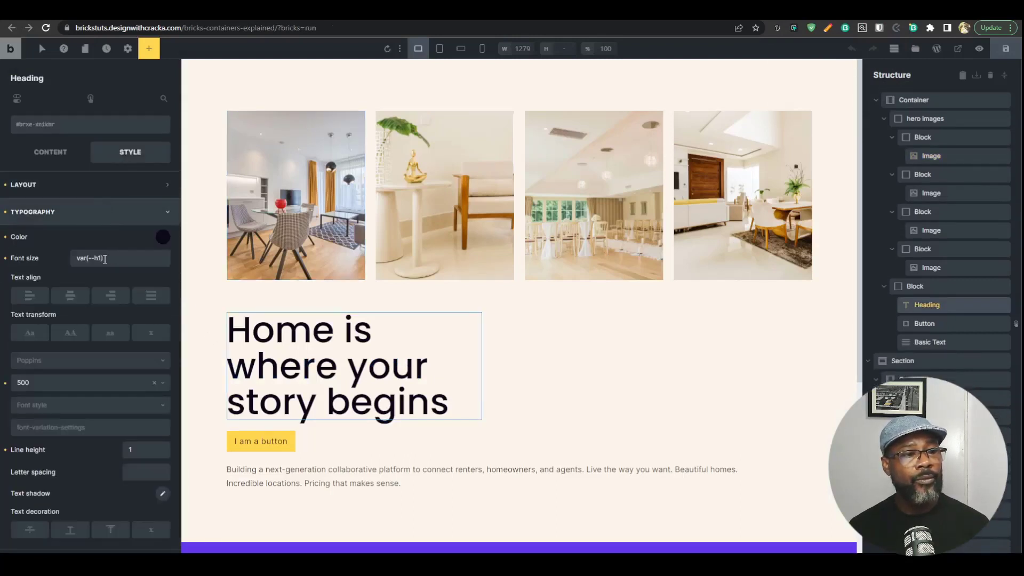
{"action": "left_click", "coordinate": [105, 259]}
{"action": "double_click", "coordinate": [101, 259]}
{"action": "type", "text": "text"}
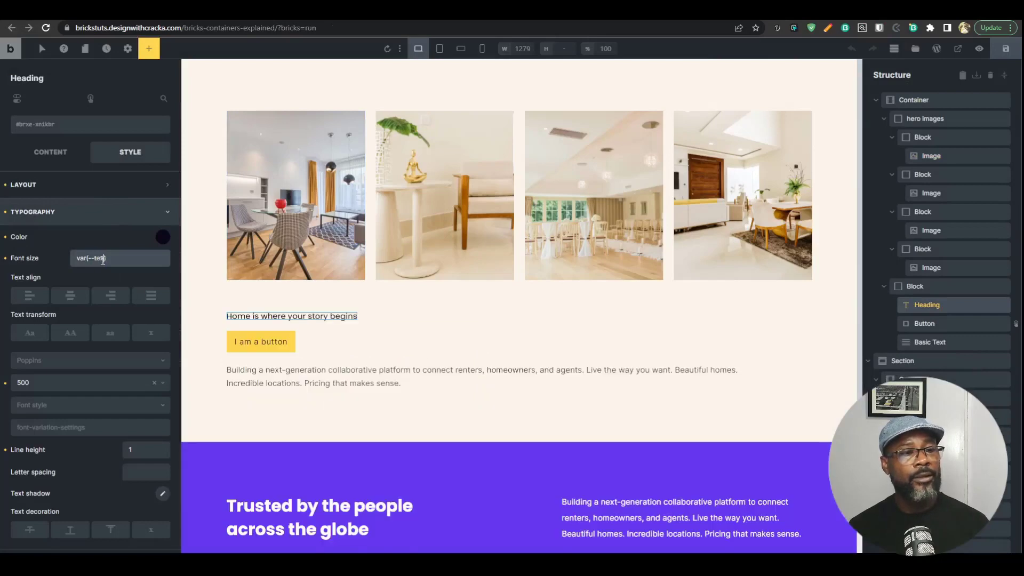
{"action": "type", "text": "-l"}
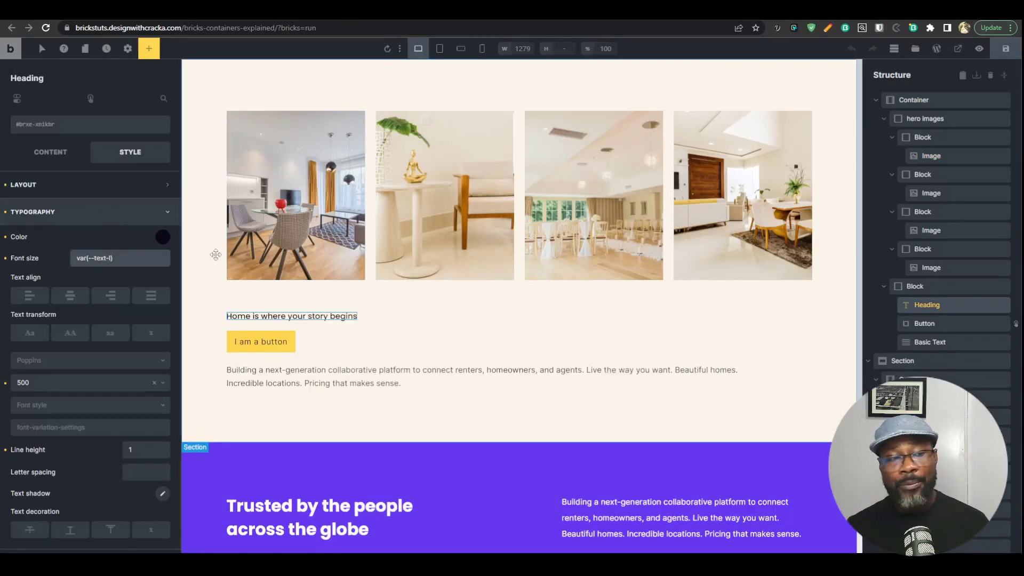
{"action": "type", "text": "dwc-"}
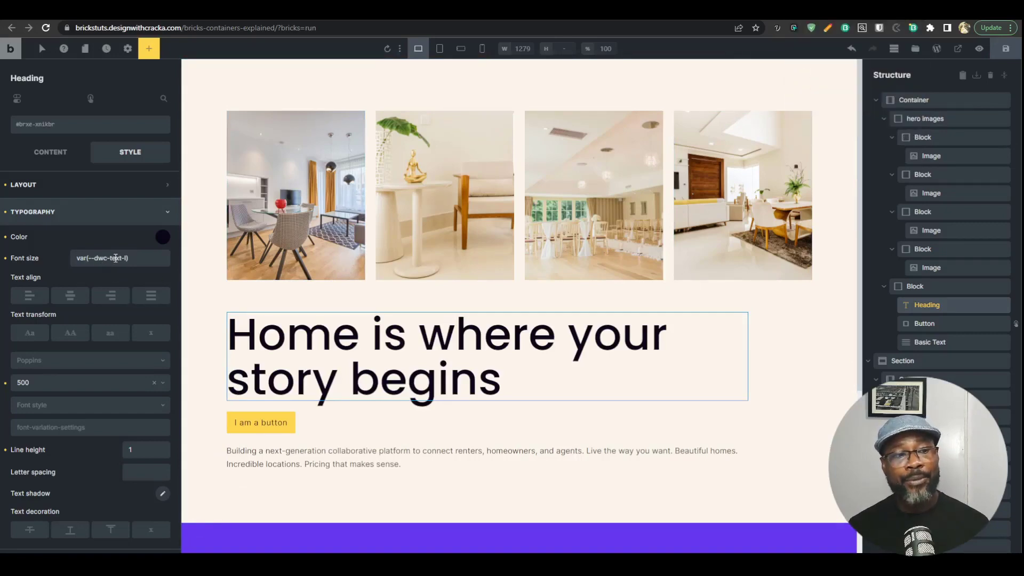
- Try the heading's font-size variable without the dwc- prefix
{"action": "left_click", "coordinate": [107, 258]}
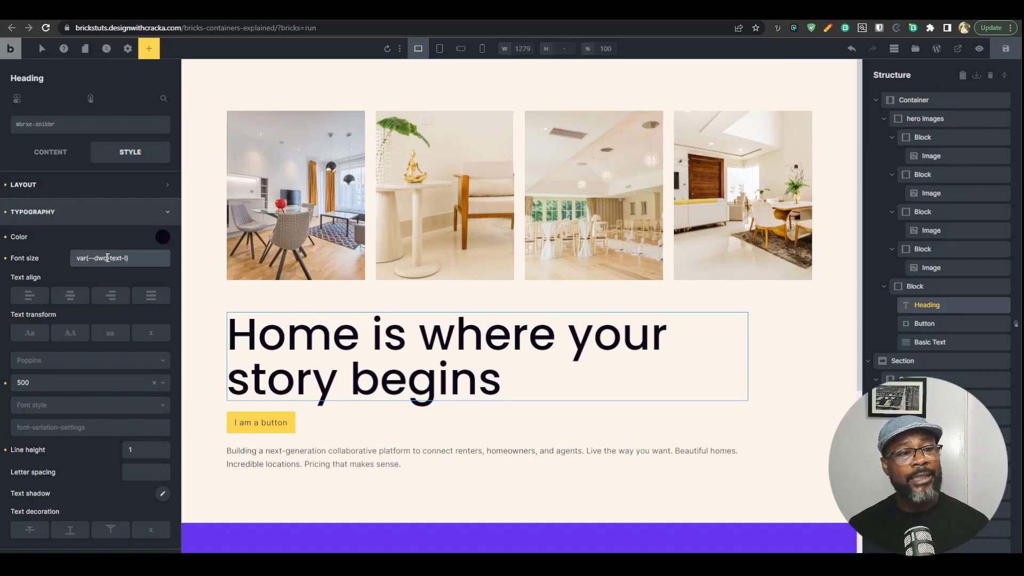
{"action": "key", "text": "BackSpace"}
{"action": "key", "text": "BackSpace"}
{"action": "key", "text": "BackSpace"}
{"action": "key", "text": "BackSpace"}
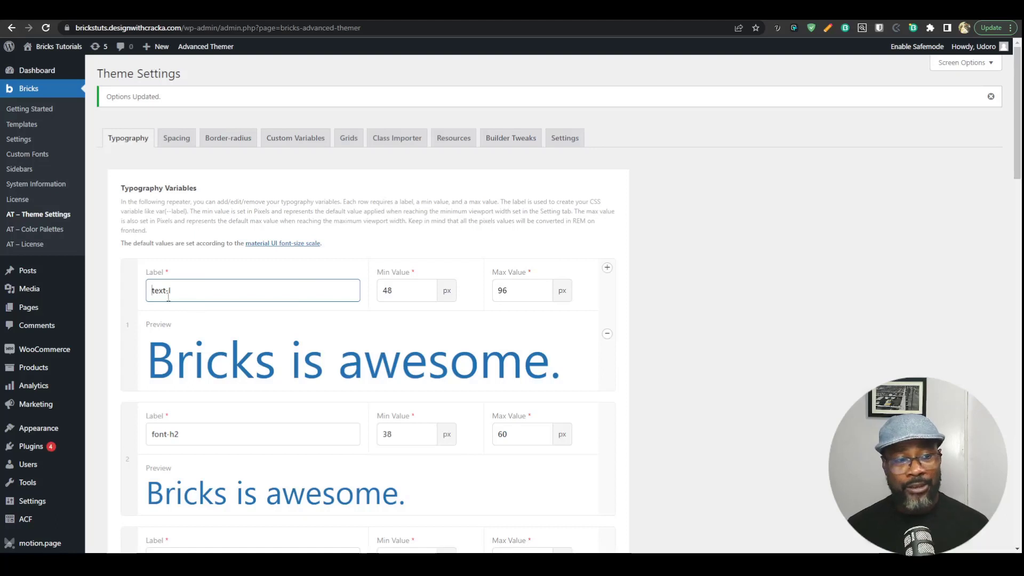
- Review the typography variable labels and the global CSS variable prefix in the Advanced Themer theme settings
{"action": "scroll", "coordinate": [206, 290], "scroll_direction": "down", "scroll_amount": 1}
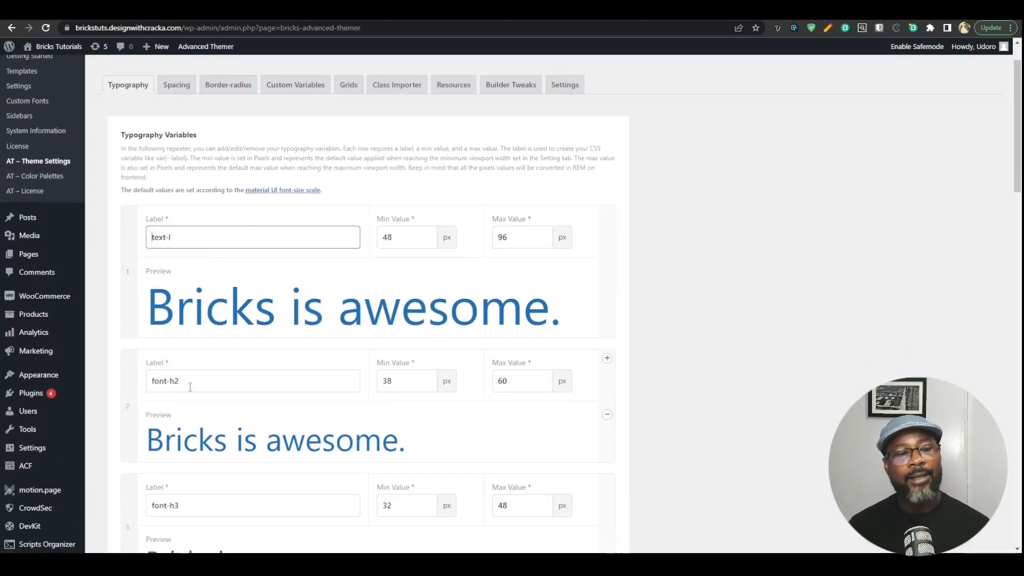
{"action": "scroll", "coordinate": [189, 383], "scroll_direction": "down", "scroll_amount": 1}
{"action": "scroll", "coordinate": [209, 355], "scroll_direction": "down", "scroll_amount": 2}
{"action": "scroll", "coordinate": [533, 194], "scroll_direction": "up", "scroll_amount": 6}
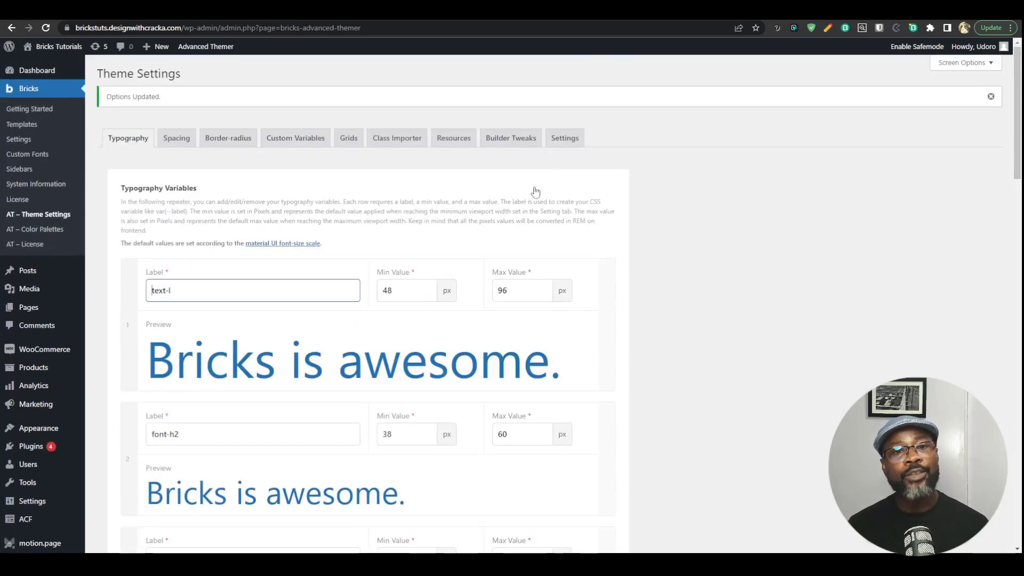
{"action": "left_click", "coordinate": [556, 140]}
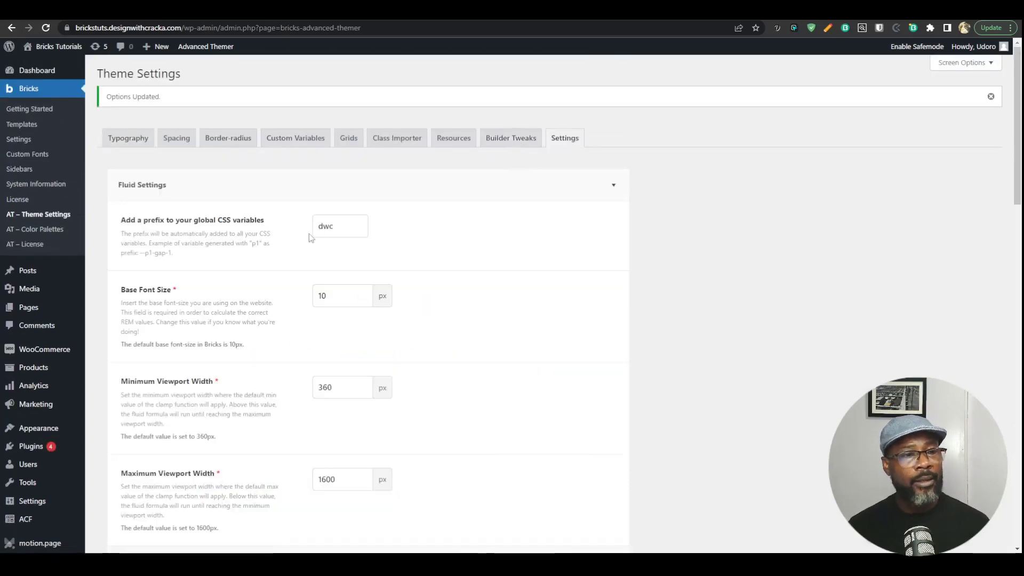
- In Builder Tweaks, enable every global feature except the Global AI Panel and save the settings
{"action": "left_click", "coordinate": [513, 139]}
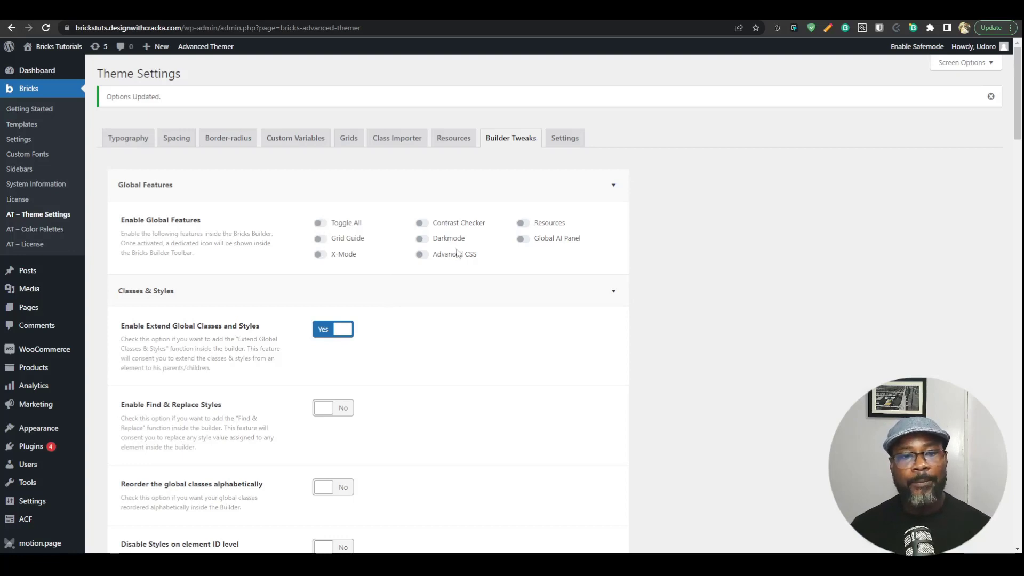
{"action": "left_click", "coordinate": [319, 224]}
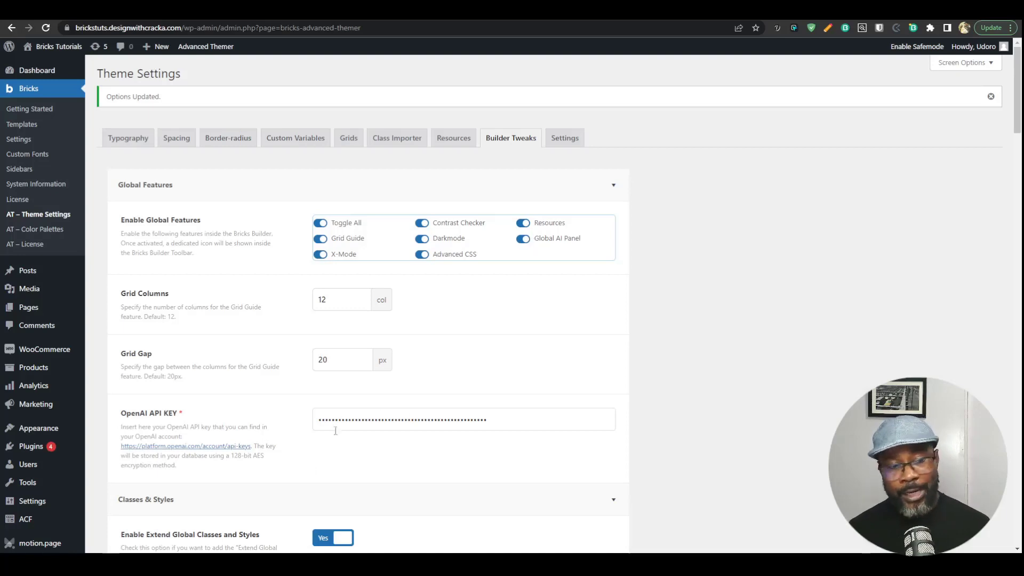
{"action": "left_click", "coordinate": [523, 239]}
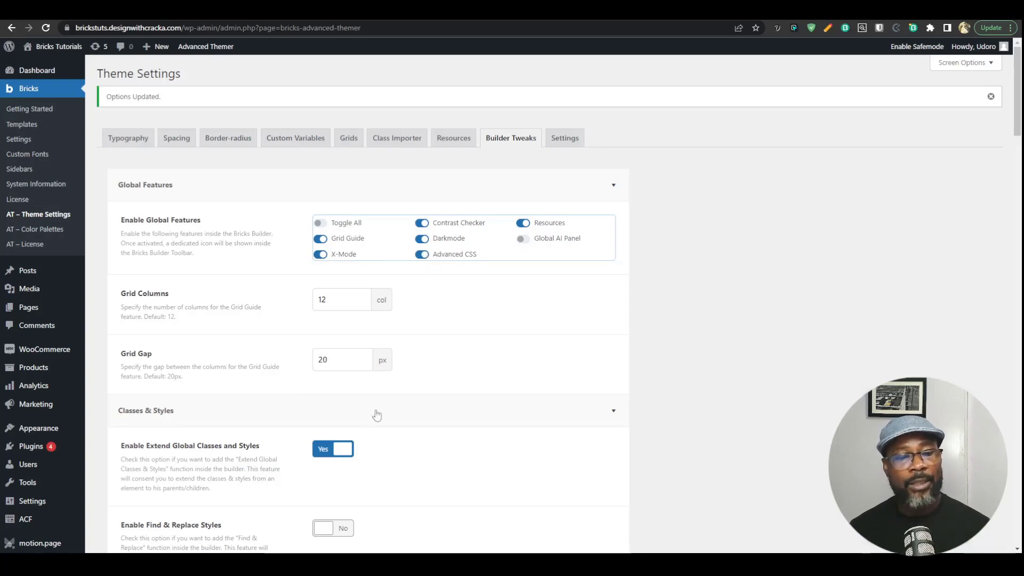
{"action": "scroll", "coordinate": [377, 415], "scroll_direction": "down", "scroll_amount": 20}
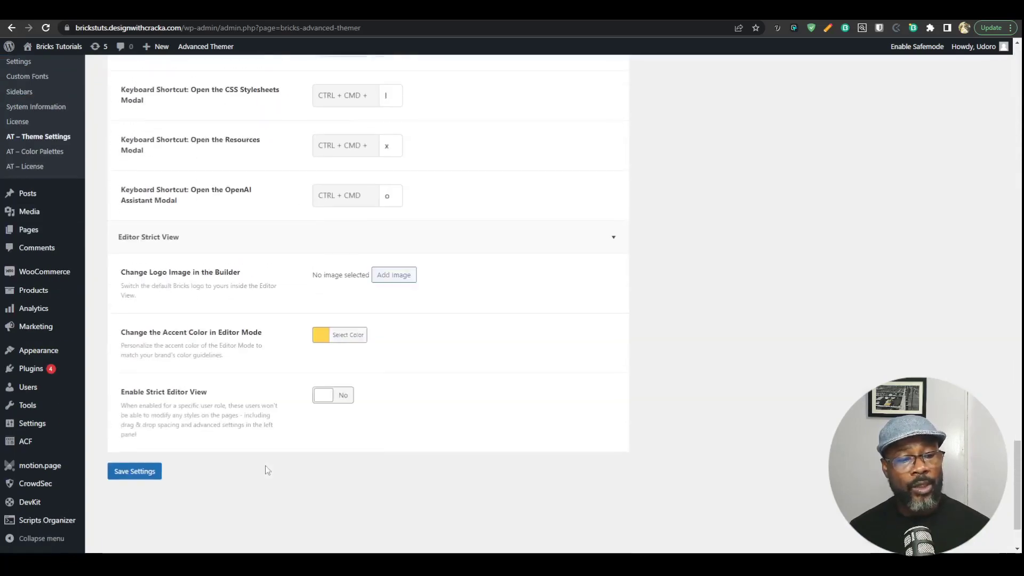
{"action": "scroll", "coordinate": [213, 427], "scroll_direction": "down", "scroll_amount": 2}
{"action": "left_click", "coordinate": [133, 386]}
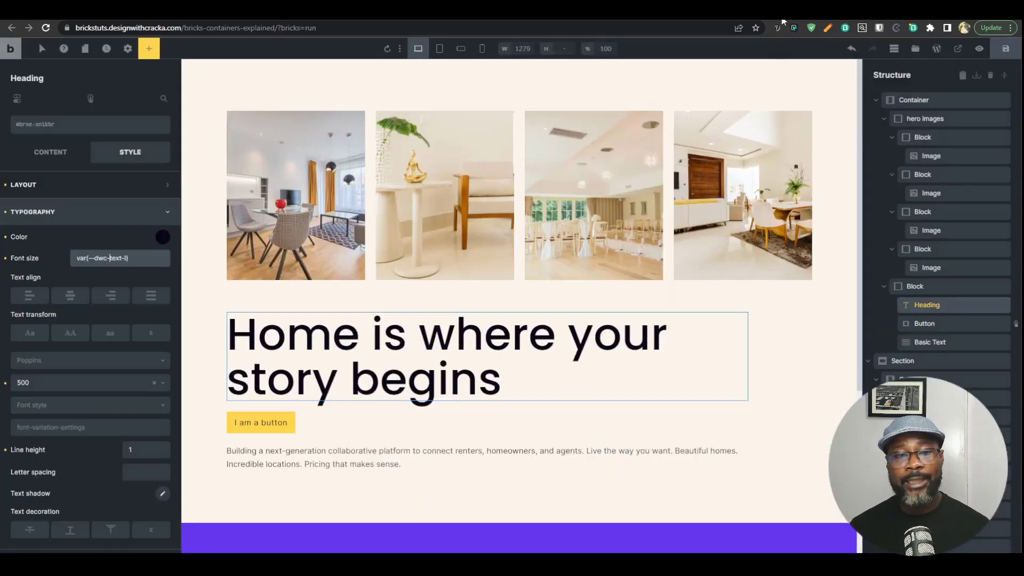
- Save the page in the Bricks builder, reload it and turn on the grid guide overlay
{"action": "key", "text": "ctrl+s"}
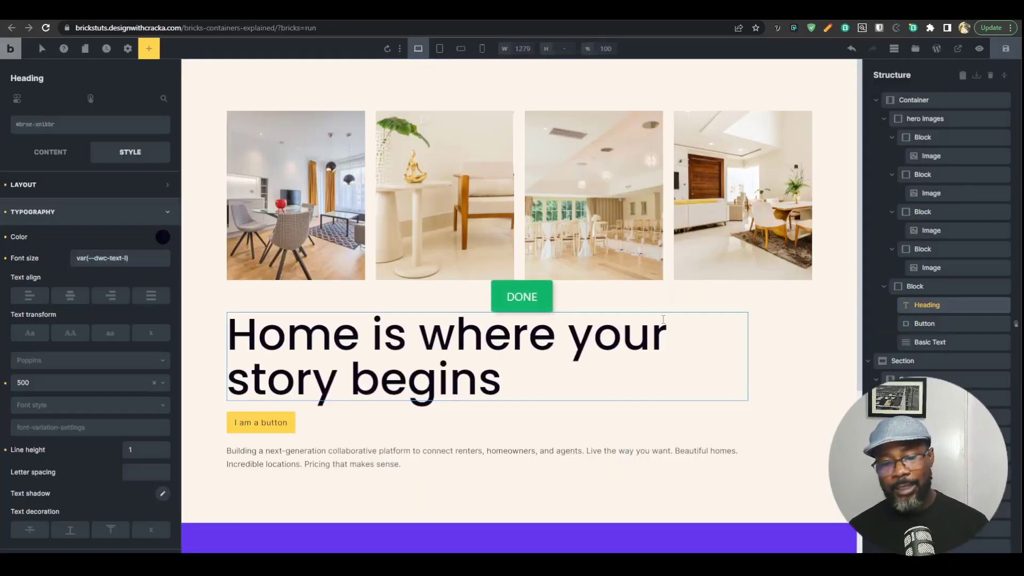
{"action": "key", "text": "ctrl+r"}
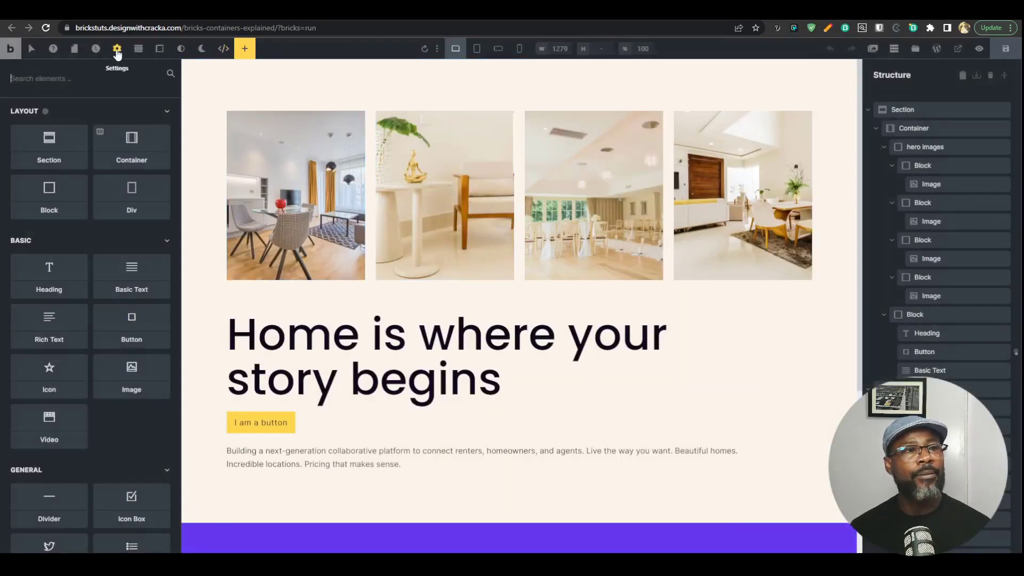
{"action": "left_click", "coordinate": [138, 49]}
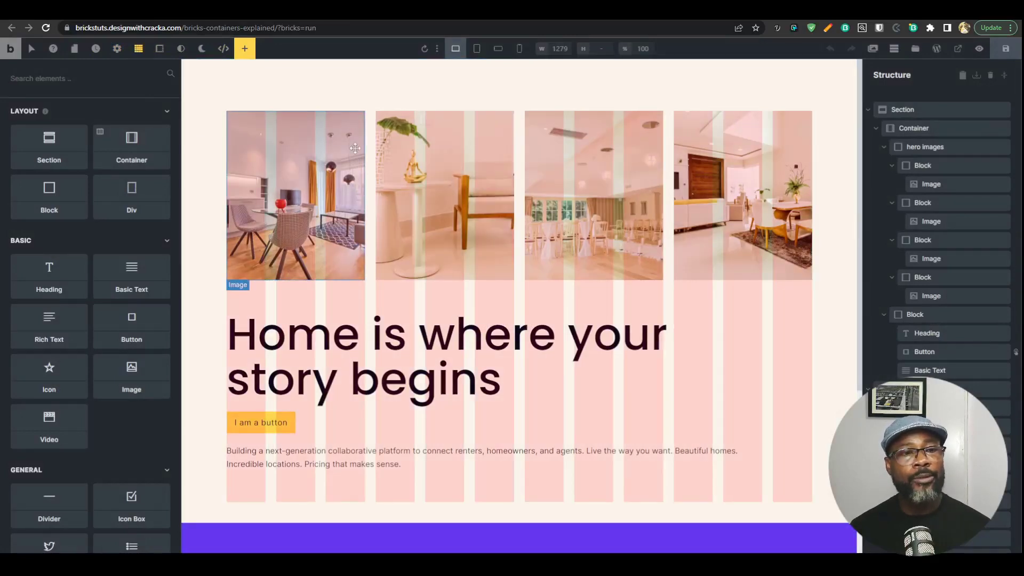
- Examine how the hero images and heading line up with the grid guides and turn the overlay off
{"action": "scroll", "coordinate": [765, 256], "scroll_direction": "down", "scroll_amount": 5}
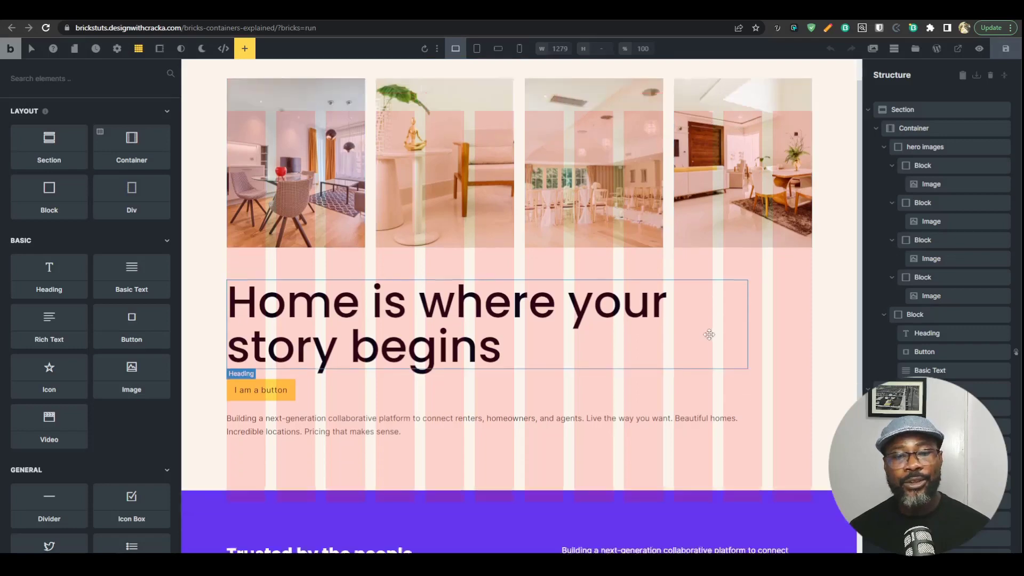
{"action": "scroll", "coordinate": [691, 290], "scroll_direction": "up", "scroll_amount": 5}
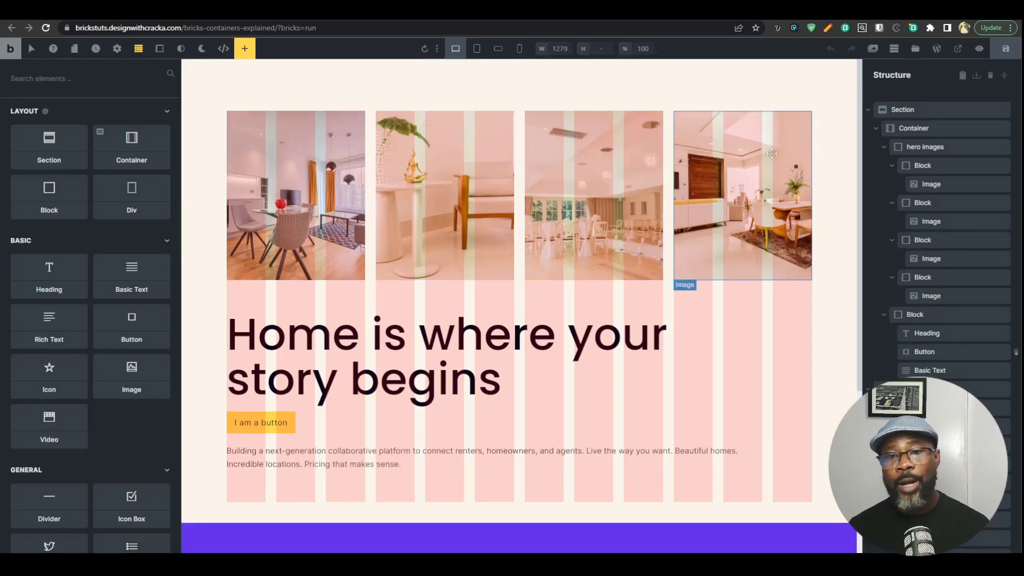
{"action": "scroll", "coordinate": [789, 315], "scroll_direction": "down", "scroll_amount": 5}
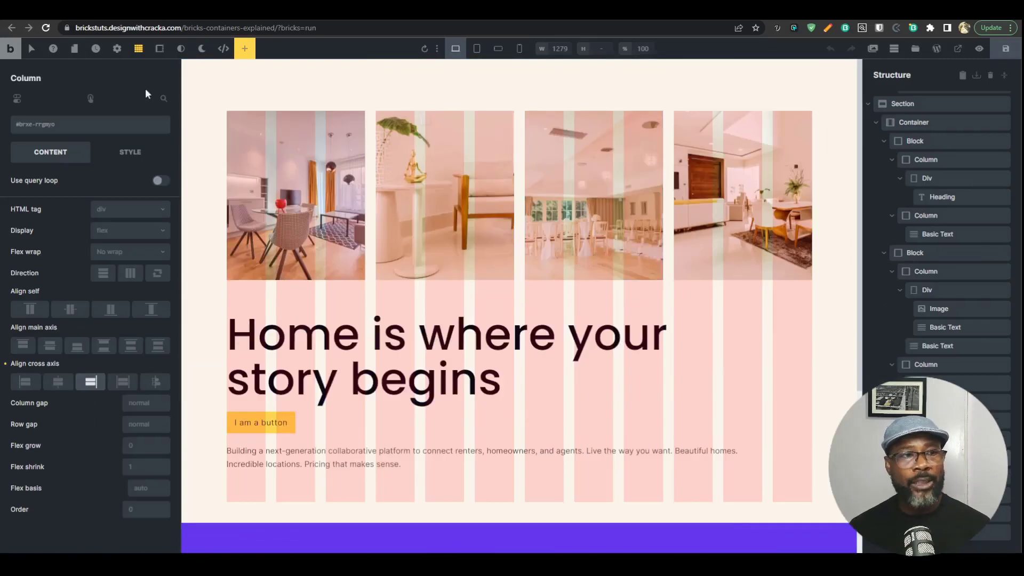
{"action": "left_click", "coordinate": [139, 49]}
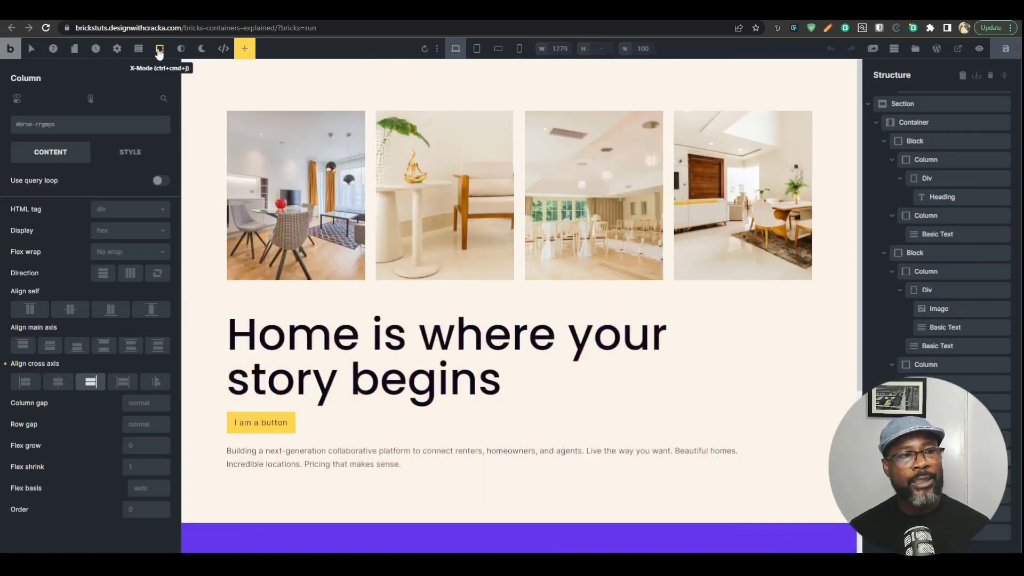
- Switch on X-Mode and inspect the element outlines across the hero and purple sections
{"action": "left_click", "coordinate": [160, 49]}
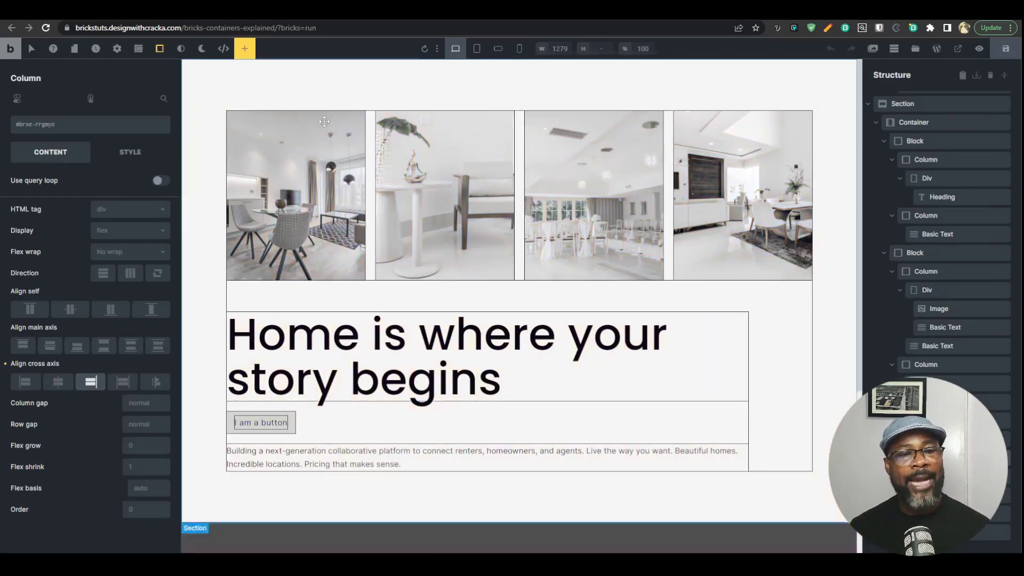
{"action": "scroll", "coordinate": [608, 227], "scroll_direction": "down", "scroll_amount": 4}
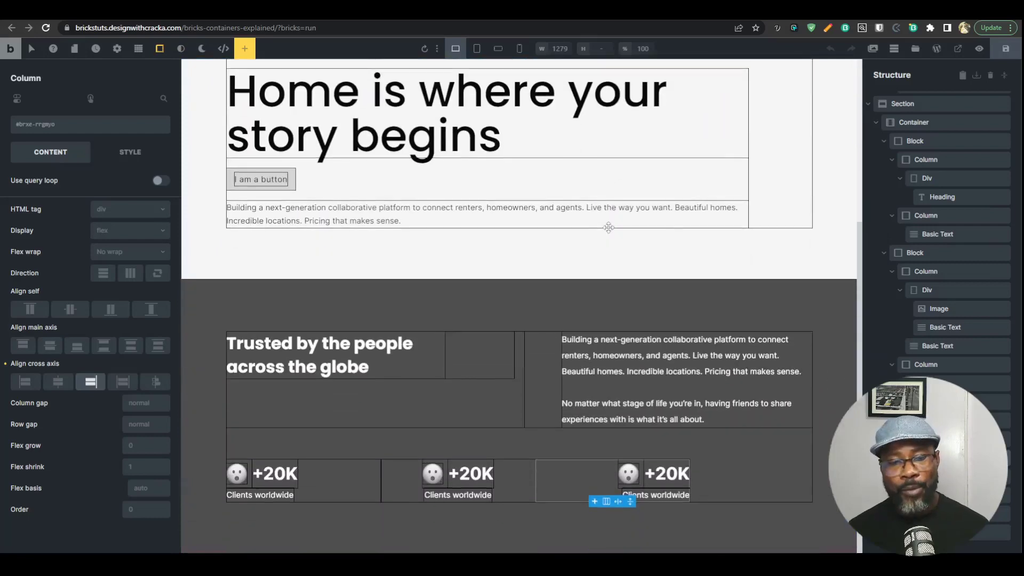
{"action": "scroll", "coordinate": [441, 409], "scroll_direction": "up", "scroll_amount": 5}
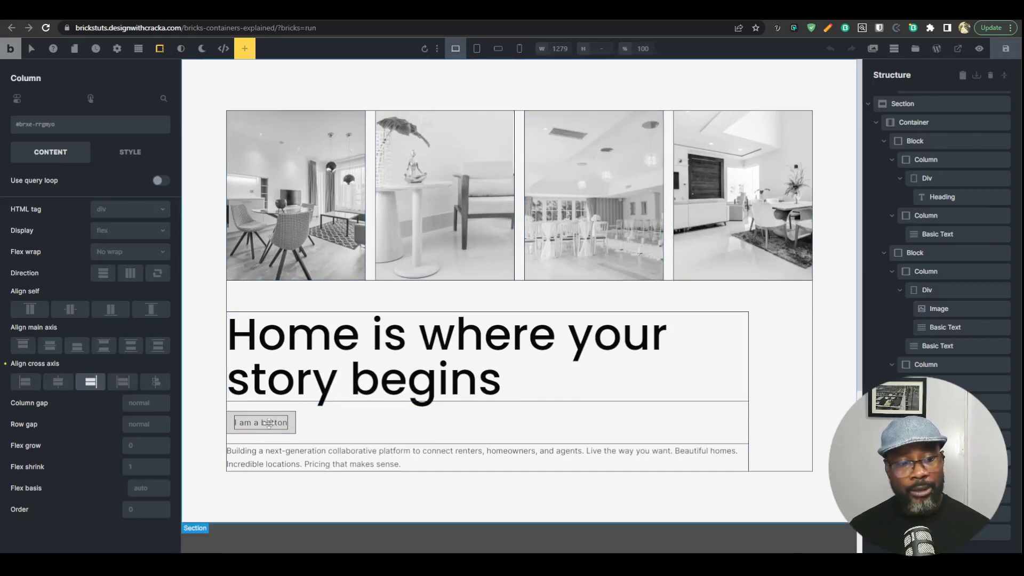
{"action": "scroll", "coordinate": [526, 427], "scroll_direction": "down", "scroll_amount": 5}
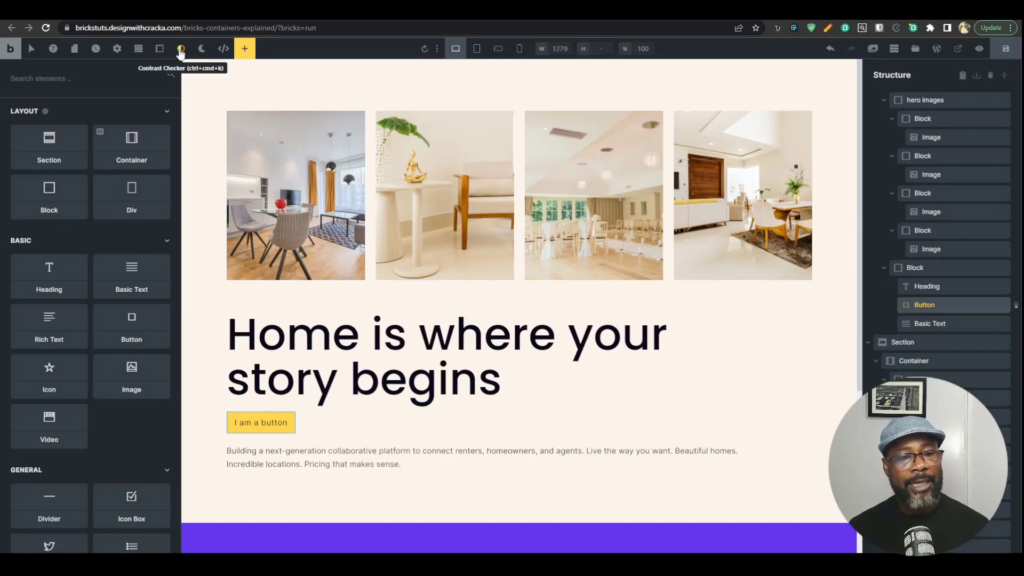
- Set the text color of the "Trusted by the people across the globe" heading to var(--dwc-primary-l-3)
{"action": "scroll", "coordinate": [399, 291], "scroll_direction": "down", "scroll_amount": 4}
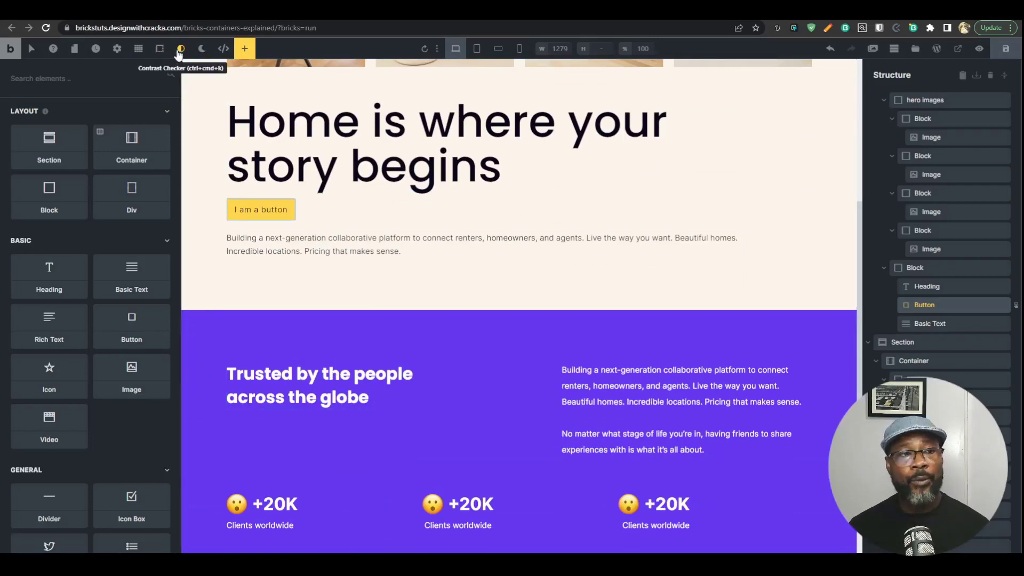
{"action": "left_click", "coordinate": [322, 370]}
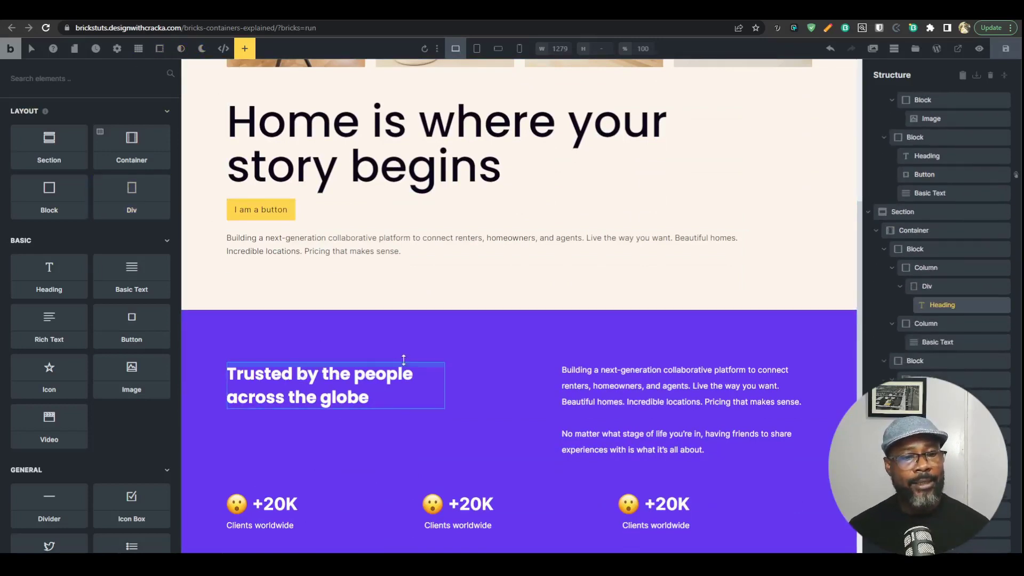
{"action": "left_click", "coordinate": [936, 305]}
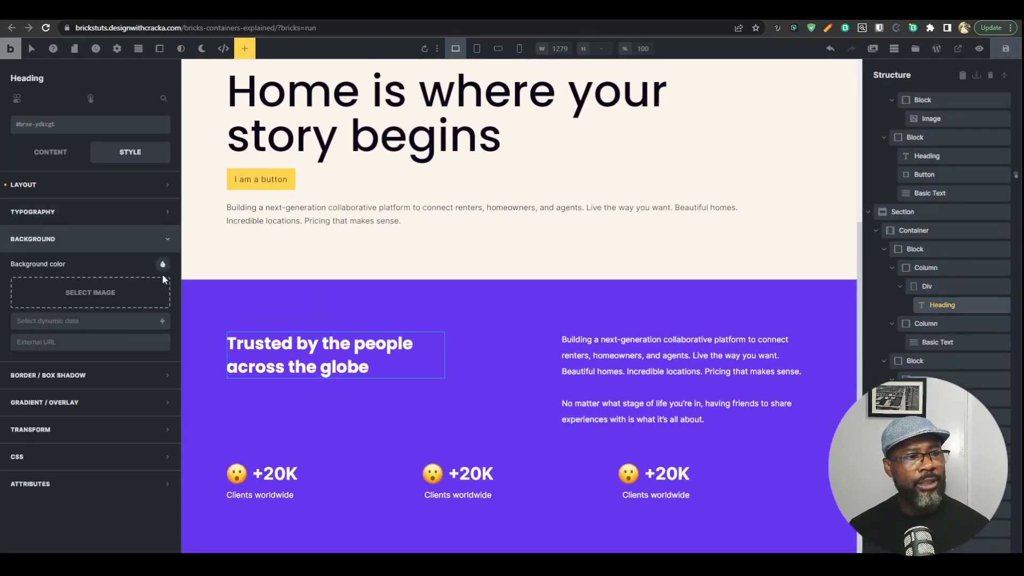
{"action": "left_click", "coordinate": [123, 212]}
{"action": "left_click", "coordinate": [162, 238]}
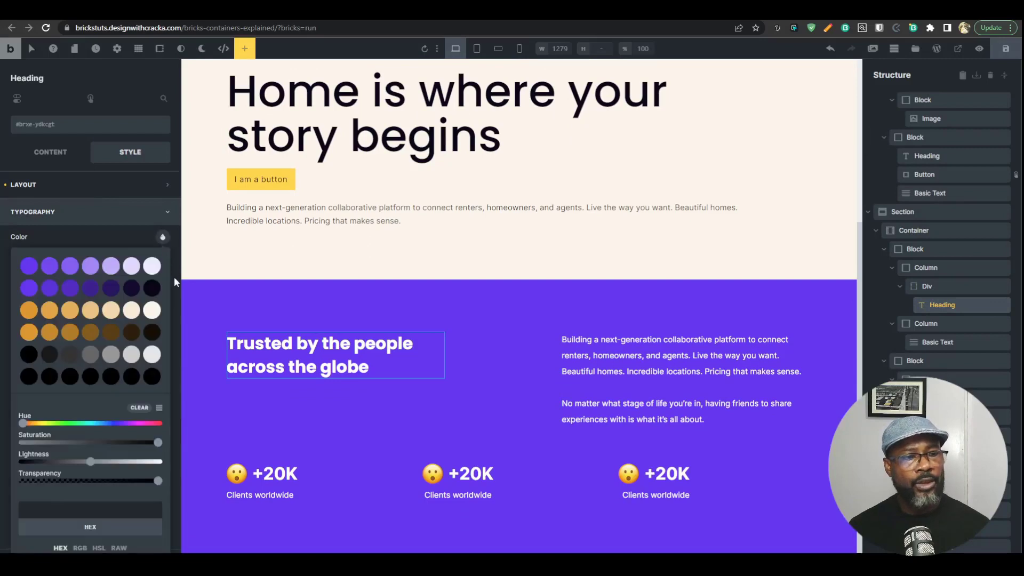
{"action": "left_click", "coordinate": [53, 270]}
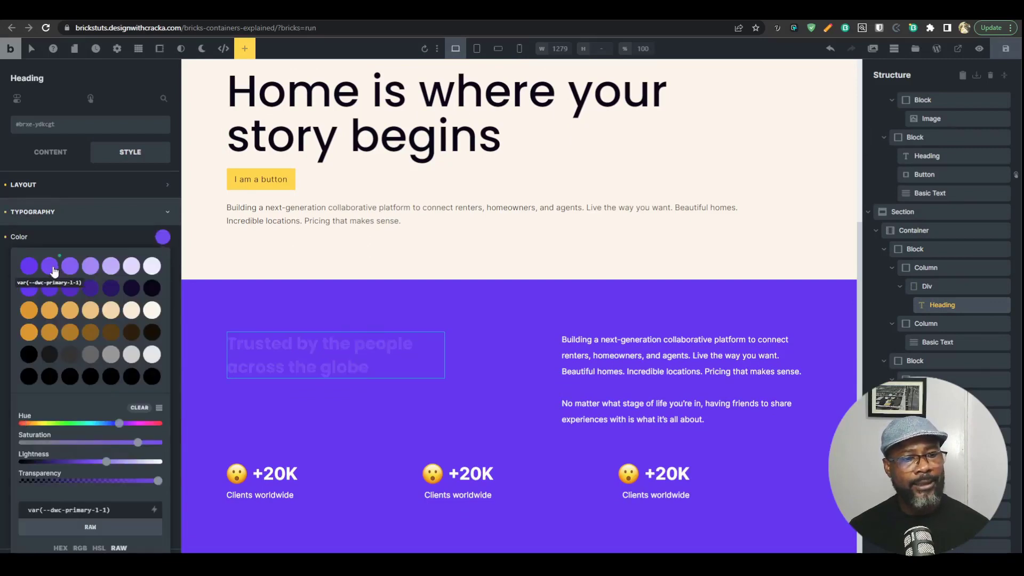
{"action": "left_click", "coordinate": [83, 269]}
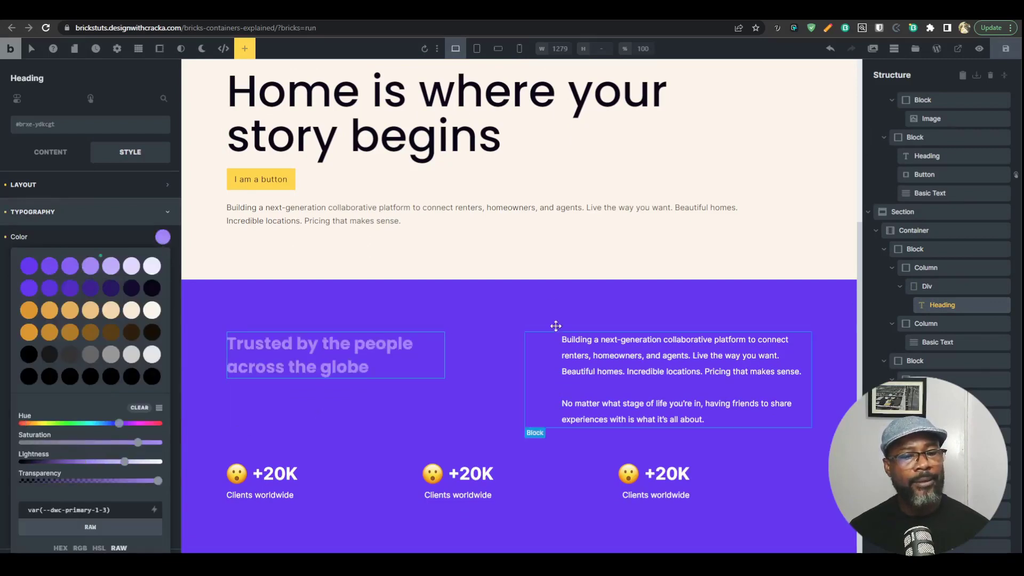
{"action": "left_click", "coordinate": [598, 207]}
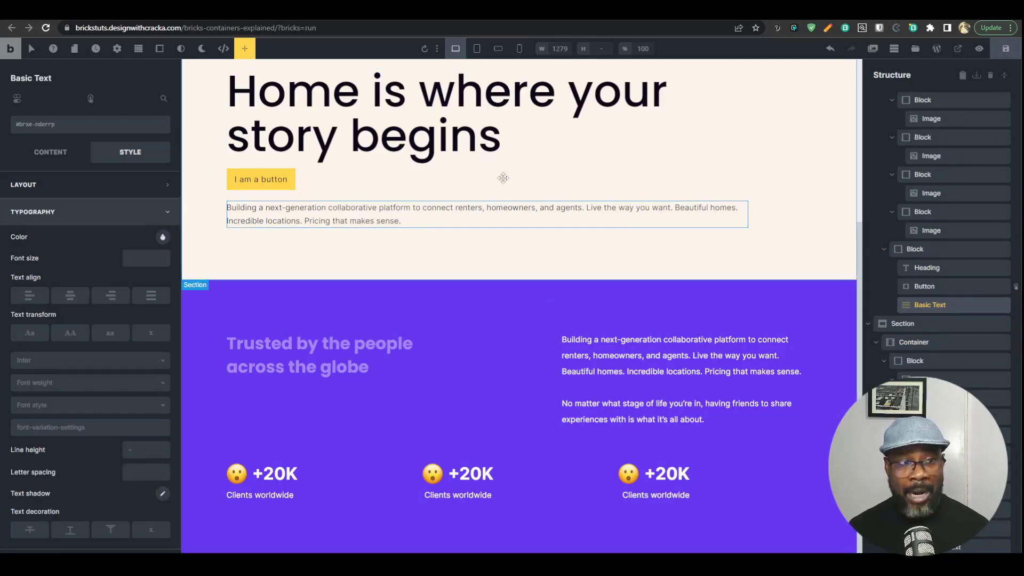
- Run the Contrast Checker on the page and clear the text color of the flagged "Trusted by the people" heading
{"action": "left_click", "coordinate": [181, 48]}
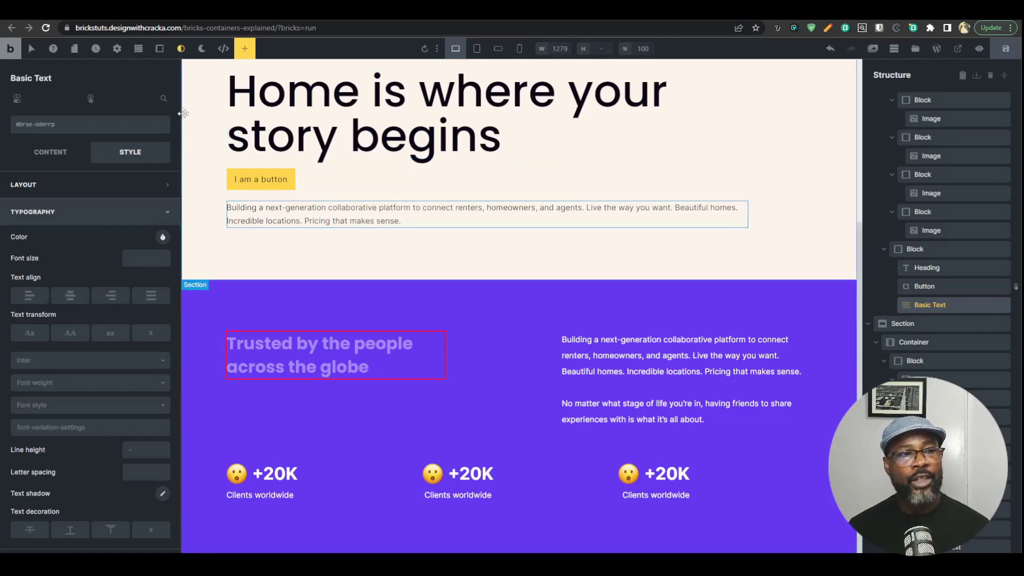
{"action": "left_click", "coordinate": [285, 361]}
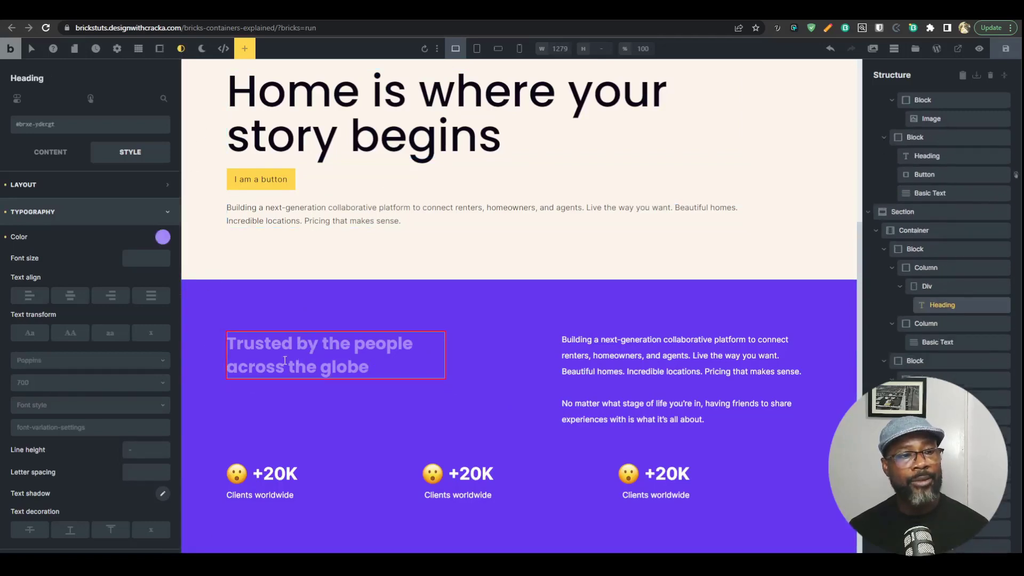
{"action": "left_click", "coordinate": [5, 237]}
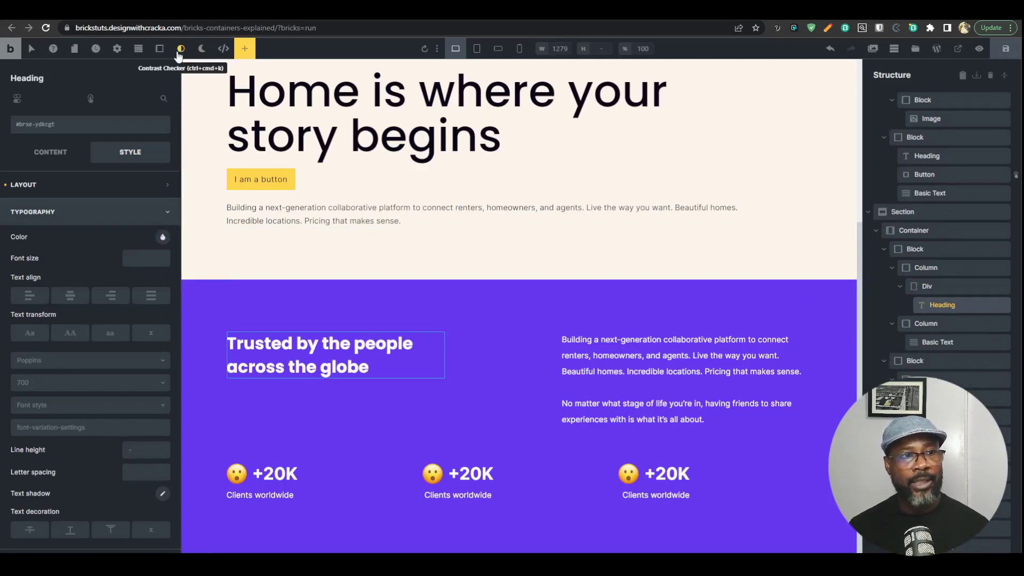
- Preview the page in dark mode several times, comparing it with the light version and finishing in light mode
{"action": "left_click", "coordinate": [205, 50]}
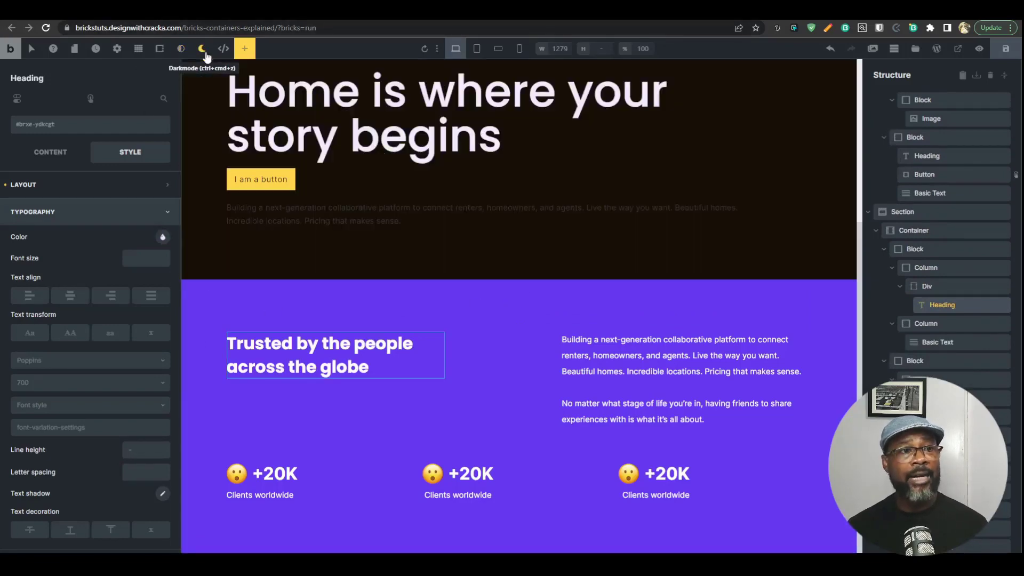
{"action": "left_click", "coordinate": [206, 53]}
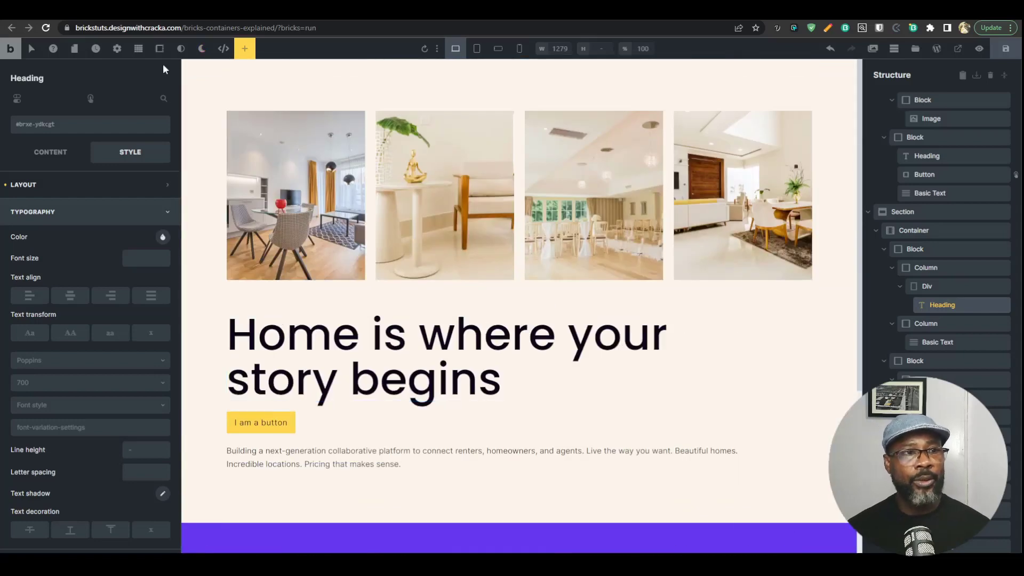
{"action": "left_click", "coordinate": [204, 51]}
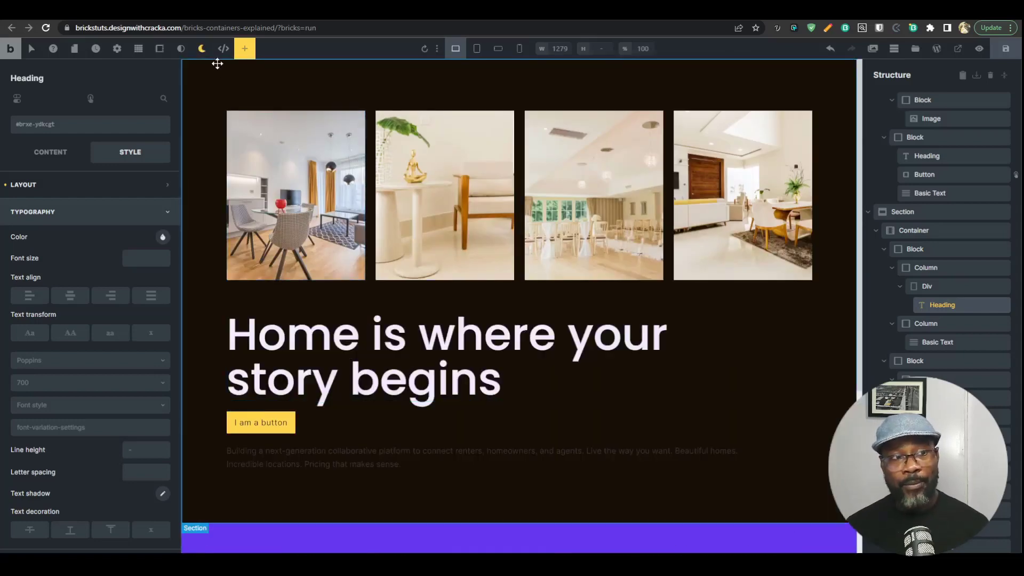
{"action": "left_click", "coordinate": [204, 51]}
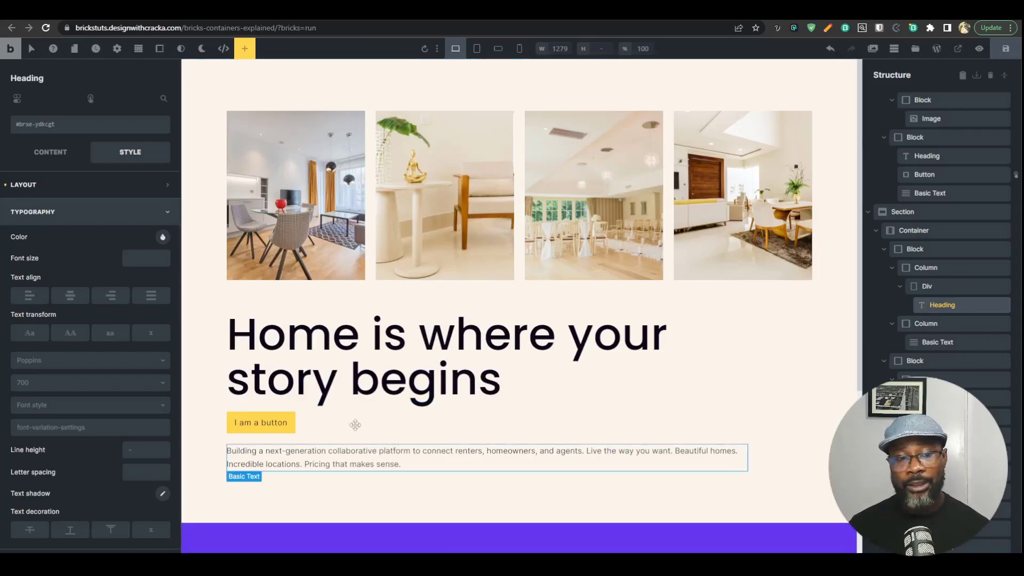
{"action": "left_click", "coordinate": [201, 51]}
{"action": "left_click", "coordinate": [201, 50]}
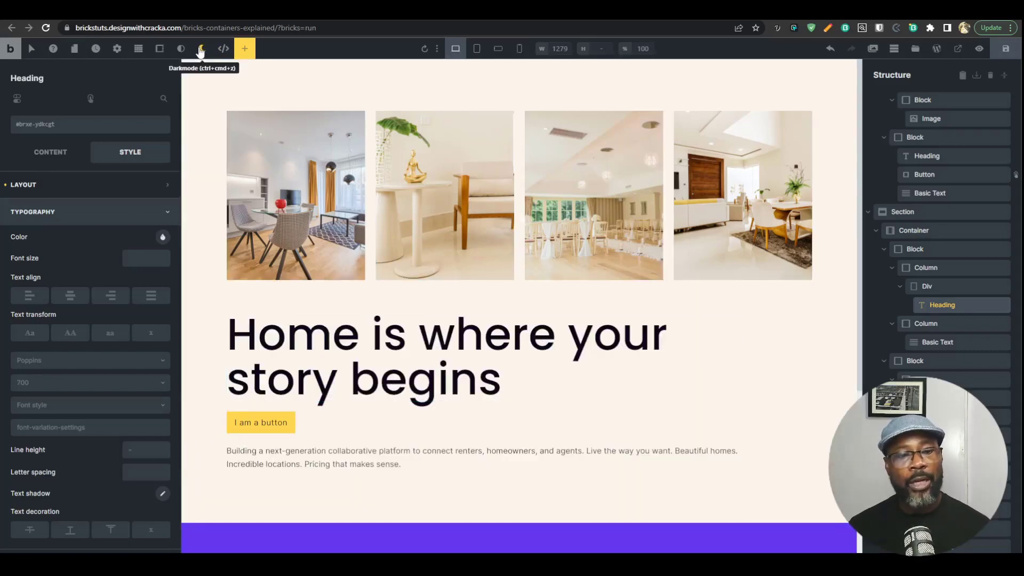
{"action": "left_click", "coordinate": [201, 51]}
{"action": "left_click", "coordinate": [201, 50]}
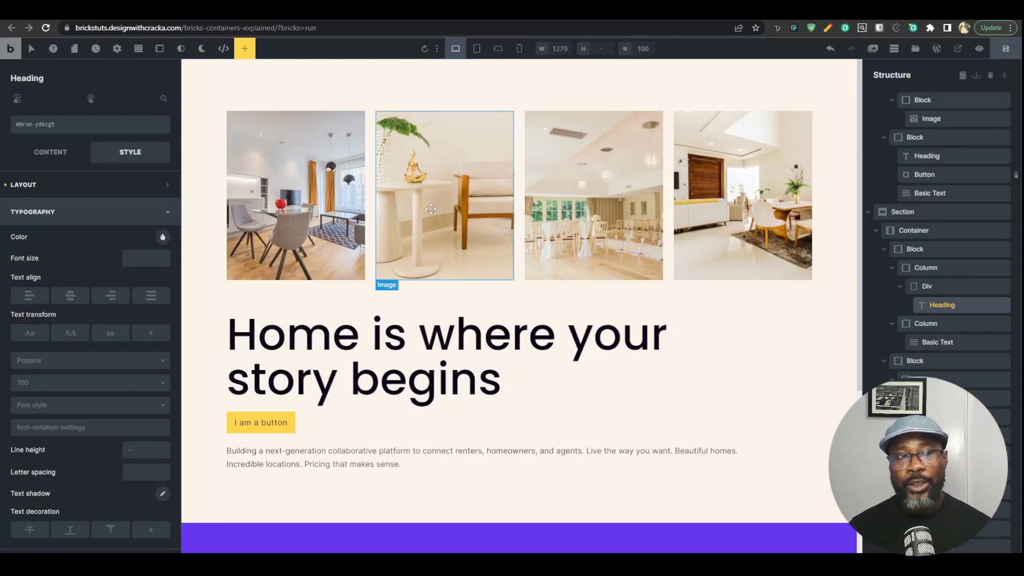
- Open Advanced CSS and review the CSS Variables, Page CSS, Global CSS and Child Theme CSS views
{"action": "left_click", "coordinate": [222, 52]}
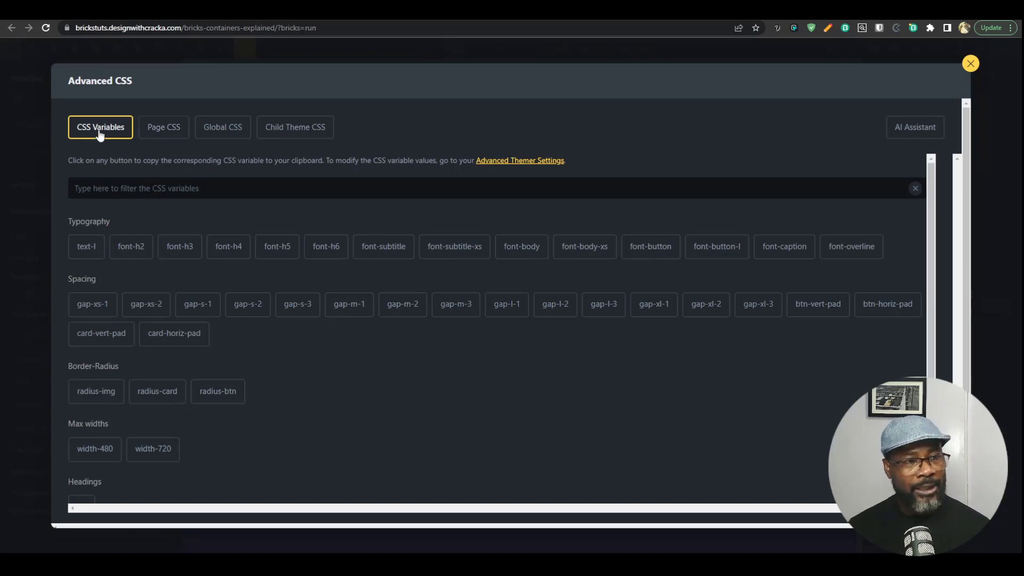
{"action": "left_click", "coordinate": [164, 129]}
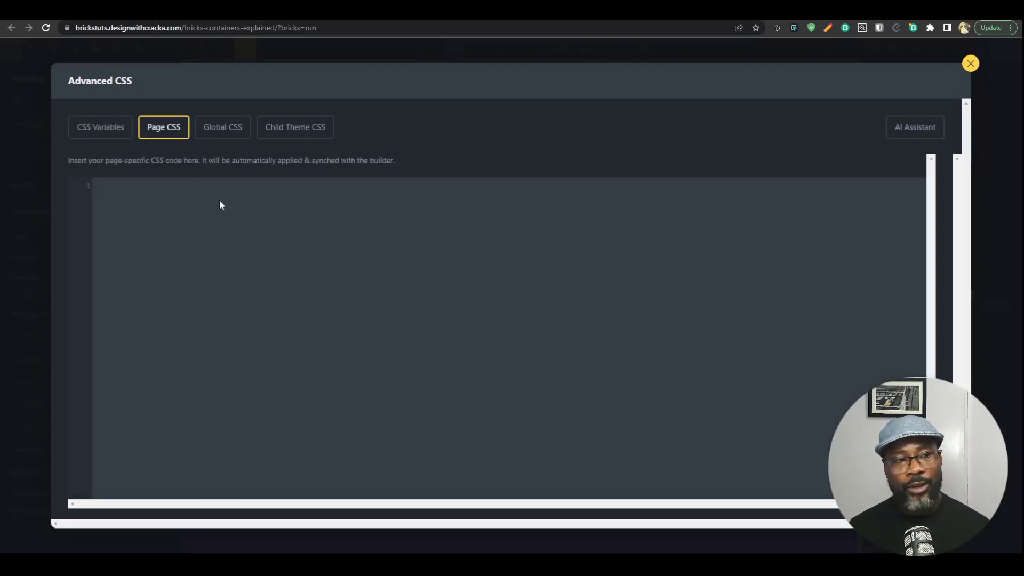
{"action": "left_click", "coordinate": [219, 202]}
{"action": "left_click", "coordinate": [212, 134]}
{"action": "left_click", "coordinate": [213, 239]}
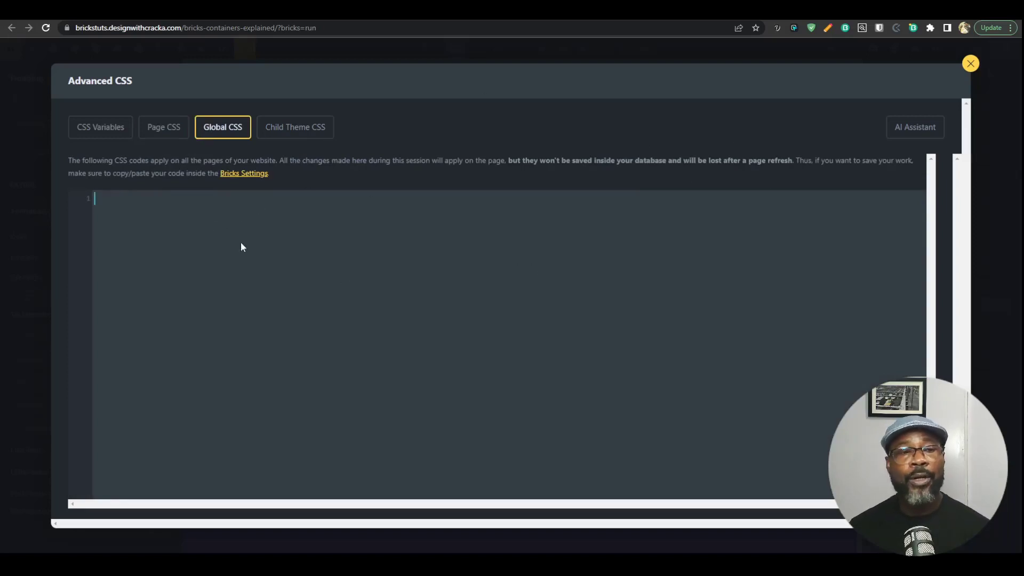
{"action": "left_click", "coordinate": [288, 127]}
{"action": "left_click", "coordinate": [245, 129]}
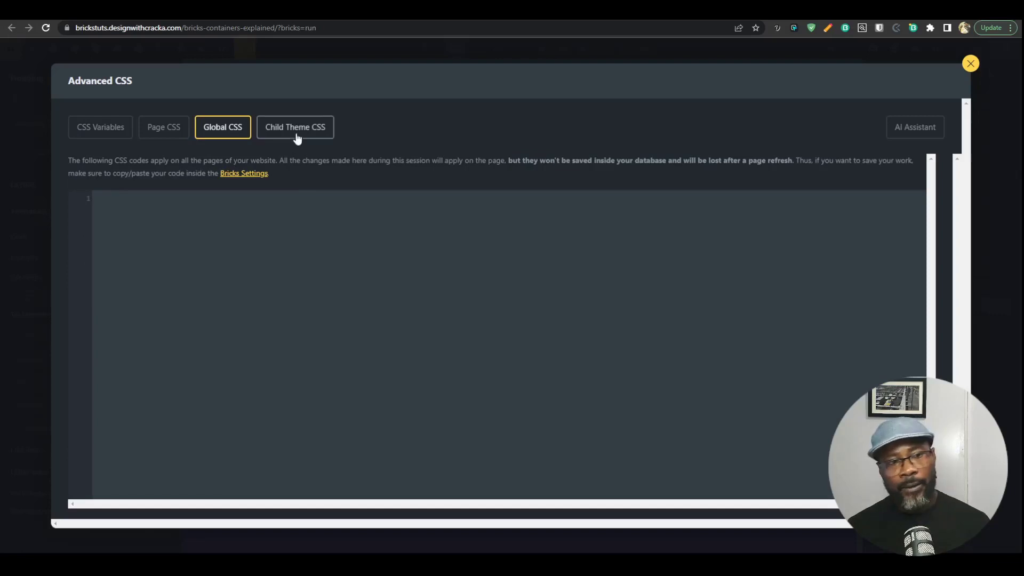
{"action": "left_click", "coordinate": [296, 134]}
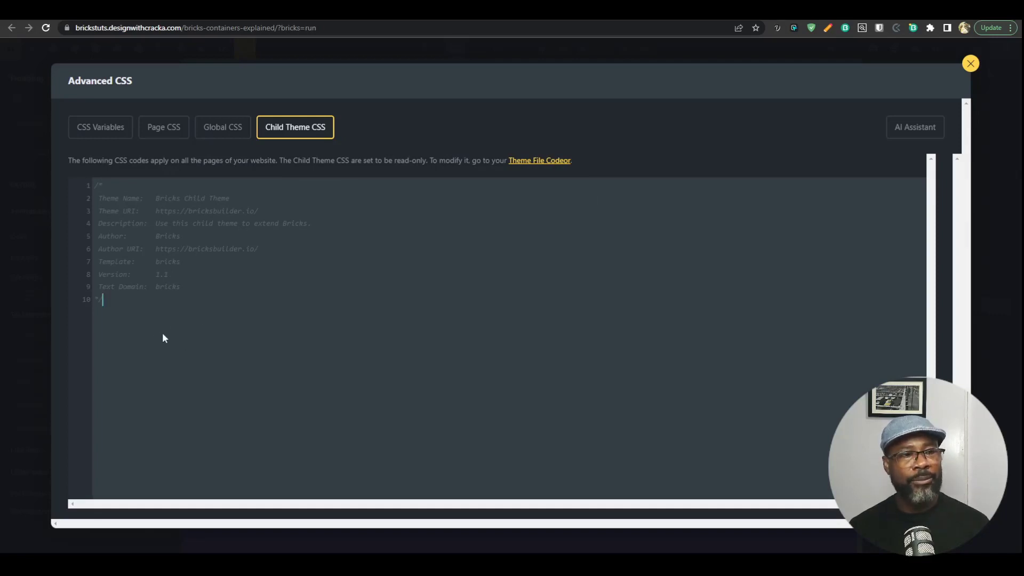
- Try entering some placeholder text in the Global CSS editor and delete it again
{"action": "left_click", "coordinate": [220, 134]}
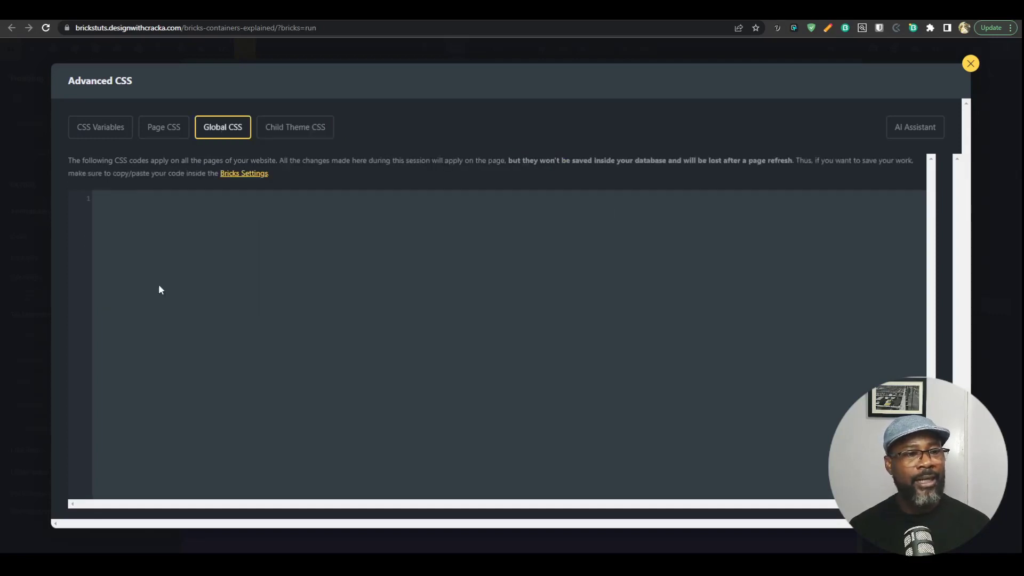
{"action": "type", "text": "werqwer"}
{"action": "key", "text": "BackSpace"}
{"action": "key", "text": "BackSpace"}
{"action": "key", "text": "BackSpace"}
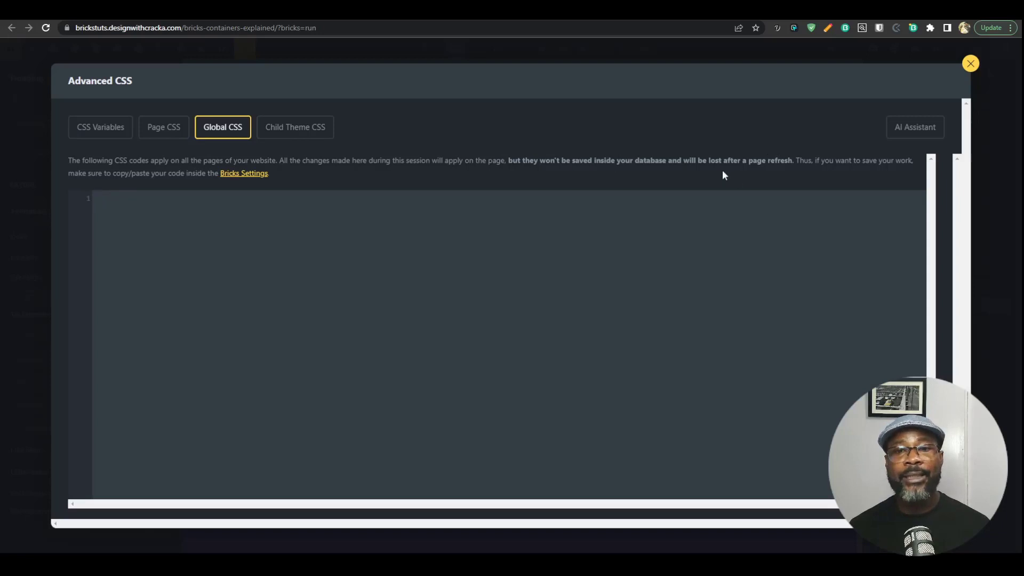
- Revisit Page CSS and copy the text-l, font-h2 and font-h3 typography variables from the CSS Variables list
{"action": "left_click", "coordinate": [169, 138]}
{"action": "left_click", "coordinate": [97, 134]}
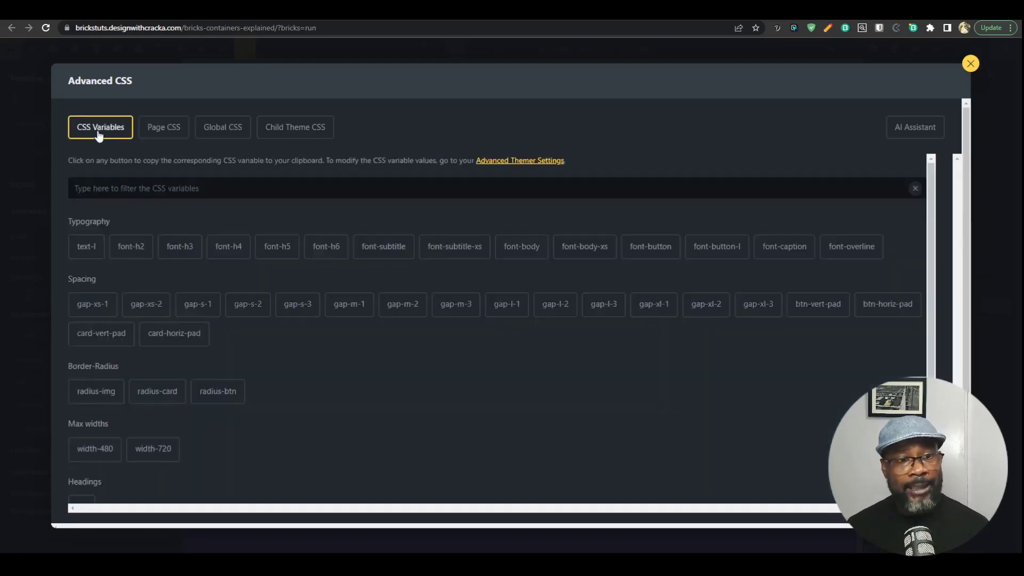
{"action": "left_click", "coordinate": [162, 134]}
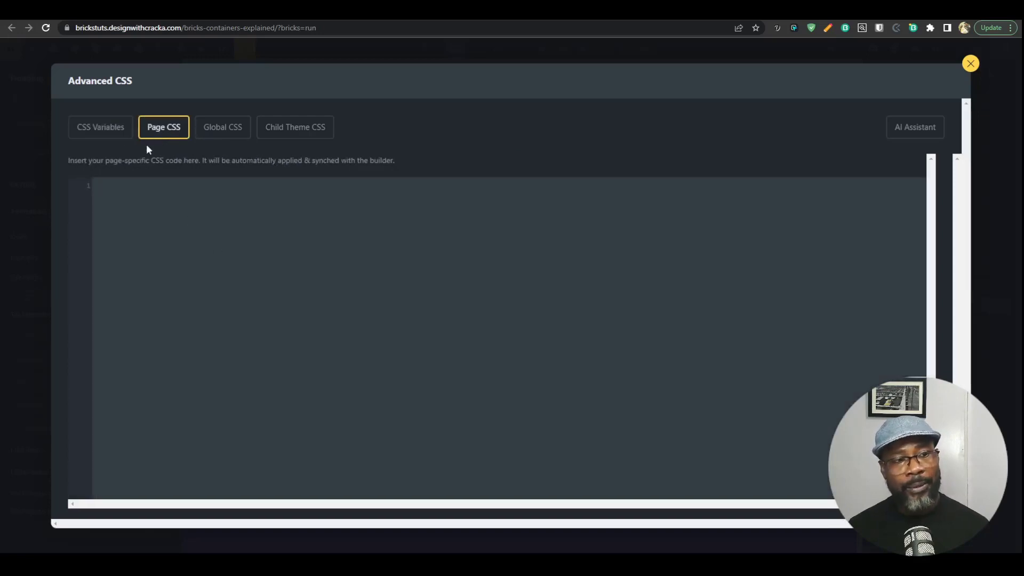
{"action": "left_click", "coordinate": [113, 130]}
{"action": "left_click", "coordinate": [91, 251]}
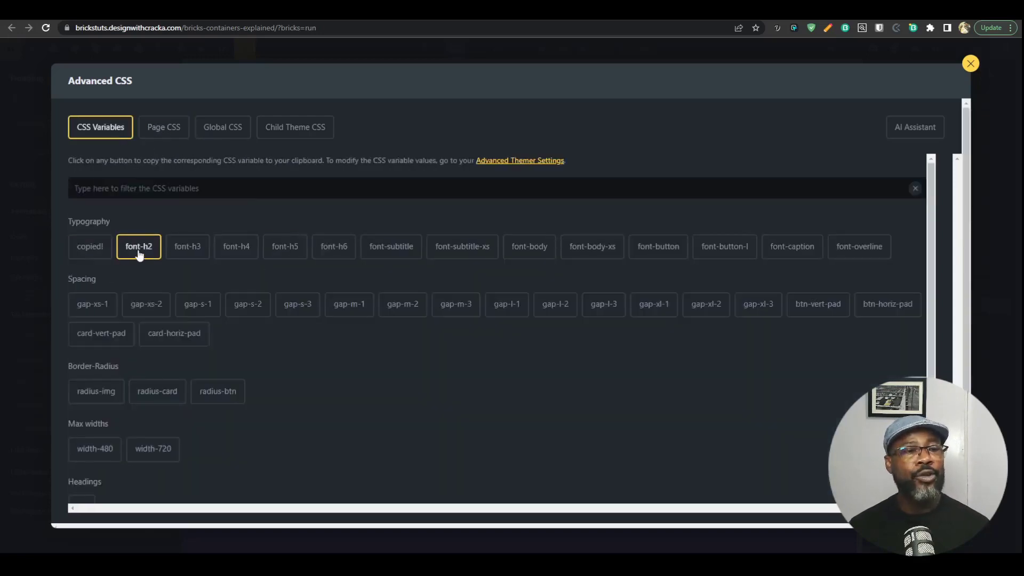
{"action": "left_click", "coordinate": [136, 250]}
{"action": "left_click", "coordinate": [192, 251]}
{"action": "scroll", "coordinate": [178, 357], "scroll_direction": "down", "scroll_amount": 1}
{"action": "scroll", "coordinate": [172, 392], "scroll_direction": "up", "scroll_amount": 1}
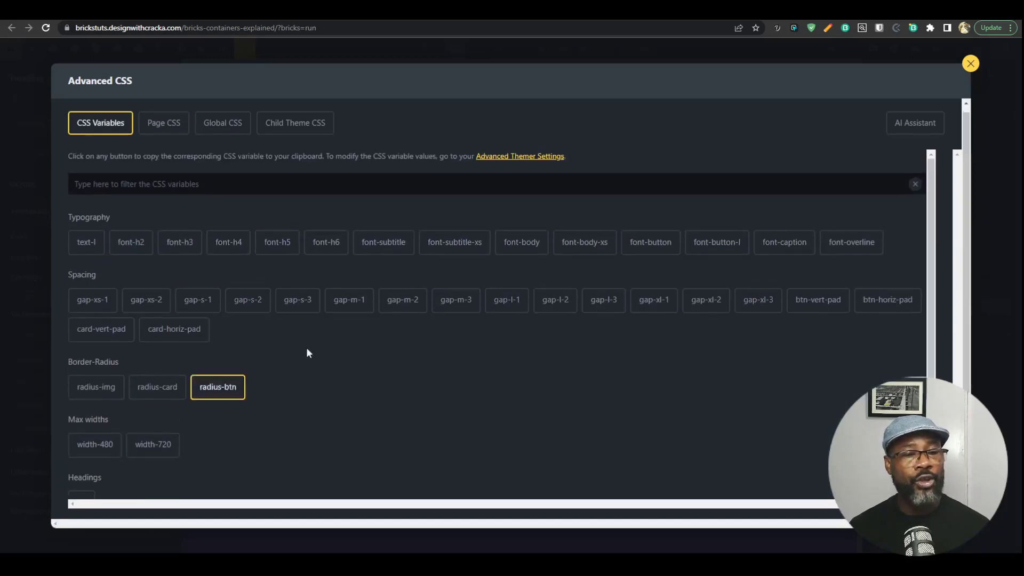
- Copy the font-button, gap-l-3, gap-l-2, gap-m-3 and gap-m-2 CSS variables, and close Advanced CSS
{"action": "left_click", "coordinate": [650, 245]}
{"action": "left_click", "coordinate": [601, 304]}
{"action": "left_click", "coordinate": [541, 312]}
{"action": "left_click", "coordinate": [448, 304]}
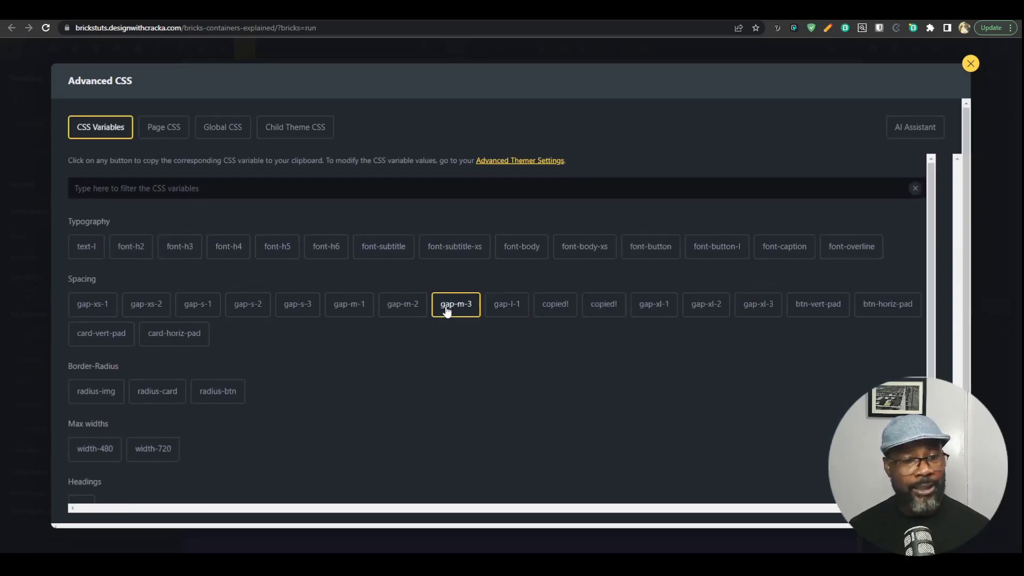
{"action": "left_click", "coordinate": [402, 304]}
{"action": "left_click", "coordinate": [969, 64]}
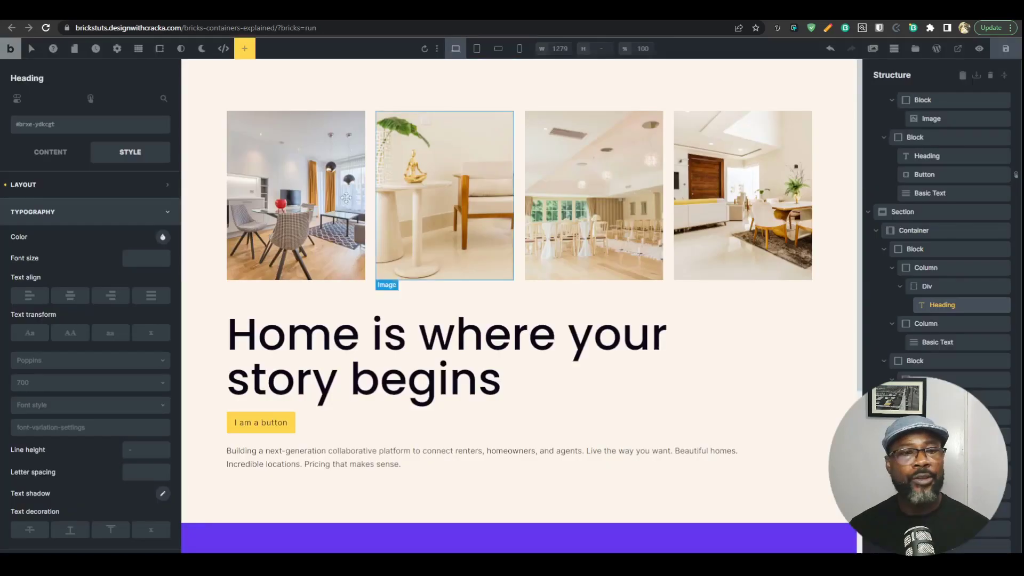
{"action": "left_click", "coordinate": [873, 50]}
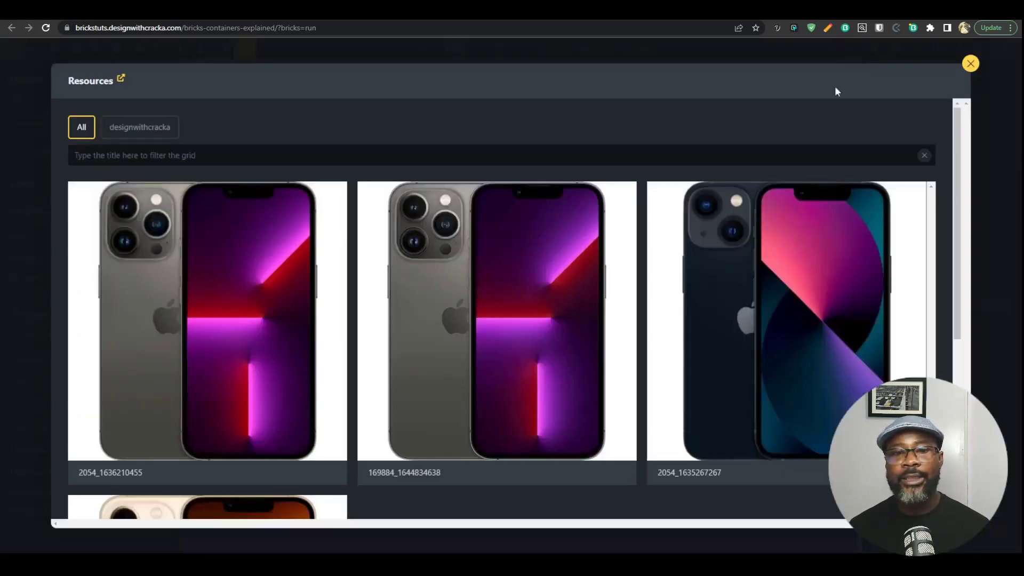
{"action": "scroll", "coordinate": [498, 297], "scroll_direction": "down", "scroll_amount": 2}
{"action": "scroll", "coordinate": [502, 292], "scroll_direction": "up", "scroll_amount": 2}
{"action": "left_click", "coordinate": [233, 316]}
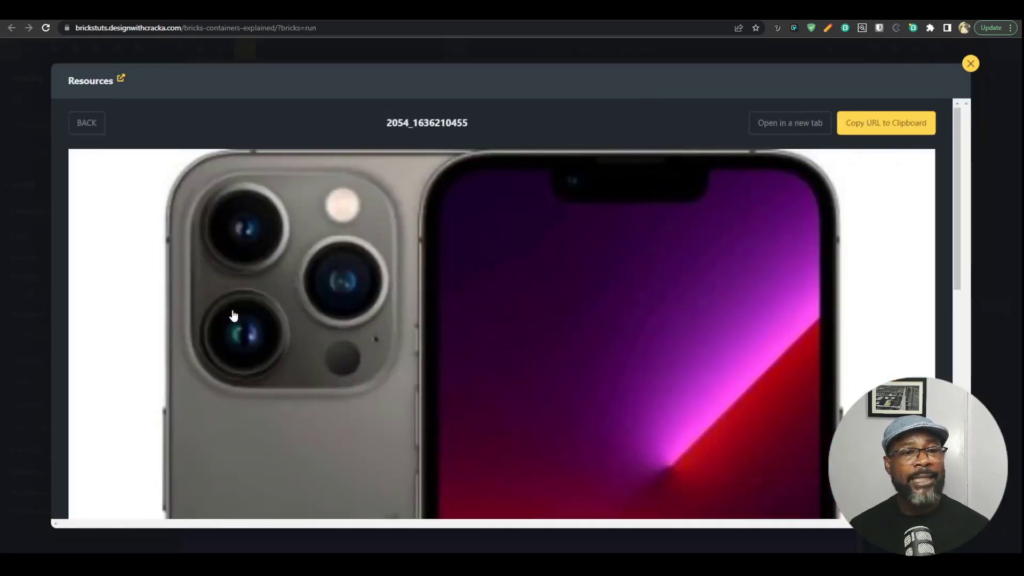
{"action": "left_click", "coordinate": [915, 123]}
{"action": "left_click", "coordinate": [970, 64]}
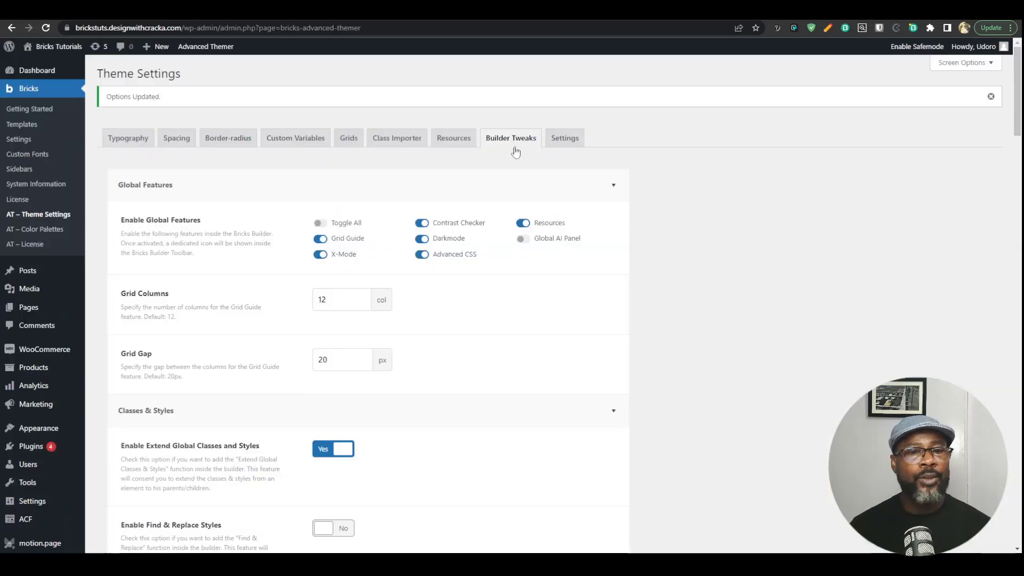
- Show the grid guides in the builder and check the Grid Columns and Grid Gap settings in Builder Tweaks
{"action": "scroll", "coordinate": [367, 350], "scroll_direction": "down", "scroll_amount": 4}
{"action": "scroll", "coordinate": [389, 319], "scroll_direction": "up", "scroll_amount": 3}
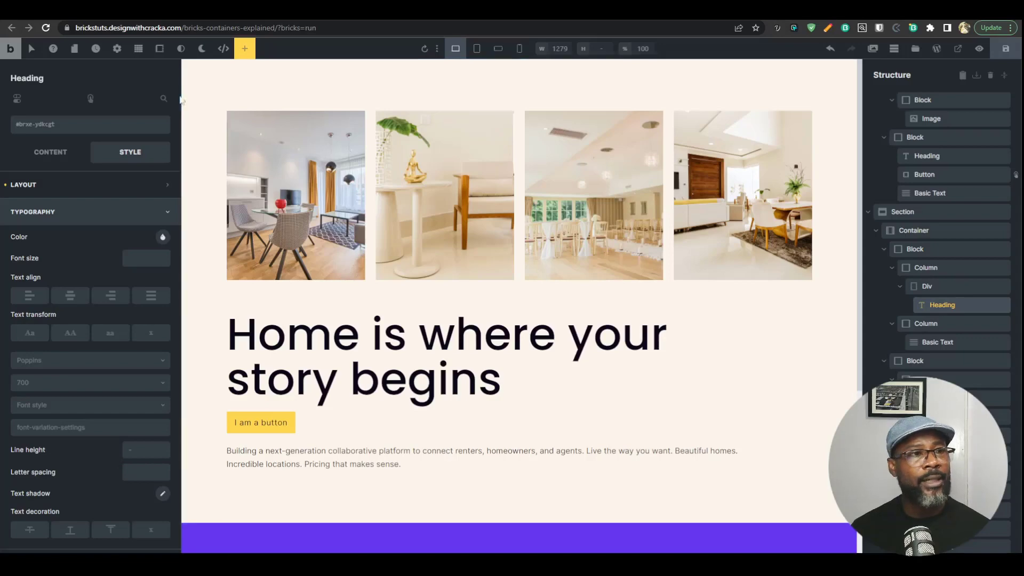
{"action": "left_click", "coordinate": [138, 50]}
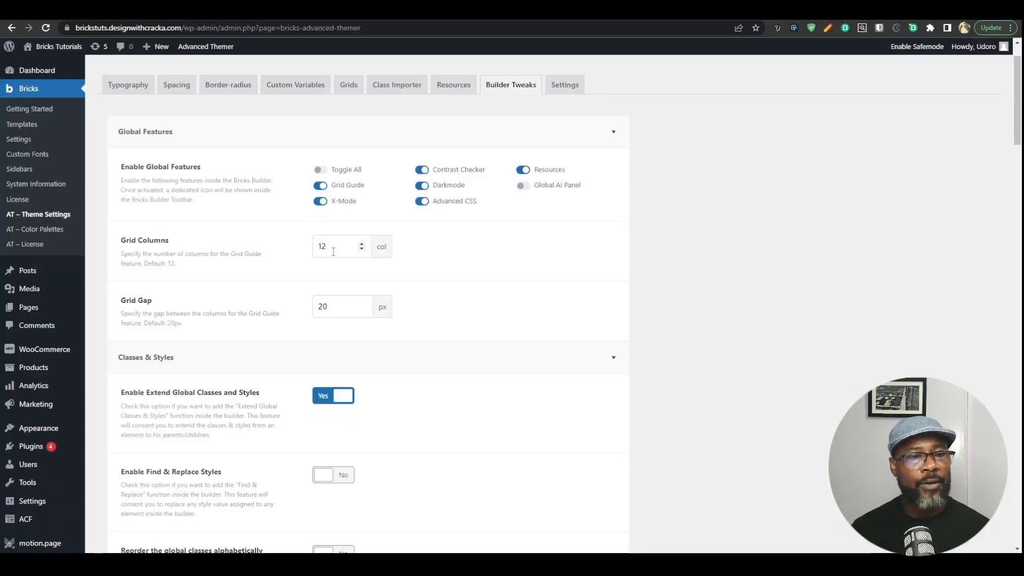
{"action": "left_click_drag", "start_coordinate": [357, 246], "coordinate": [308, 255]}
{"action": "left_click", "coordinate": [346, 315]}
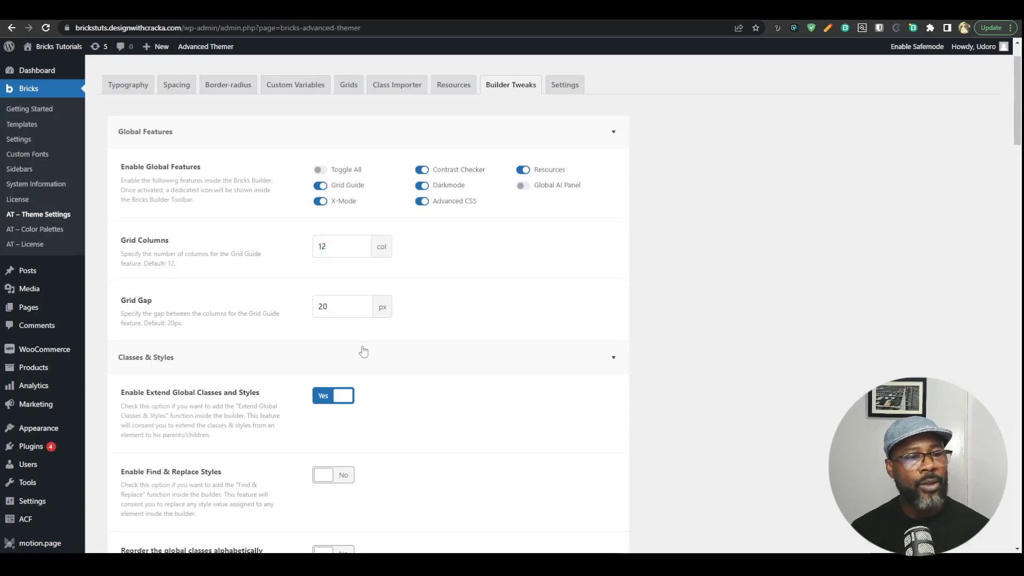
- Enable the CSS Variables Picker and autocomplete for CSS Variables in the Classes & Styles settings
{"action": "scroll", "coordinate": [361, 346], "scroll_direction": "down", "scroll_amount": 5}
{"action": "scroll", "coordinate": [373, 312], "scroll_direction": "down", "scroll_amount": 2}
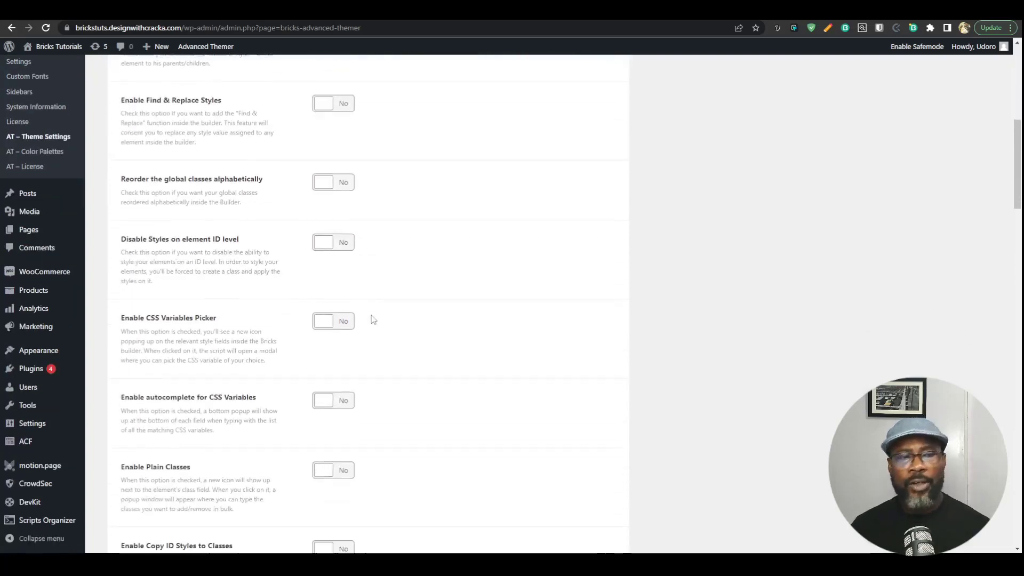
{"action": "scroll", "coordinate": [372, 320], "scroll_direction": "up", "scroll_amount": 1}
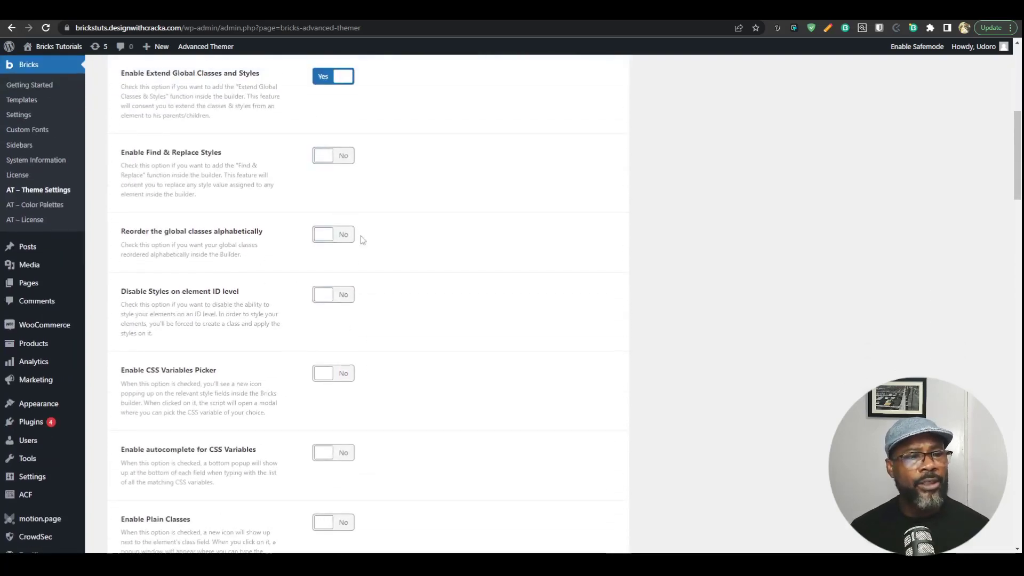
{"action": "scroll", "coordinate": [224, 291], "scroll_direction": "down", "scroll_amount": 1}
{"action": "scroll", "coordinate": [212, 254], "scroll_direction": "down", "scroll_amount": 2}
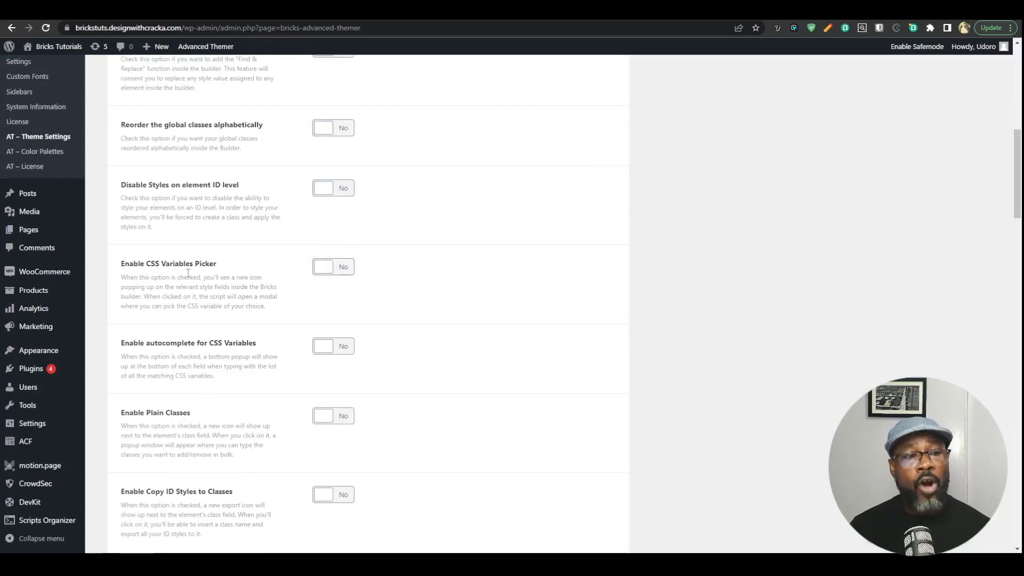
{"action": "left_click", "coordinate": [326, 272]}
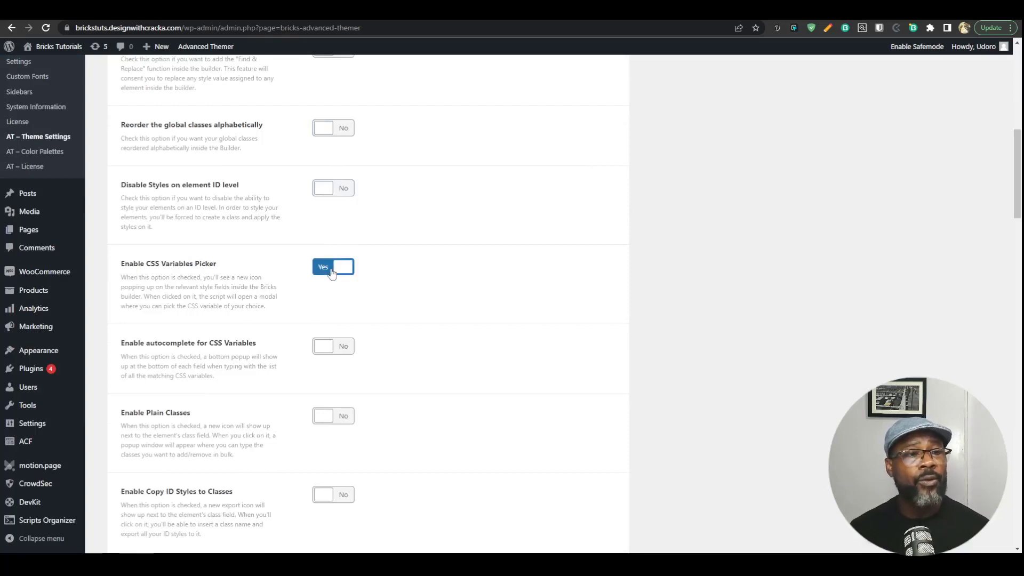
{"action": "scroll", "coordinate": [331, 273], "scroll_direction": "down", "scroll_amount": 2}
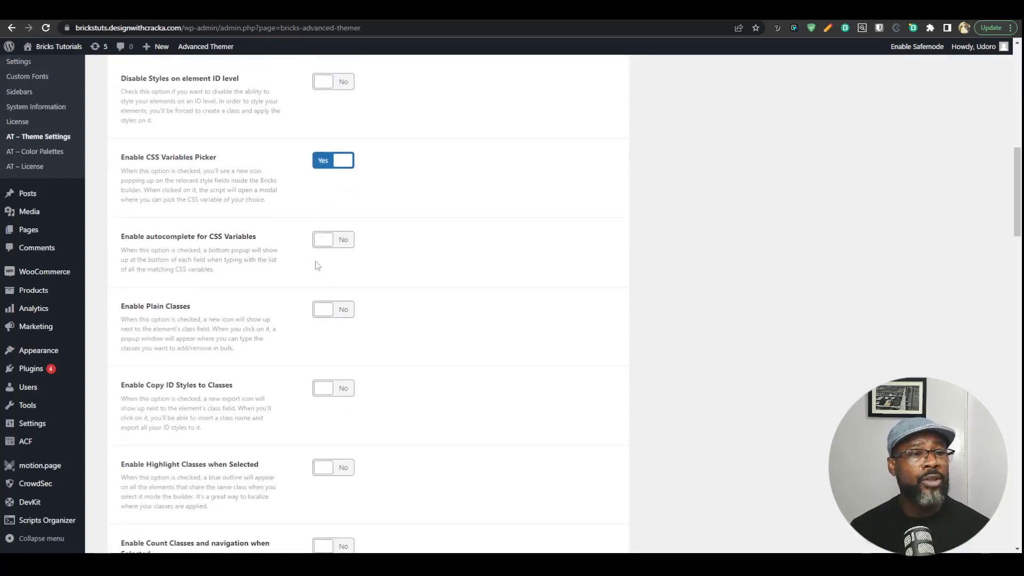
{"action": "left_click", "coordinate": [324, 243]}
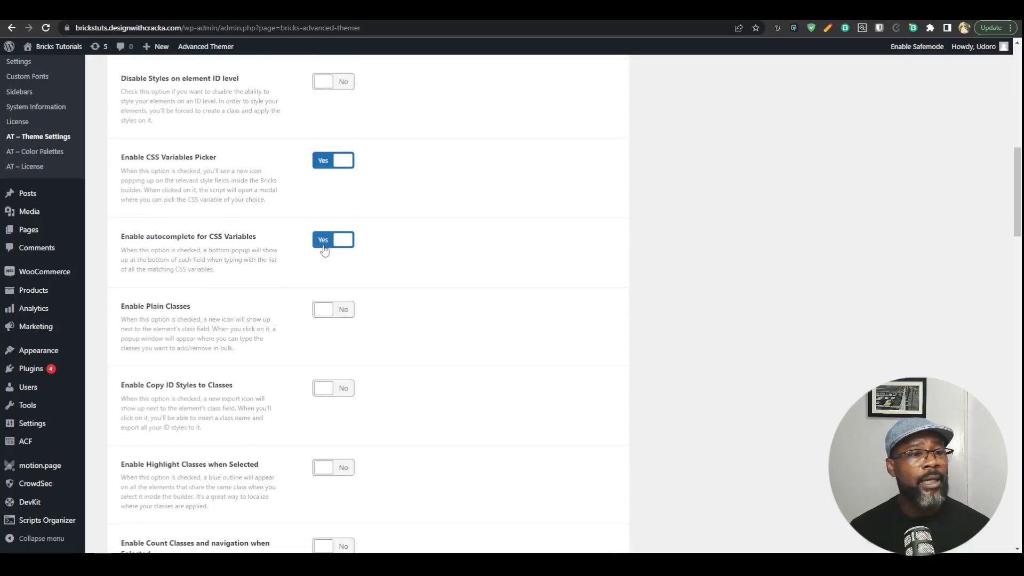
- Enable Plain Classes and Copy ID Styles to Classes in the Classes & Styles settings
{"action": "scroll", "coordinate": [308, 251], "scroll_direction": "down", "scroll_amount": 2}
{"action": "left_click", "coordinate": [329, 208]}
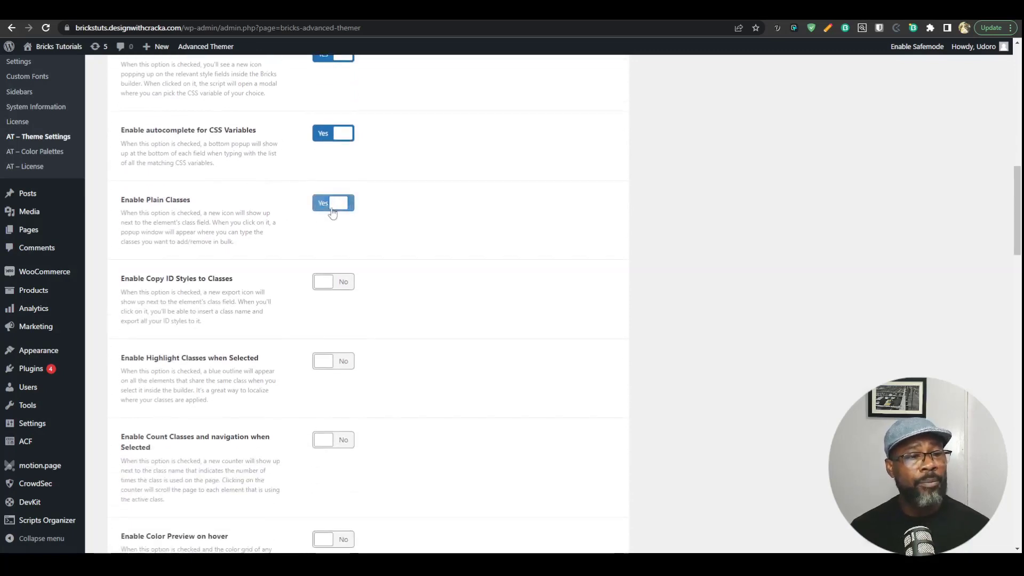
{"action": "scroll", "coordinate": [373, 281], "scroll_direction": "down", "scroll_amount": 2}
{"action": "left_click", "coordinate": [326, 175]}
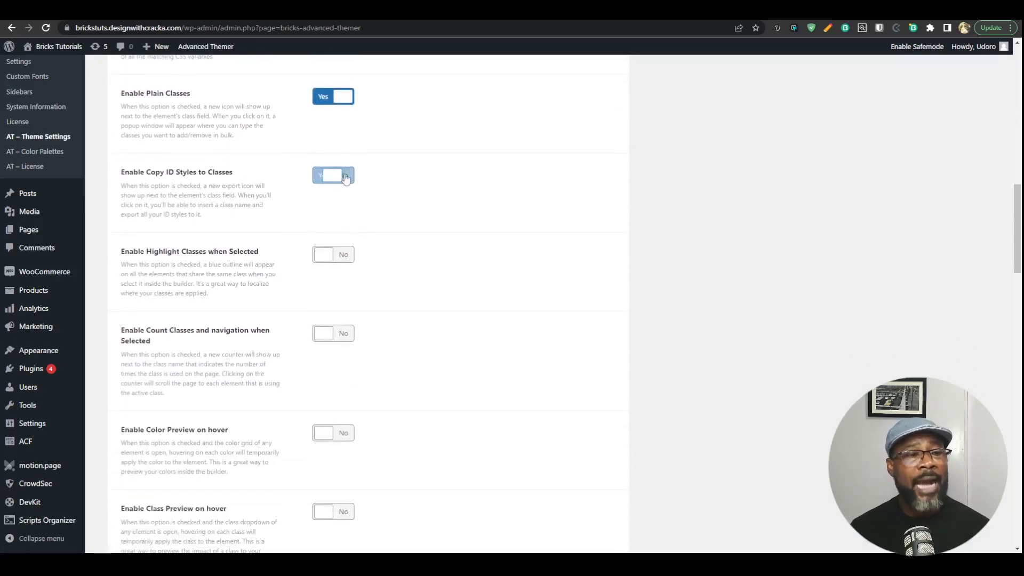
- Review the options for highlighting and counting classes and for previewing colors and classes on hover
{"action": "scroll", "coordinate": [154, 205], "scroll_direction": "down", "scroll_amount": 1}
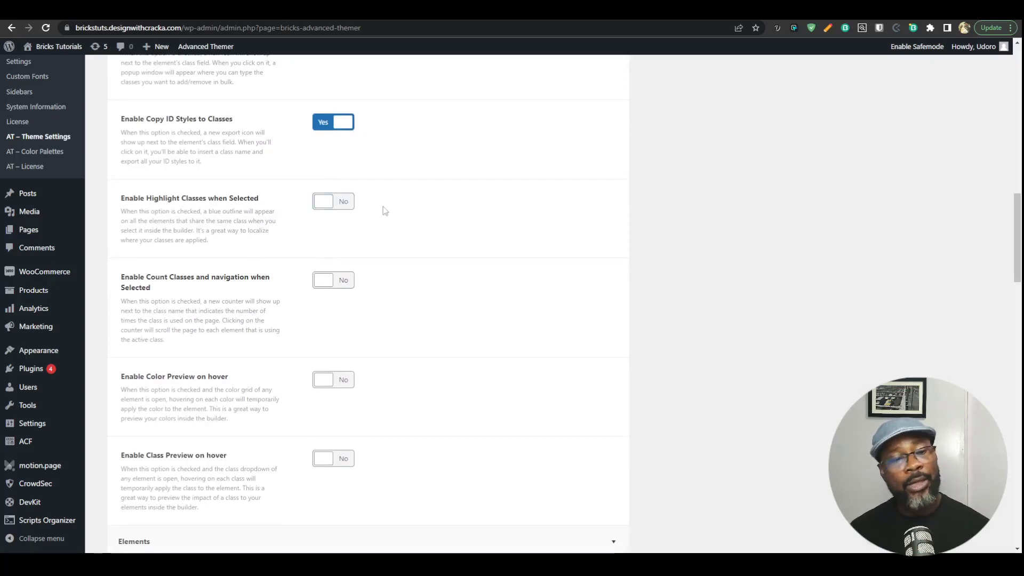
{"action": "scroll", "coordinate": [384, 242], "scroll_direction": "down", "scroll_amount": 2}
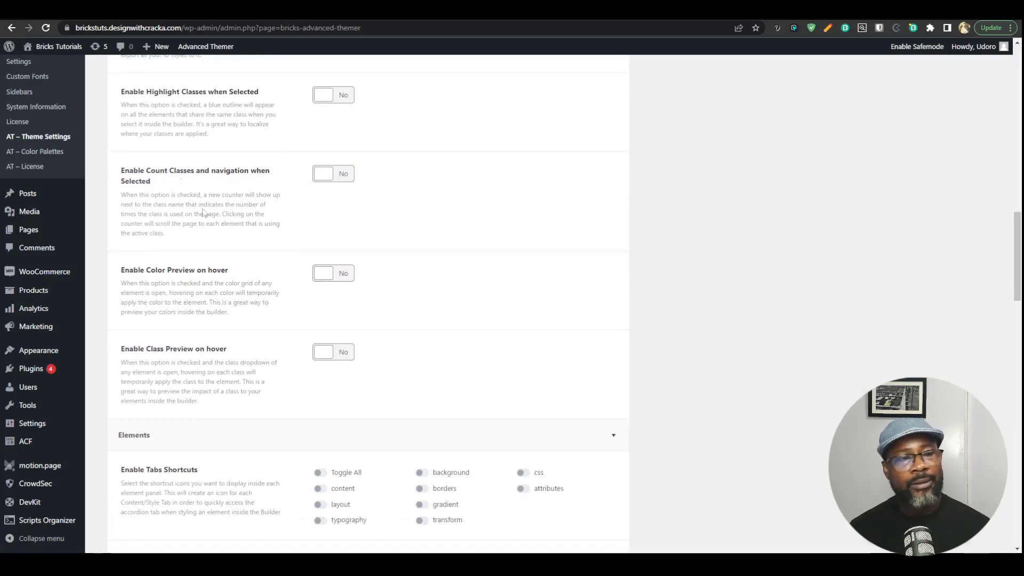
{"action": "scroll", "coordinate": [205, 223], "scroll_direction": "down", "scroll_amount": 2}
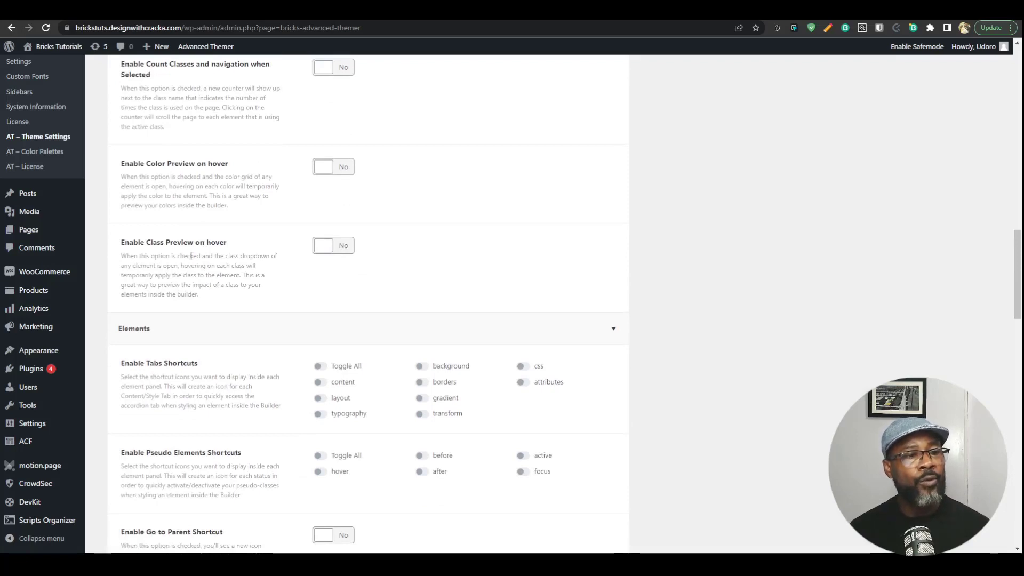
{"action": "scroll", "coordinate": [263, 267], "scroll_direction": "up", "scroll_amount": 1}
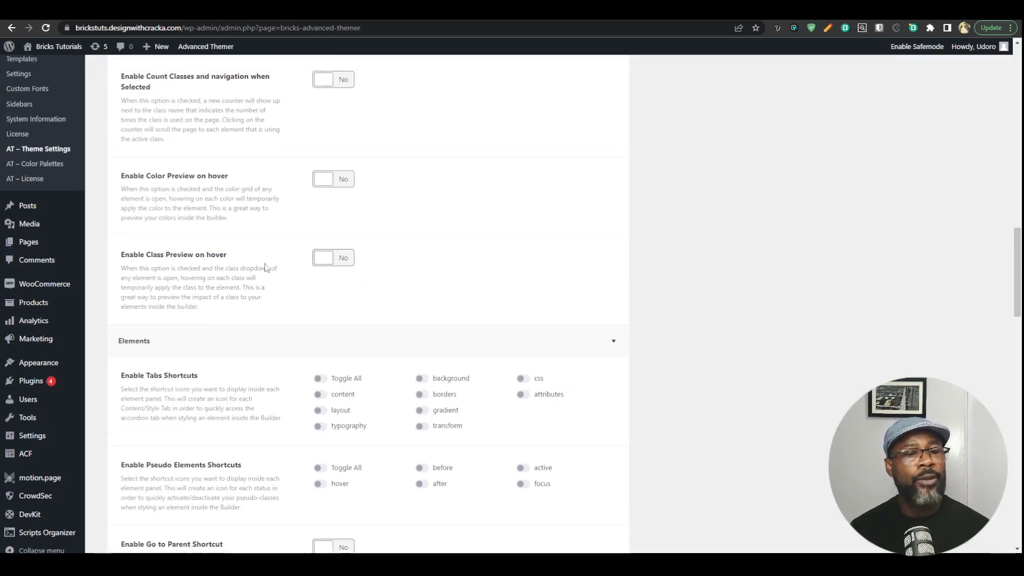
{"action": "scroll", "coordinate": [400, 272], "scroll_direction": "up", "scroll_amount": 9}
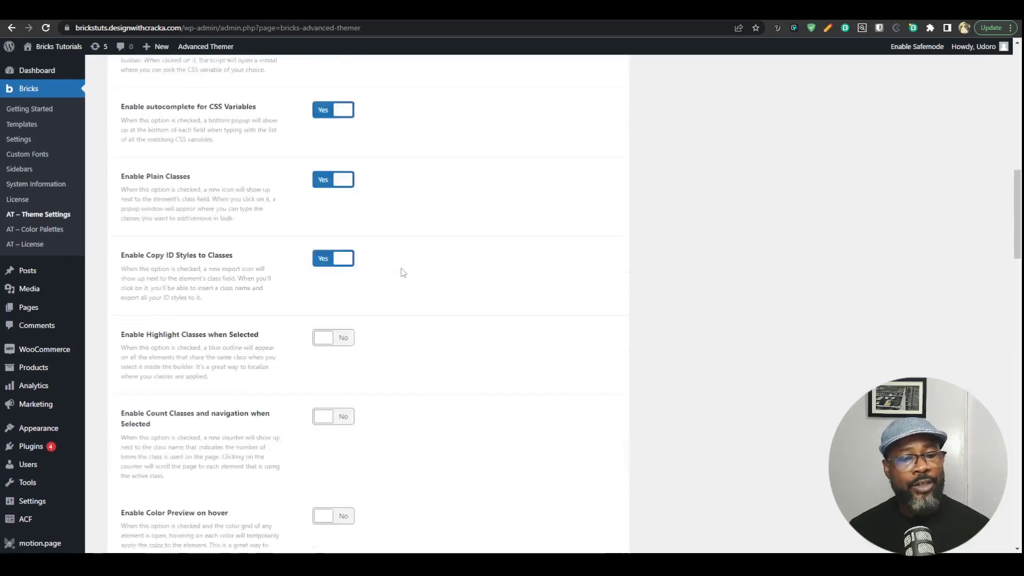
{"action": "scroll", "coordinate": [393, 252], "scroll_direction": "down", "scroll_amount": 15}
- Enable all Tabs Shortcuts, all Pseudo Elements Shortcuts and the Go to Parent Shortcut in the Elements settings
{"action": "scroll", "coordinate": [305, 281], "scroll_direction": "up", "scroll_amount": 2}
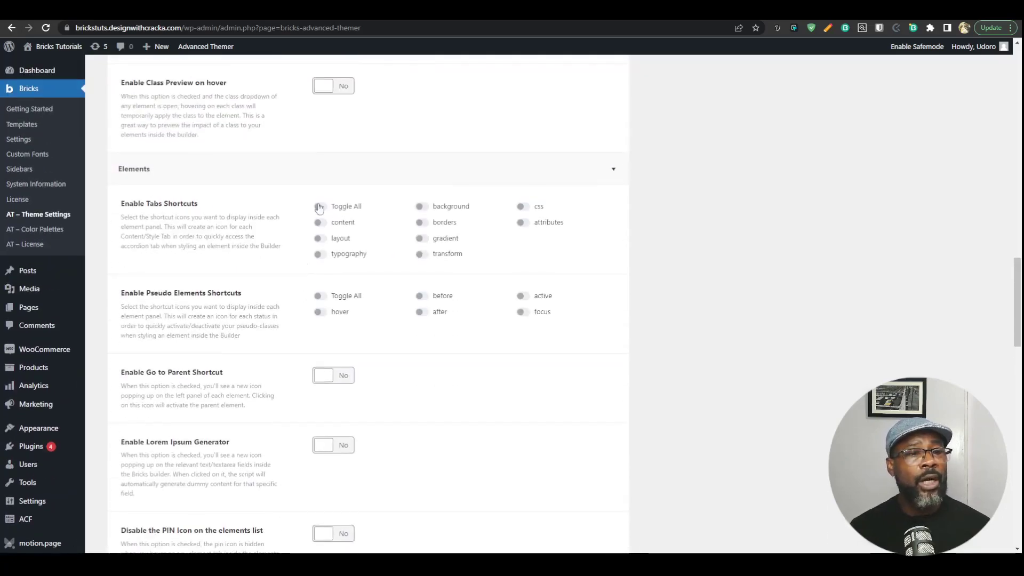
{"action": "left_click", "coordinate": [319, 207]}
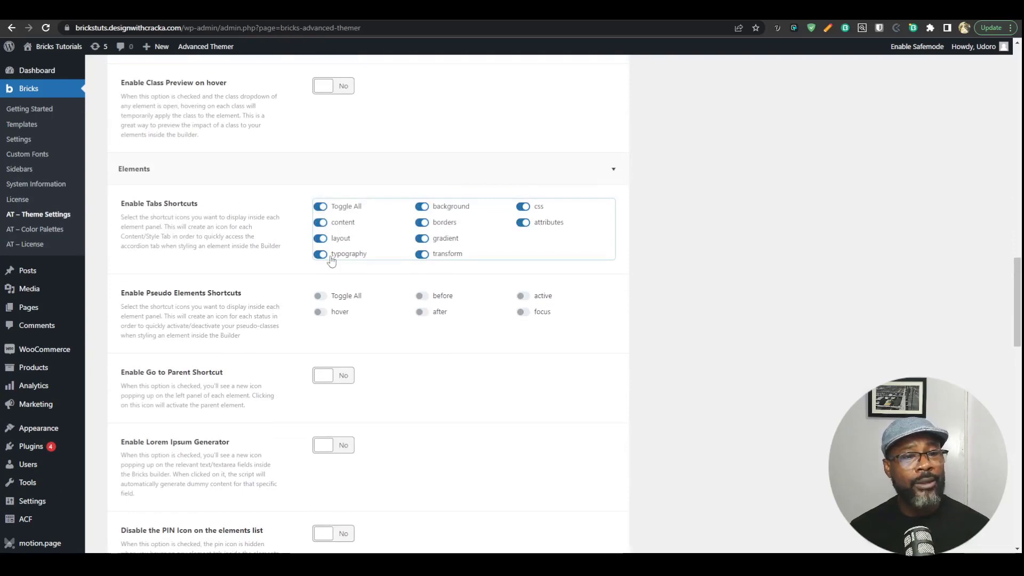
{"action": "left_click", "coordinate": [319, 297]}
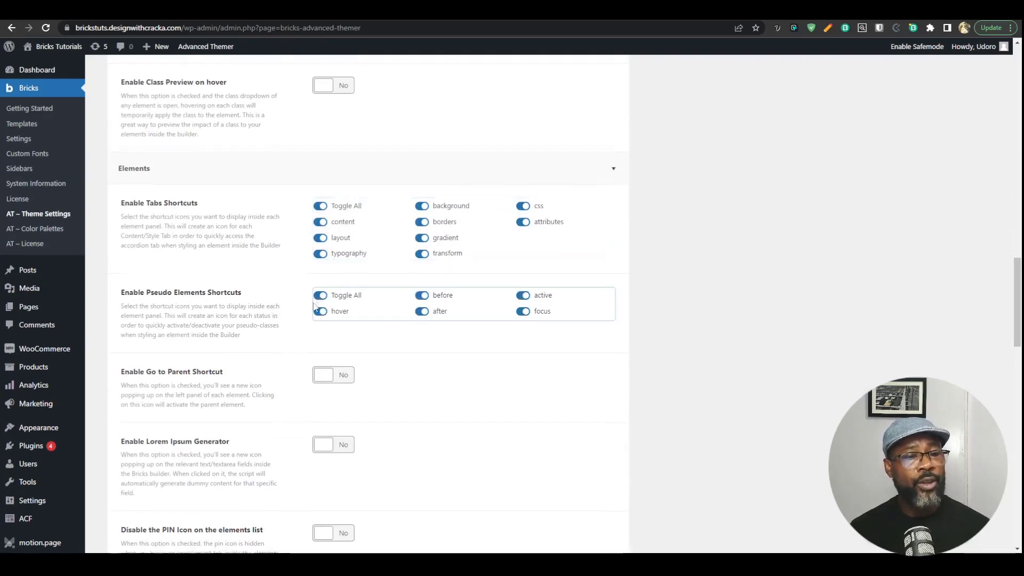
{"action": "scroll", "coordinate": [317, 304], "scroll_direction": "down", "scroll_amount": 4}
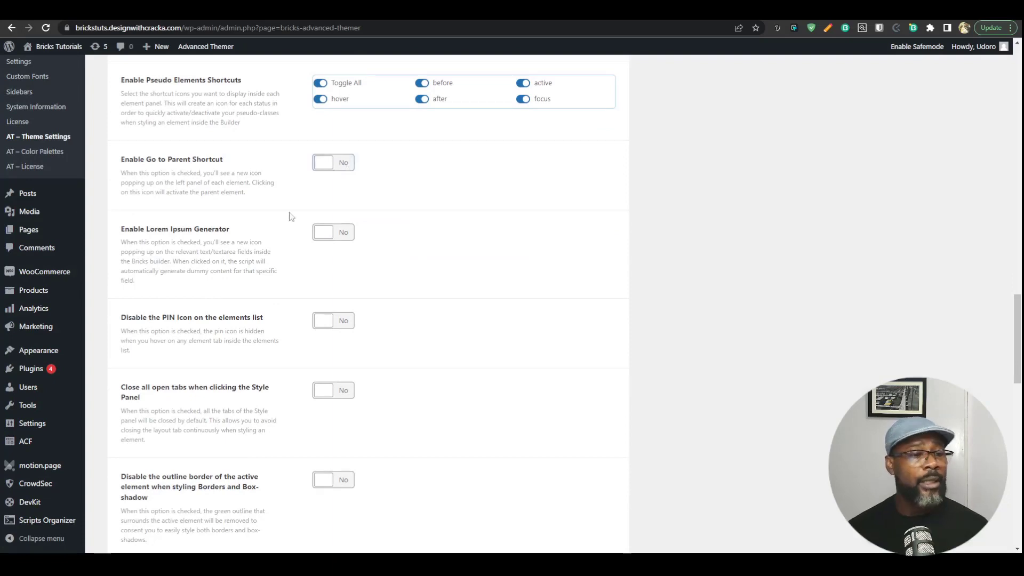
{"action": "left_click", "coordinate": [332, 169]}
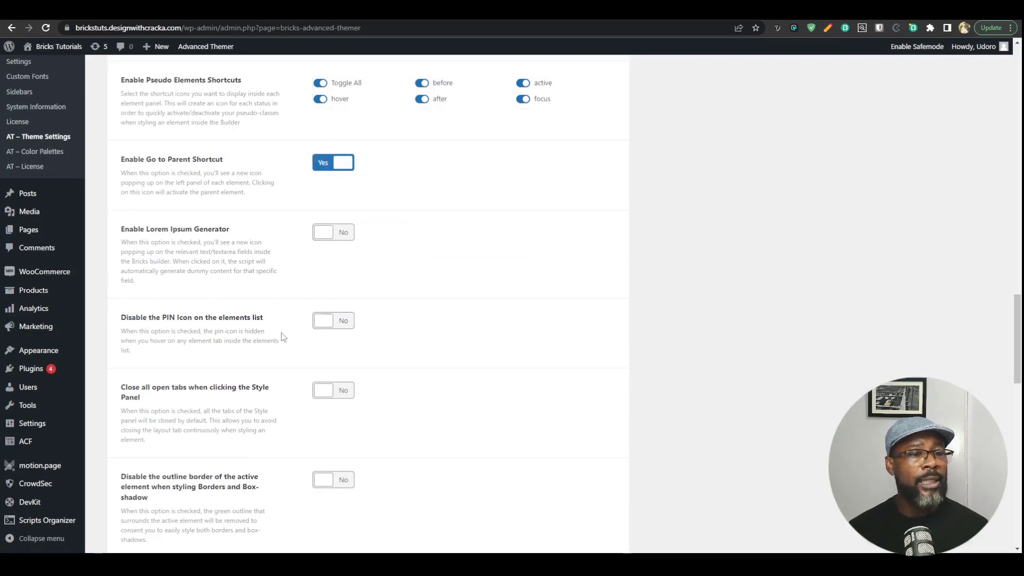
- Save the theme settings, reload the Bricks builder and select the "Home is where your story begins" heading
{"action": "scroll", "coordinate": [283, 337], "scroll_direction": "down", "scroll_amount": 18}
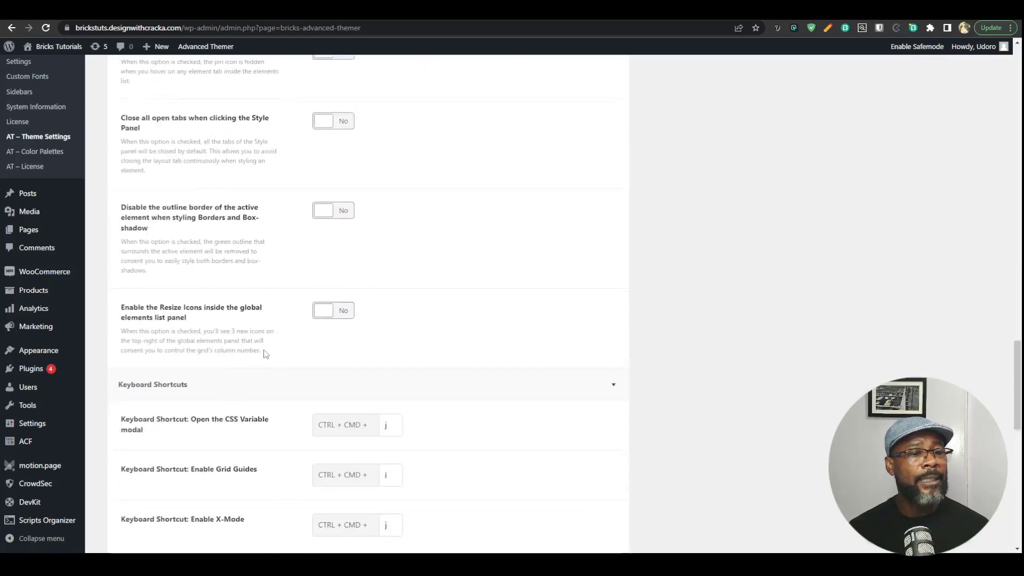
{"action": "left_click", "coordinate": [150, 393]}
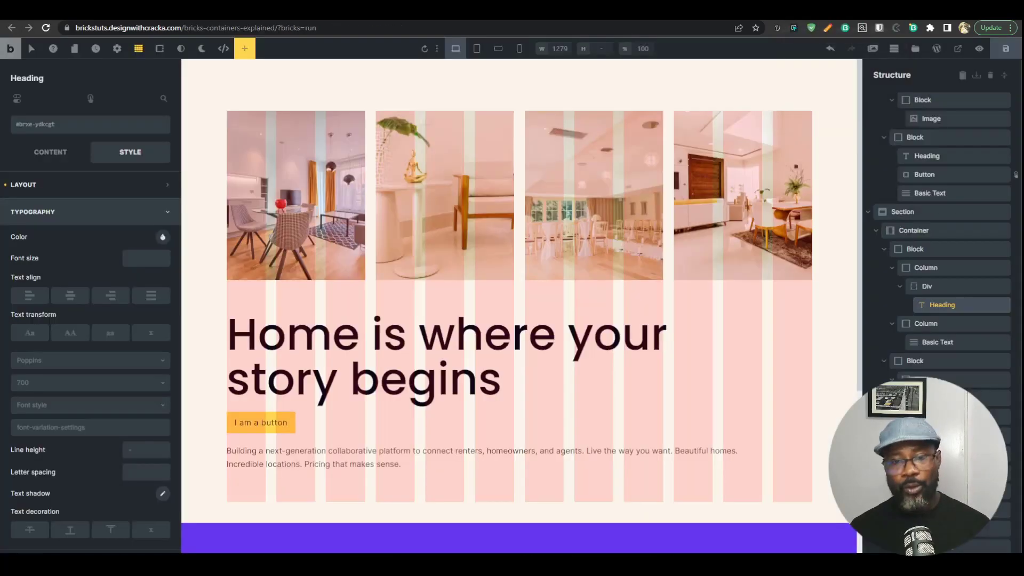
{"action": "key", "text": "ctrl+r"}
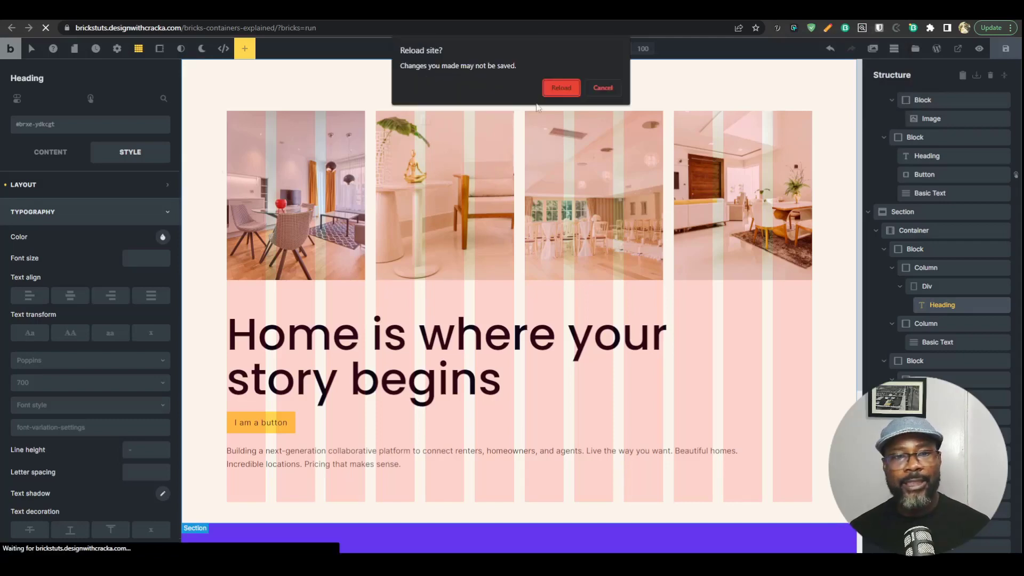
{"action": "left_click", "coordinate": [545, 91]}
{"action": "left_click", "coordinate": [403, 333]}
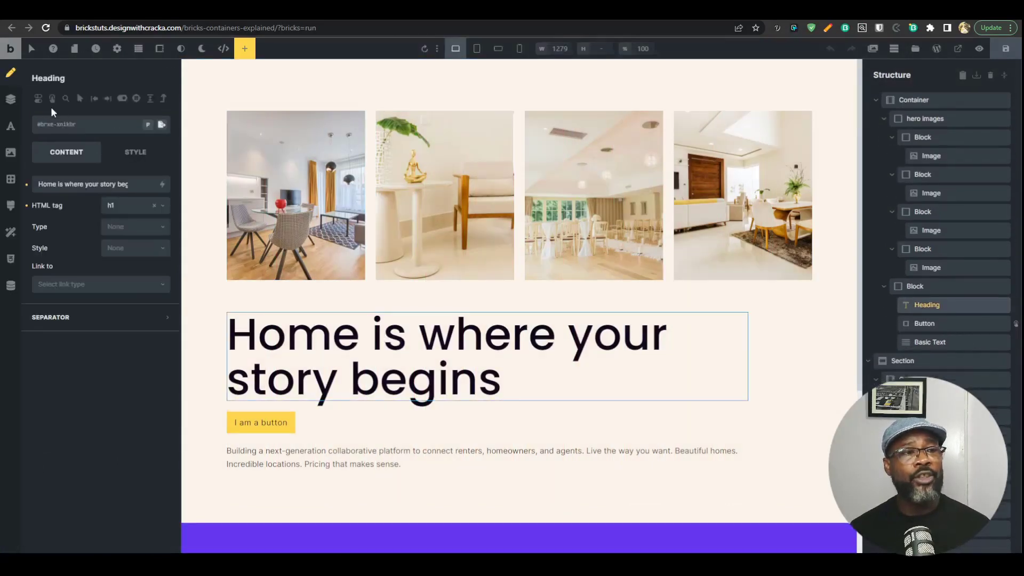
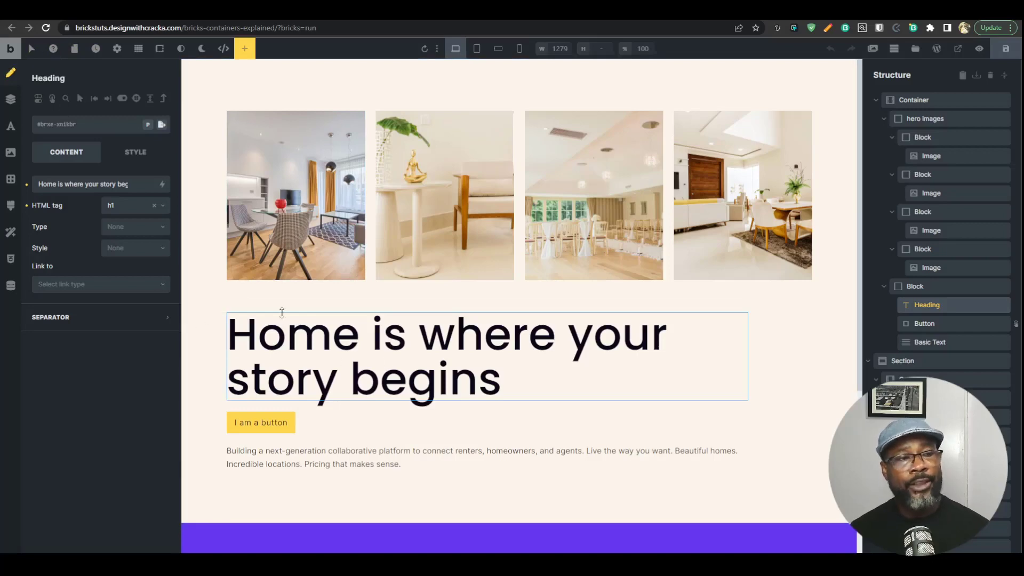
- Examine the built-in pseudo-class selector and its list of states for the selected heading
{"action": "left_click", "coordinate": [31, 50]}
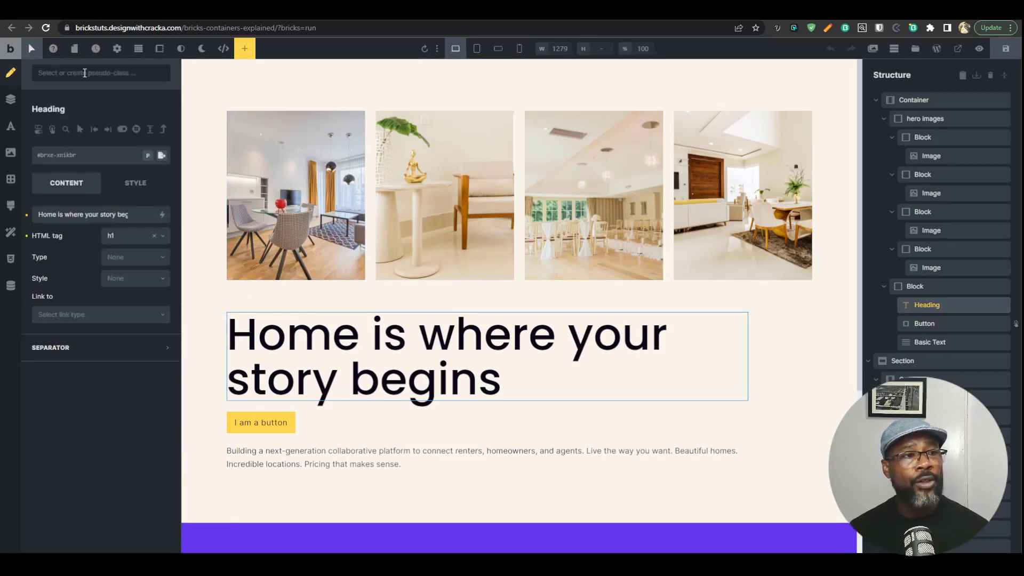
{"action": "left_click", "coordinate": [84, 73]}
{"action": "left_click", "coordinate": [32, 50]}
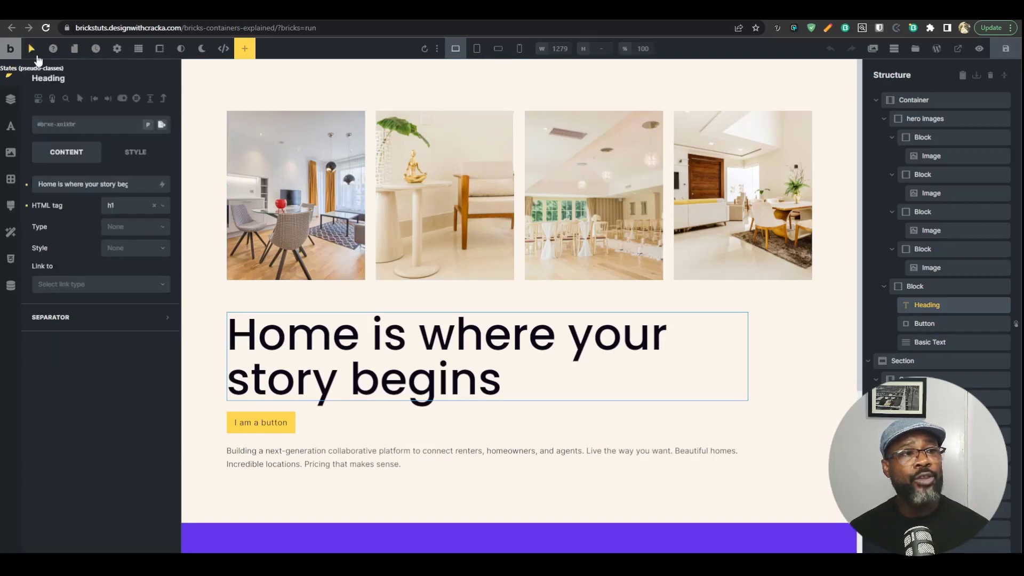
{"action": "left_click", "coordinate": [32, 50]}
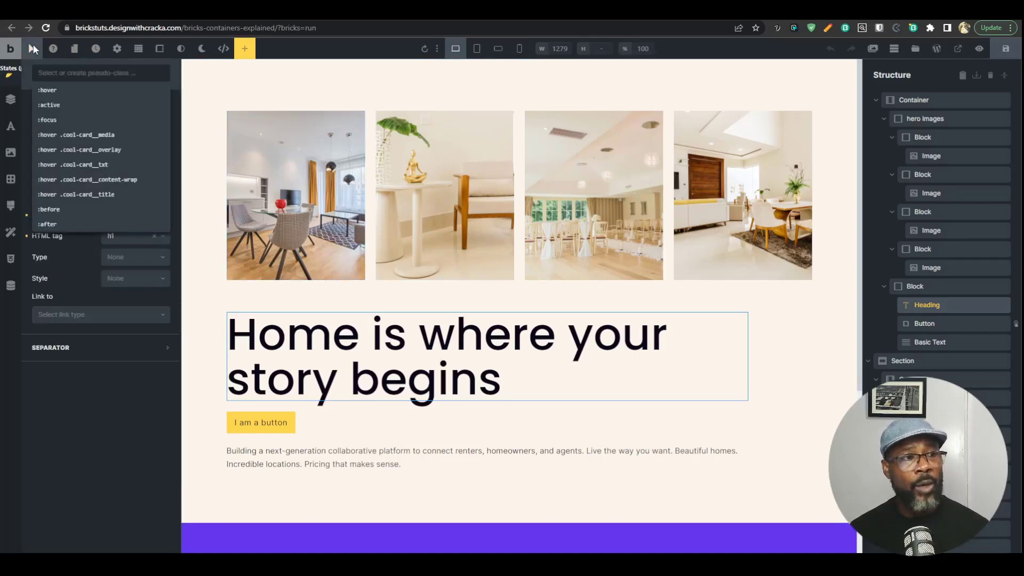
{"action": "left_click", "coordinate": [58, 69]}
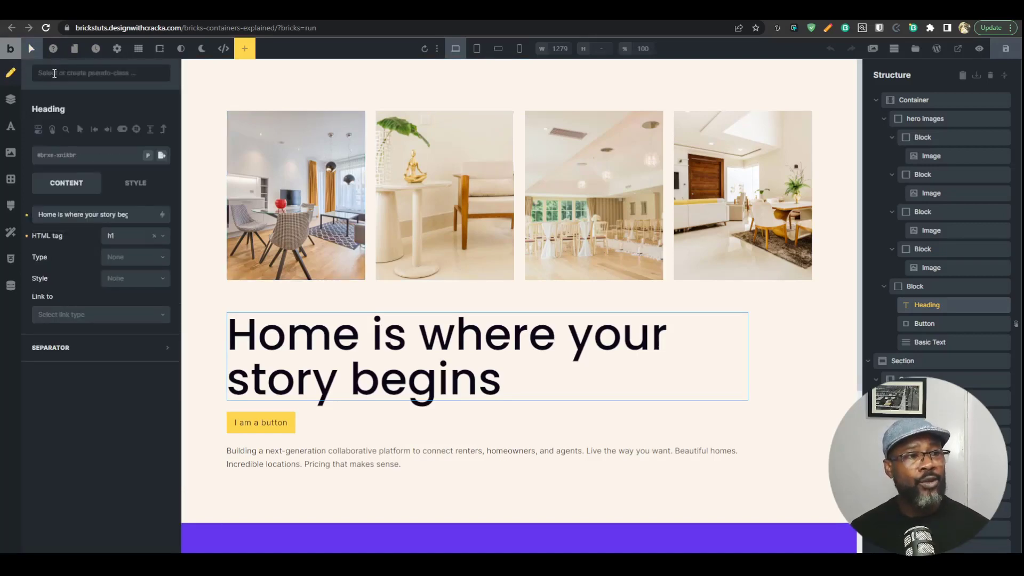
- Repeatedly apply the heading's :hover state through the built-in pseudo-class selector and turn it off again
{"action": "left_click", "coordinate": [54, 73]}
{"action": "left_click", "coordinate": [60, 91]}
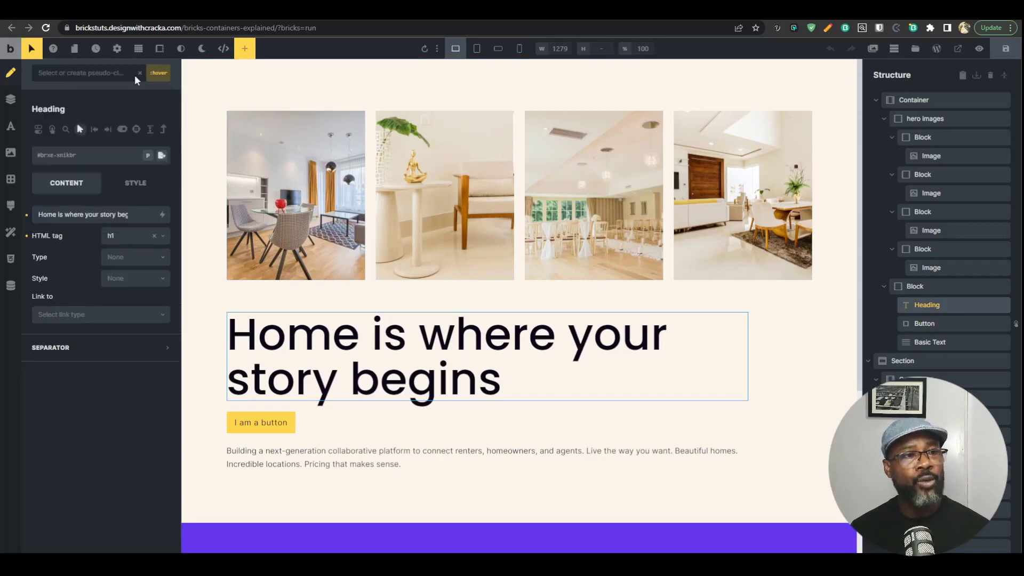
{"action": "left_click", "coordinate": [30, 51]}
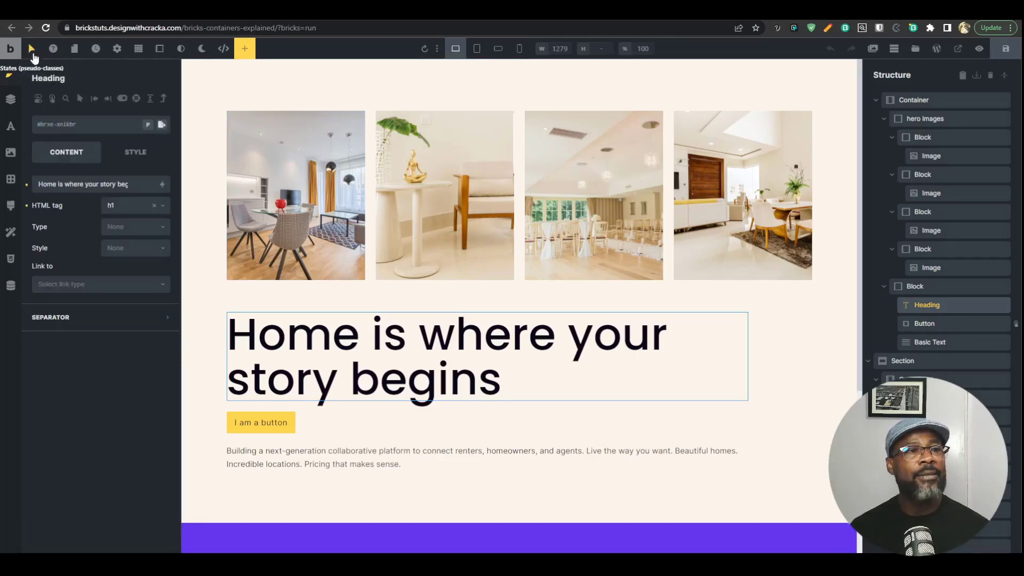
{"action": "left_click", "coordinate": [31, 49]}
{"action": "left_click", "coordinate": [65, 74]}
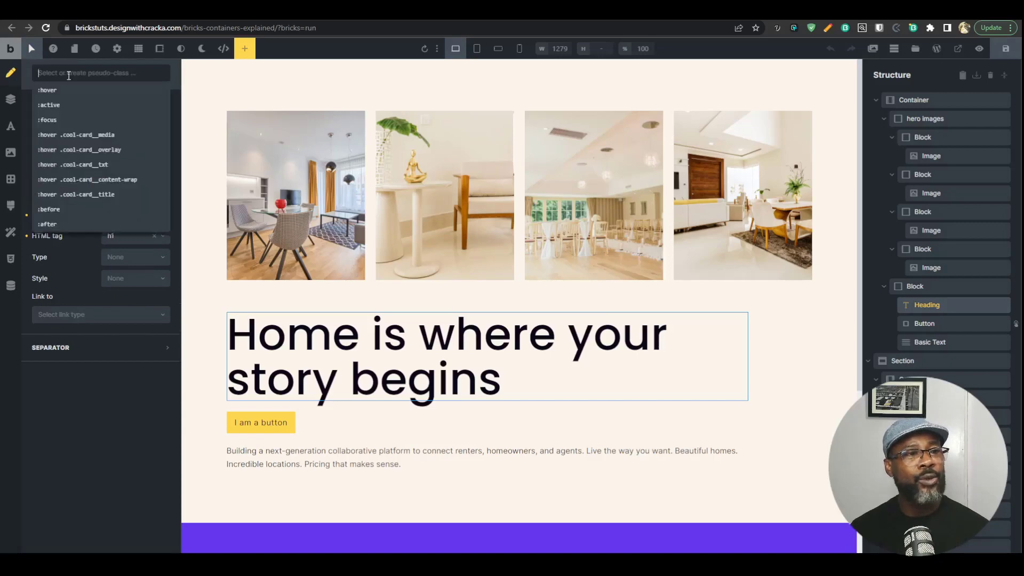
{"action": "left_click", "coordinate": [66, 91]}
{"action": "left_click", "coordinate": [32, 48]}
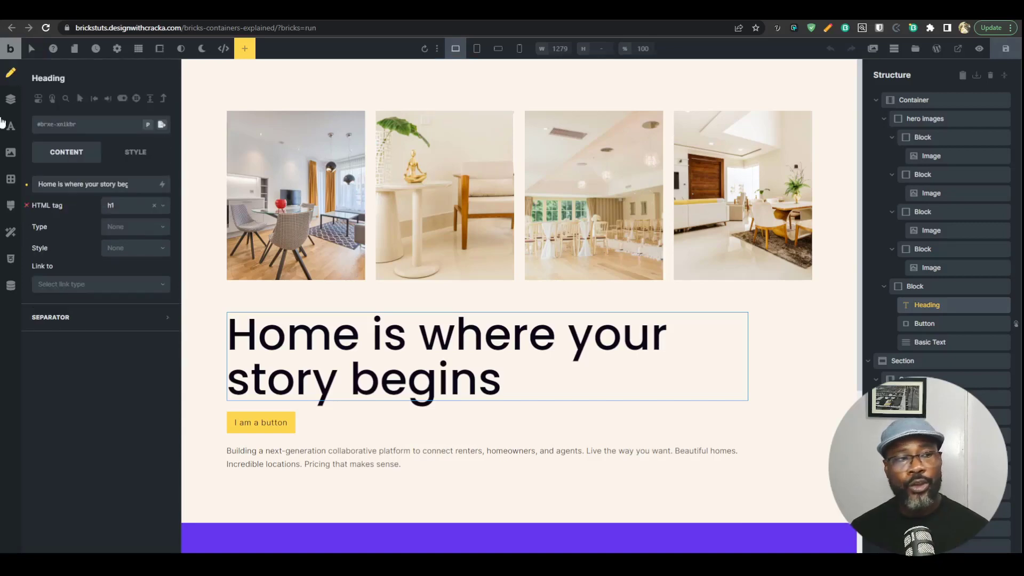
{"action": "left_click", "coordinate": [83, 71]}
{"action": "left_click", "coordinate": [82, 93]}
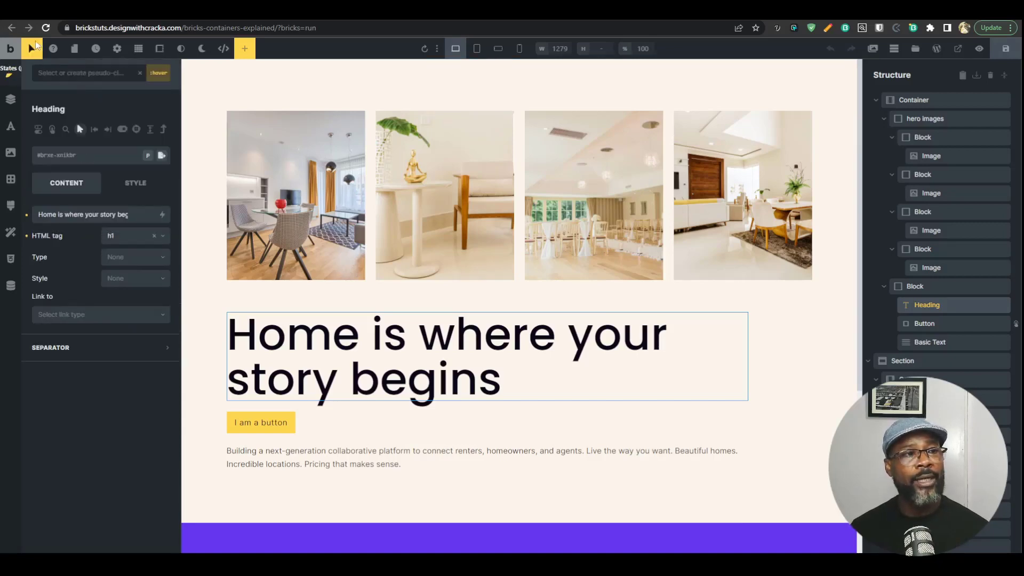
{"action": "left_click", "coordinate": [32, 49]}
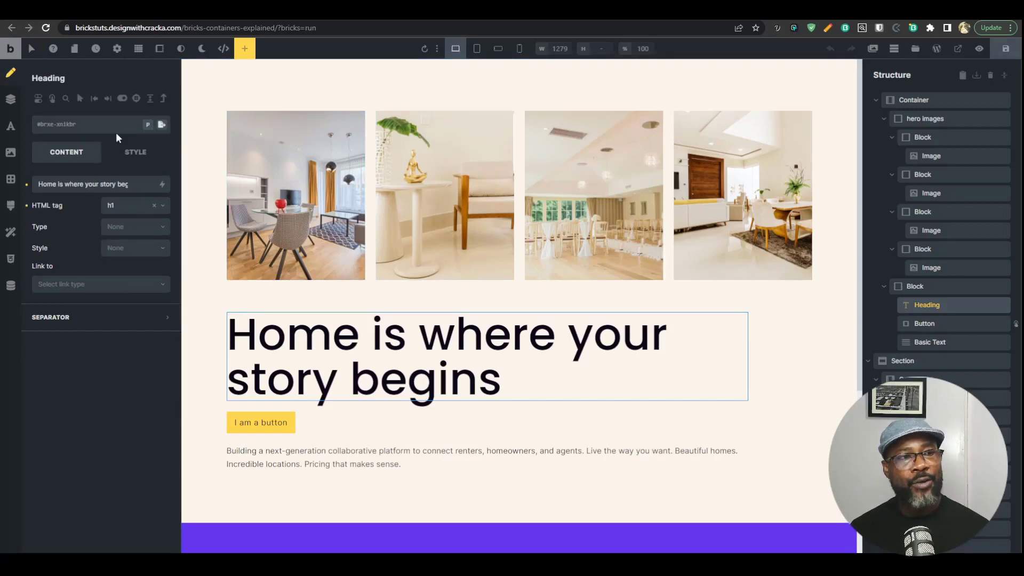
- Switch the heading through its :hover, :before, :active and :focus states with the one-step element shortcuts
{"action": "left_click", "coordinate": [78, 99]}
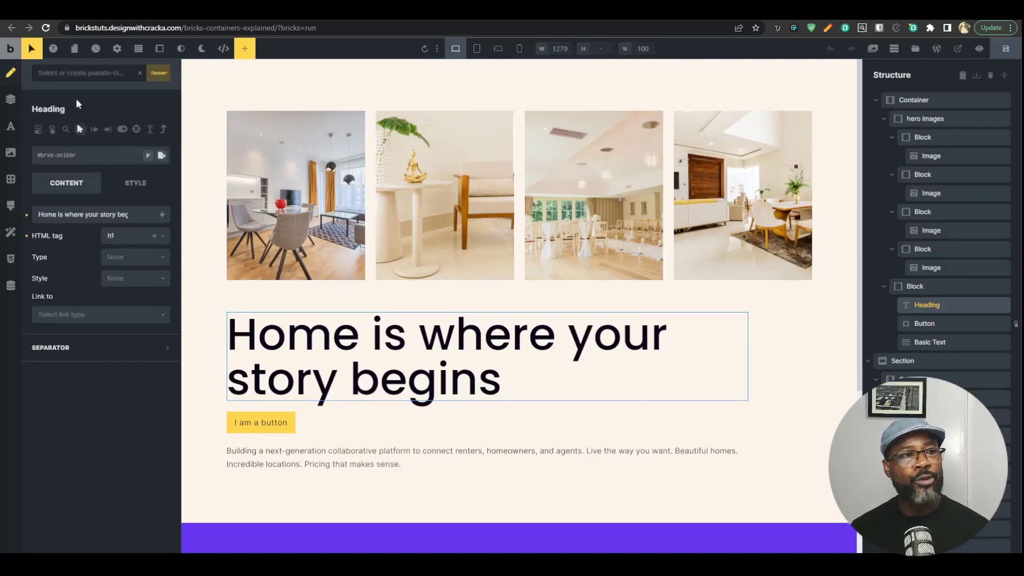
{"action": "left_click", "coordinate": [107, 129]}
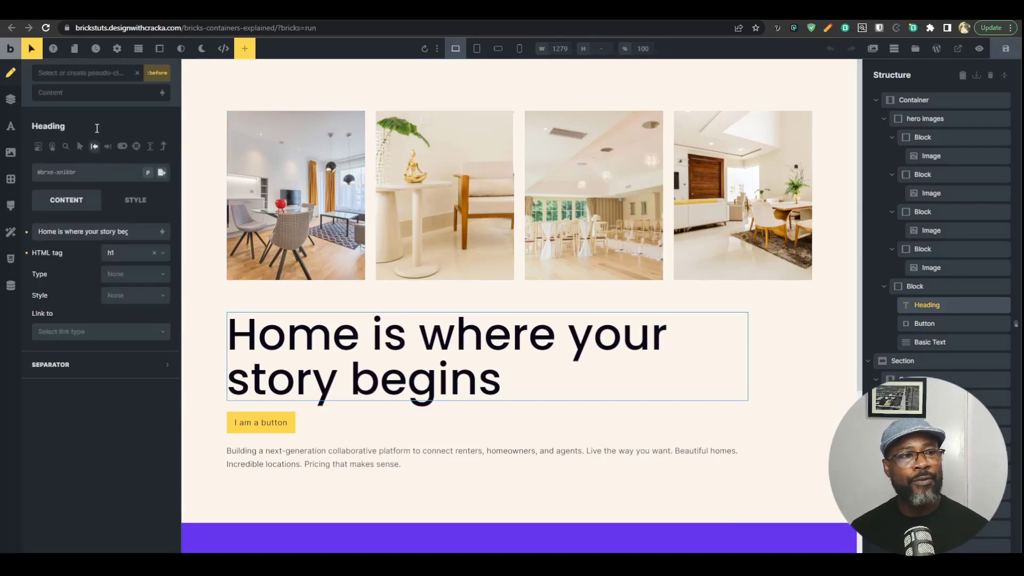
{"action": "left_click", "coordinate": [121, 149]}
{"action": "left_click", "coordinate": [136, 131]}
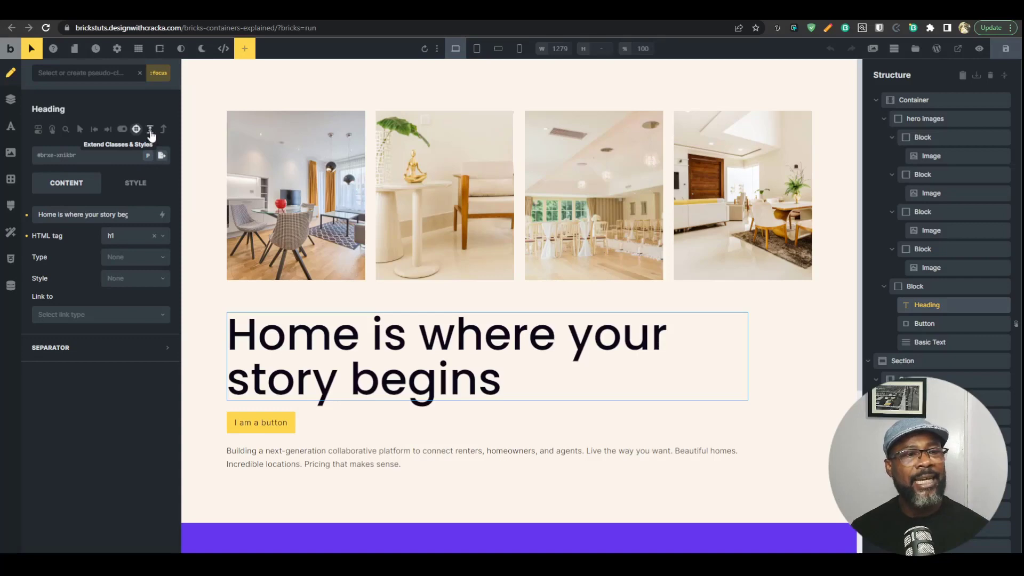
- Open the Extend Classes & Styles dialog, review its target and position options, and cancel without extending anything
{"action": "left_click", "coordinate": [150, 130]}
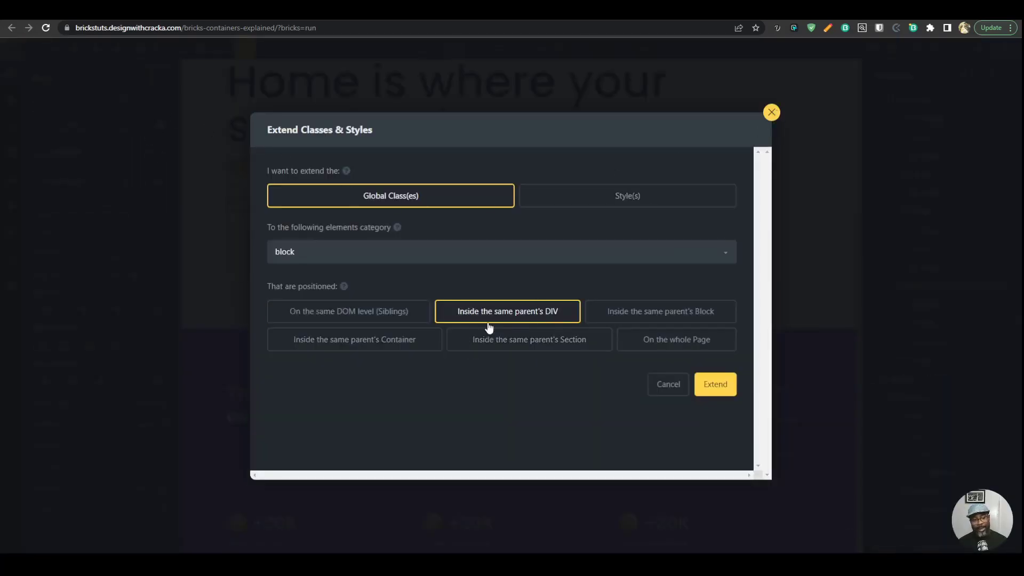
{"action": "left_click", "coordinate": [667, 385]}
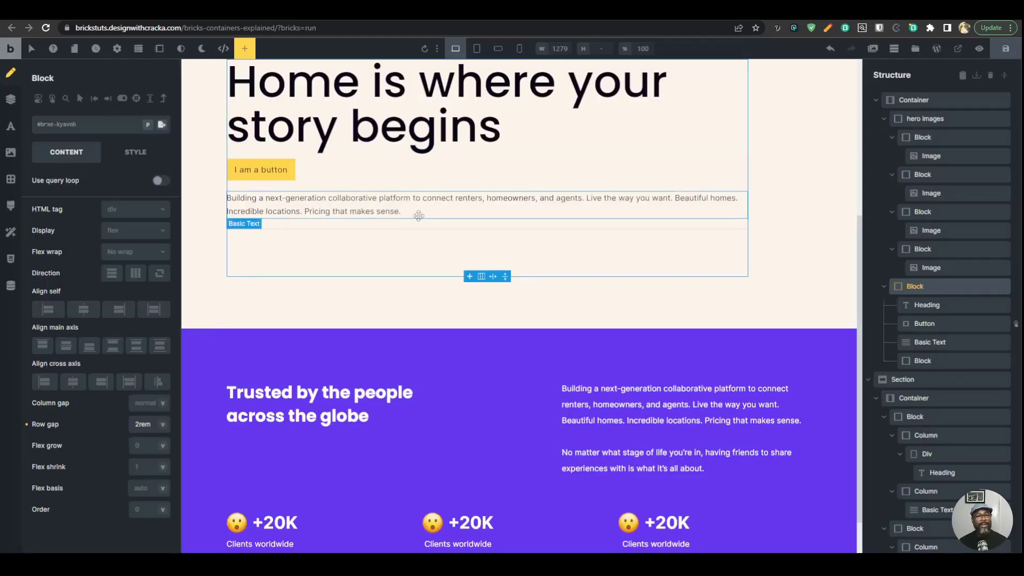
- Select the Basic Text paragraph below the button and jump to its parent Block with the Go to Parent Element shortcut
{"action": "left_click", "coordinate": [418, 209]}
{"action": "left_click", "coordinate": [161, 103]}
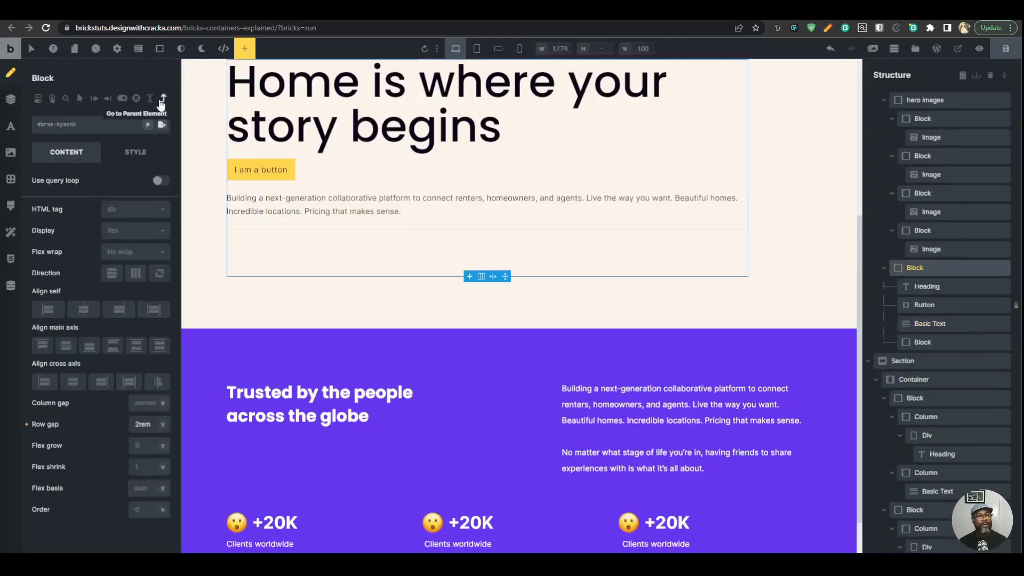
{"action": "scroll", "coordinate": [379, 197], "scroll_direction": "up", "scroll_amount": 2}
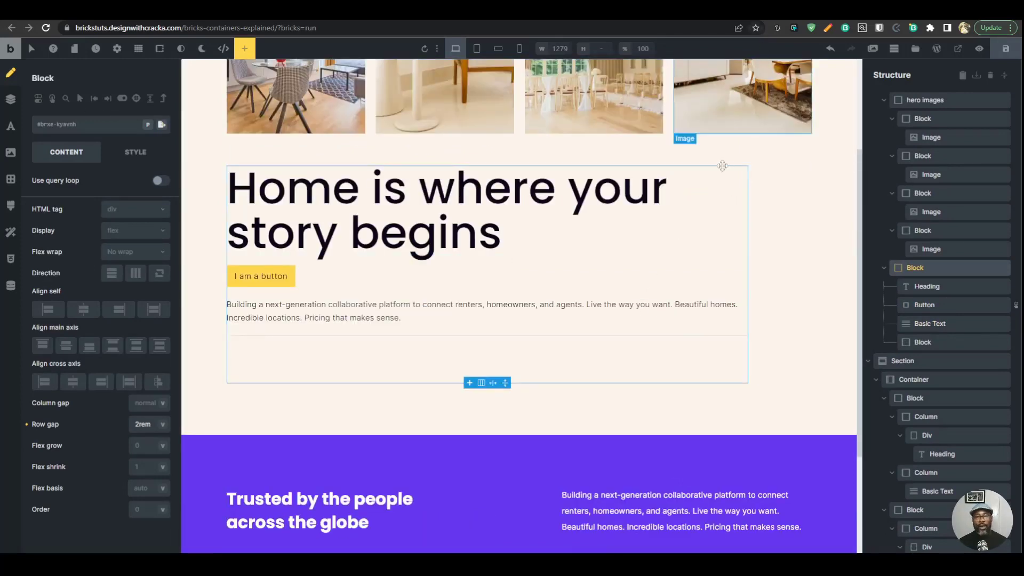
- Select the "Home is where your story begins" heading and look through its layout and typography style settings
{"action": "scroll", "coordinate": [413, 298], "scroll_direction": "up", "scroll_amount": 1}
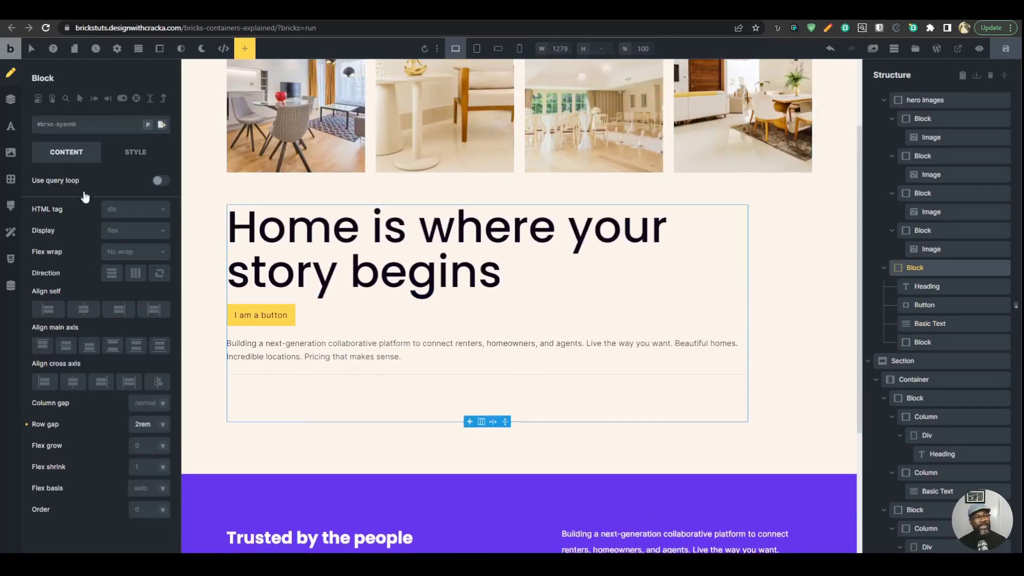
{"action": "scroll", "coordinate": [518, 243], "scroll_direction": "up", "scroll_amount": 2}
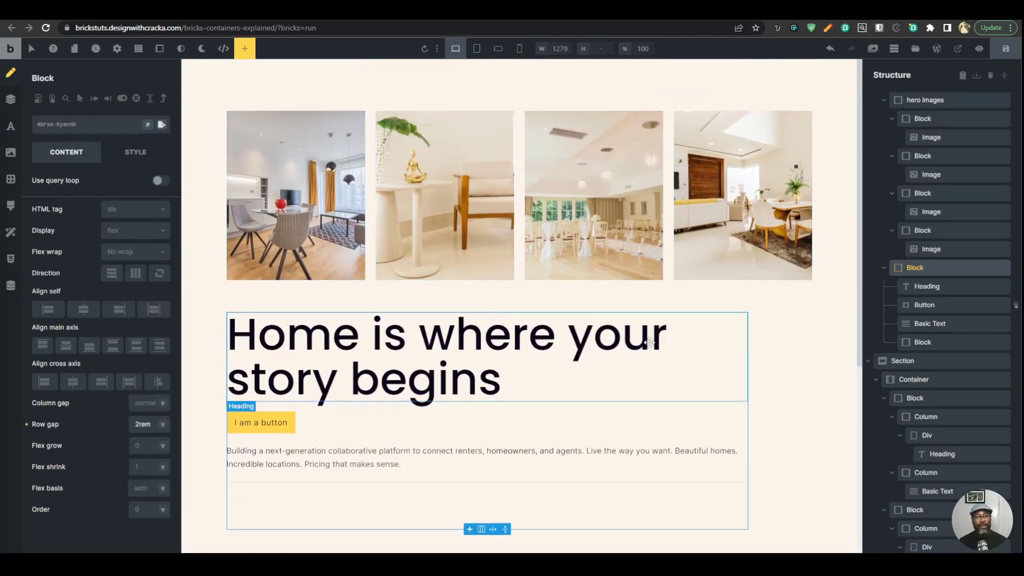
{"action": "left_click", "coordinate": [421, 352]}
{"action": "left_click", "coordinate": [140, 154]}
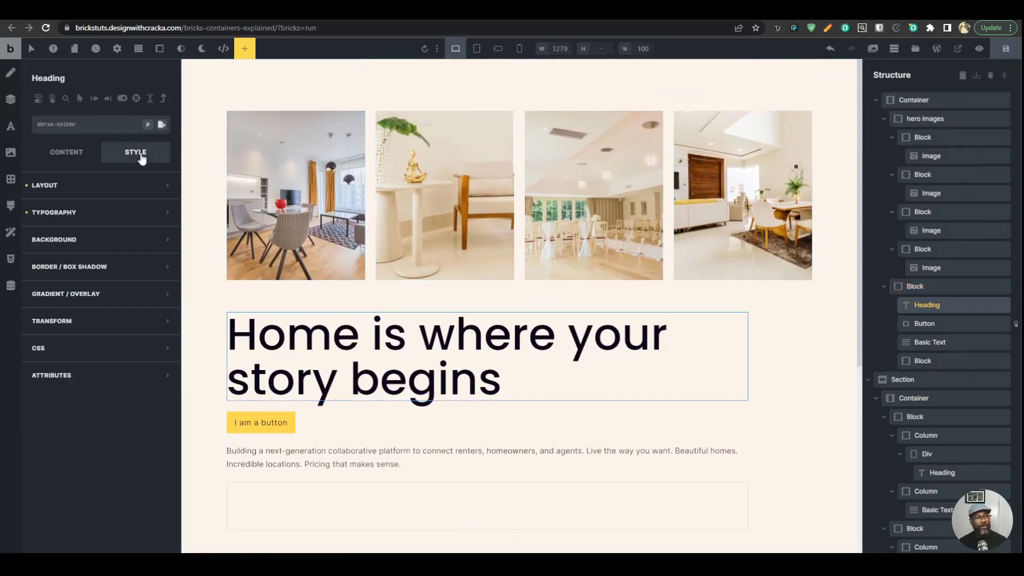
{"action": "left_click", "coordinate": [107, 185]}
{"action": "left_click", "coordinate": [106, 185]}
{"action": "left_click", "coordinate": [107, 213]}
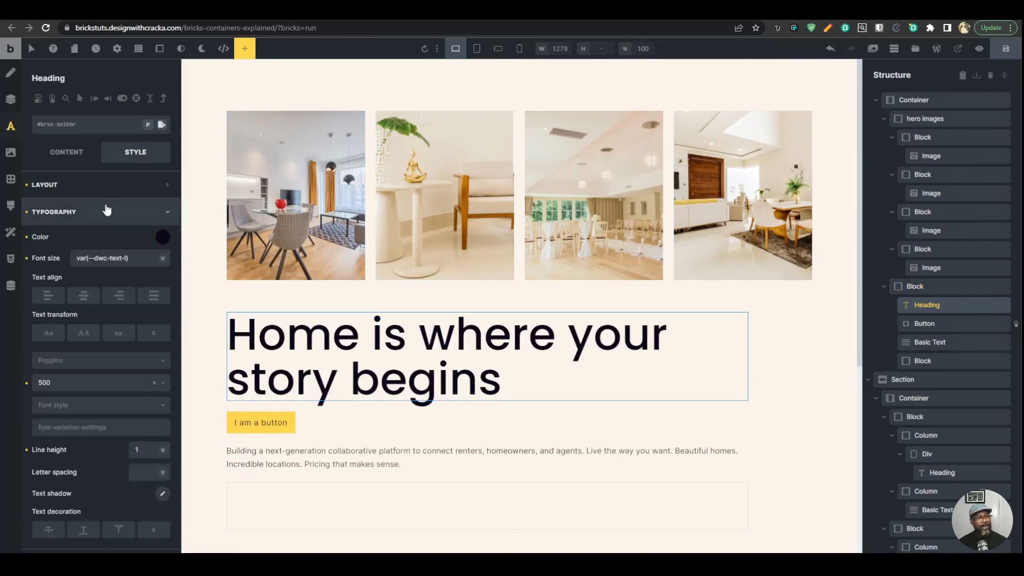
{"action": "left_click", "coordinate": [92, 185]}
{"action": "scroll", "coordinate": [104, 337], "scroll_direction": "down", "scroll_amount": 3}
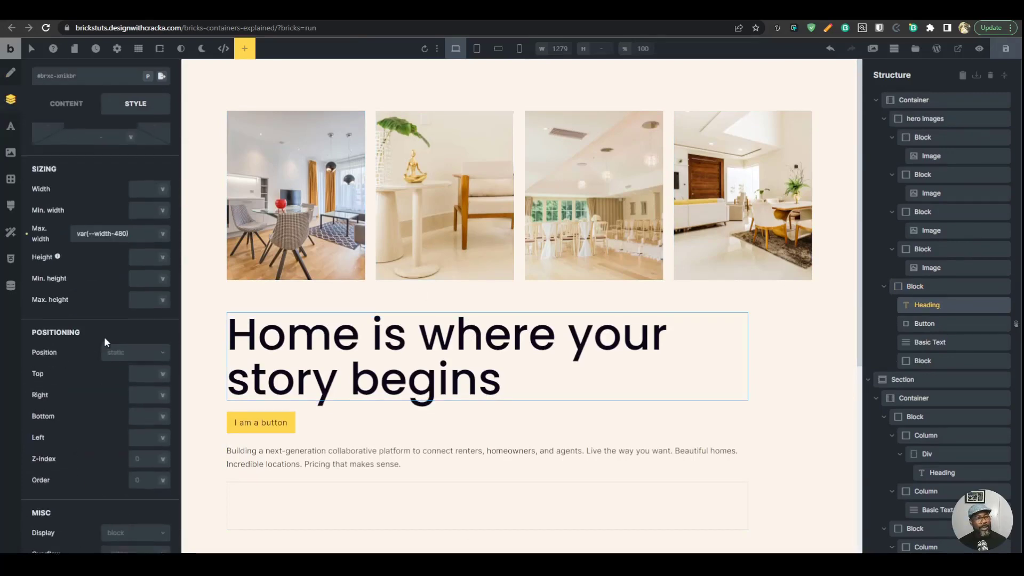
{"action": "scroll", "coordinate": [110, 329], "scroll_direction": "up", "scroll_amount": 3}
{"action": "scroll", "coordinate": [106, 313], "scroll_direction": "down", "scroll_amount": 5}
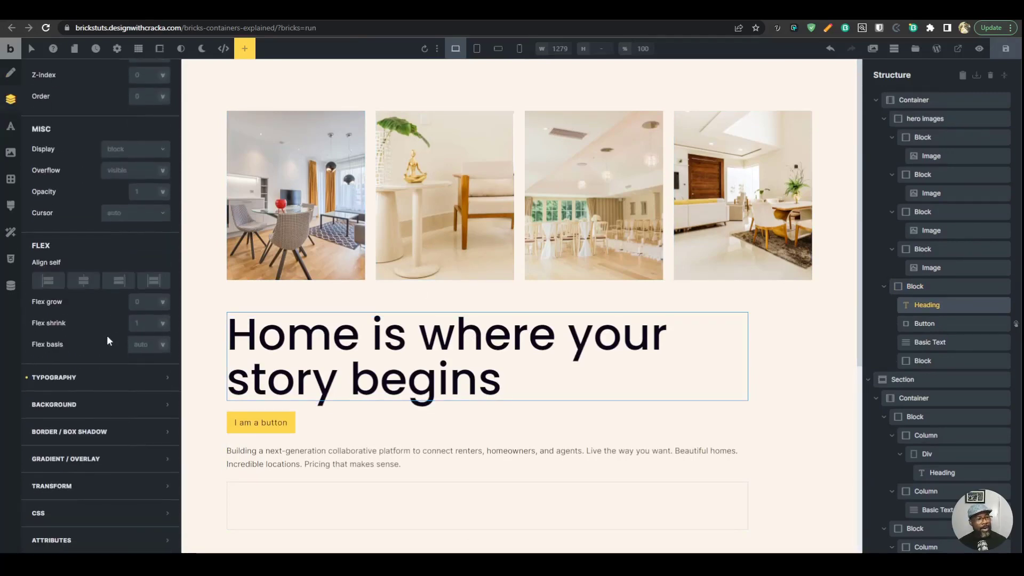
{"action": "scroll", "coordinate": [106, 335], "scroll_direction": "up", "scroll_amount": 5}
{"action": "left_click", "coordinate": [97, 184]}
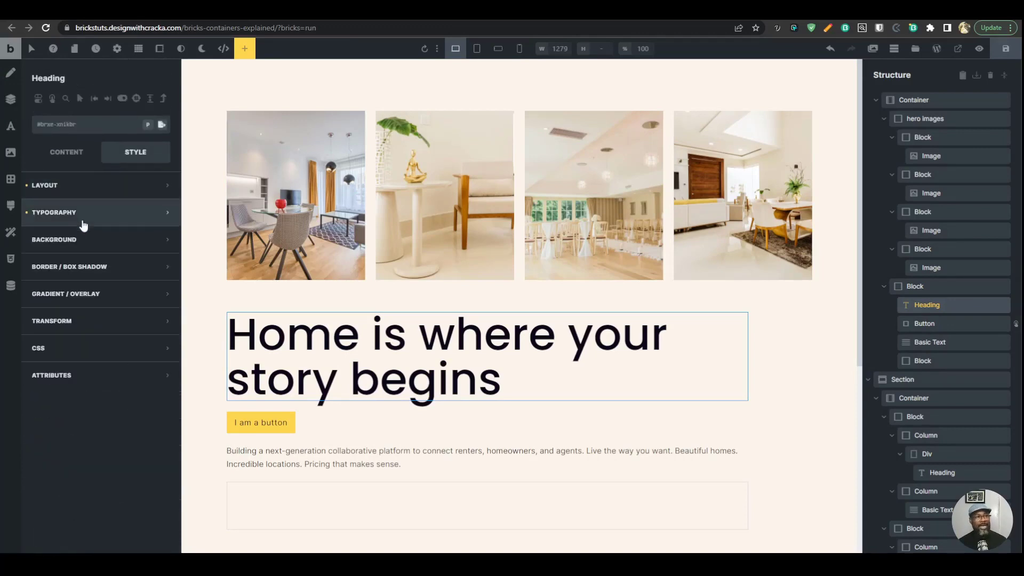
- Review the heading's spacing and sizing options, followed by its typography options, using the style shortcuts
{"action": "left_click", "coordinate": [6, 101]}
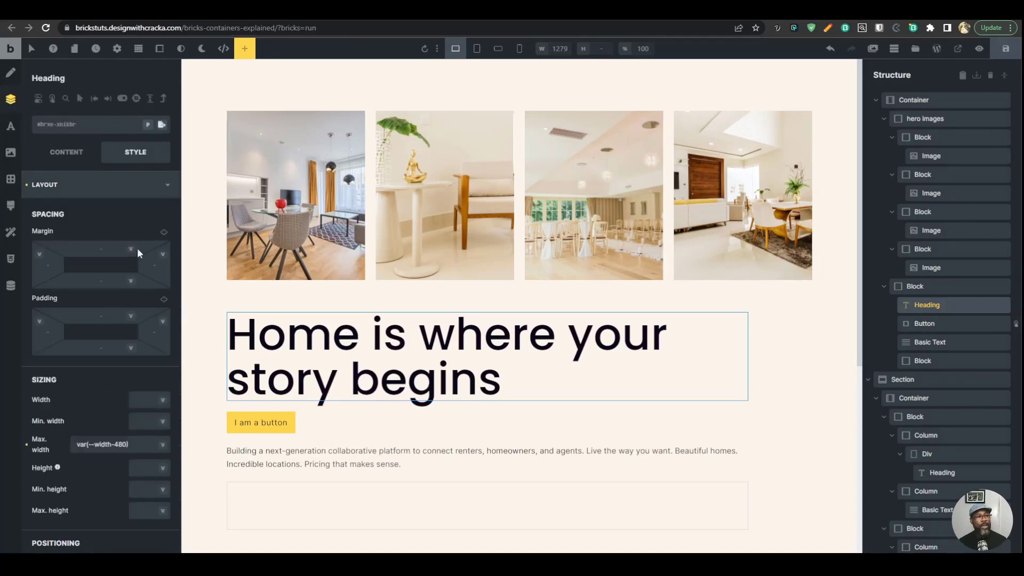
{"action": "scroll", "coordinate": [137, 248], "scroll_direction": "down", "scroll_amount": 3}
{"action": "scroll", "coordinate": [136, 370], "scroll_direction": "up", "scroll_amount": 3}
{"action": "scroll", "coordinate": [148, 391], "scroll_direction": "down", "scroll_amount": 1}
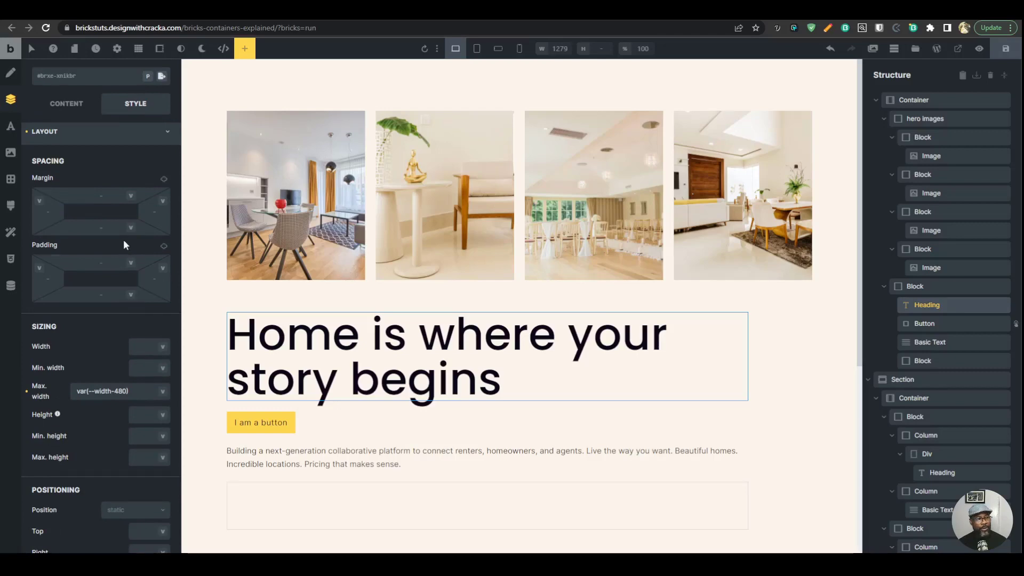
{"action": "scroll", "coordinate": [124, 238], "scroll_direction": "up", "scroll_amount": 2}
{"action": "left_click", "coordinate": [11, 126]}
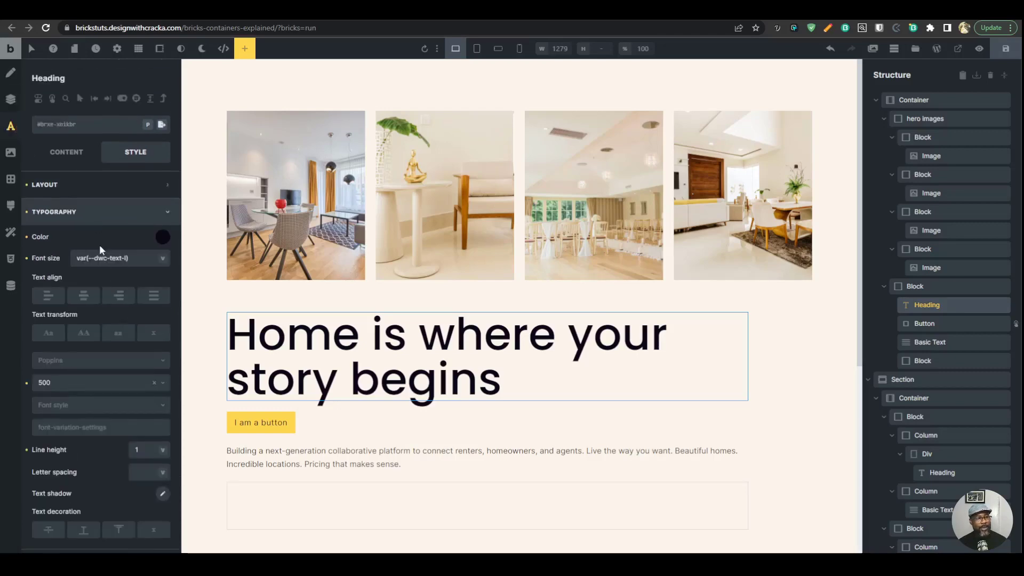
{"action": "scroll", "coordinate": [134, 299], "scroll_direction": "down", "scroll_amount": 2}
{"action": "scroll", "coordinate": [134, 300], "scroll_direction": "up", "scroll_amount": 2}
- Examine the heading's border, gradient, transform, attributes, CSS and background settings, returning to its layout settings
{"action": "left_click", "coordinate": [8, 181]}
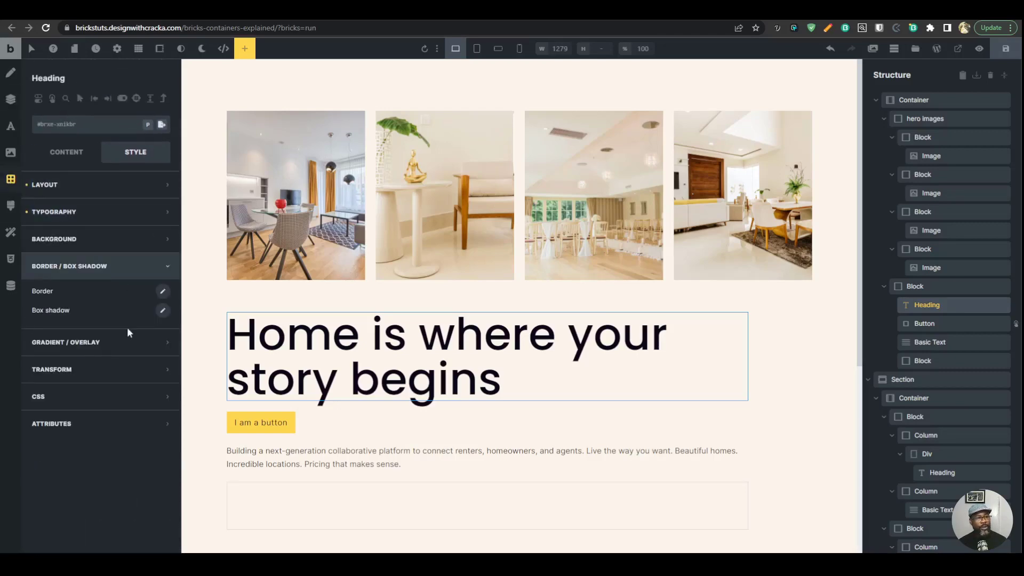
{"action": "left_click", "coordinate": [10, 207]}
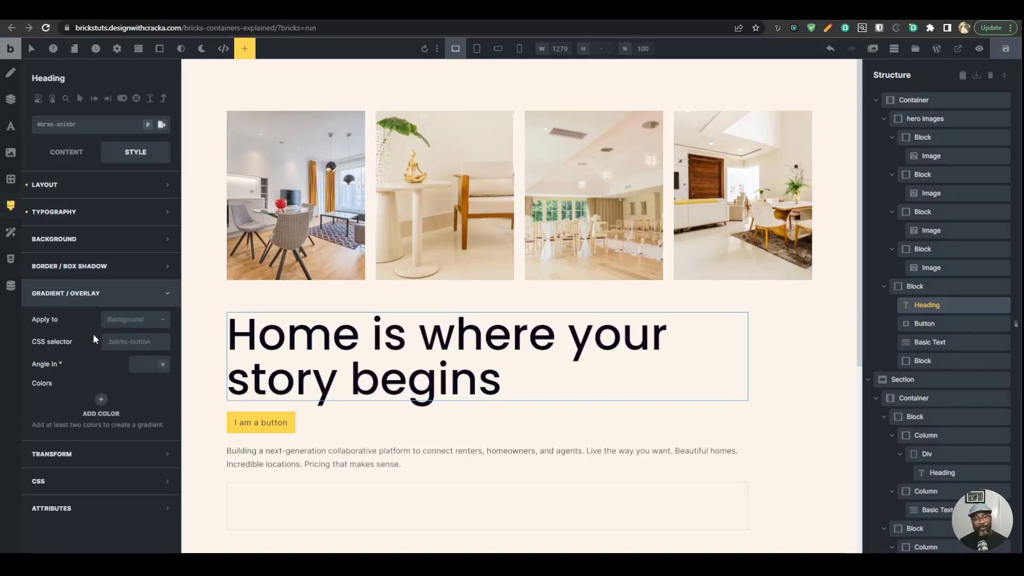
{"action": "left_click", "coordinate": [10, 232]}
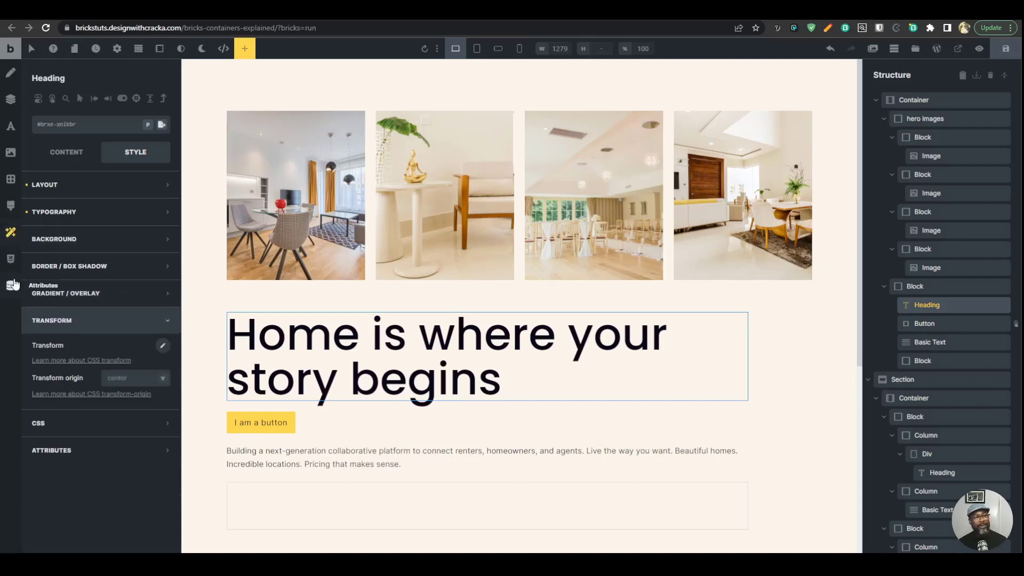
{"action": "left_click", "coordinate": [13, 284]}
{"action": "left_click", "coordinate": [10, 259]}
{"action": "left_click", "coordinate": [10, 232]}
{"action": "left_click", "coordinate": [10, 211]}
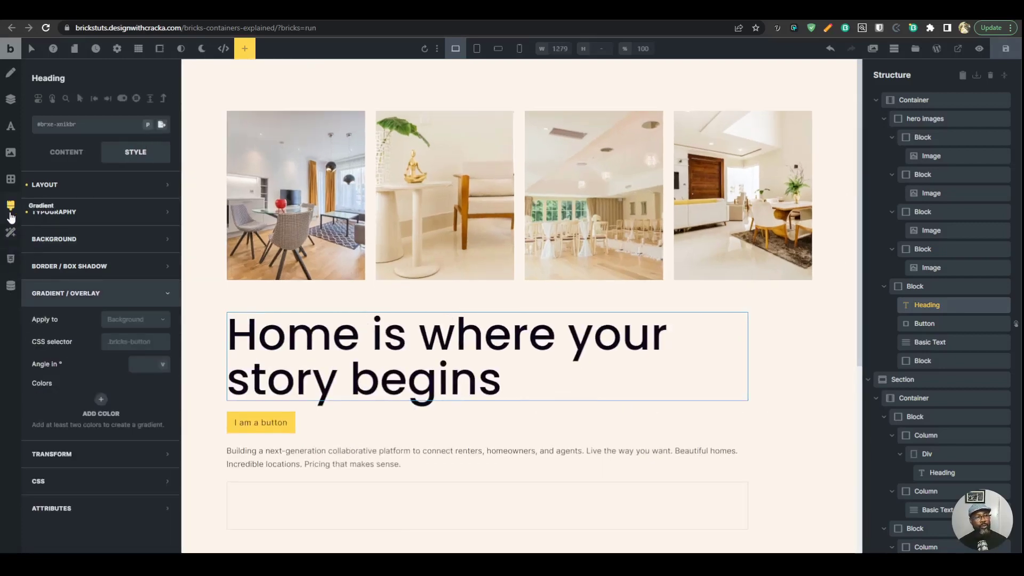
{"action": "left_click", "coordinate": [10, 178]}
{"action": "left_click", "coordinate": [10, 152]}
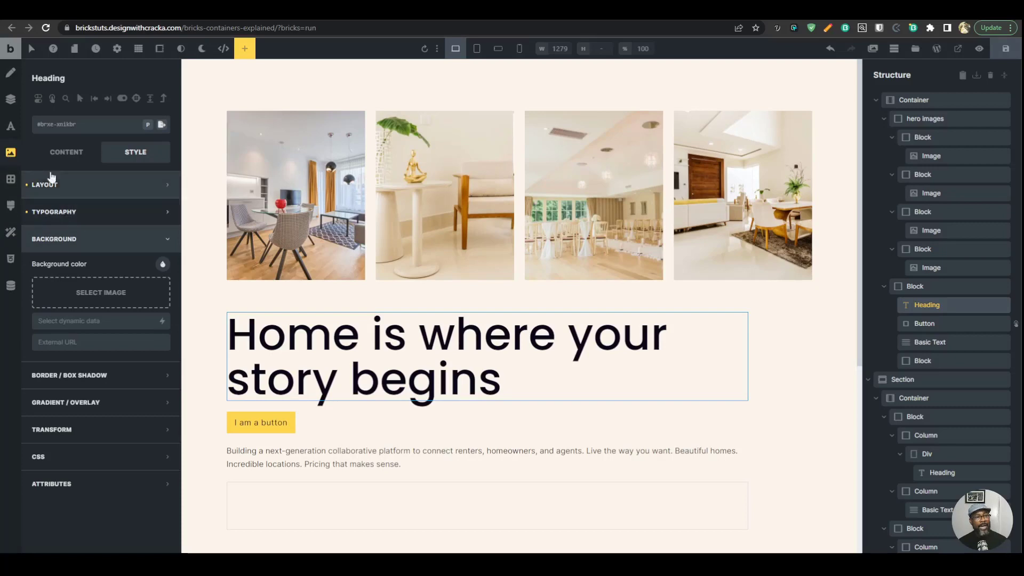
{"action": "left_click", "coordinate": [10, 98]}
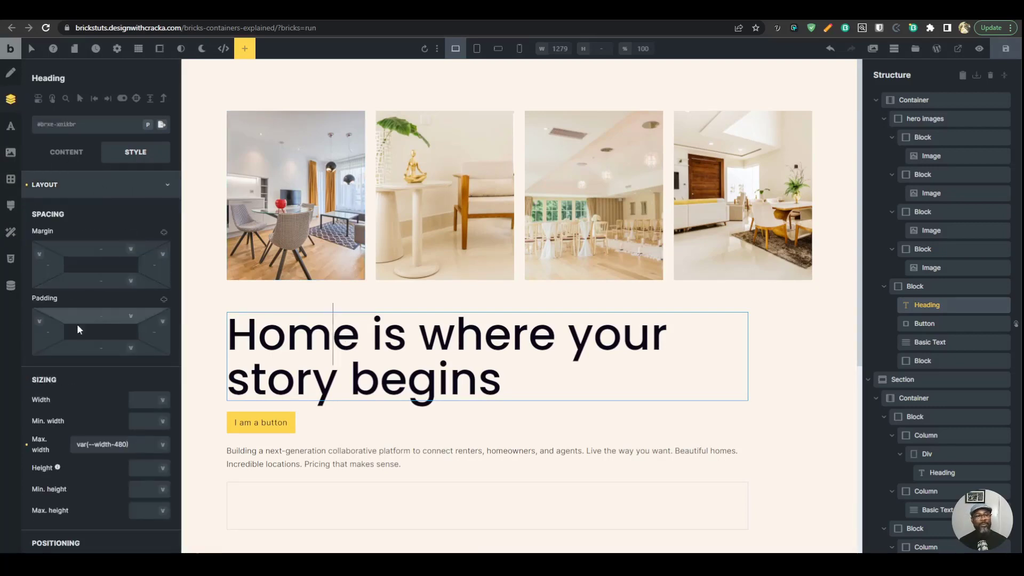
- Examine the heading's text and HTML tag in its content settings and return to the style settings
{"action": "left_click", "coordinate": [456, 337]}
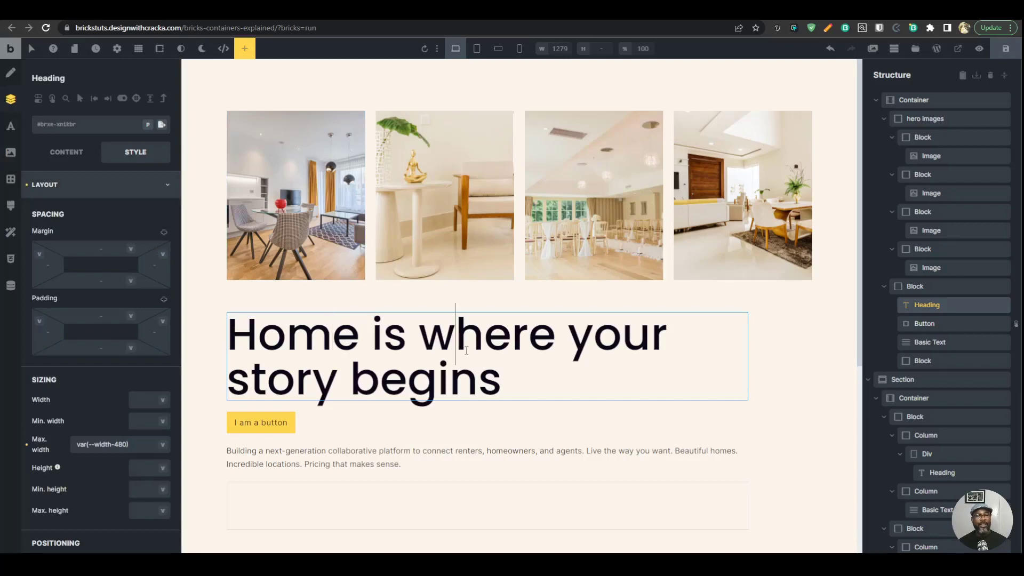
{"action": "left_click", "coordinate": [250, 273]}
{"action": "left_click", "coordinate": [255, 332]}
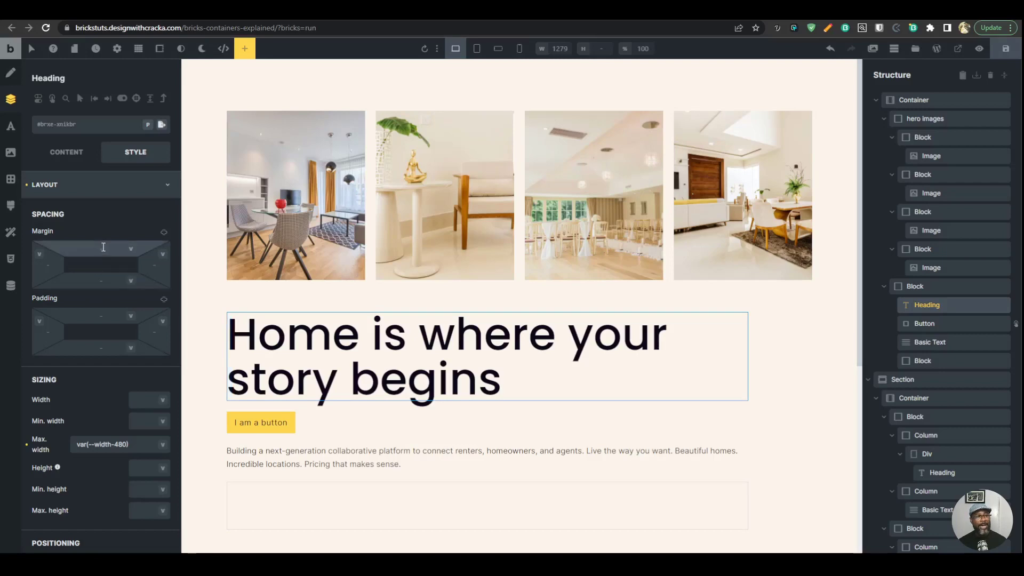
{"action": "left_click", "coordinate": [66, 153]}
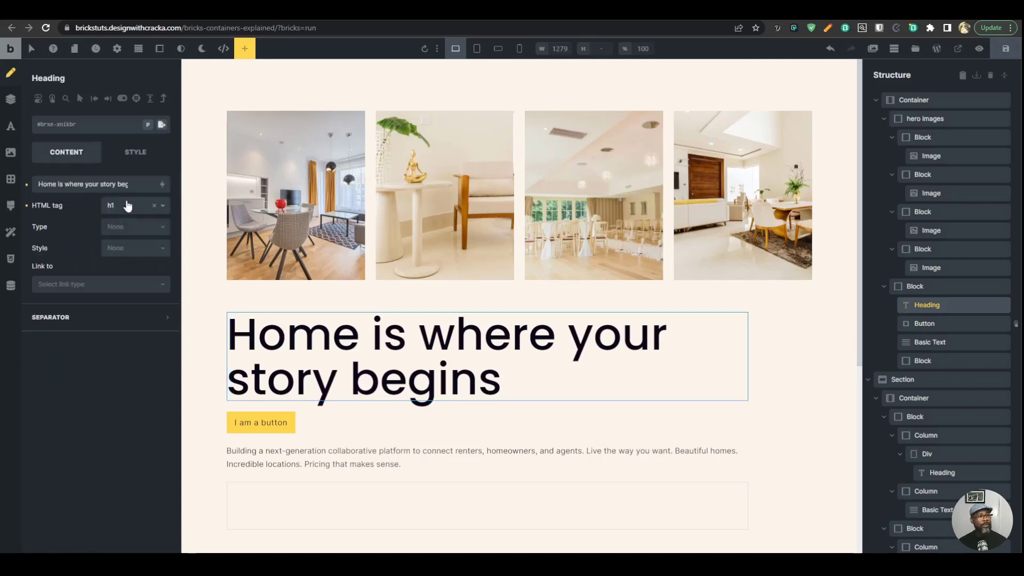
{"action": "left_click", "coordinate": [133, 152]}
- Clear the heading's font size and reapply the text-l typography variable from the CSS variables picker
{"action": "left_click", "coordinate": [6, 128]}
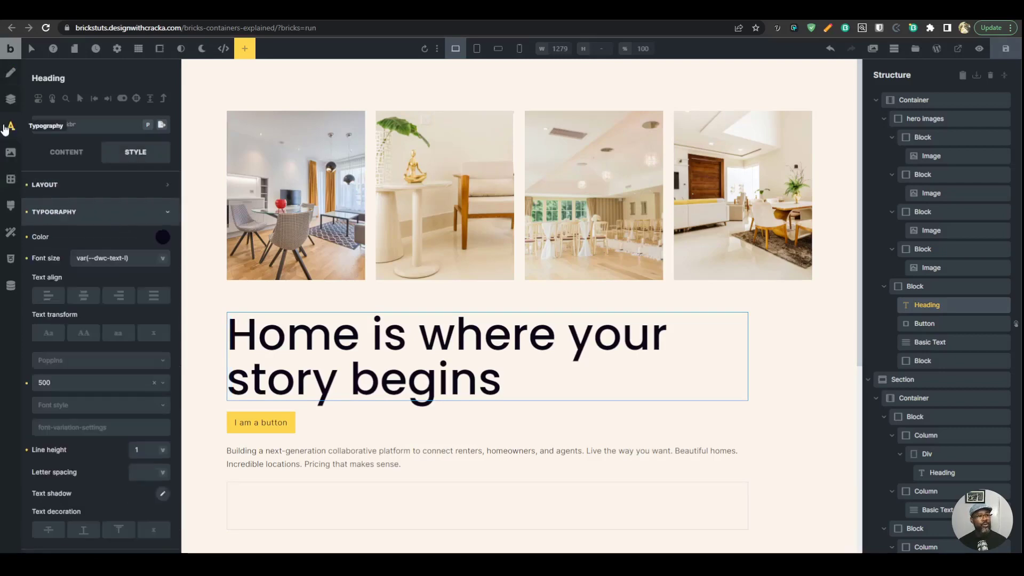
{"action": "left_click_drag", "start_coordinate": [132, 259], "coordinate": [27, 267]}
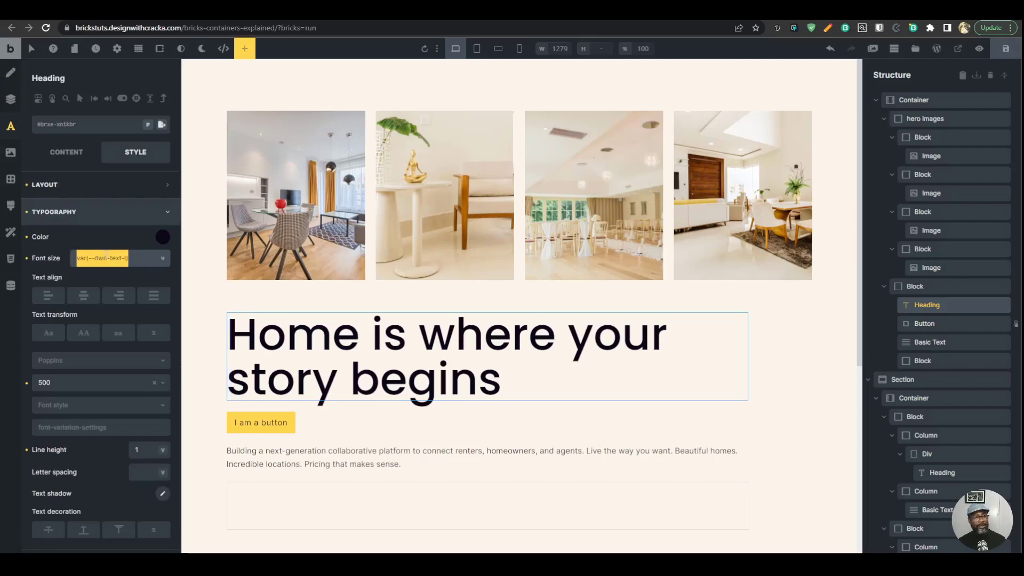
{"action": "key", "text": "BackSpace"}
{"action": "left_click", "coordinate": [163, 264]}
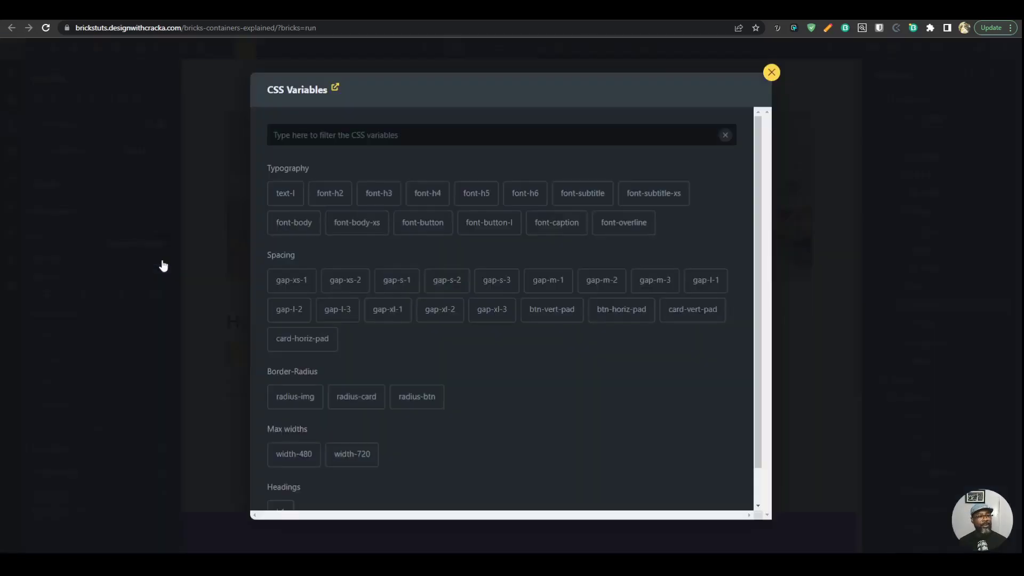
{"action": "left_click", "coordinate": [188, 291]}
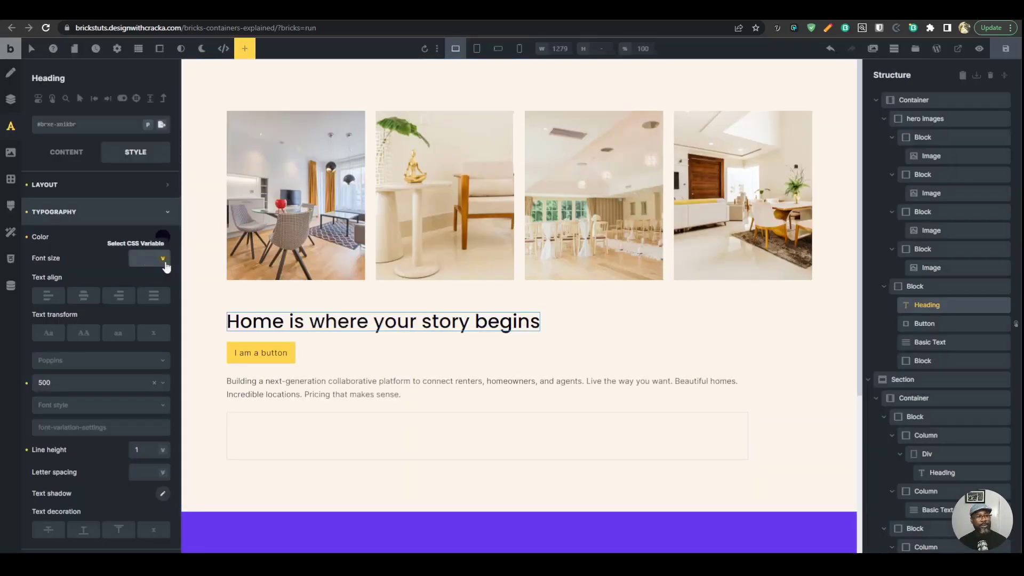
{"action": "left_click", "coordinate": [161, 262]}
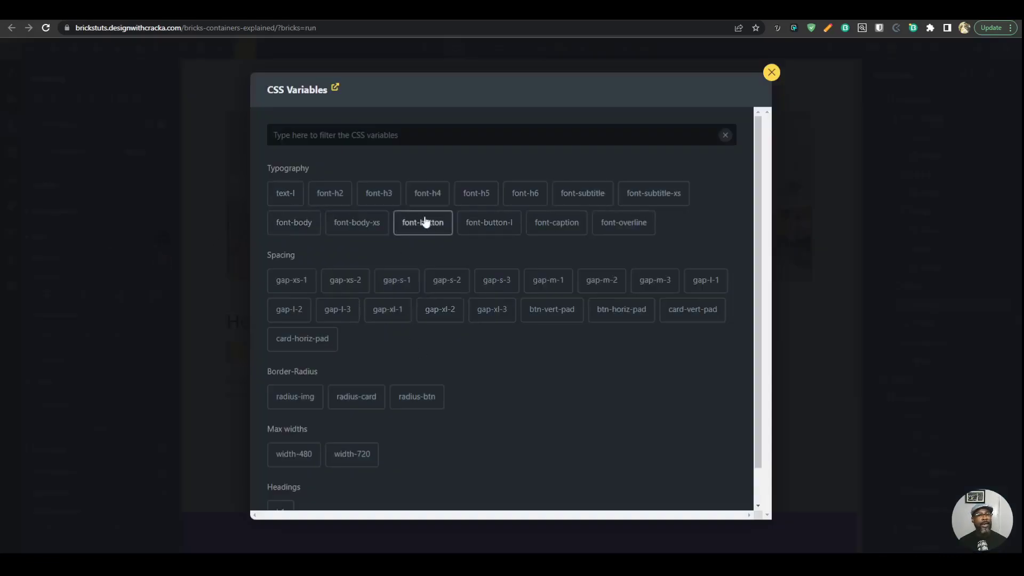
{"action": "left_click", "coordinate": [284, 200]}
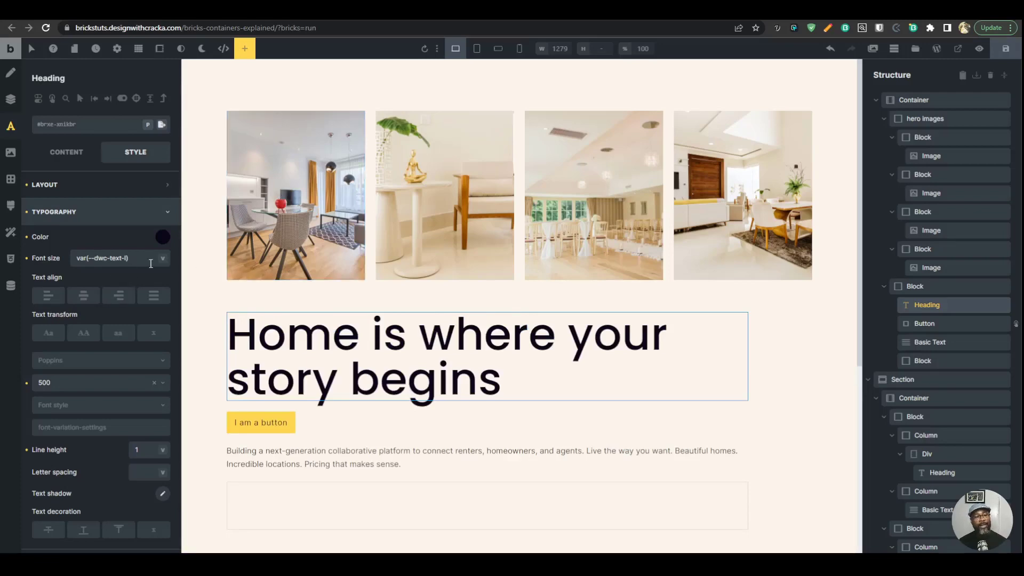
- Clear the heading's font size and browse the variable suggestions matching dwc
{"action": "left_click", "coordinate": [26, 258]}
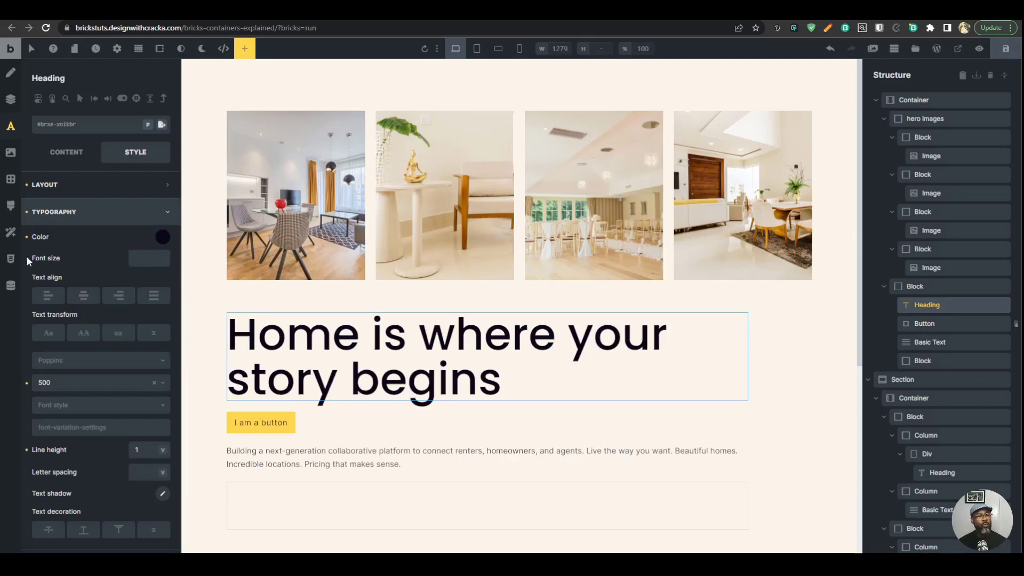
{"action": "left_click", "coordinate": [136, 258]}
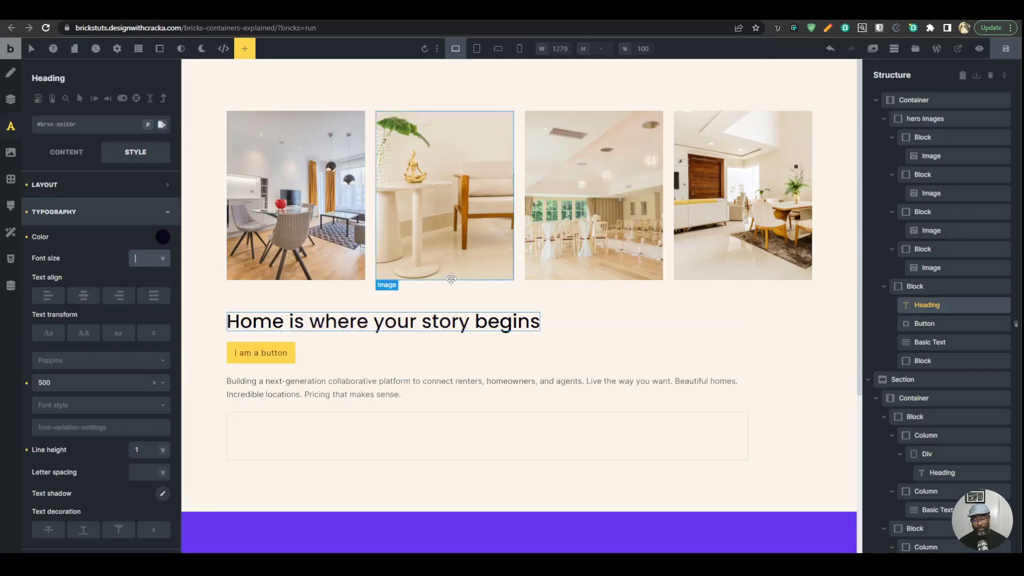
{"action": "type", "text": "dwc"}
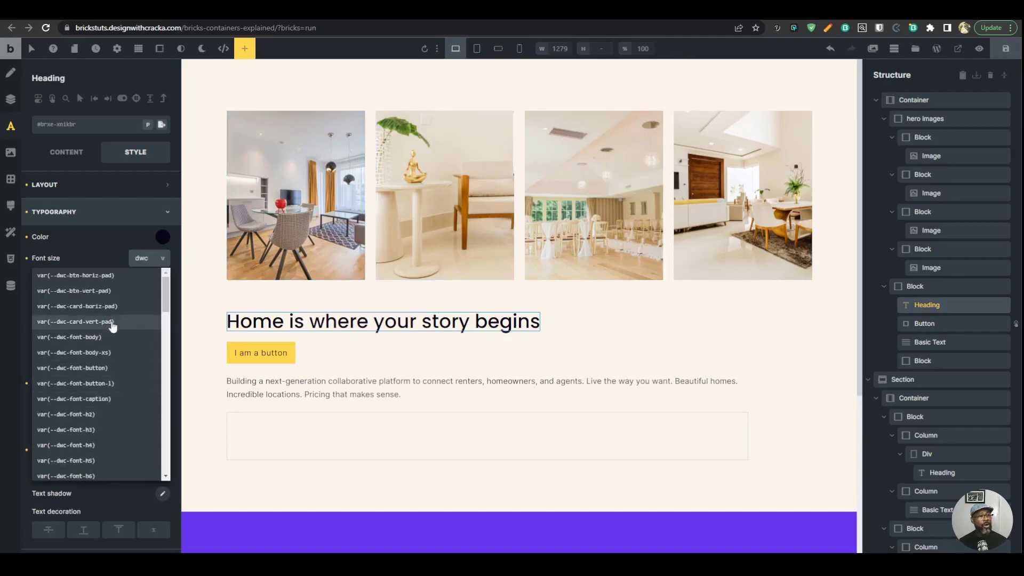
{"action": "scroll", "coordinate": [91, 373], "scroll_direction": "down", "scroll_amount": 5}
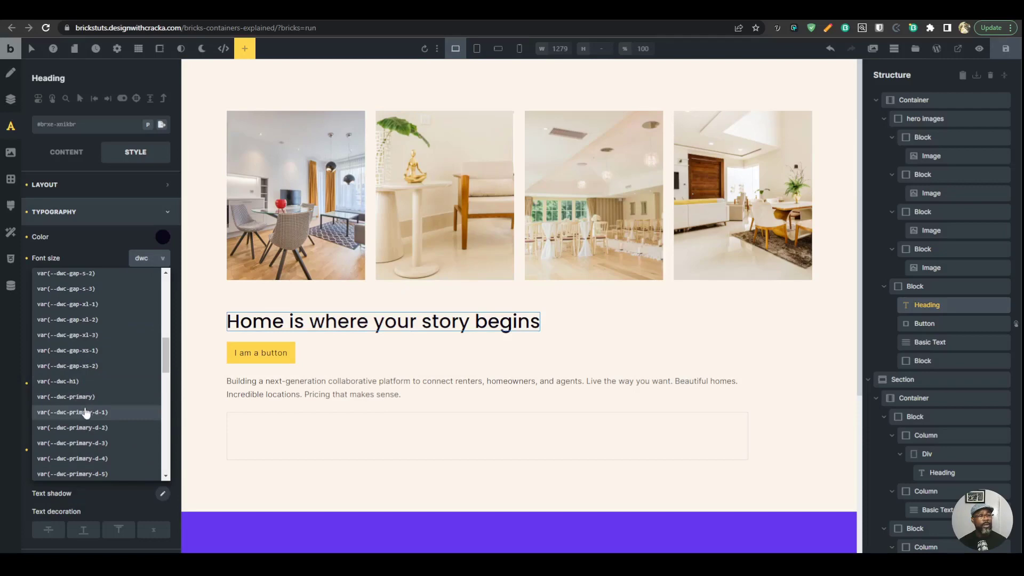
{"action": "scroll", "coordinate": [85, 412], "scroll_direction": "down", "scroll_amount": 2}
- Filter the font size suggestions by h1 and apply var(--dwc-h1) to the heading
{"action": "double_click", "coordinate": [153, 263]}
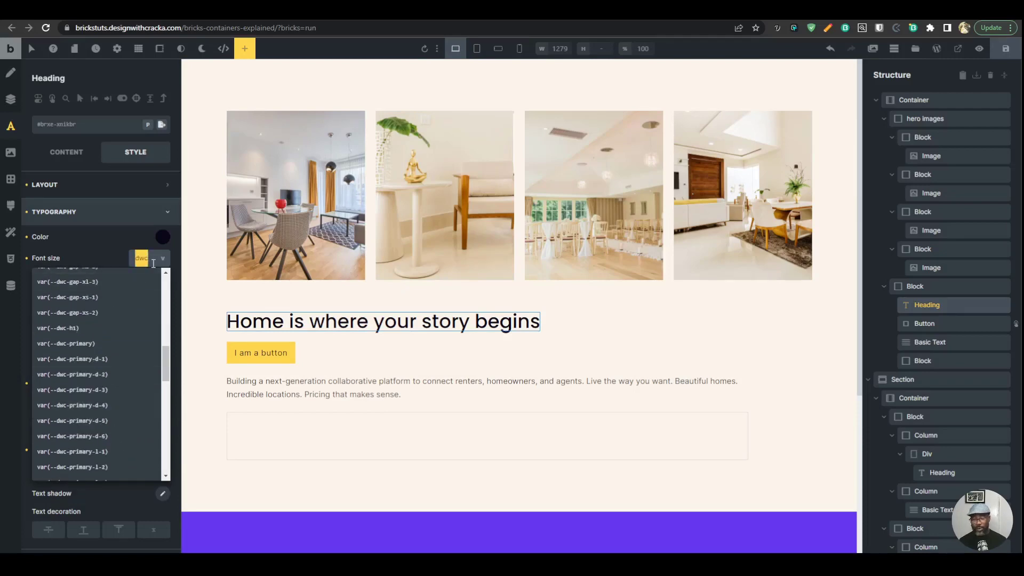
{"action": "key", "text": "BackSpace"}
{"action": "type", "text": "h1"}
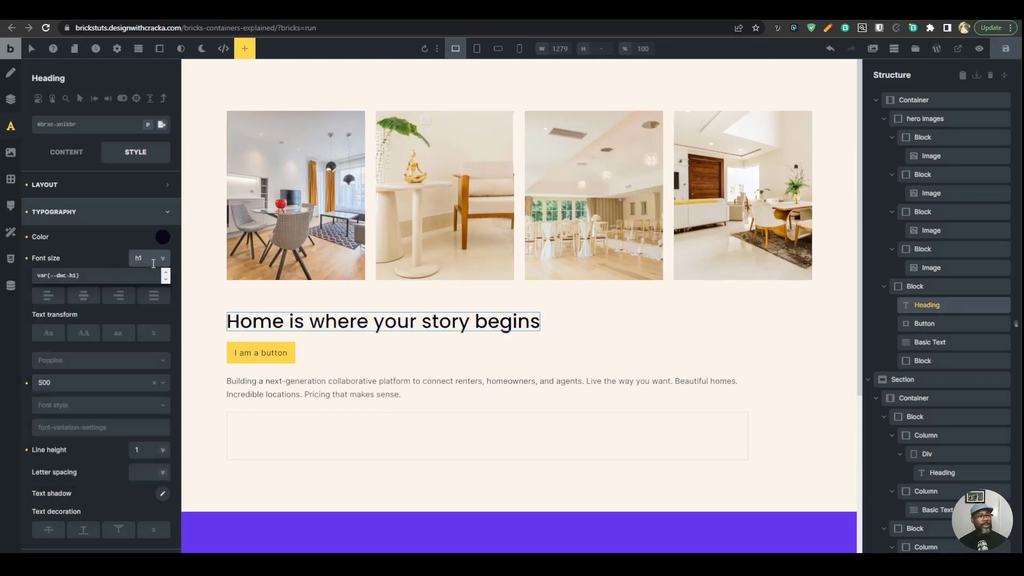
{"action": "left_click", "coordinate": [60, 276]}
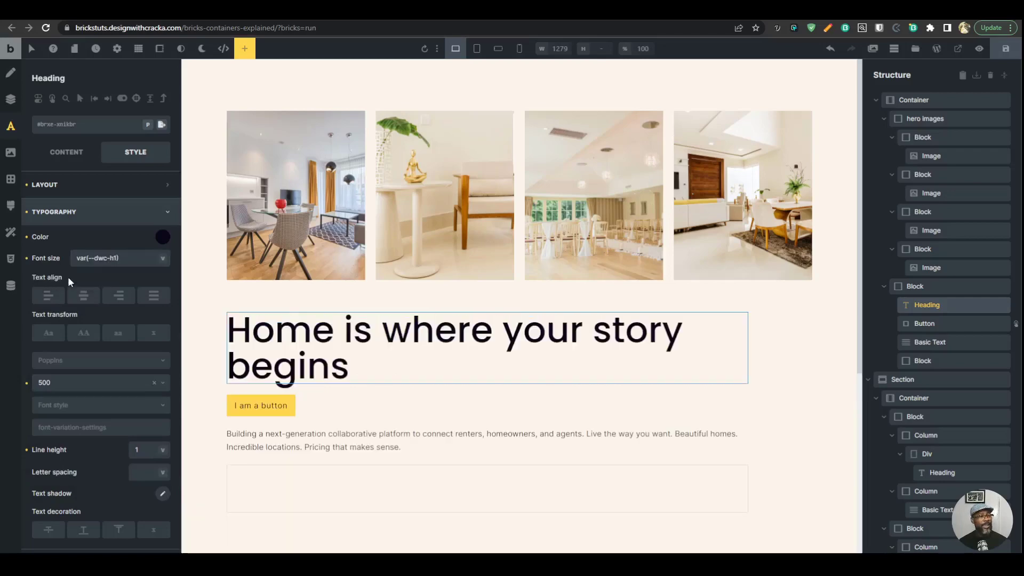
- Clear the heading's font size, filter the variable suggestions by h2, and browse the broader suggestions matching h
{"action": "triple_click", "coordinate": [131, 258]}
{"action": "key", "text": "BackSpace"}
{"action": "type", "text": "h2"}
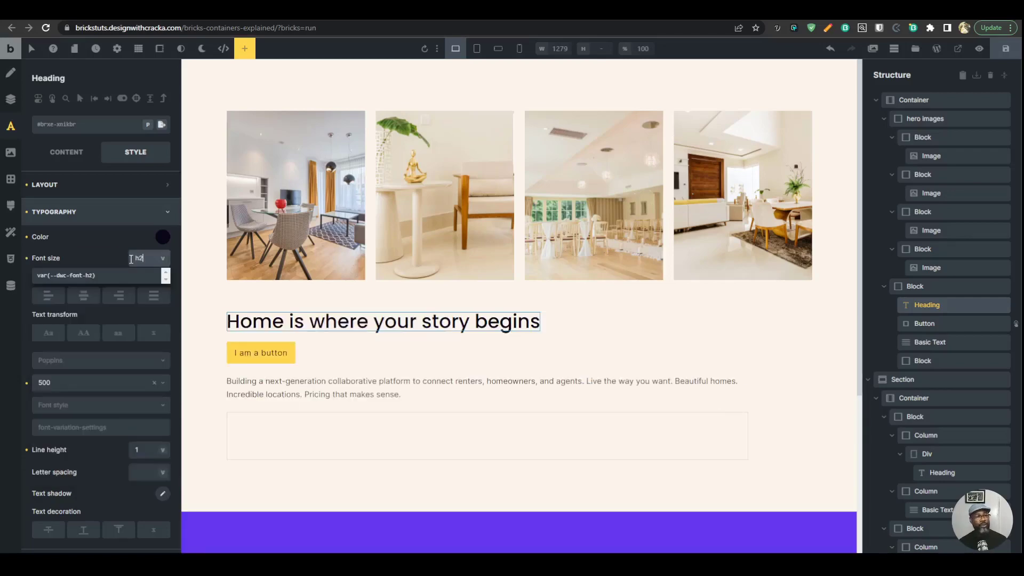
{"action": "key", "text": "BackSpace"}
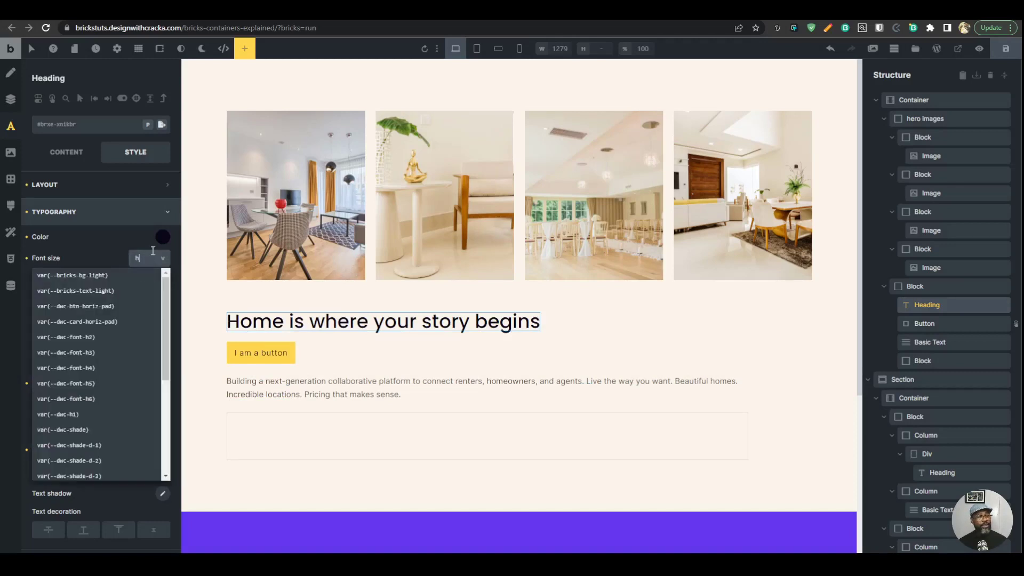
{"action": "scroll", "coordinate": [107, 381], "scroll_direction": "down", "scroll_amount": 4}
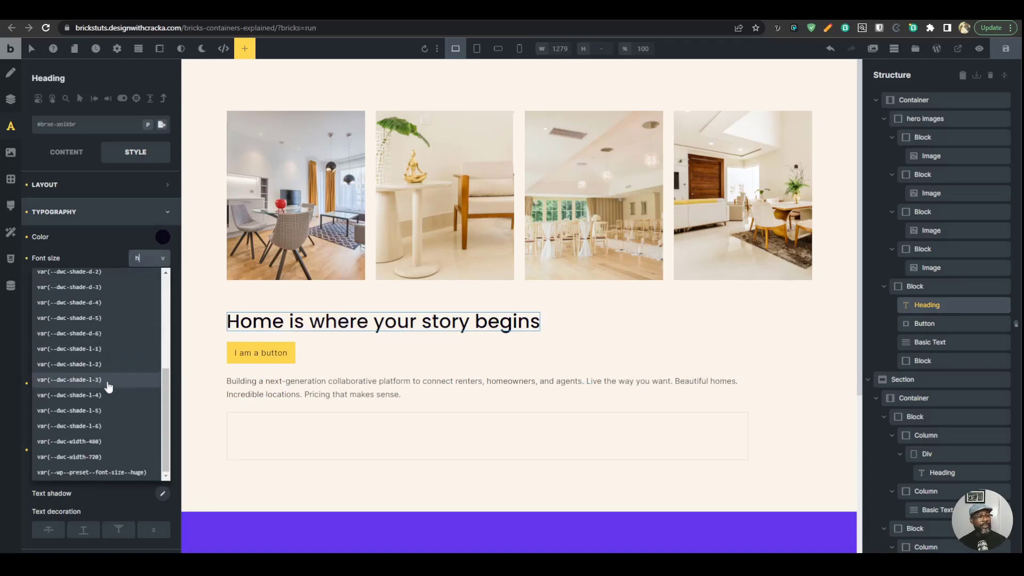
{"action": "scroll", "coordinate": [108, 386], "scroll_direction": "up", "scroll_amount": 5}
- Try filtering the heading's font size suggestions by h2 and by var, and clear the entry
{"action": "left_click", "coordinate": [143, 258]}
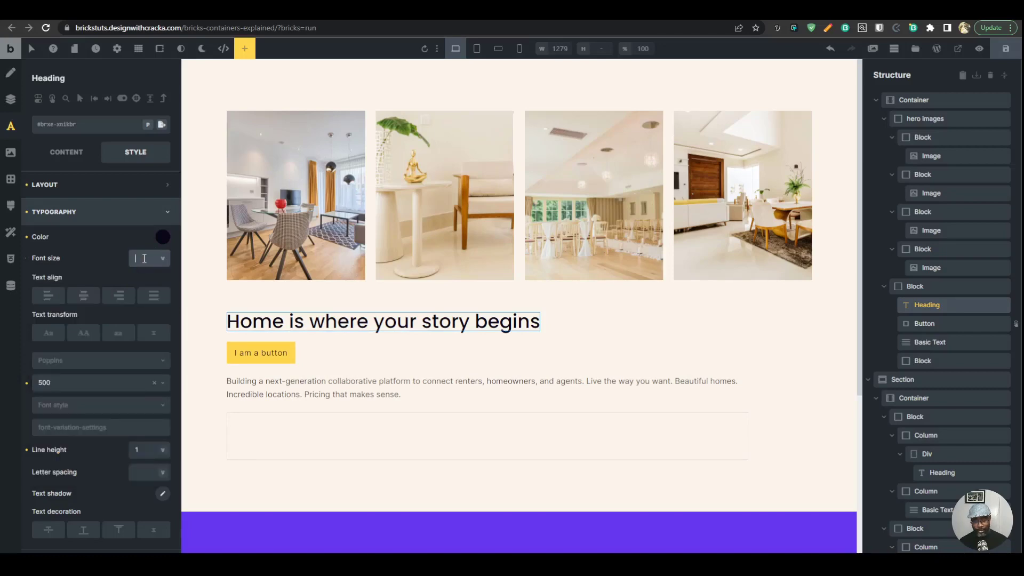
{"action": "type", "text": "h2"}
{"action": "type", "text": "v"}
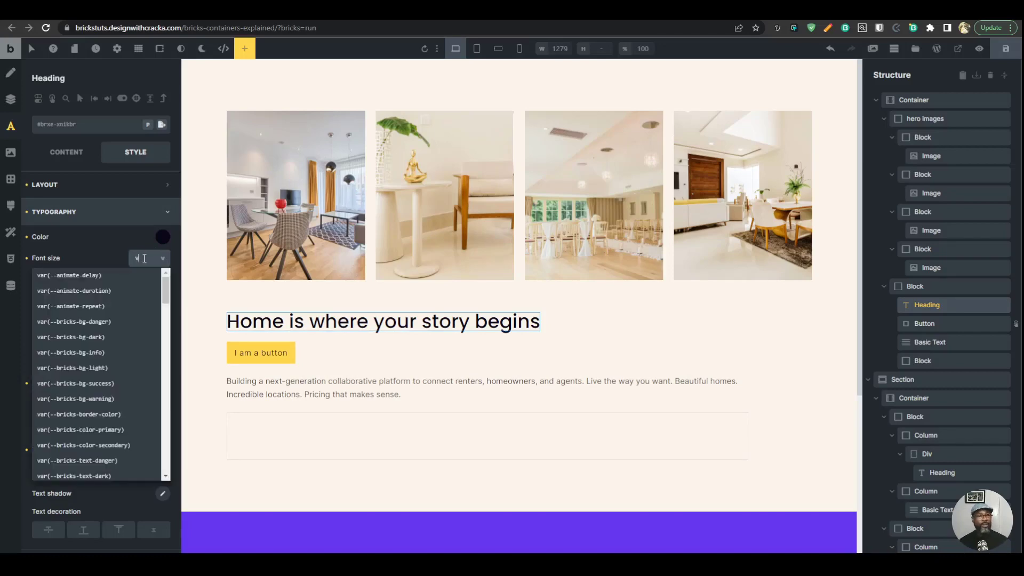
{"action": "type", "text": "ar"}
{"action": "key", "text": "BackSpace"}
{"action": "key", "text": "BackSpace"}
{"action": "key", "text": "BackSpace"}
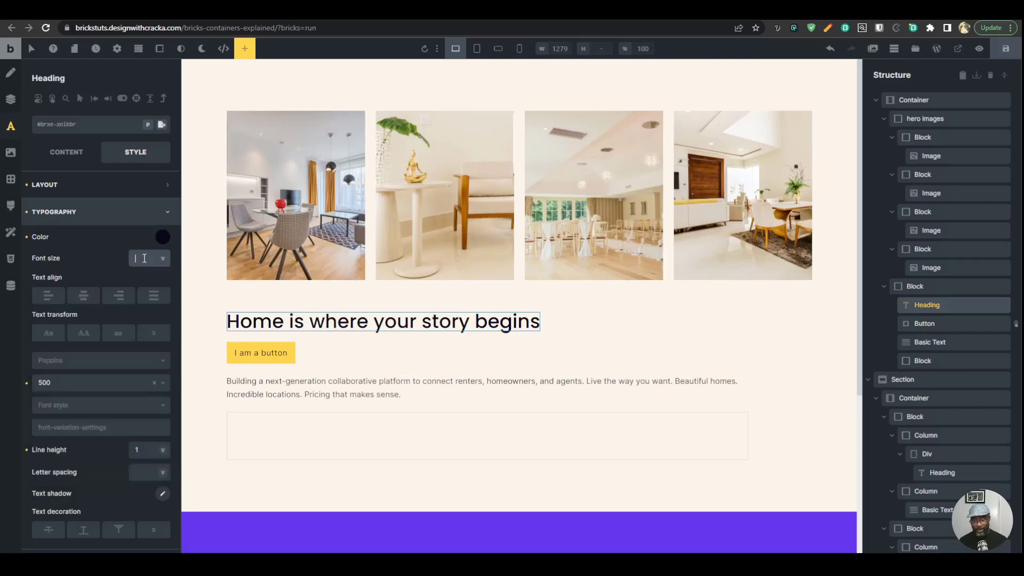
- Filter the heading's font size suggestions by text and apply var(--dwc-text-l)
{"action": "type", "text": "("}
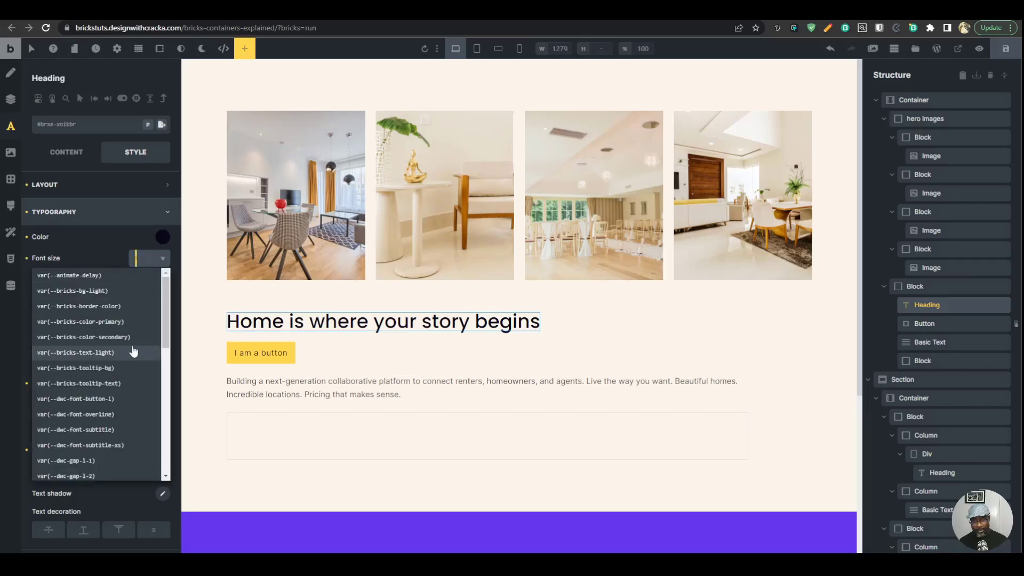
{"action": "type", "text": "text"}
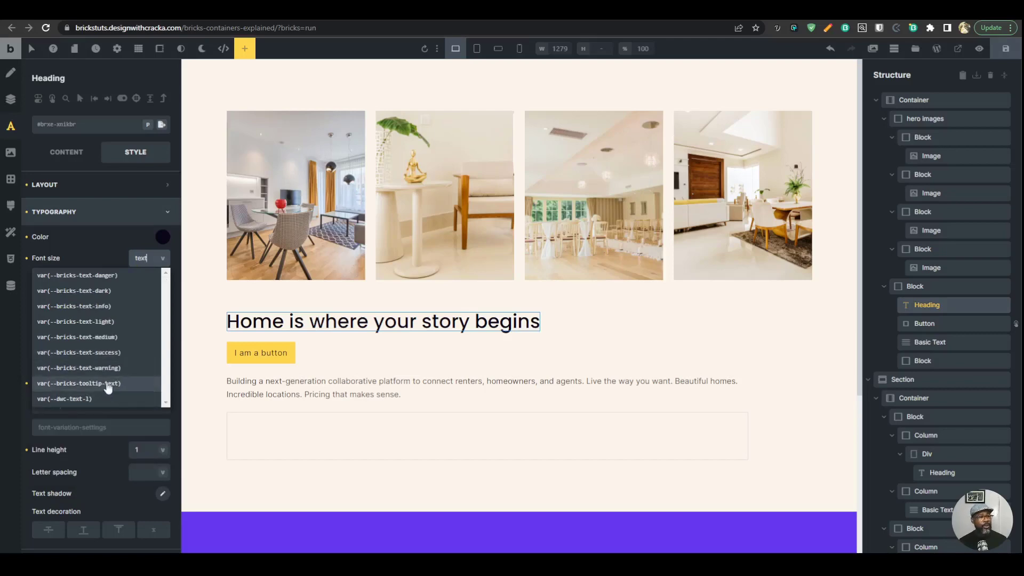
{"action": "scroll", "coordinate": [84, 370], "scroll_direction": "down", "scroll_amount": 1}
{"action": "scroll", "coordinate": [85, 371], "scroll_direction": "down", "scroll_amount": 2}
{"action": "left_click", "coordinate": [85, 346]}
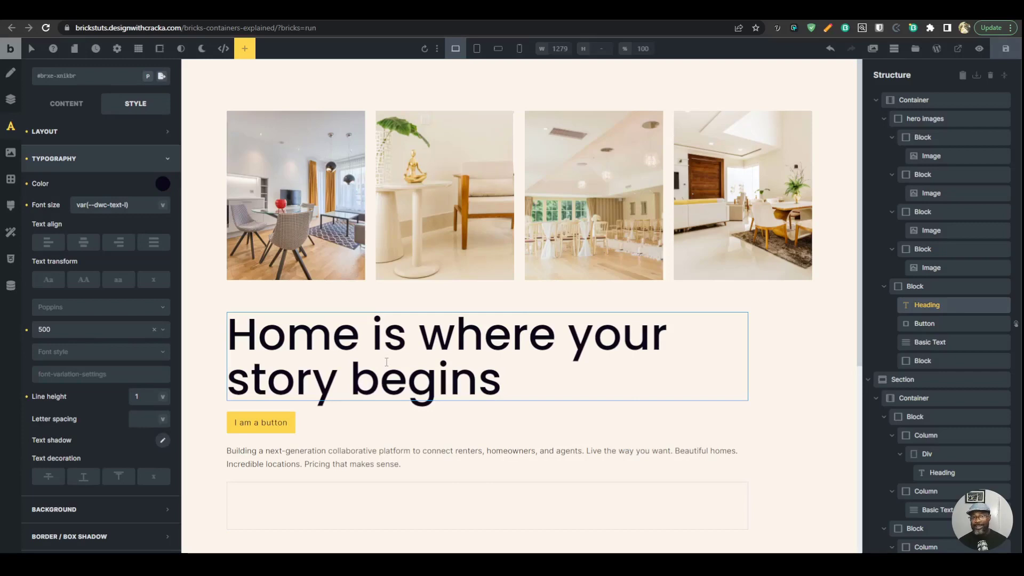
- Examine the CSS variables available for the heading's font size, filter them by text, and close the picker
{"action": "scroll", "coordinate": [32, 373], "scroll_direction": "up", "scroll_amount": 1}
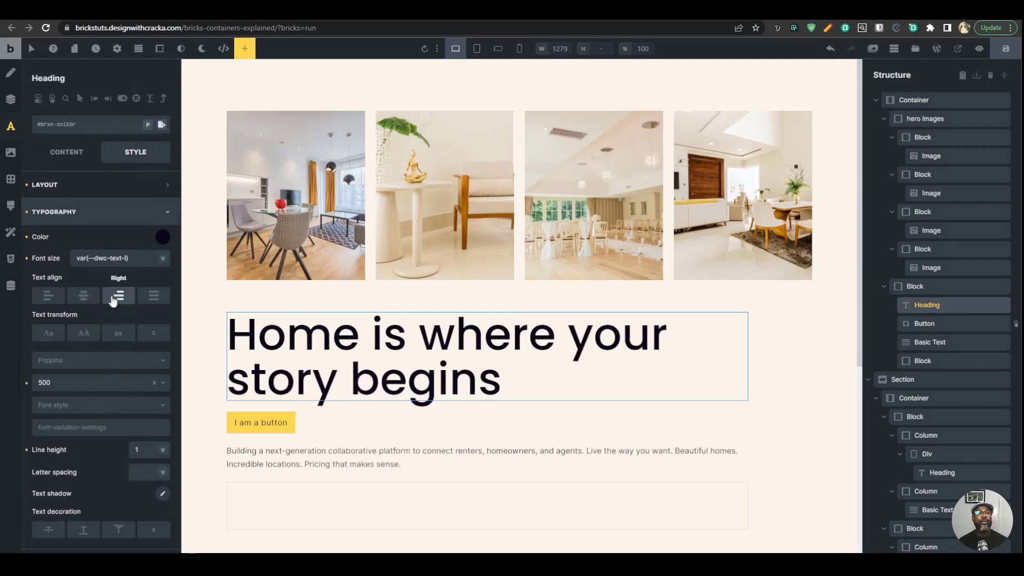
{"action": "left_click", "coordinate": [163, 258]}
{"action": "scroll", "coordinate": [389, 365], "scroll_direction": "down", "scroll_amount": 1}
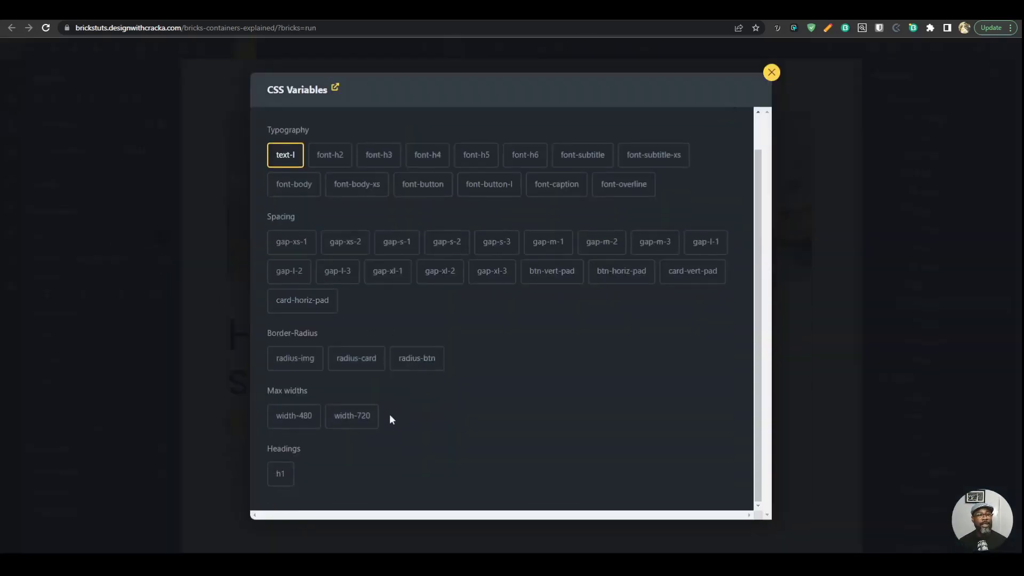
{"action": "scroll", "coordinate": [373, 358], "scroll_direction": "up", "scroll_amount": 1}
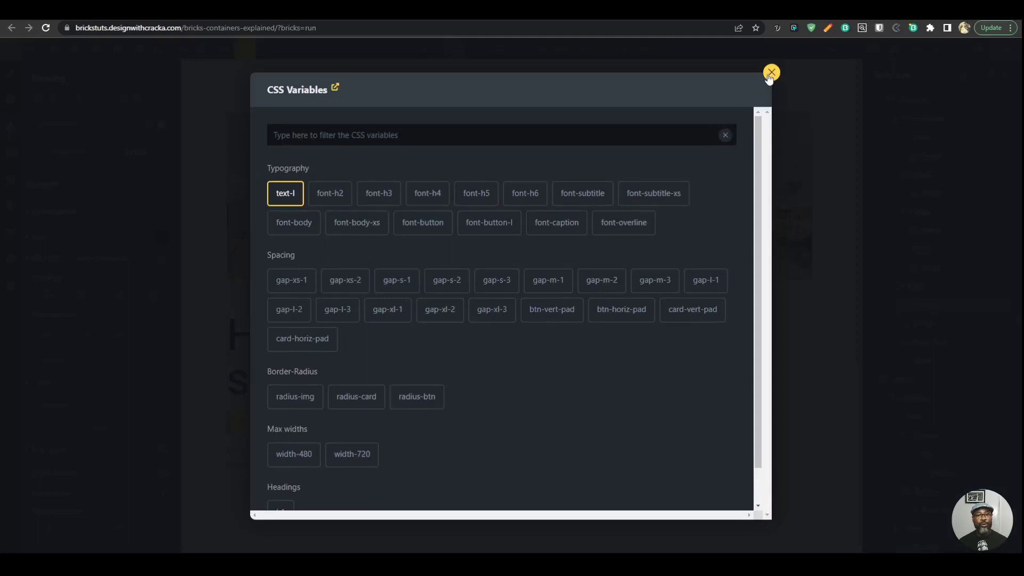
{"action": "left_click", "coordinate": [448, 138]}
{"action": "type", "text": "text"}
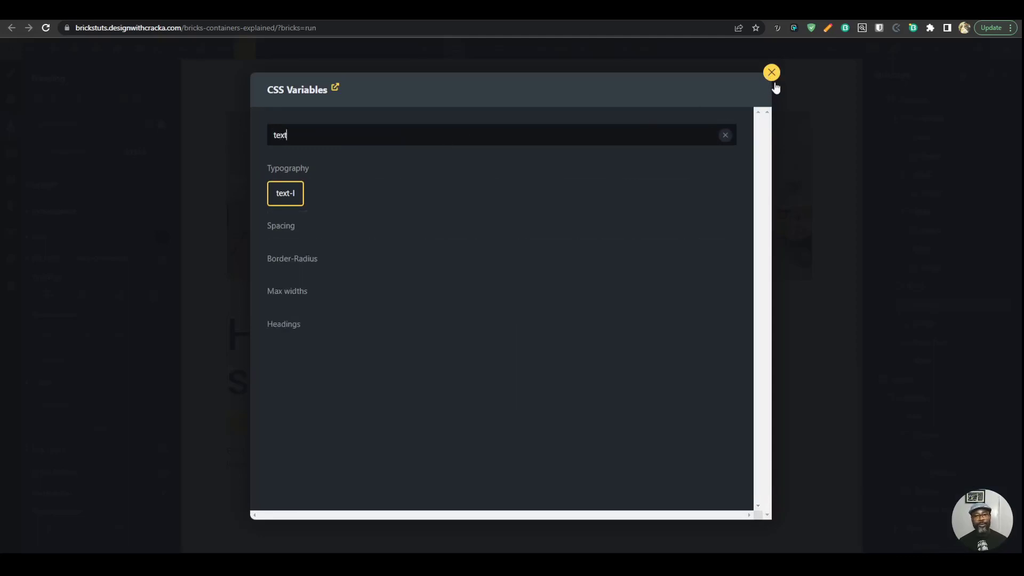
{"action": "left_click", "coordinate": [772, 75]}
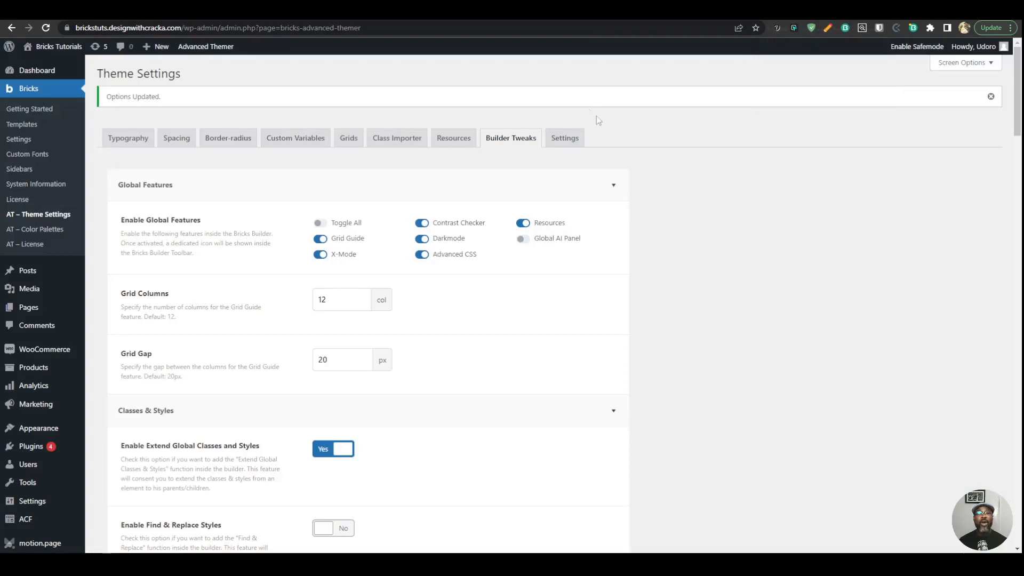
- Open the design with cracka color palette in the WordPress admin and remove all of its existing colors
{"action": "left_click", "coordinate": [35, 229]}
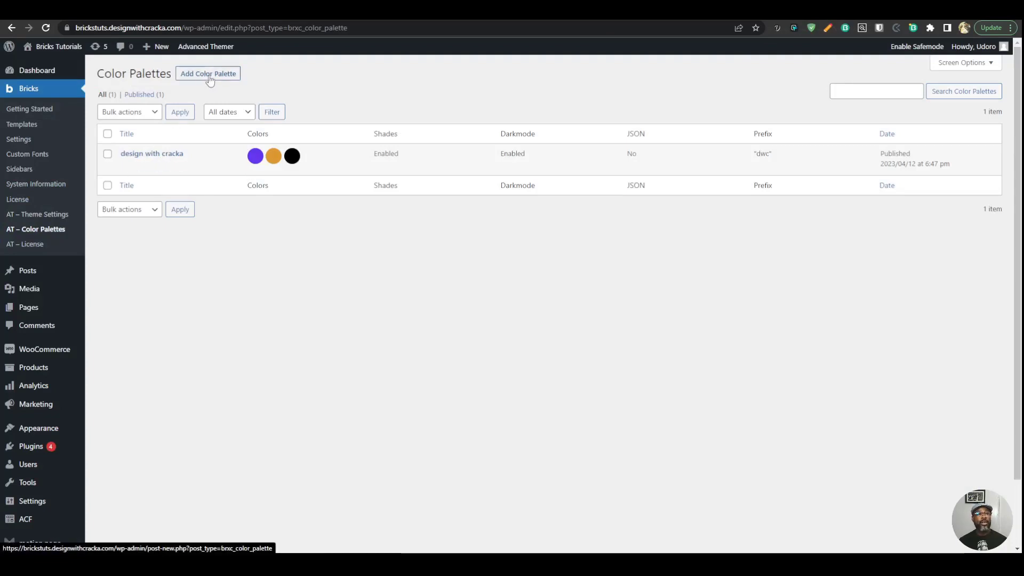
{"action": "left_click", "coordinate": [164, 152]}
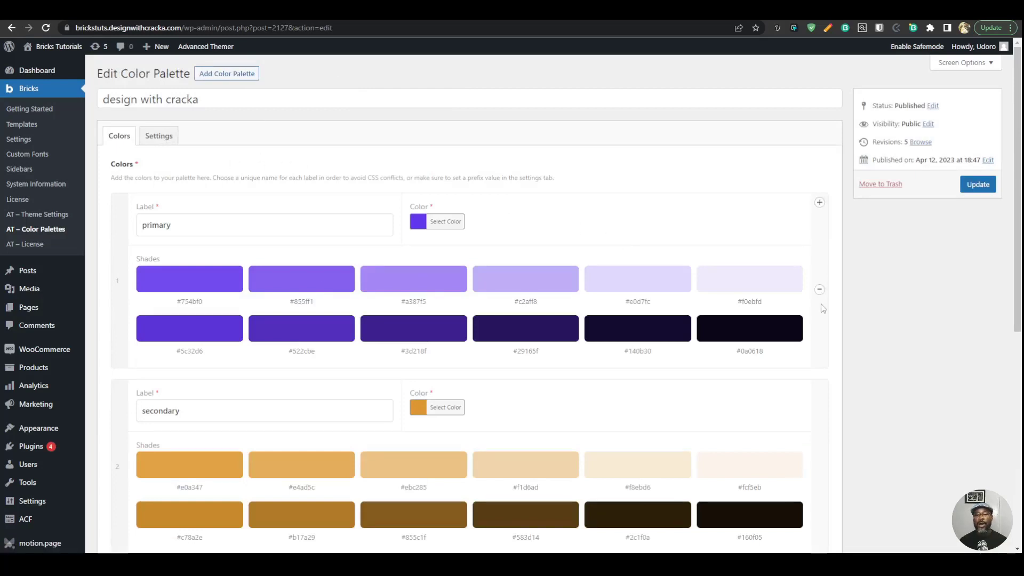
{"action": "left_click", "coordinate": [819, 289]}
{"action": "left_click", "coordinate": [819, 289]}
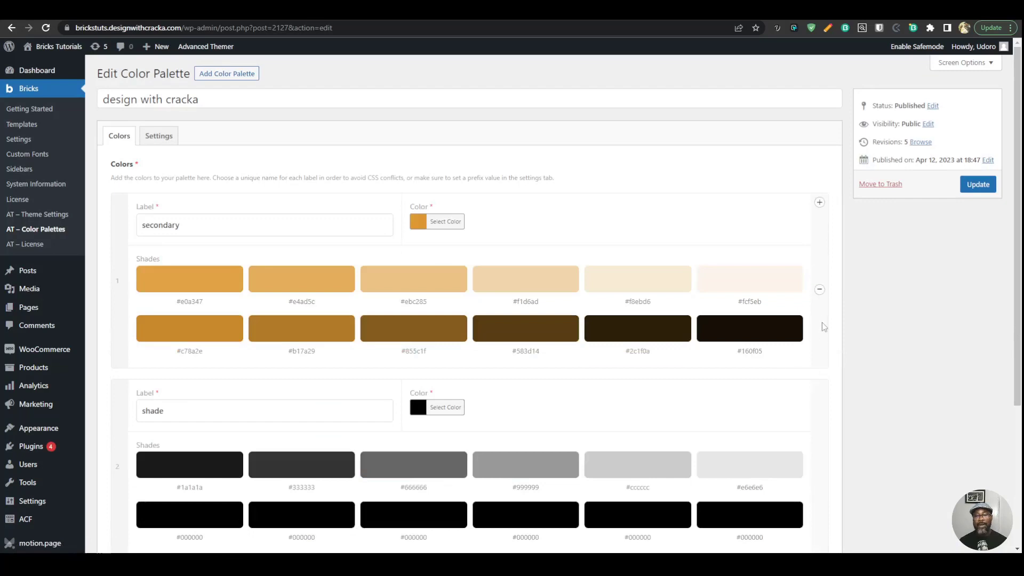
{"action": "left_click", "coordinate": [819, 289]}
{"action": "left_click", "coordinate": [829, 271]}
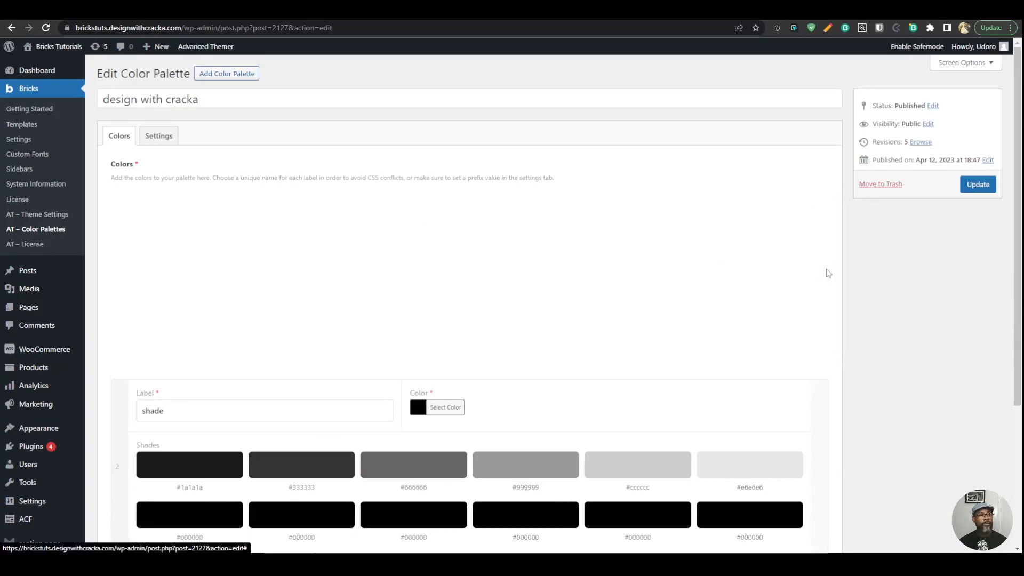
{"action": "left_click", "coordinate": [819, 289]}
{"action": "left_click", "coordinate": [824, 272]}
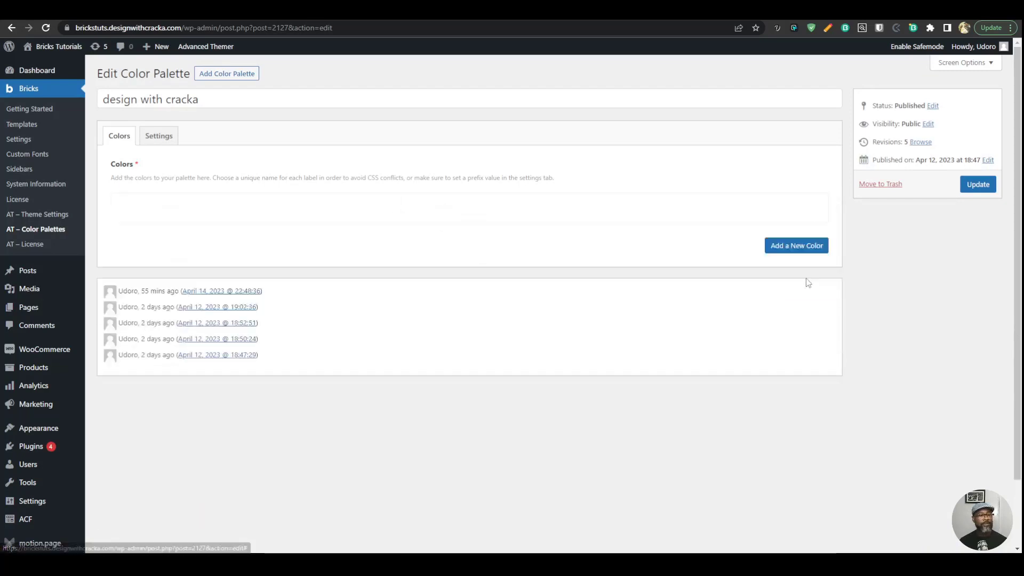
- Add a new palette color labelled Primary and set it to the purple #8224e3
{"action": "left_click", "coordinate": [810, 200]}
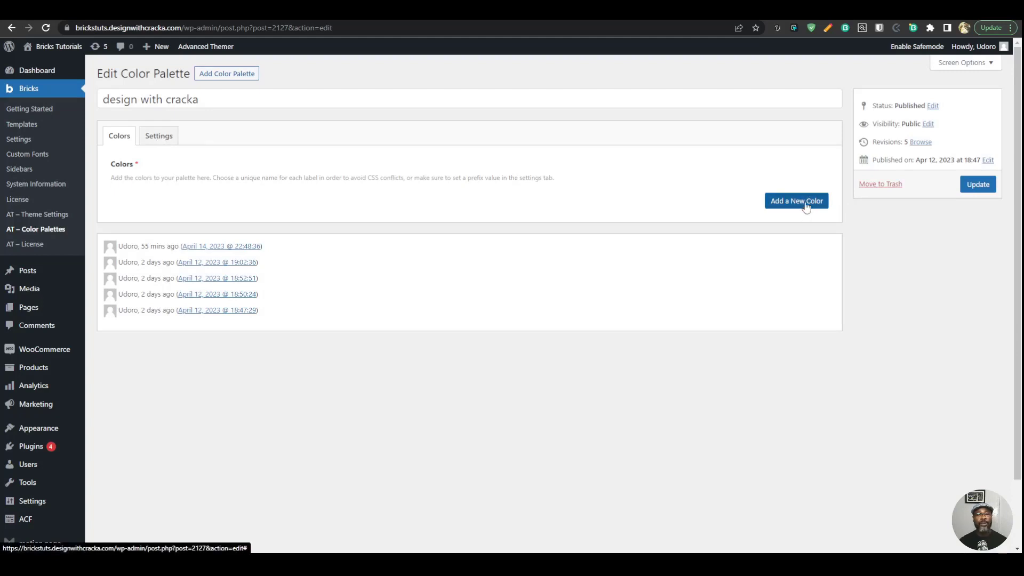
{"action": "left_click", "coordinate": [270, 222]}
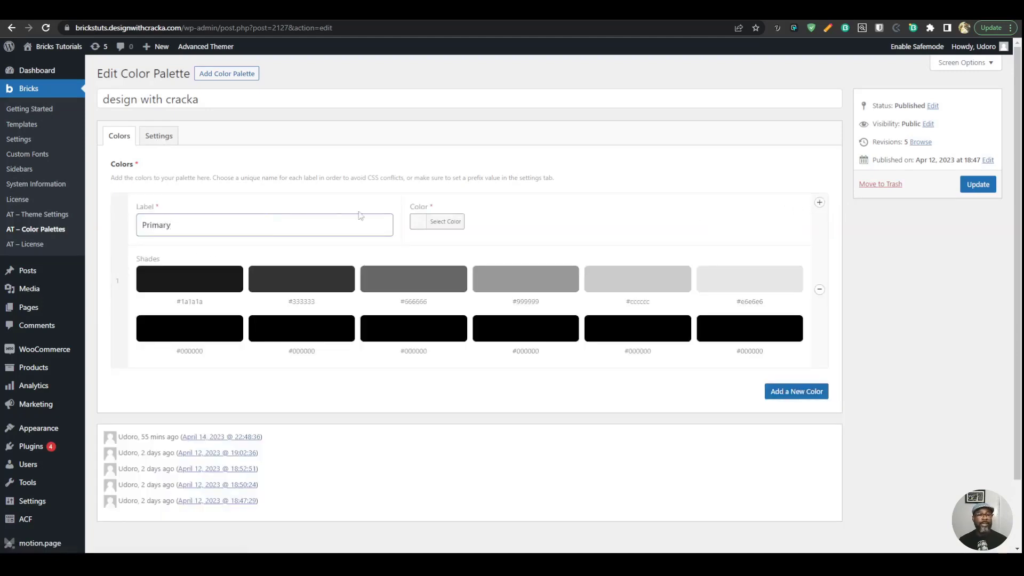
{"action": "left_click", "coordinate": [419, 221]}
{"action": "left_click", "coordinate": [507, 345]}
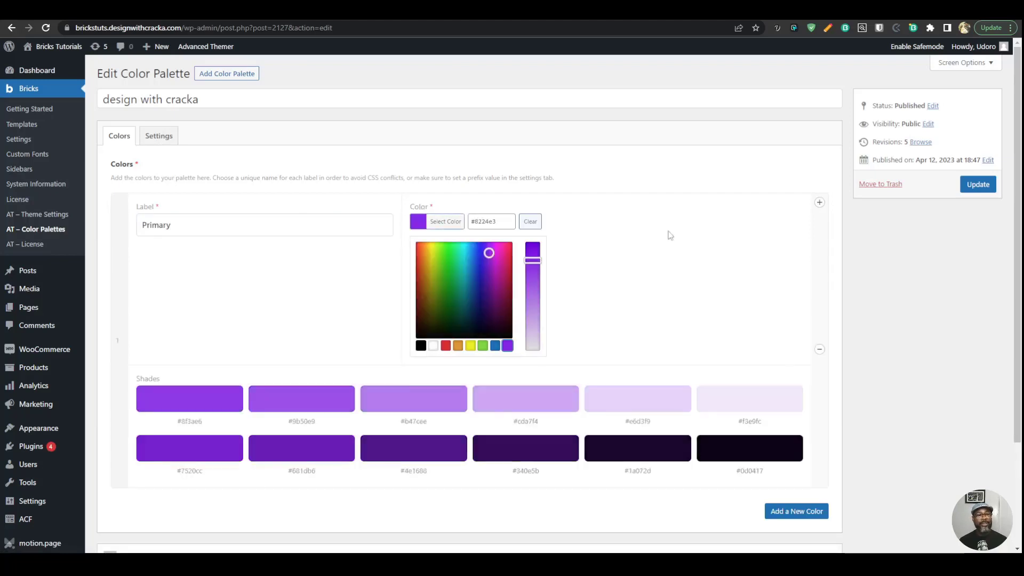
{"action": "left_click", "coordinate": [670, 235]}
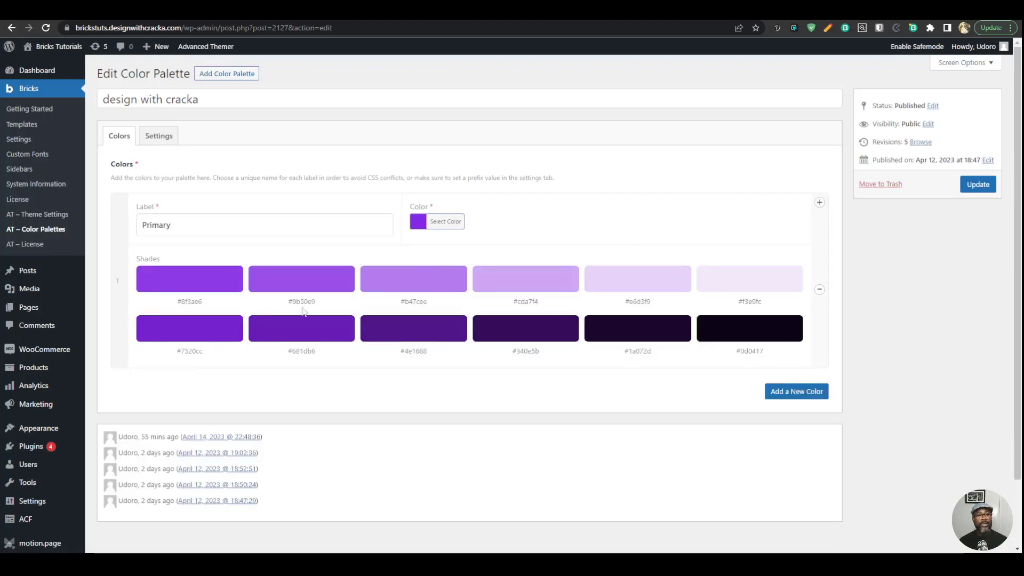
- Disable shades for the color palette, update it, and check its colors
{"action": "left_click", "coordinate": [154, 141]}
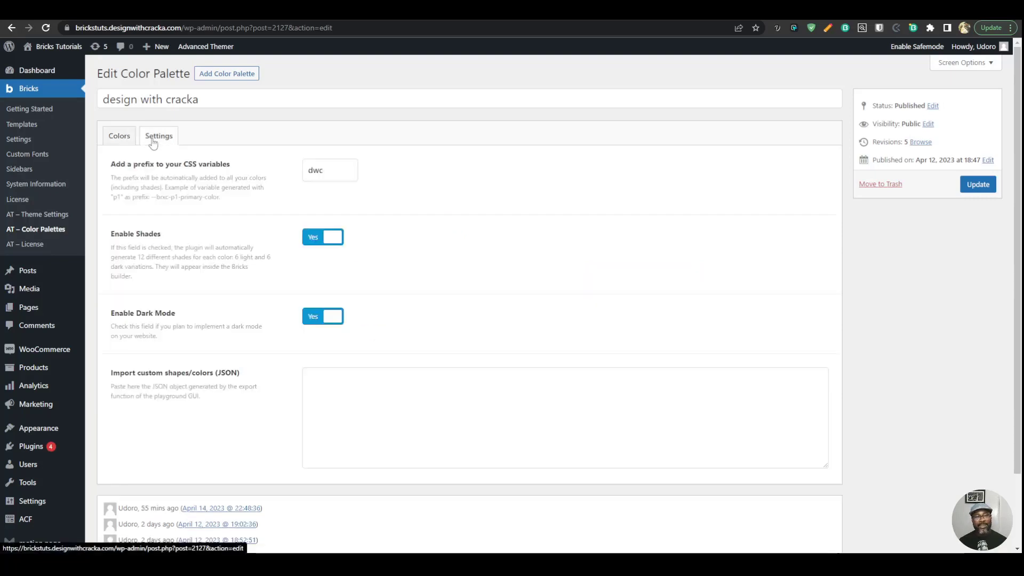
{"action": "left_click", "coordinate": [326, 242]}
{"action": "left_click", "coordinate": [978, 184]}
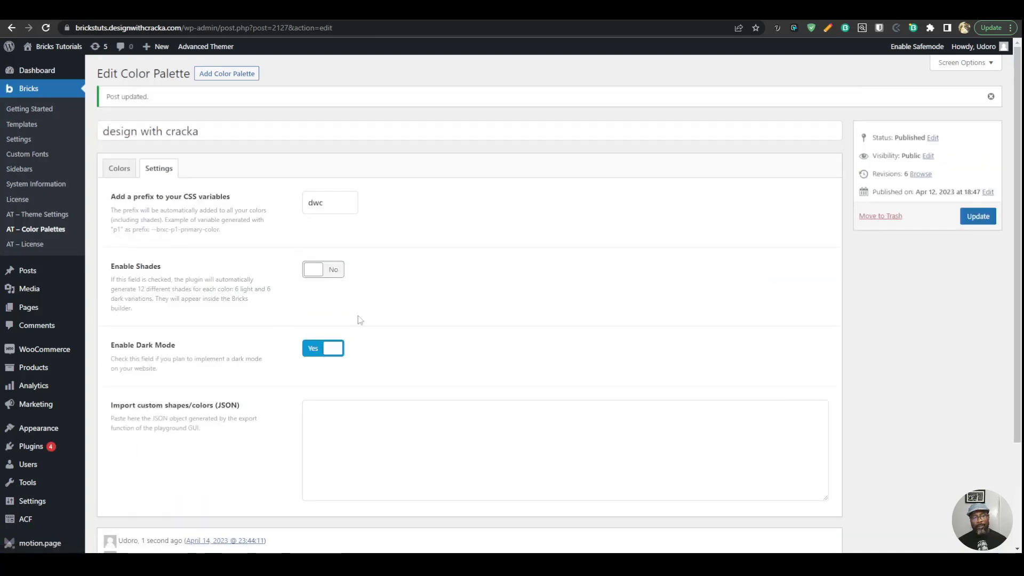
{"action": "left_click", "coordinate": [119, 168]}
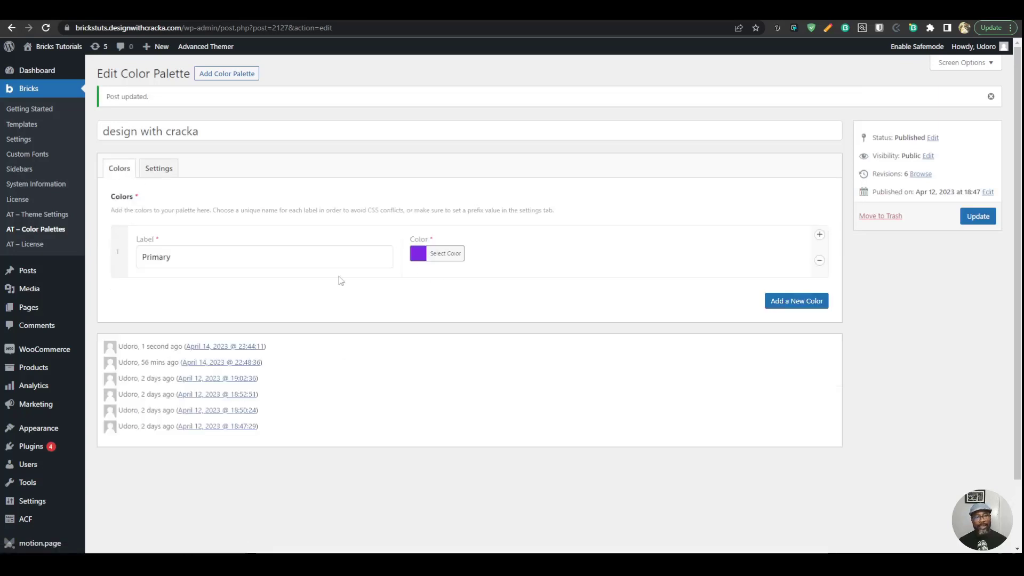
- Re-enable shades in the color palette's settings and update the palette
{"action": "left_click", "coordinate": [154, 168]}
{"action": "left_click", "coordinate": [314, 272]}
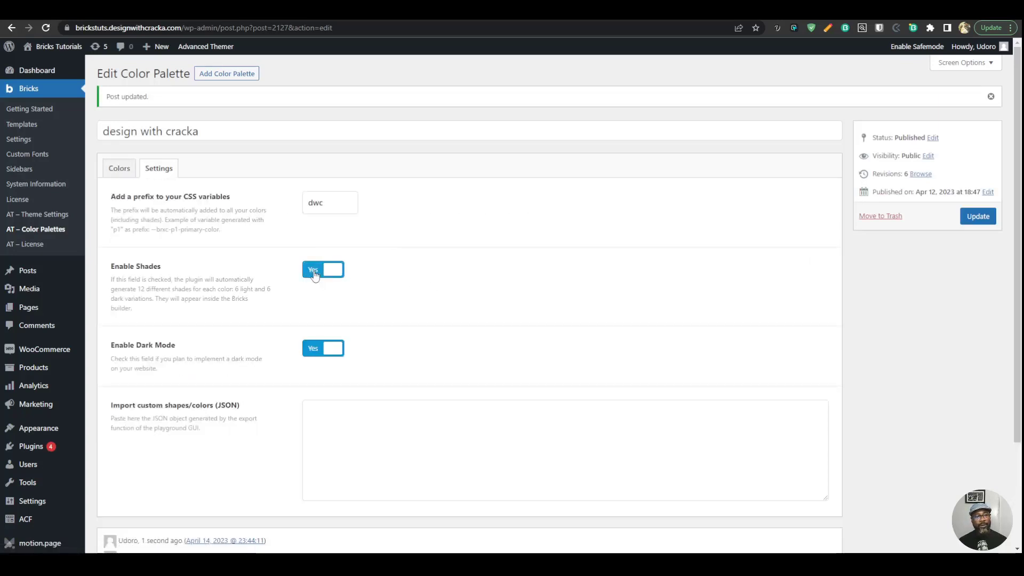
{"action": "left_click", "coordinate": [961, 215]}
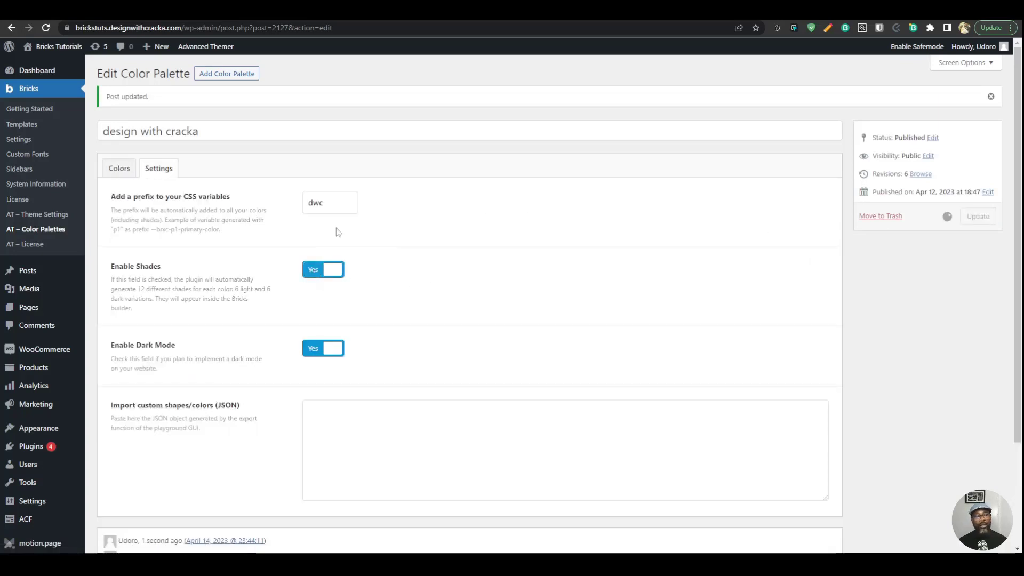
- Add a second color to the palette and label it secondary, correcting the label's spelling
{"action": "left_click", "coordinate": [122, 168]}
{"action": "scroll", "coordinate": [388, 351], "scroll_direction": "down", "scroll_amount": 1}
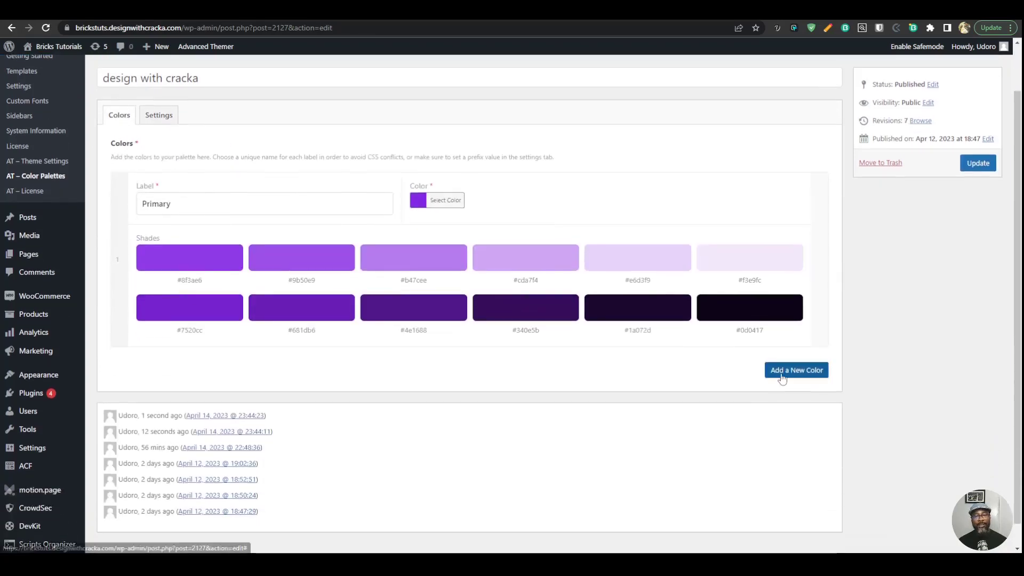
{"action": "left_click", "coordinate": [782, 373]}
{"action": "left_click", "coordinate": [214, 385]}
{"action": "type", "text": "seco"}
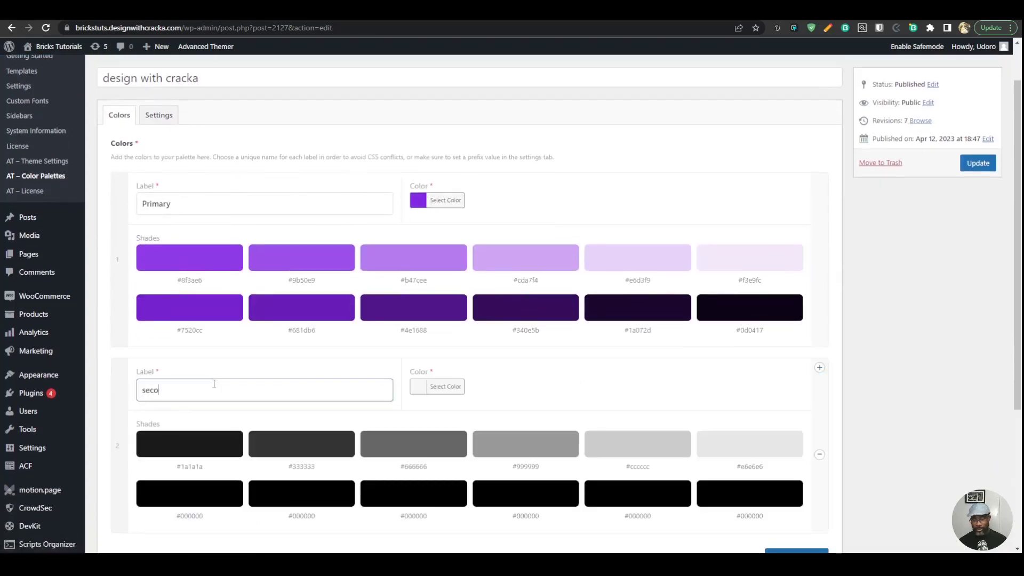
{"action": "type", "text": "dary"}
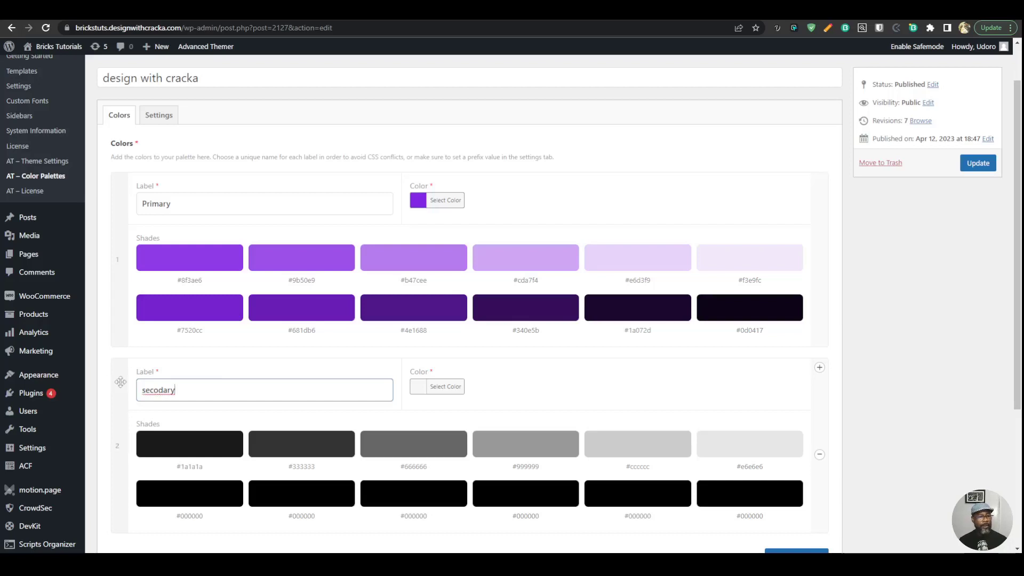
{"action": "right_click", "coordinate": [150, 392]}
{"action": "left_click", "coordinate": [171, 194]}
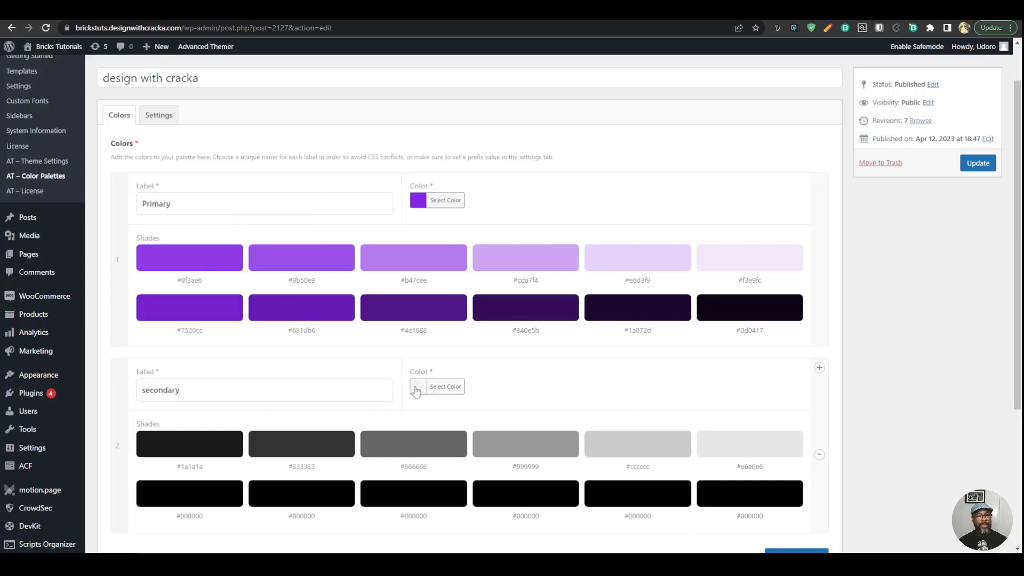
- Set the secondary color to the orange #dd9933
{"action": "left_click", "coordinate": [416, 392]}
{"action": "scroll", "coordinate": [496, 483], "scroll_direction": "down", "scroll_amount": 1}
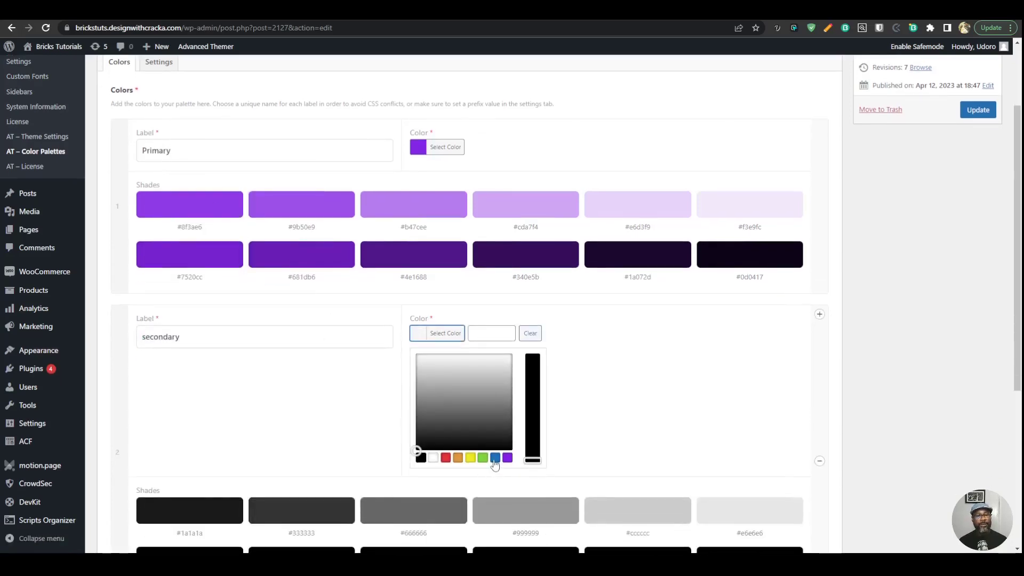
{"action": "left_click", "coordinate": [459, 460]}
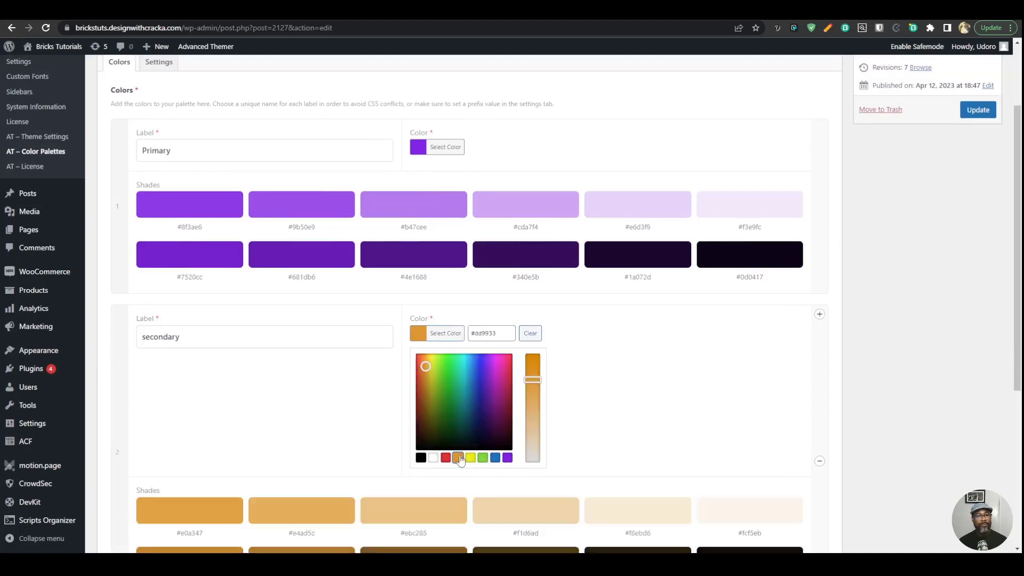
{"action": "left_click", "coordinate": [819, 384]}
- Add a third color labelled shade, set it to black (#000000), and update the palette
{"action": "scroll", "coordinate": [800, 427], "scroll_direction": "down", "scroll_amount": 3}
{"action": "left_click", "coordinate": [796, 347]}
{"action": "left_click", "coordinate": [247, 366]}
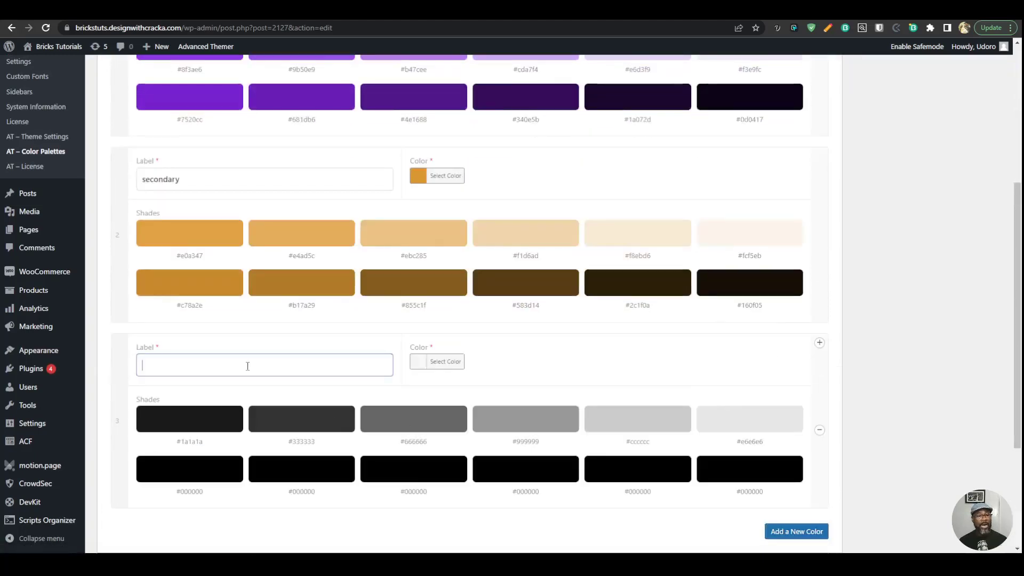
{"action": "type", "text": "shade"}
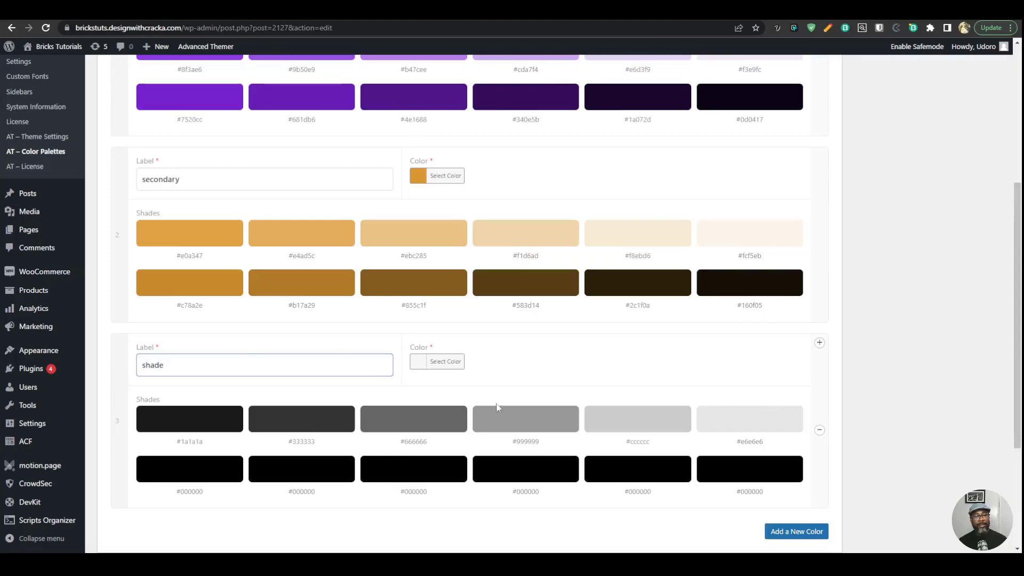
{"action": "left_click", "coordinate": [440, 362]}
{"action": "left_click", "coordinate": [421, 486]}
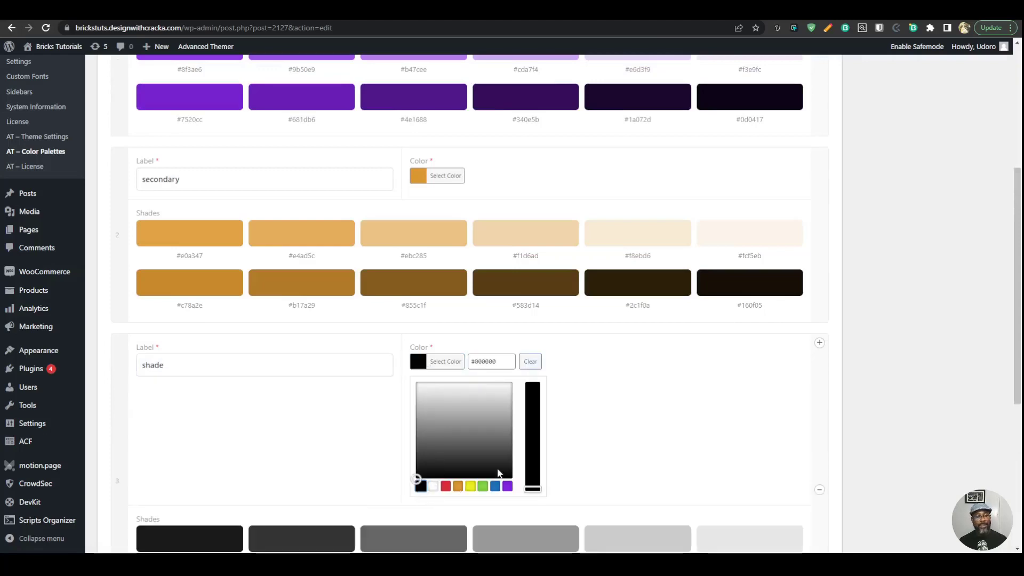
{"action": "left_click", "coordinate": [898, 403]}
{"action": "scroll", "coordinate": [839, 401], "scroll_direction": "down", "scroll_amount": 1}
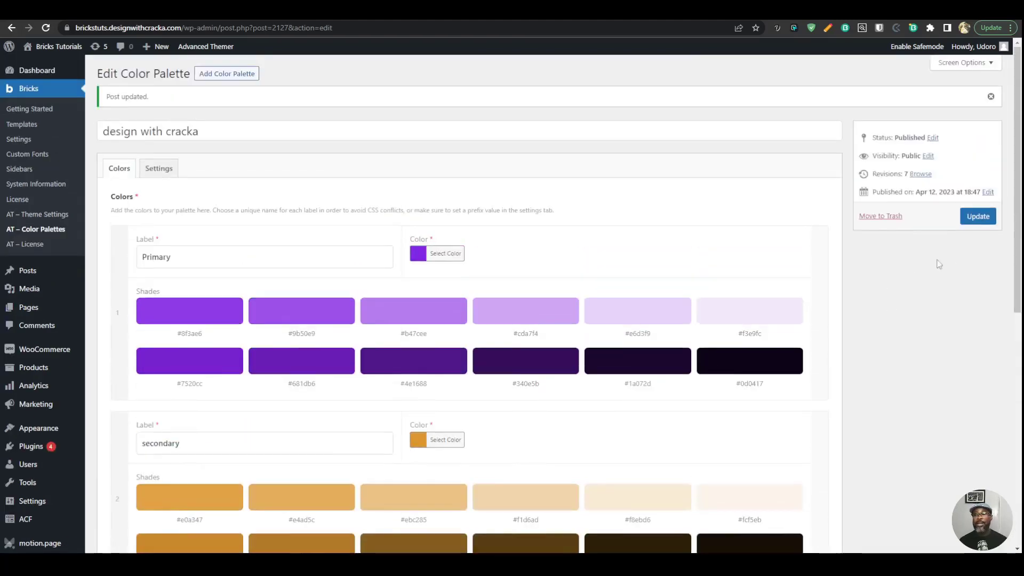
{"action": "left_click", "coordinate": [976, 217]}
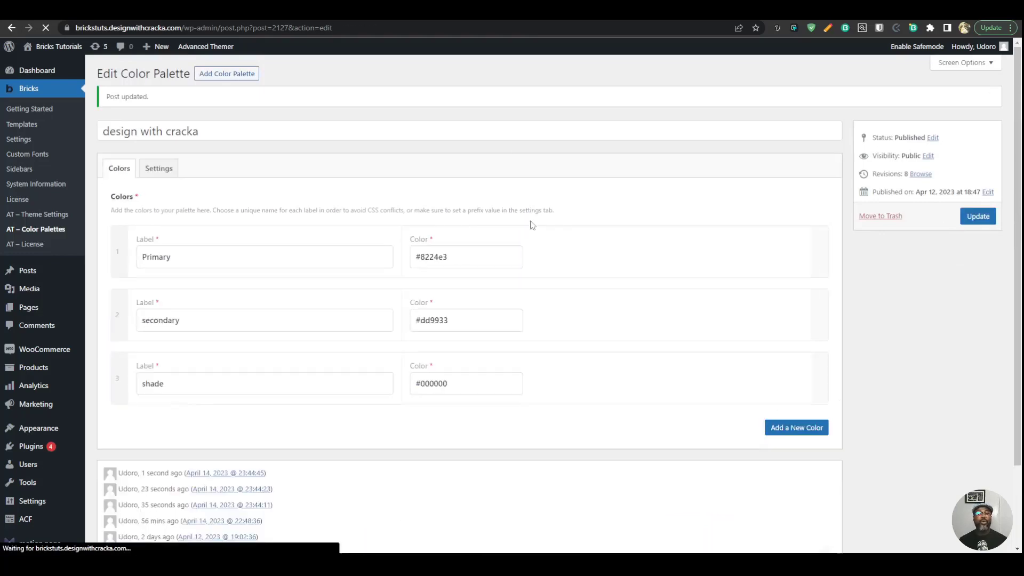
- Add a fourth color labelled white to the palette and set it to #ffffff
{"action": "scroll", "coordinate": [518, 230], "scroll_direction": "down", "scroll_amount": 7}
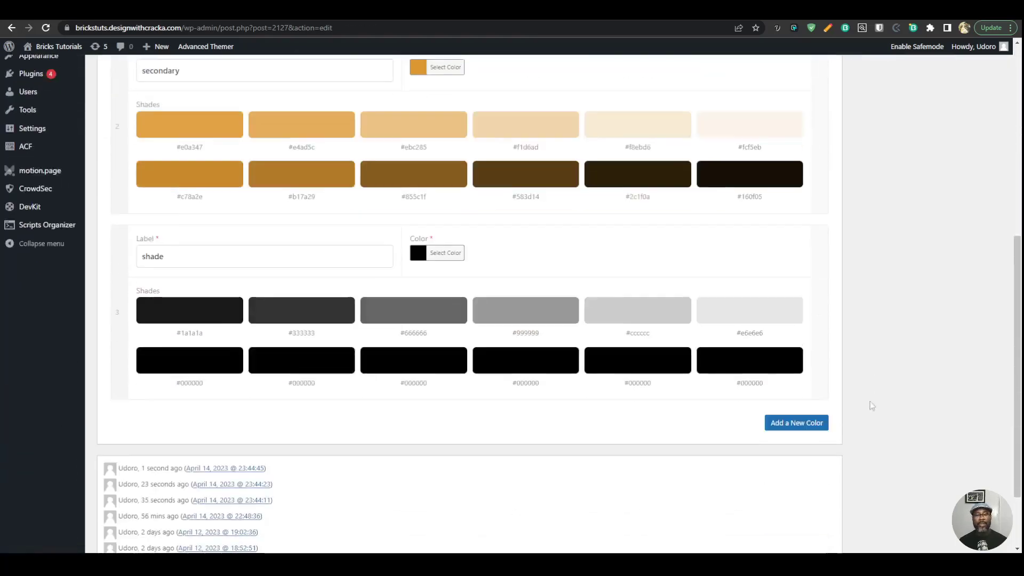
{"action": "left_click", "coordinate": [798, 424]}
{"action": "left_click", "coordinate": [233, 447]}
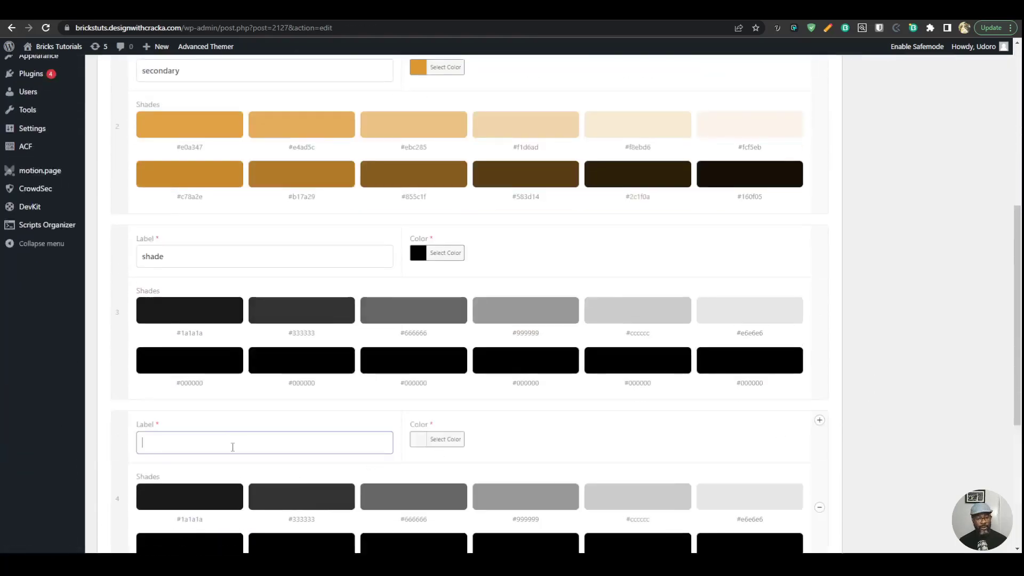
{"action": "type", "text": "white"}
{"action": "left_click", "coordinate": [436, 439]}
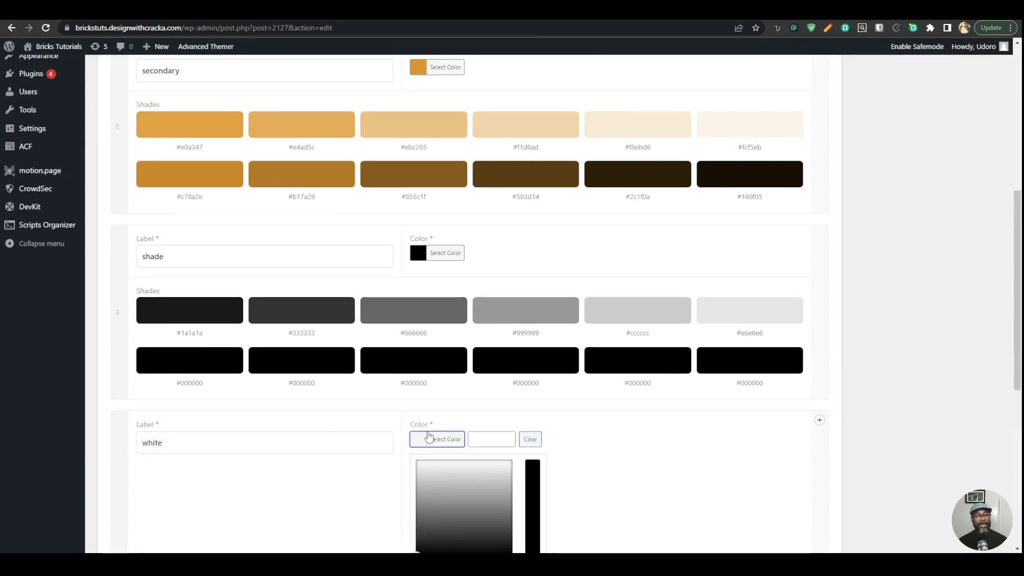
{"action": "scroll", "coordinate": [444, 421], "scroll_direction": "down", "scroll_amount": 3}
{"action": "left_click", "coordinate": [432, 404]}
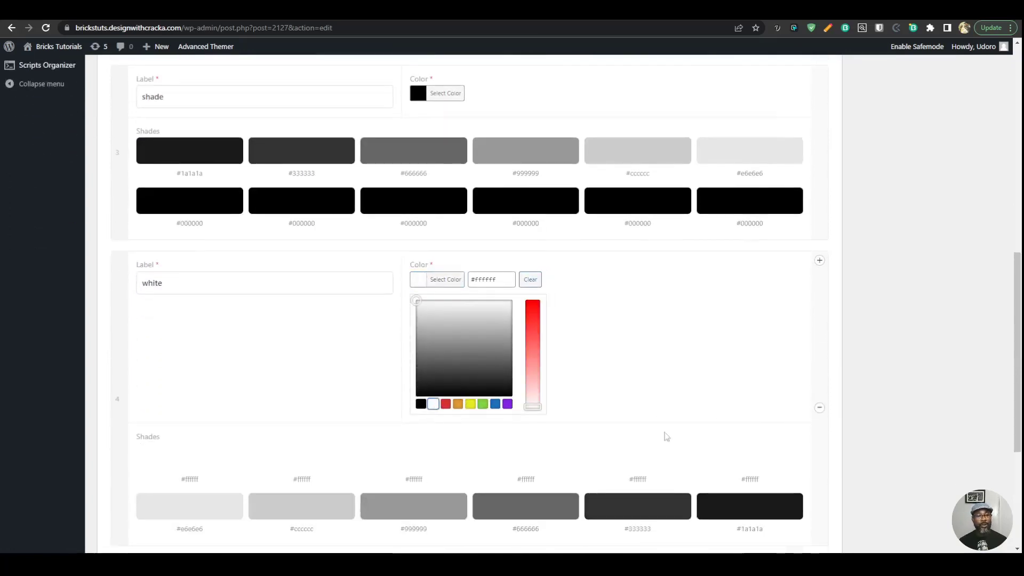
- Update the color palette with the white color, and review its settings and generated shades
{"action": "scroll", "coordinate": [567, 325], "scroll_direction": "down", "scroll_amount": 4}
{"action": "scroll", "coordinate": [633, 334], "scroll_direction": "up", "scroll_amount": 8}
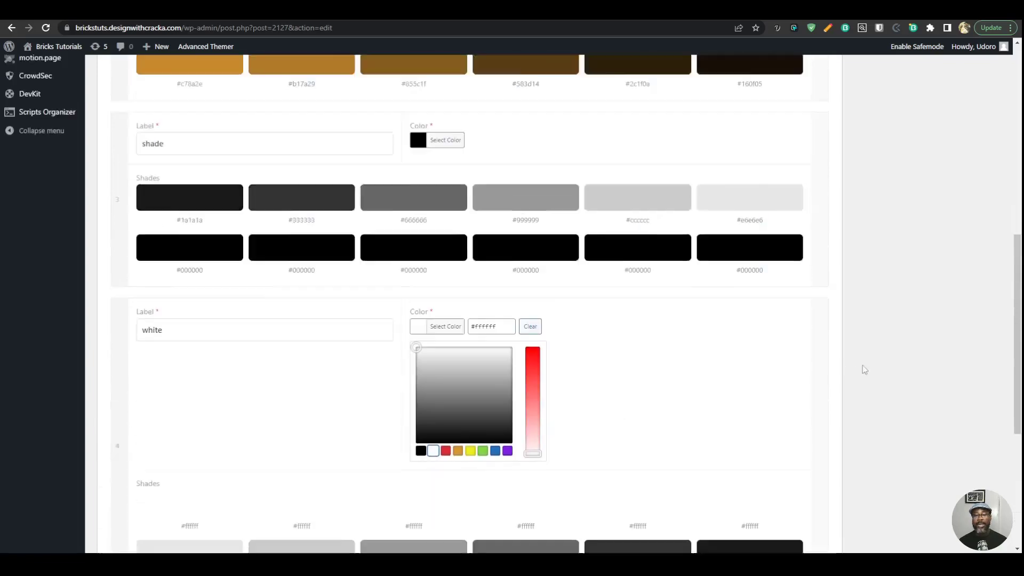
{"action": "left_click", "coordinate": [917, 299]}
{"action": "scroll", "coordinate": [917, 299], "scroll_direction": "up", "scroll_amount": 6}
{"action": "left_click", "coordinate": [978, 215]}
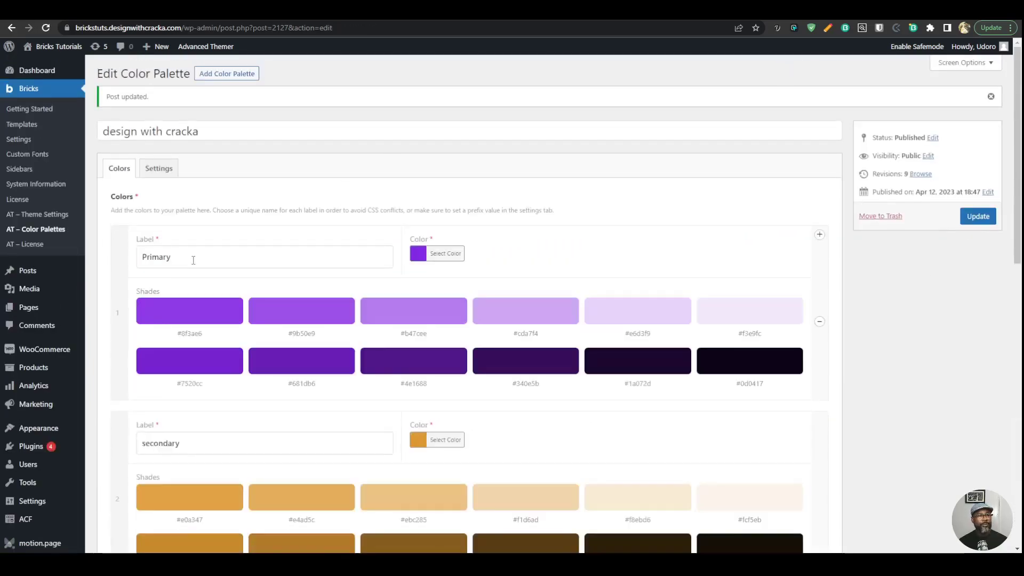
{"action": "left_click", "coordinate": [174, 169]}
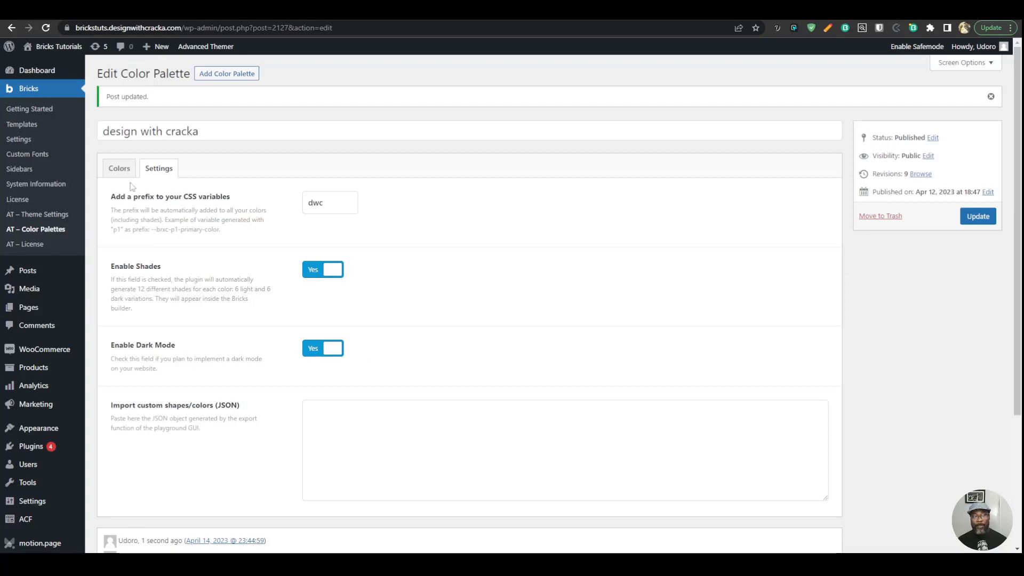
{"action": "left_click", "coordinate": [119, 168]}
{"action": "scroll", "coordinate": [434, 483], "scroll_direction": "down", "scroll_amount": 4}
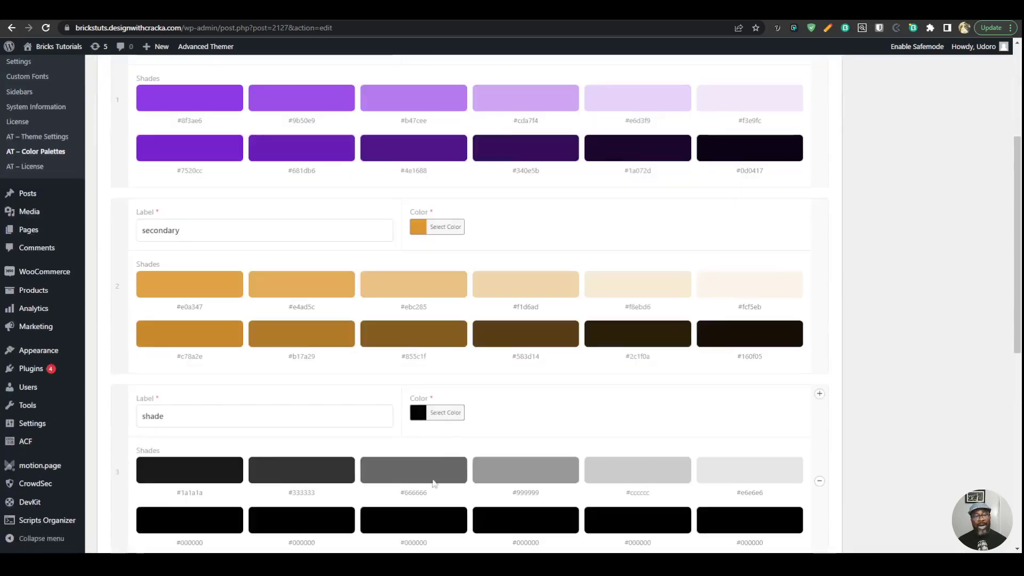
{"action": "scroll", "coordinate": [448, 471], "scroll_direction": "up", "scroll_amount": 4}
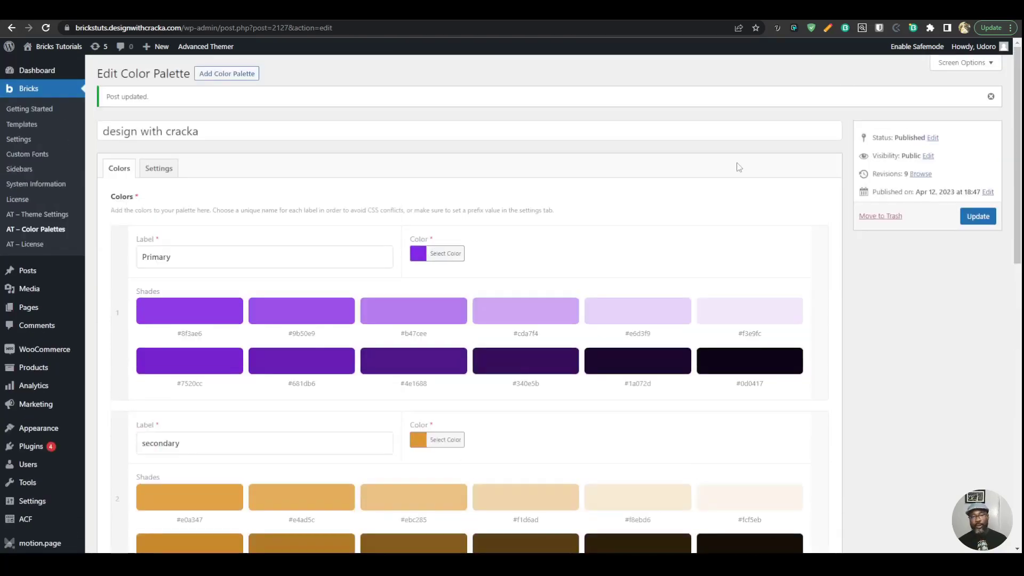
- Open the Advanced Themer theme settings and turn all Builder Elements off and back on
{"action": "left_click", "coordinate": [44, 214]}
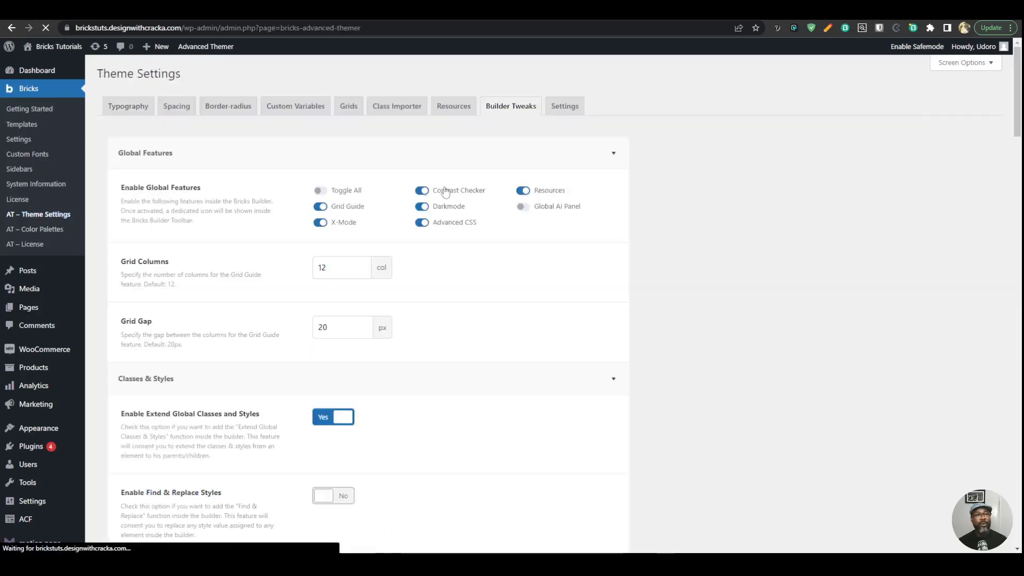
{"action": "left_click", "coordinate": [563, 106]}
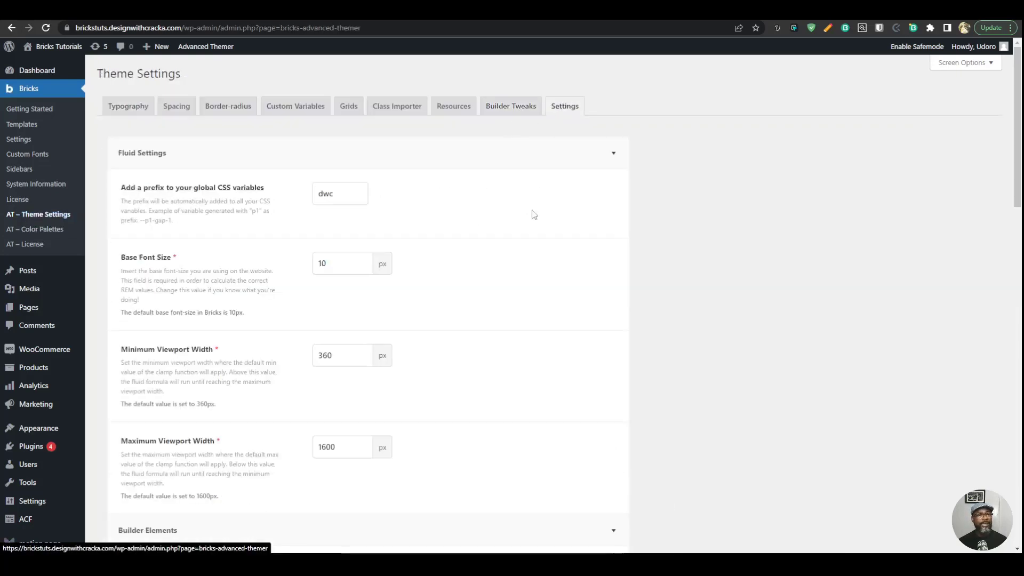
{"action": "scroll", "coordinate": [532, 249], "scroll_direction": "down", "scroll_amount": 10}
{"action": "scroll", "coordinate": [532, 248], "scroll_direction": "down", "scroll_amount": 8}
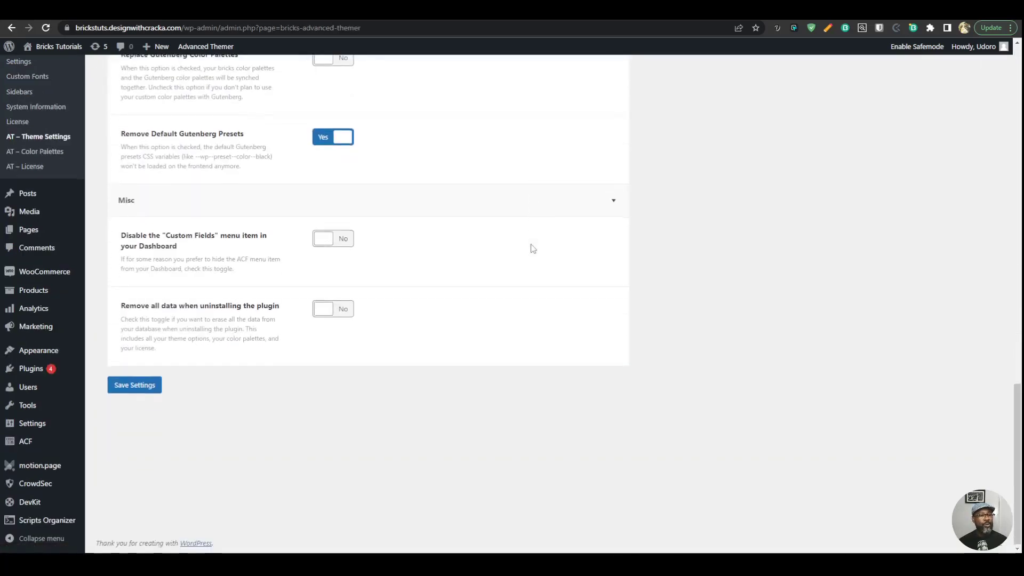
{"action": "scroll", "coordinate": [533, 250], "scroll_direction": "up", "scroll_amount": 7}
{"action": "scroll", "coordinate": [533, 250], "scroll_direction": "up", "scroll_amount": 4}
{"action": "scroll", "coordinate": [181, 248], "scroll_direction": "up", "scroll_amount": 4}
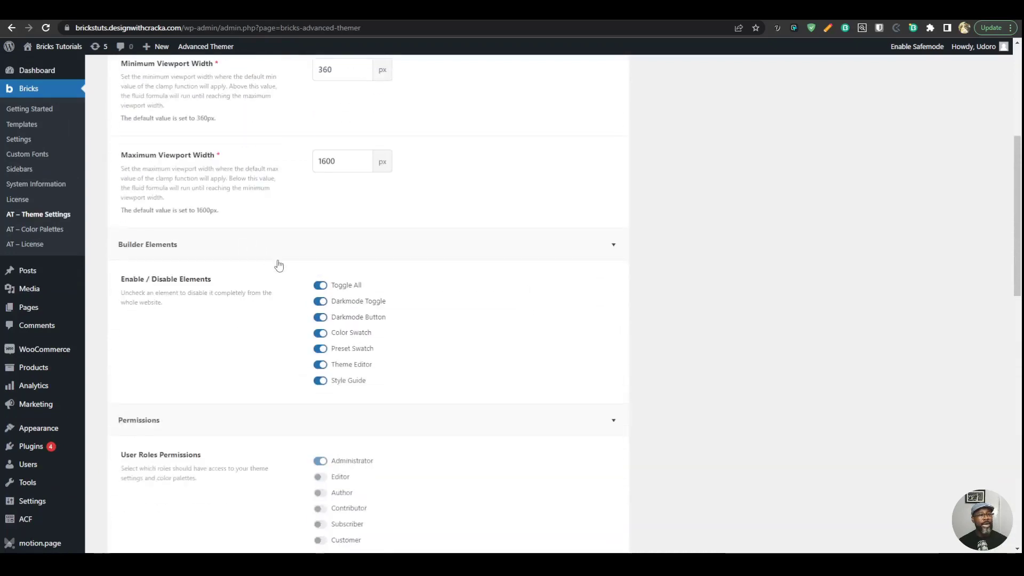
{"action": "left_click", "coordinate": [320, 285]}
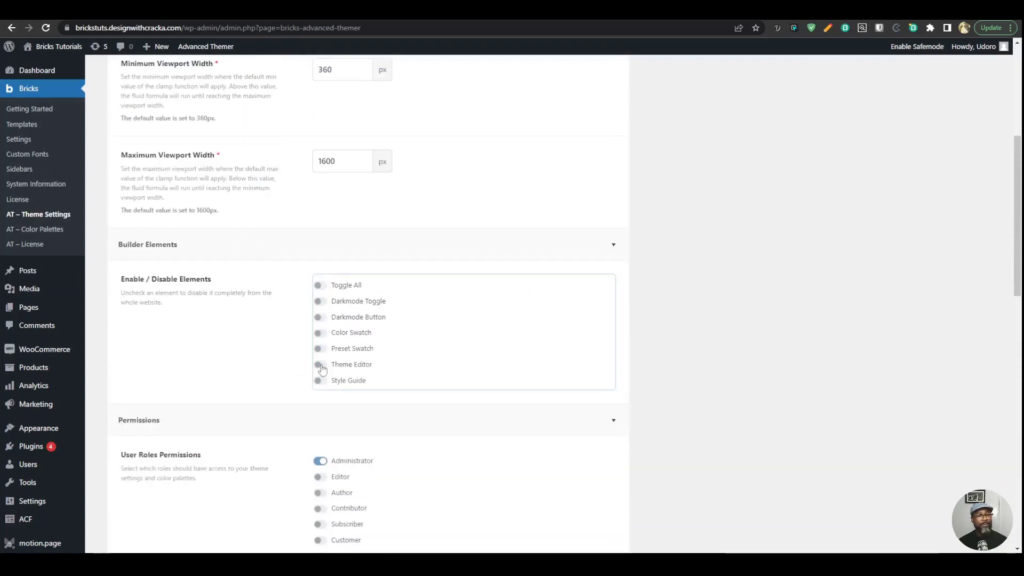
{"action": "left_click", "coordinate": [321, 288]}
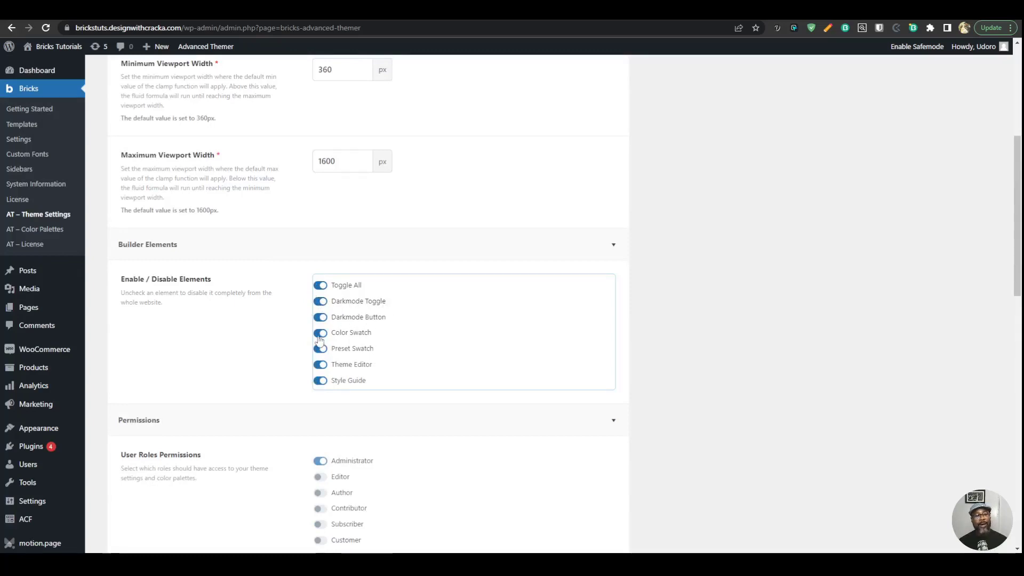
- Disable the Style Guide, Theme Editor, Preset Swatch and Color Swatch elements, and save the theme settings
{"action": "left_click", "coordinate": [320, 380]}
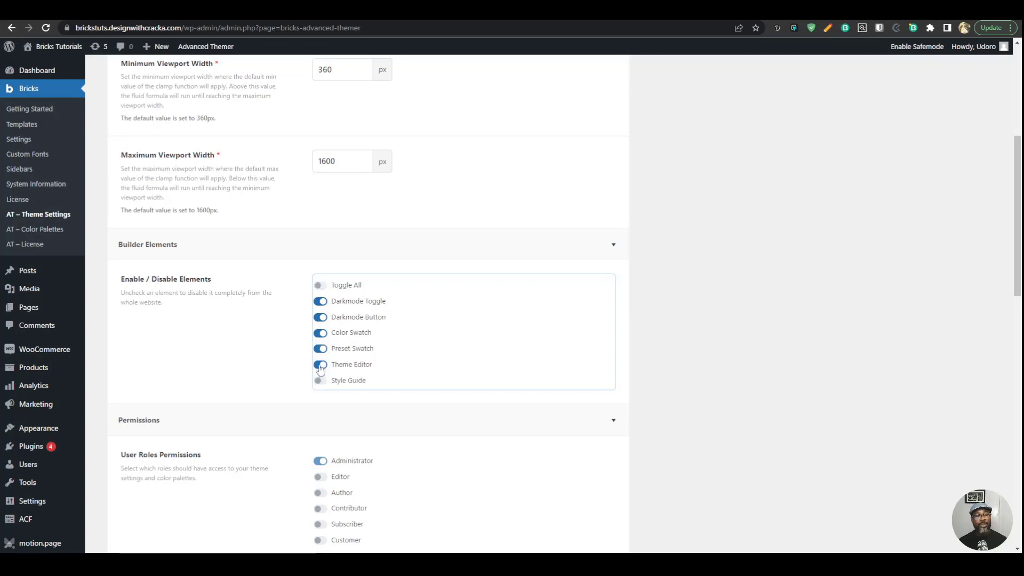
{"action": "left_click", "coordinate": [320, 334]}
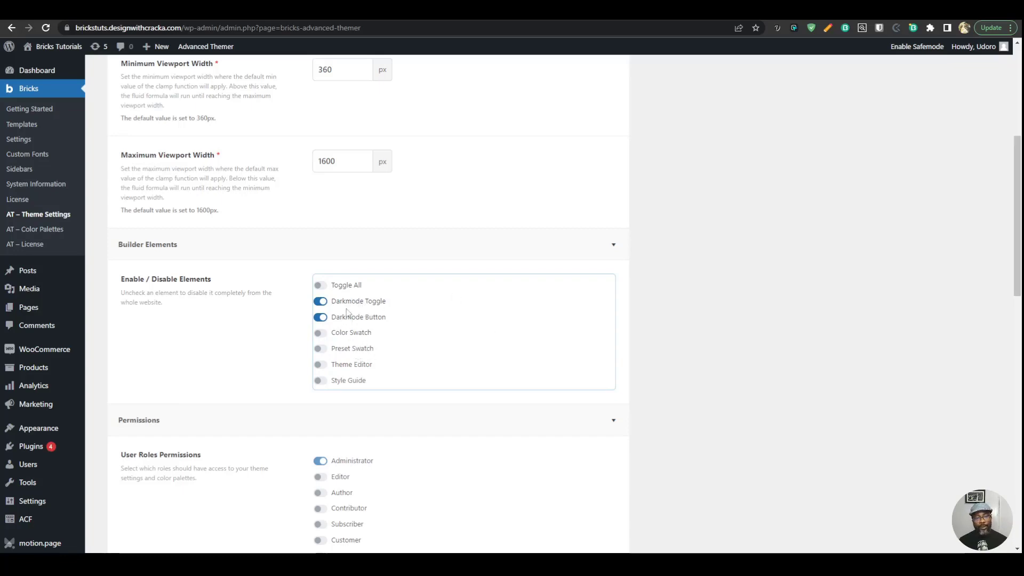
{"action": "scroll", "coordinate": [331, 320], "scroll_direction": "down", "scroll_amount": 15}
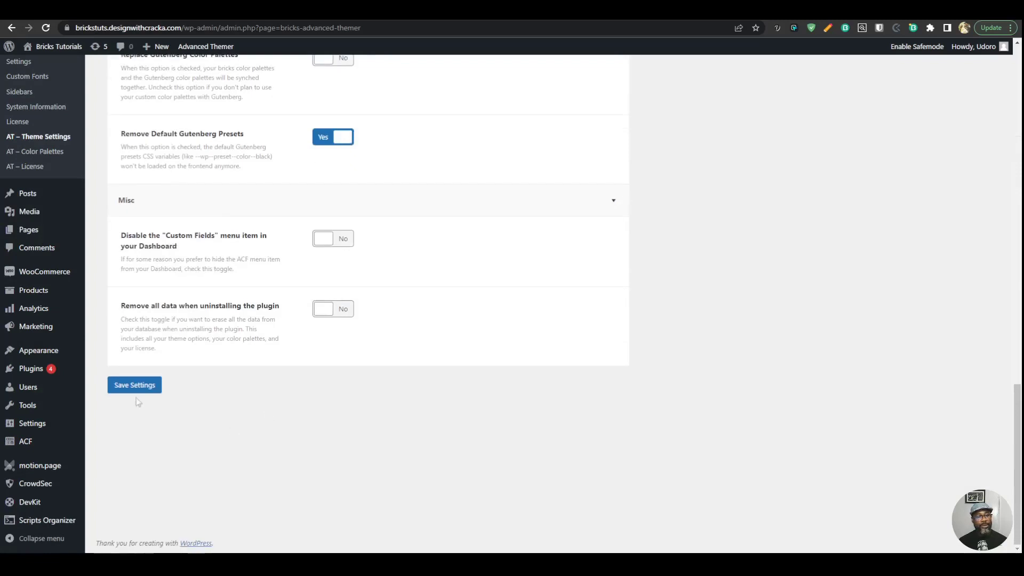
{"action": "left_click", "coordinate": [134, 385]}
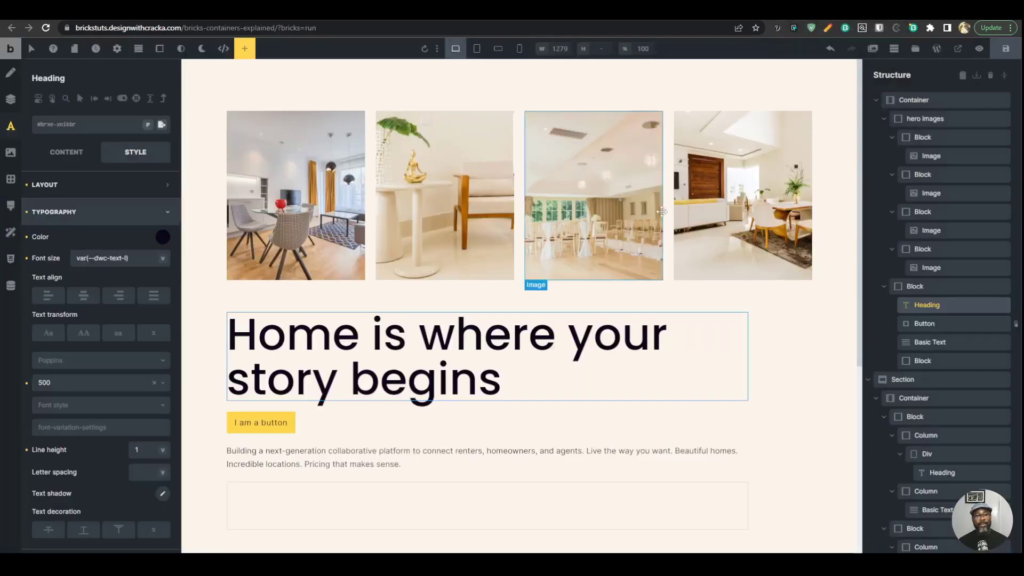
- In the Bricks builder, save the page and set the hero section's background to the lightest secondary shade
{"action": "left_click", "coordinate": [1005, 48]}
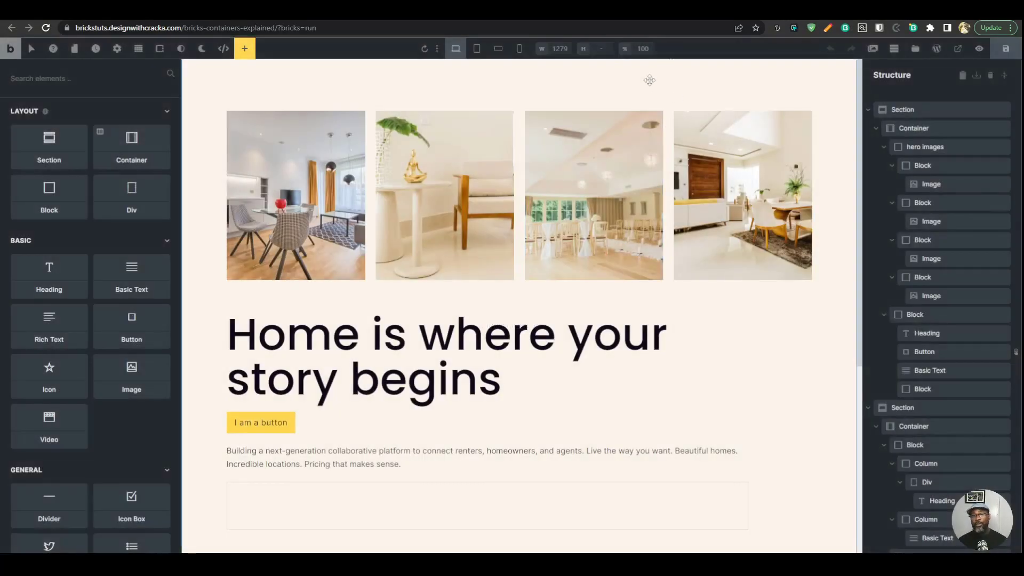
{"action": "left_click", "coordinate": [650, 80]}
{"action": "left_click", "coordinate": [11, 151]}
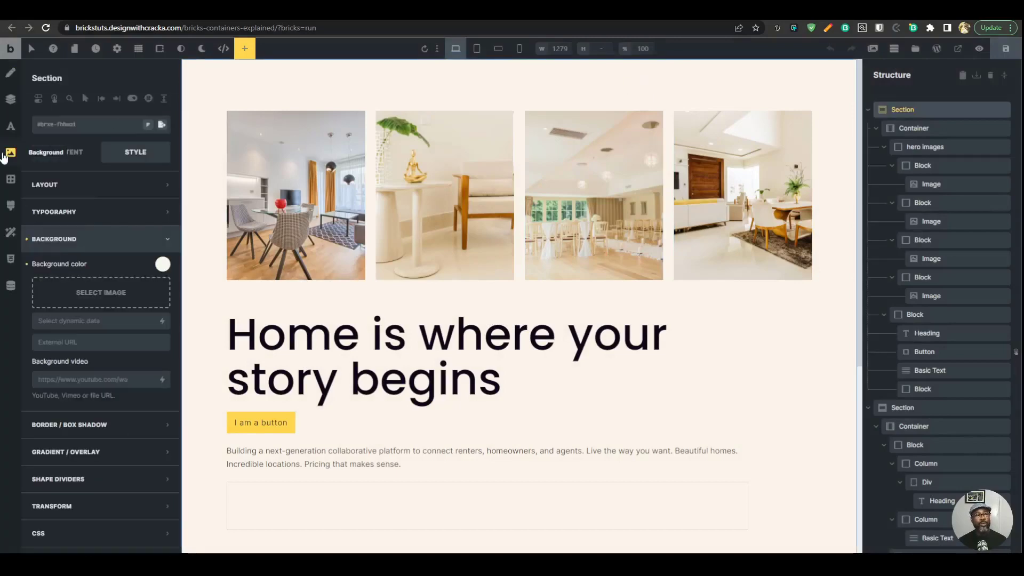
{"action": "left_click", "coordinate": [161, 264]}
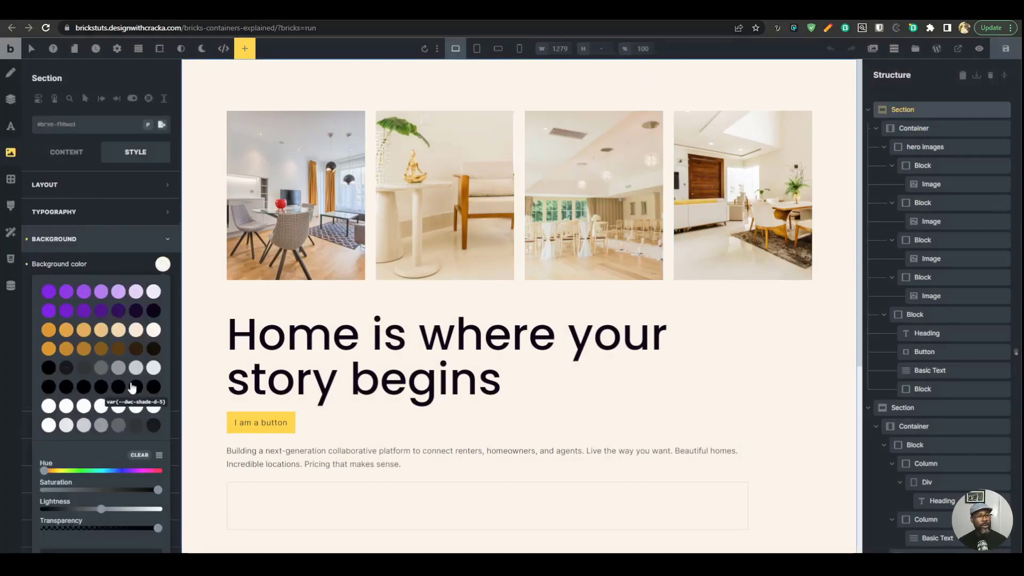
{"action": "scroll", "coordinate": [133, 298], "scroll_direction": "down", "scroll_amount": 2}
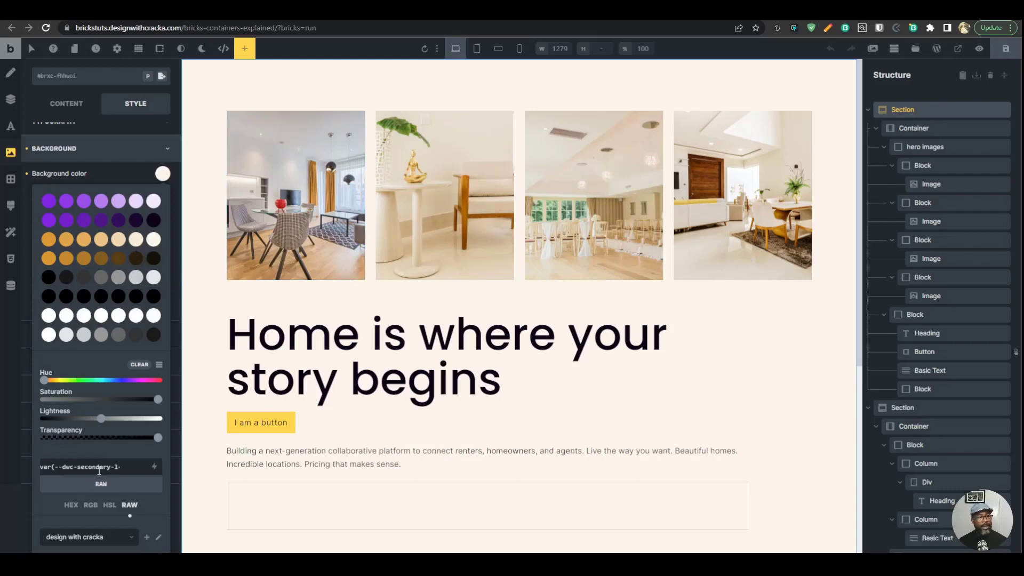
{"action": "left_click", "coordinate": [136, 240]}
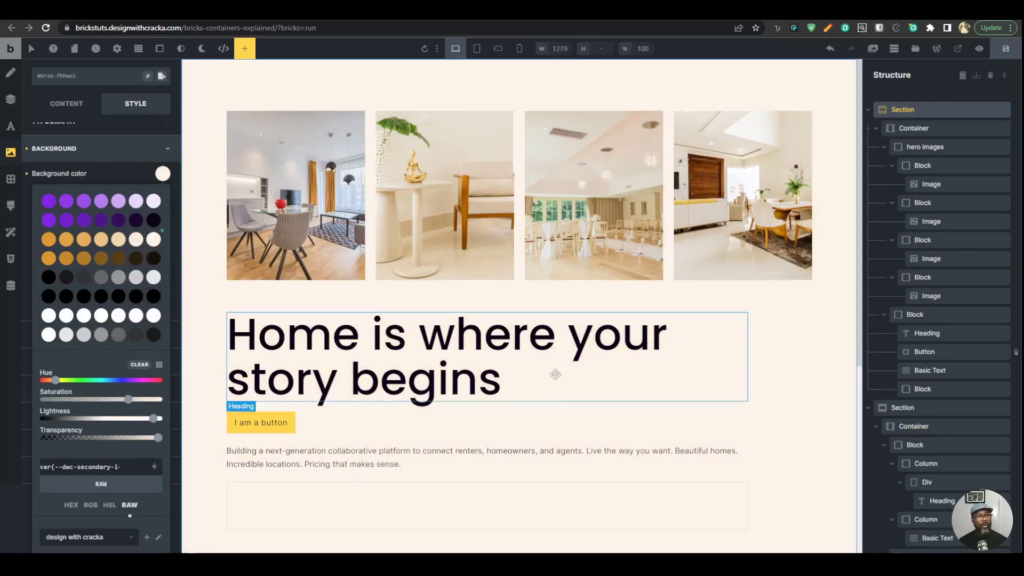
- Set the text color of the "Home is where your story begins" heading to var(--dwc-shade)
{"action": "left_click", "coordinate": [555, 375]}
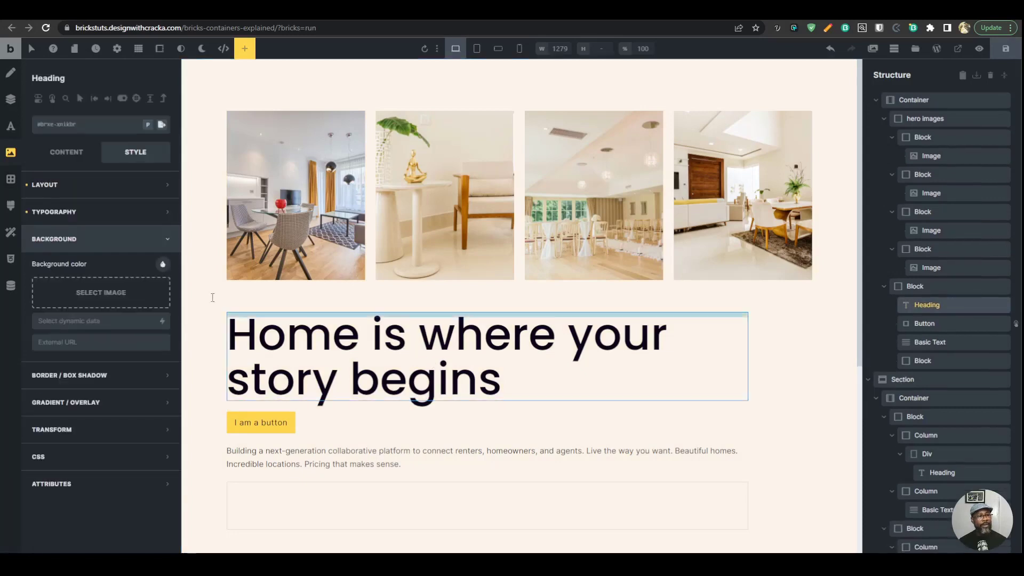
{"action": "left_click", "coordinate": [133, 213]}
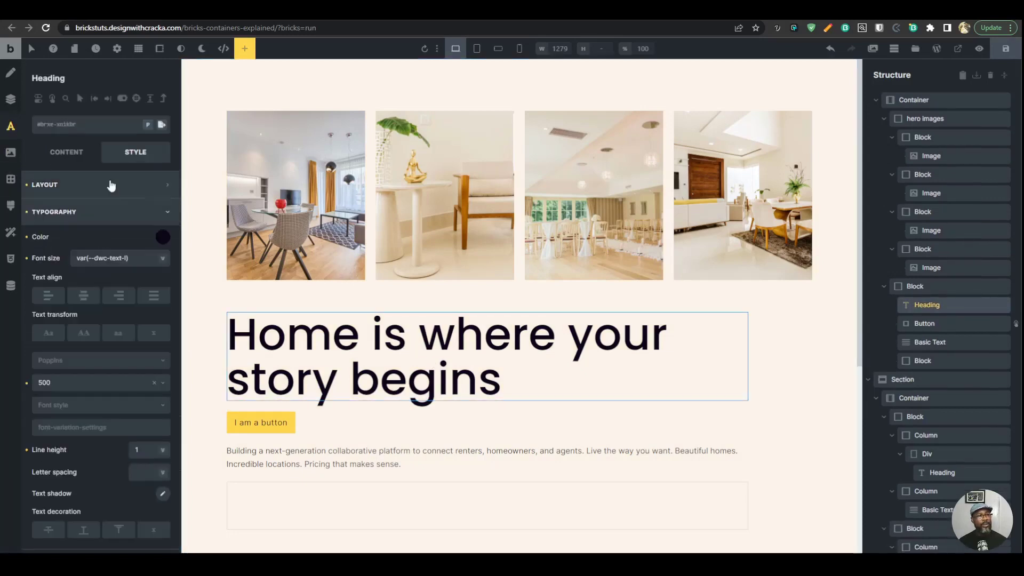
{"action": "left_click", "coordinate": [160, 238]}
{"action": "left_click", "coordinate": [160, 238]}
{"action": "left_click", "coordinate": [160, 238]}
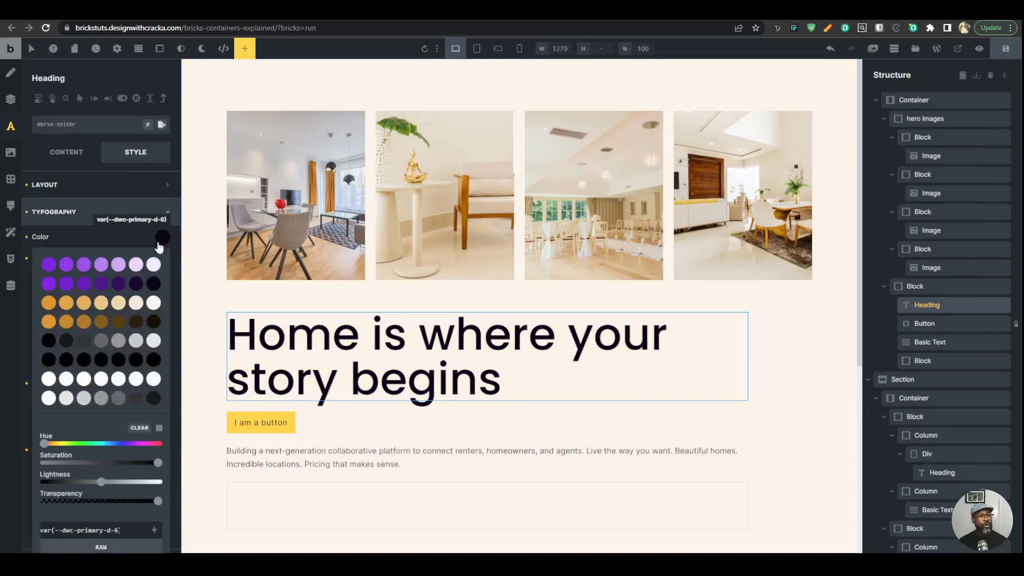
{"action": "left_click", "coordinate": [49, 342]}
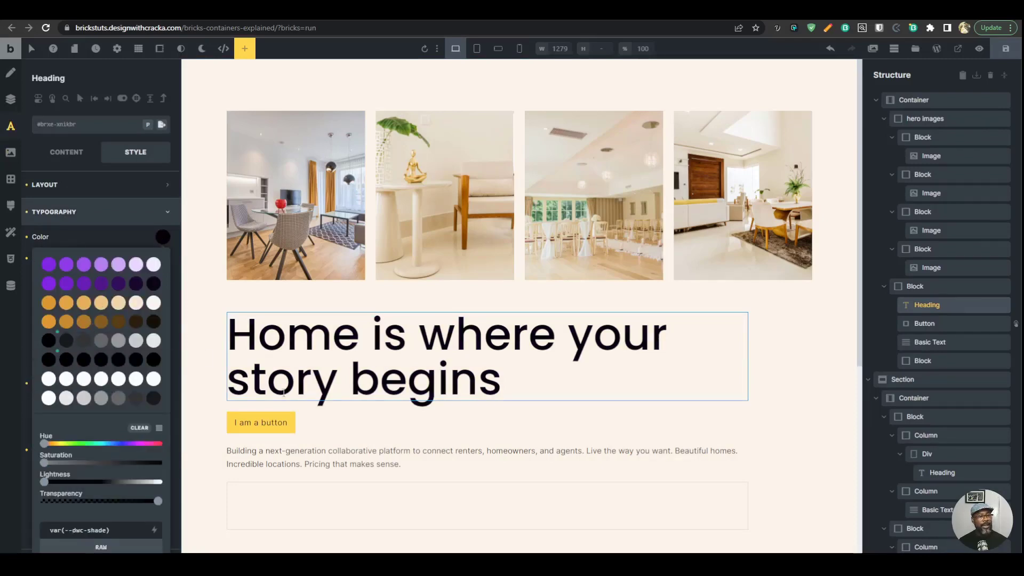
- Set the body text color in the Global theme style's typography to the first lighter tint of the black shade color
{"action": "scroll", "coordinate": [373, 383], "scroll_direction": "down", "scroll_amount": 2}
{"action": "left_click", "coordinate": [389, 347]}
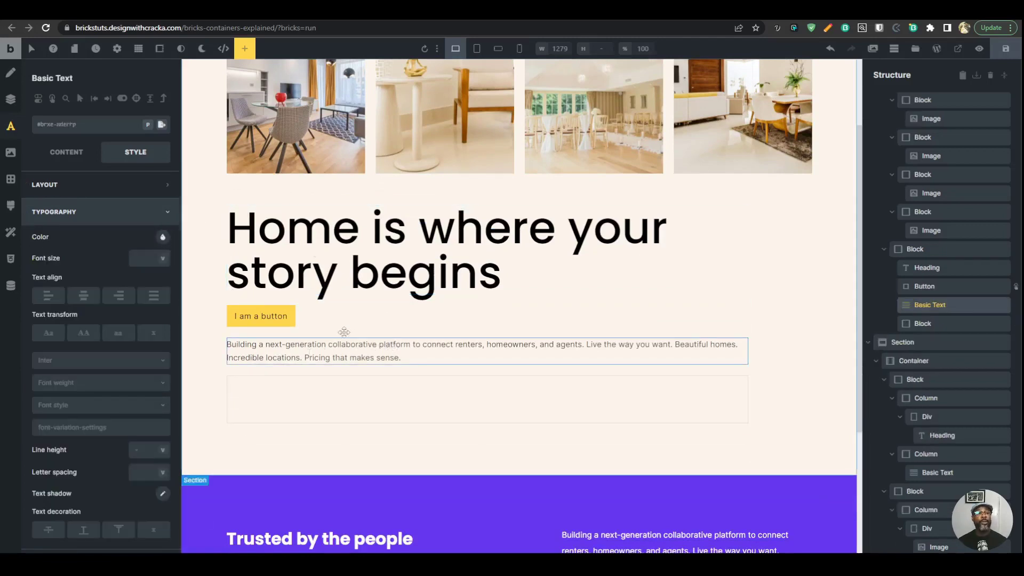
{"action": "left_click", "coordinate": [117, 49]}
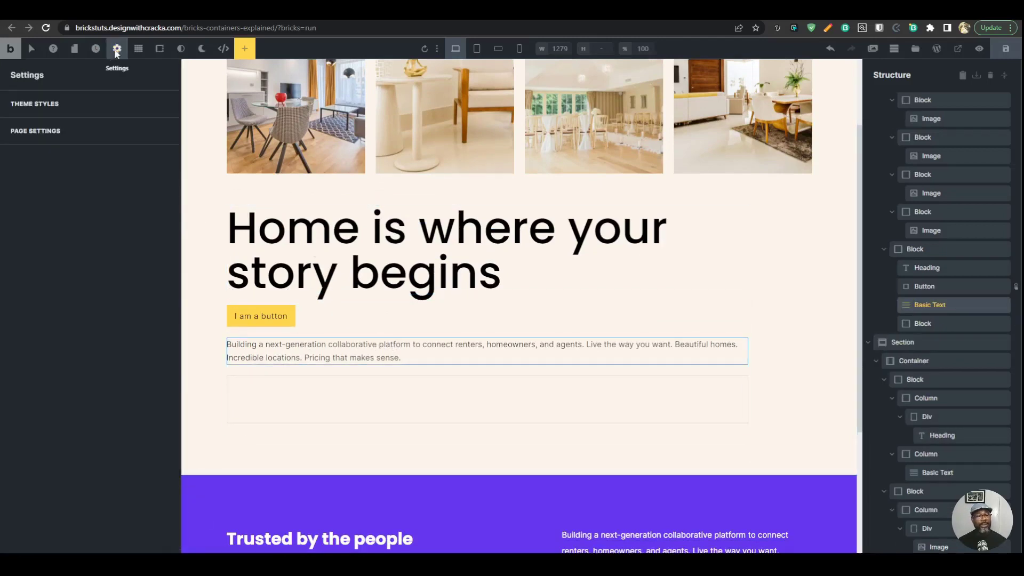
{"action": "left_click", "coordinate": [72, 104]}
{"action": "left_click", "coordinate": [157, 300]}
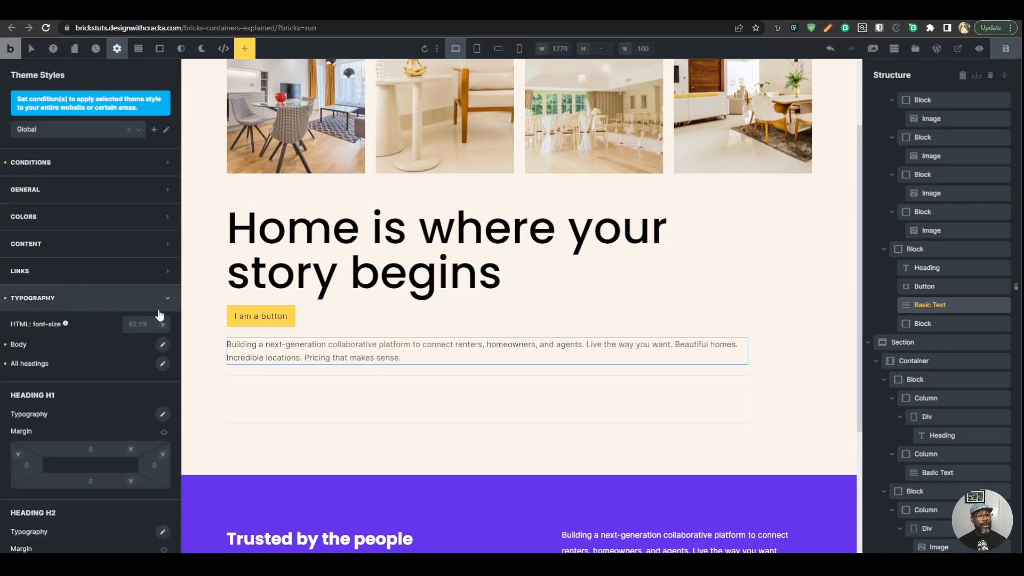
{"action": "left_click", "coordinate": [161, 345]}
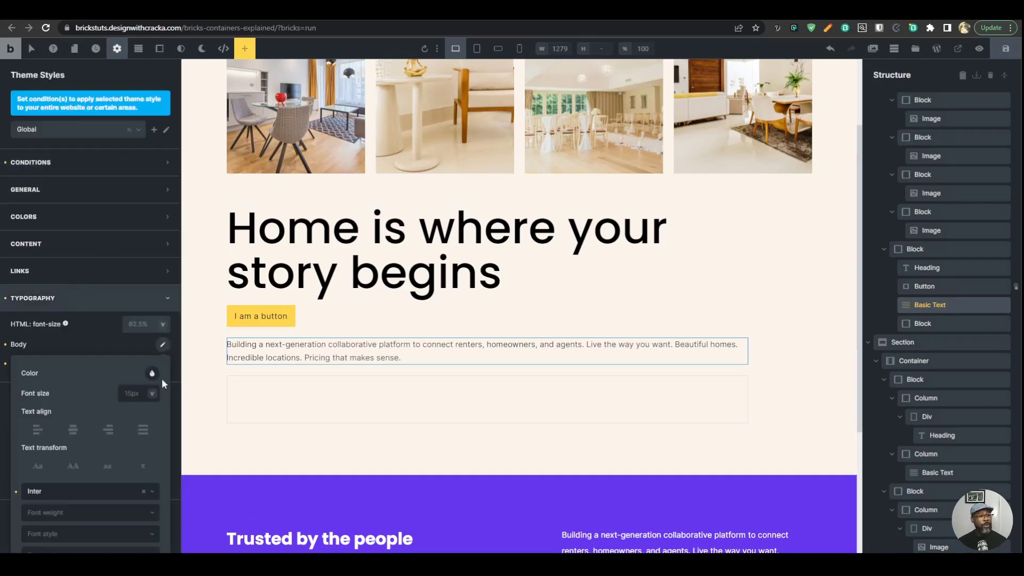
{"action": "left_click", "coordinate": [155, 375]}
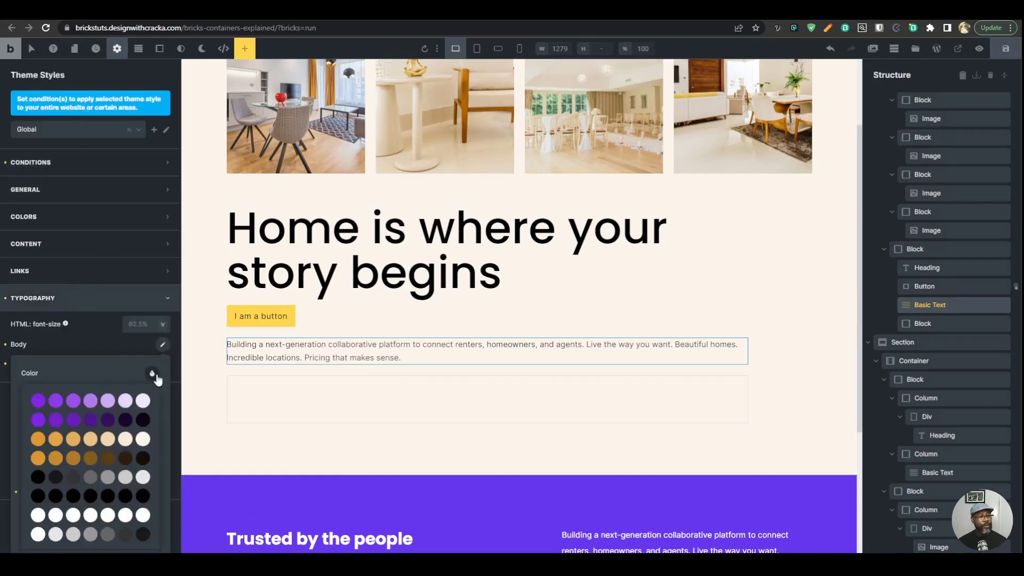
{"action": "left_click", "coordinate": [75, 476]}
{"action": "left_click", "coordinate": [92, 478]}
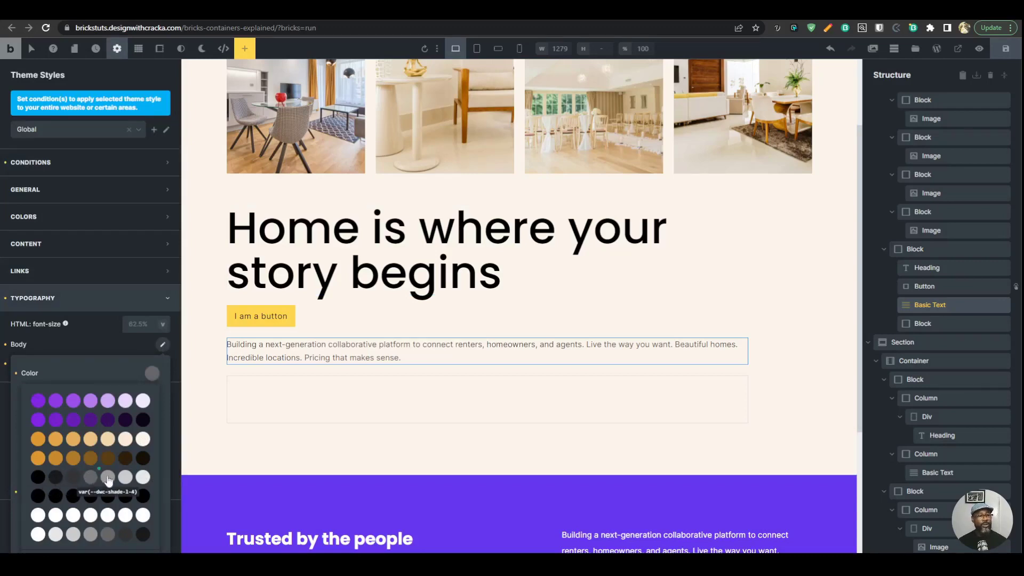
{"action": "left_click", "coordinate": [108, 477]}
{"action": "left_click", "coordinate": [123, 480]}
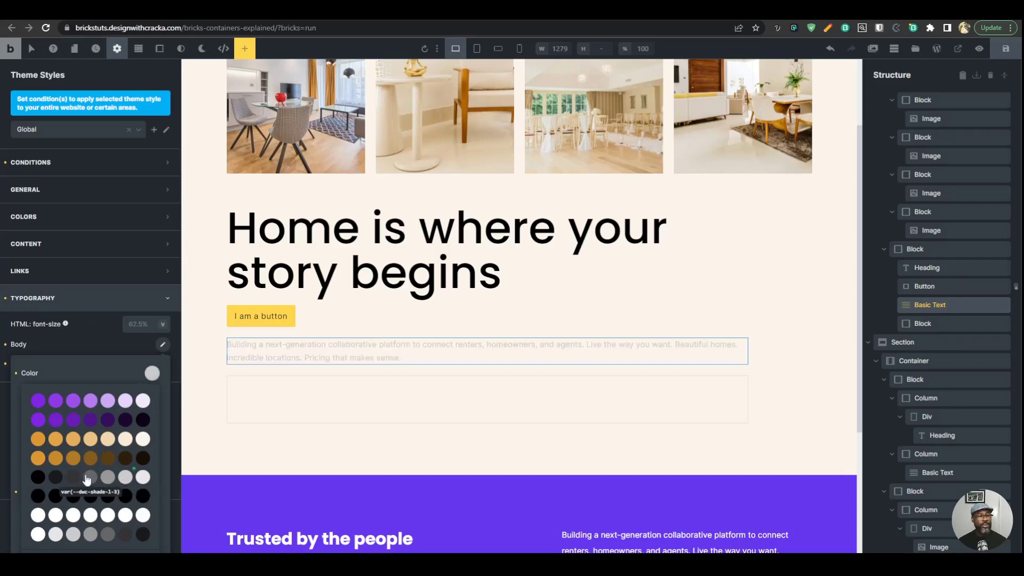
{"action": "left_click", "coordinate": [55, 477]}
- Set the color of all headings in the Global theme style to the base black shade, and save the page
{"action": "left_click", "coordinate": [76, 301]}
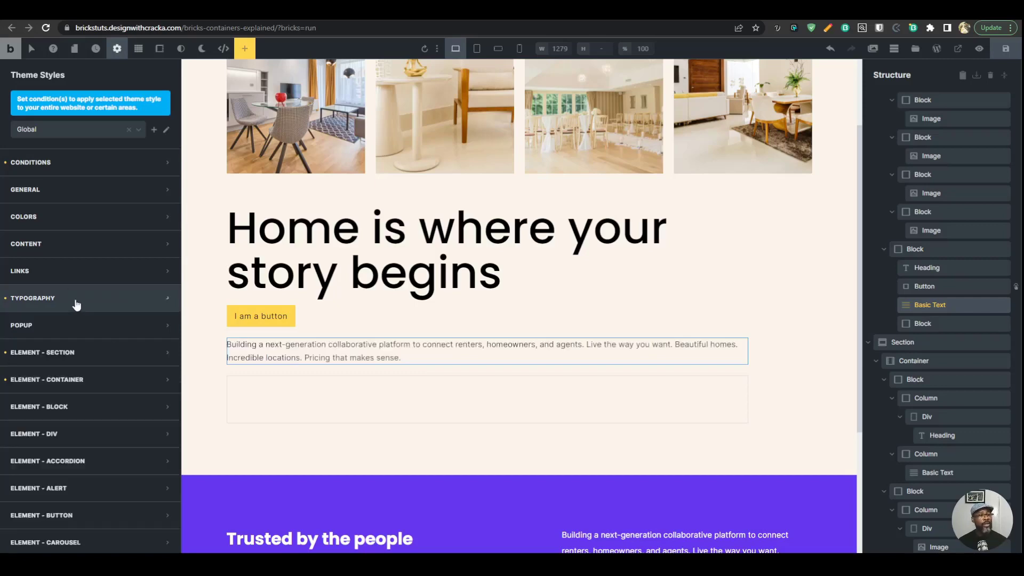
{"action": "left_click", "coordinate": [77, 301]}
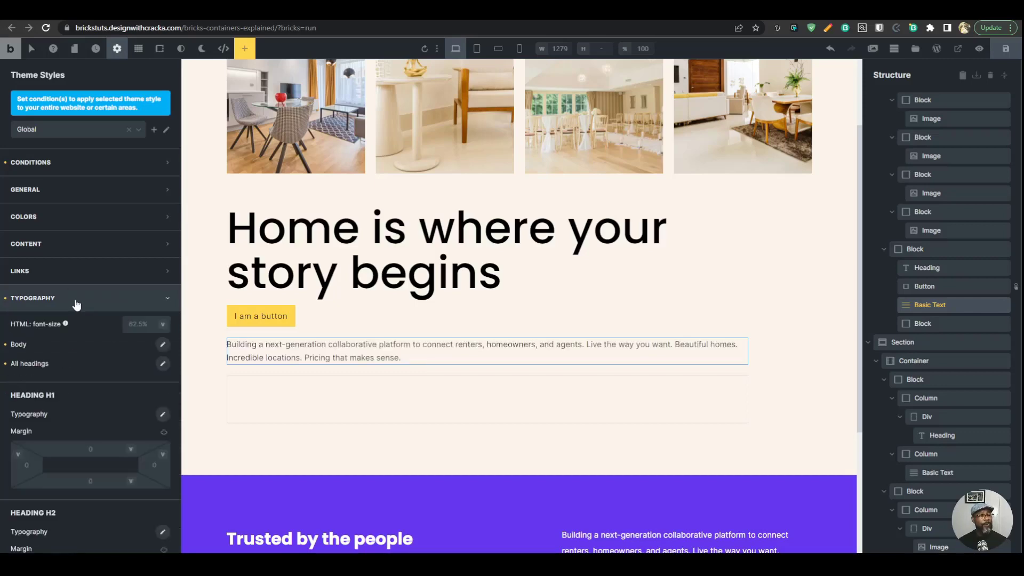
{"action": "left_click", "coordinate": [161, 364]}
{"action": "left_click", "coordinate": [151, 393]}
{"action": "scroll", "coordinate": [151, 401], "scroll_direction": "down", "scroll_amount": 2}
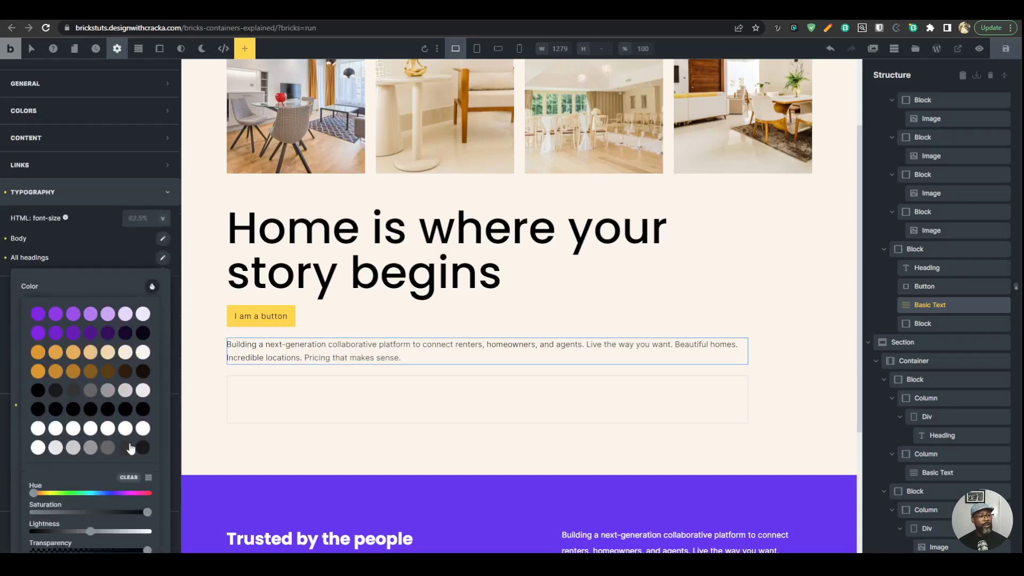
{"action": "left_click", "coordinate": [40, 410]}
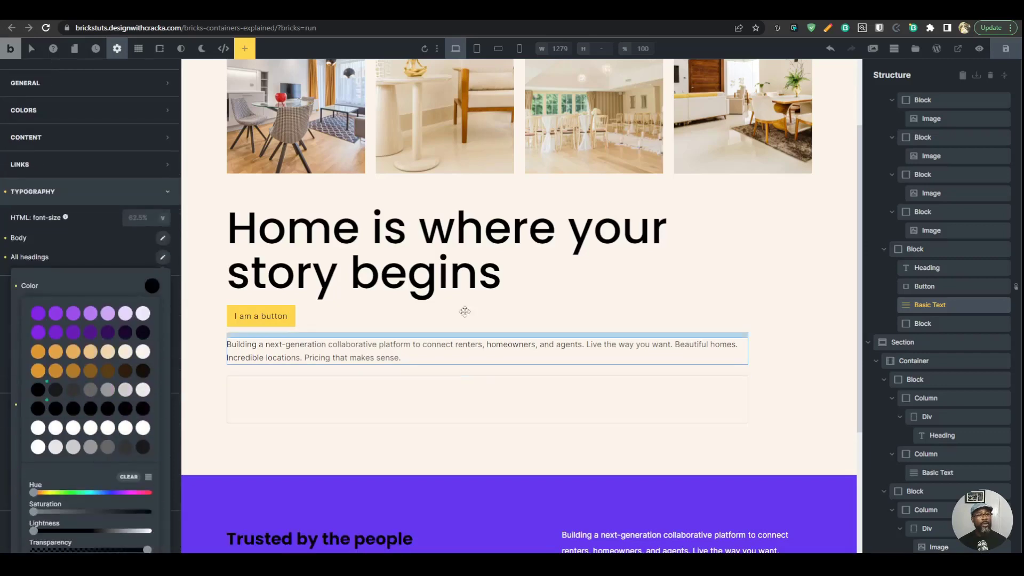
{"action": "left_click", "coordinate": [1006, 49]}
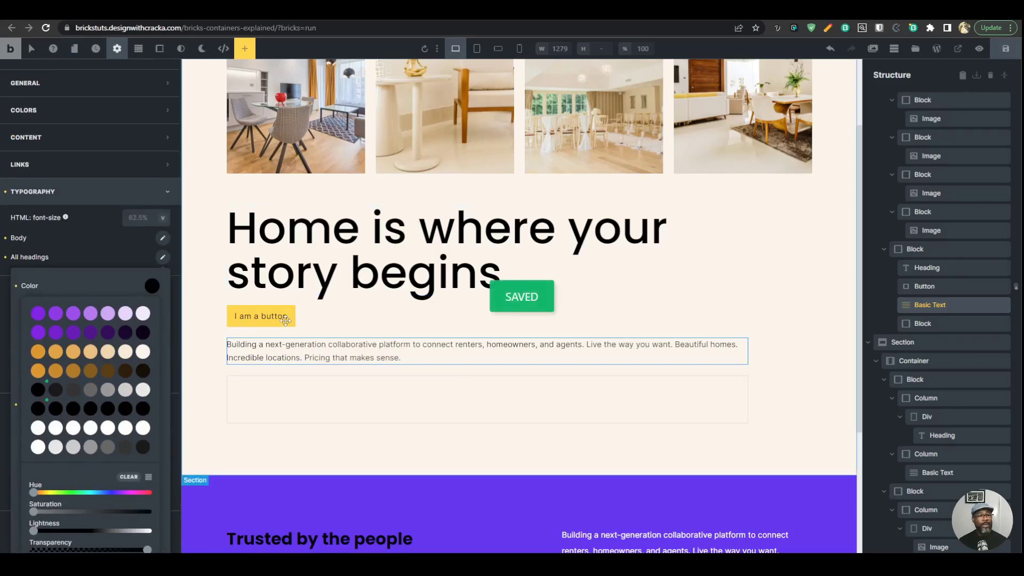
- Set the text color of the "Trusted by the people across the globe" heading to var(--dwc-white)
{"action": "left_click", "coordinate": [261, 315]}
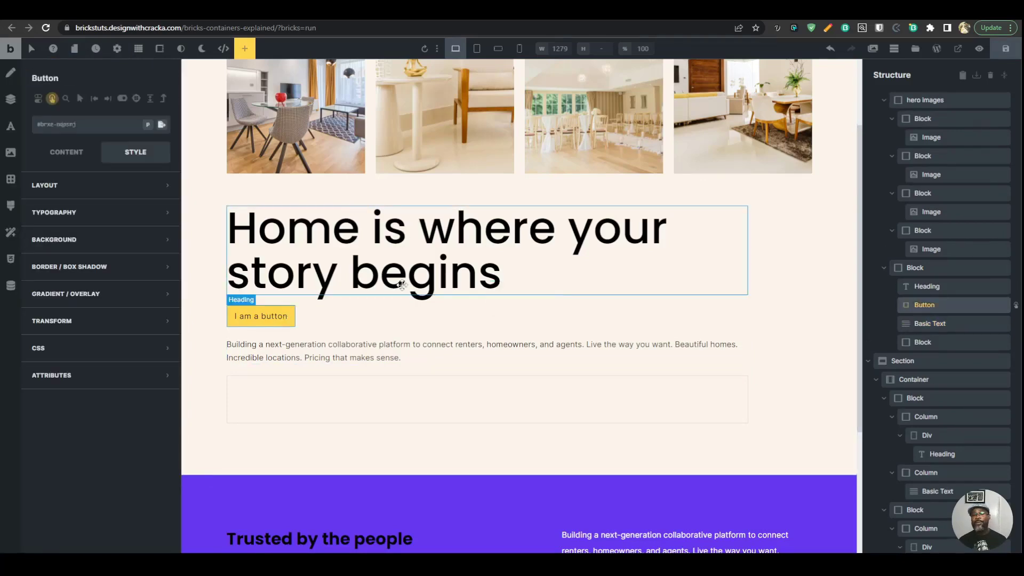
{"action": "scroll", "coordinate": [422, 373], "scroll_direction": "down", "scroll_amount": 3}
{"action": "left_click", "coordinate": [424, 341]}
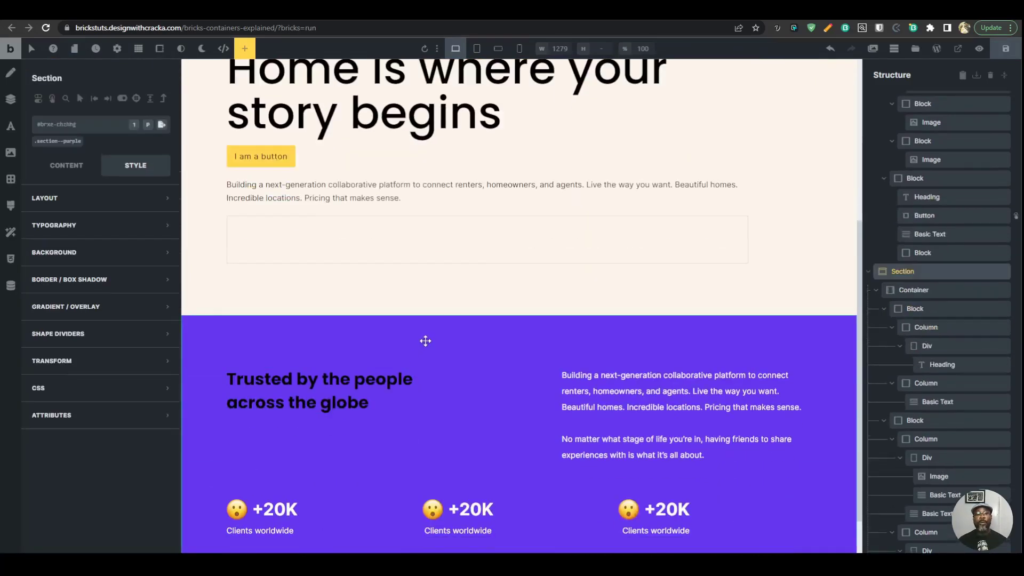
{"action": "left_click", "coordinate": [329, 393]}
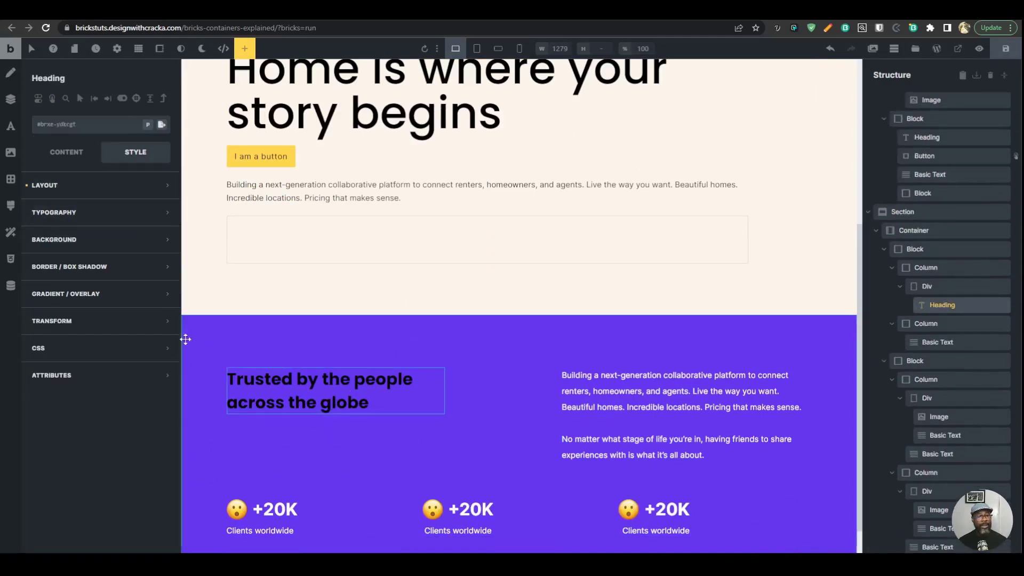
{"action": "left_click", "coordinate": [85, 212]}
{"action": "left_click", "coordinate": [163, 237]}
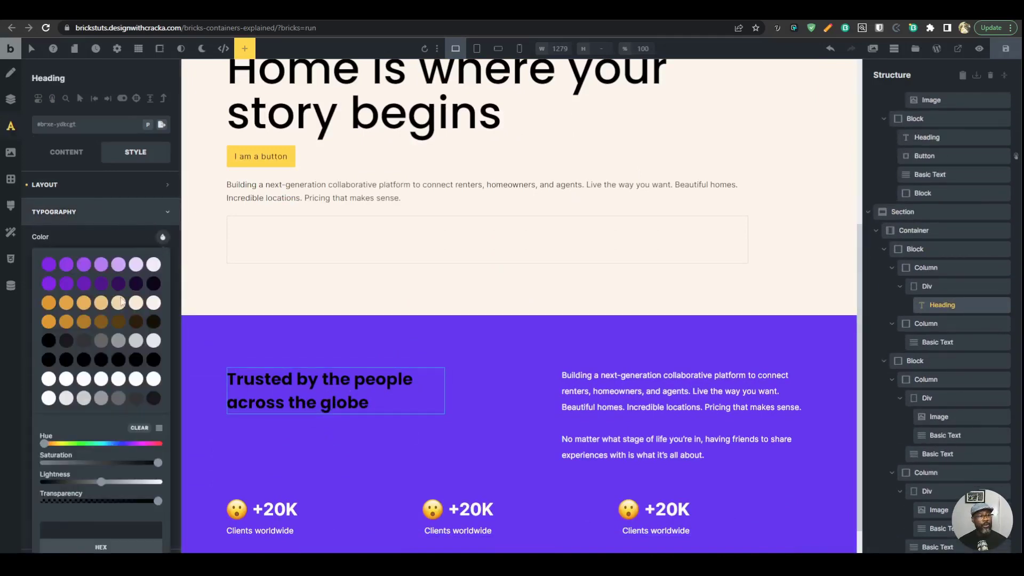
{"action": "left_click", "coordinate": [48, 379]}
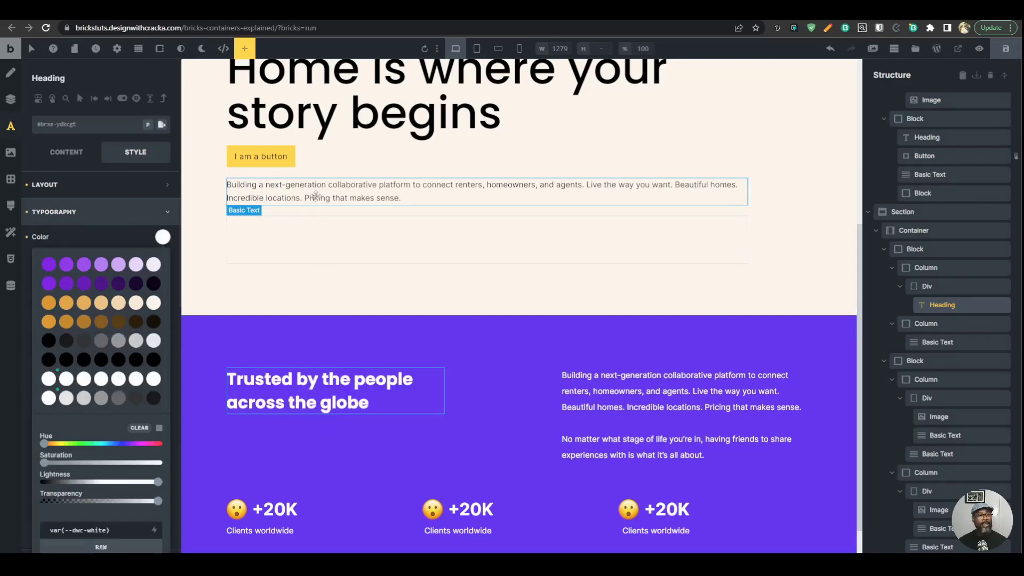
- Set the background color of the "Trusted by the people" section to the base primary purple from the palette
{"action": "left_click", "coordinate": [346, 337]}
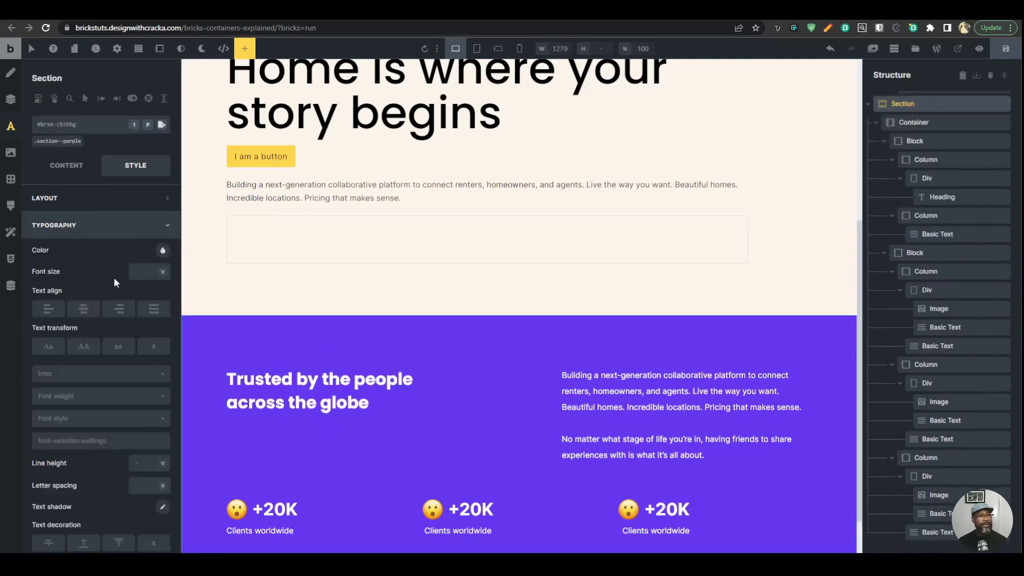
{"action": "left_click", "coordinate": [10, 153]}
{"action": "left_click", "coordinate": [163, 277]}
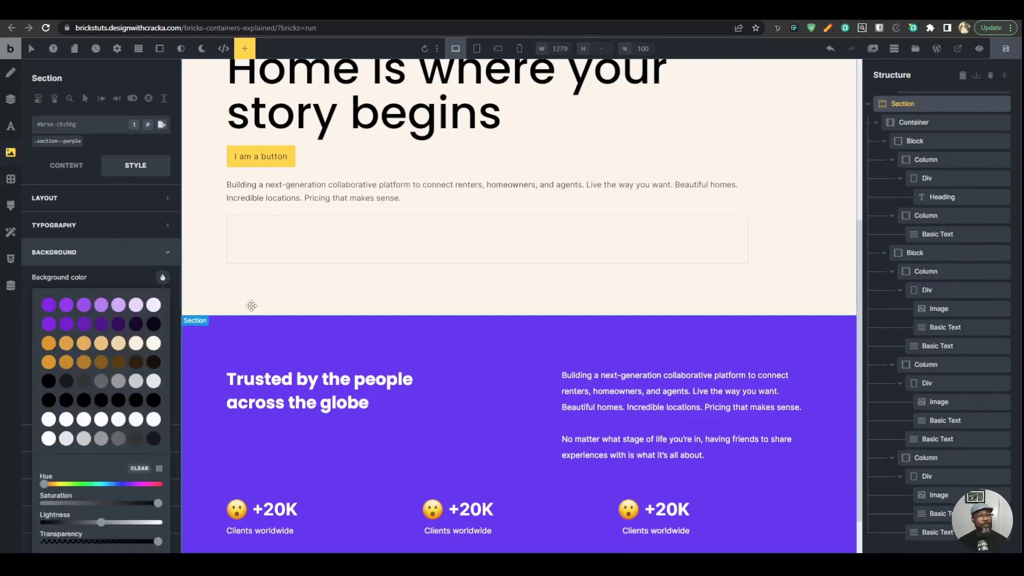
{"action": "left_click", "coordinate": [48, 322]}
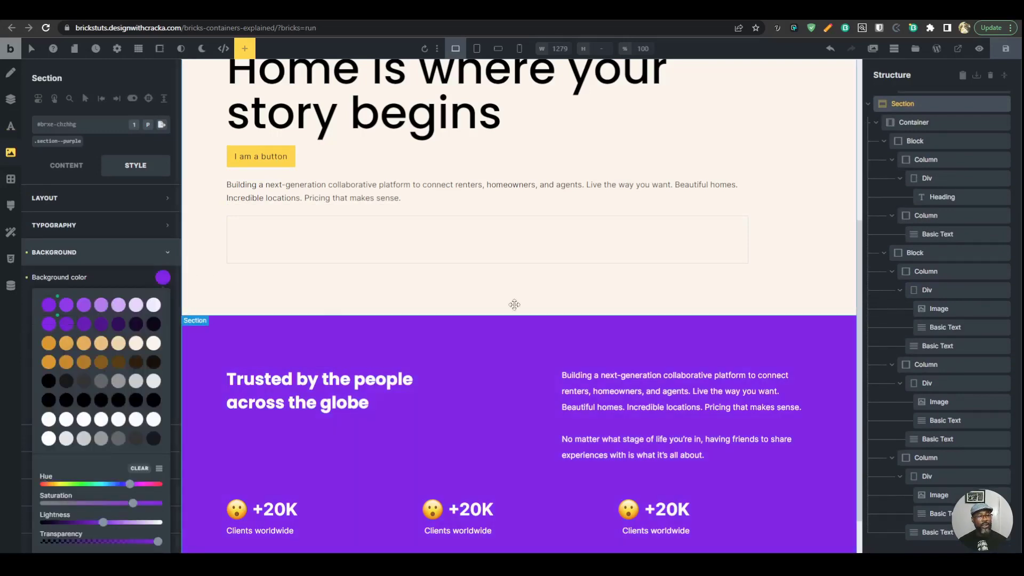
- Check the typography color setting of the basic text beside the "Trusted by the people" heading
{"action": "left_click", "coordinate": [590, 294]}
{"action": "scroll", "coordinate": [583, 401], "scroll_direction": "down", "scroll_amount": 1}
{"action": "left_click", "coordinate": [684, 395]}
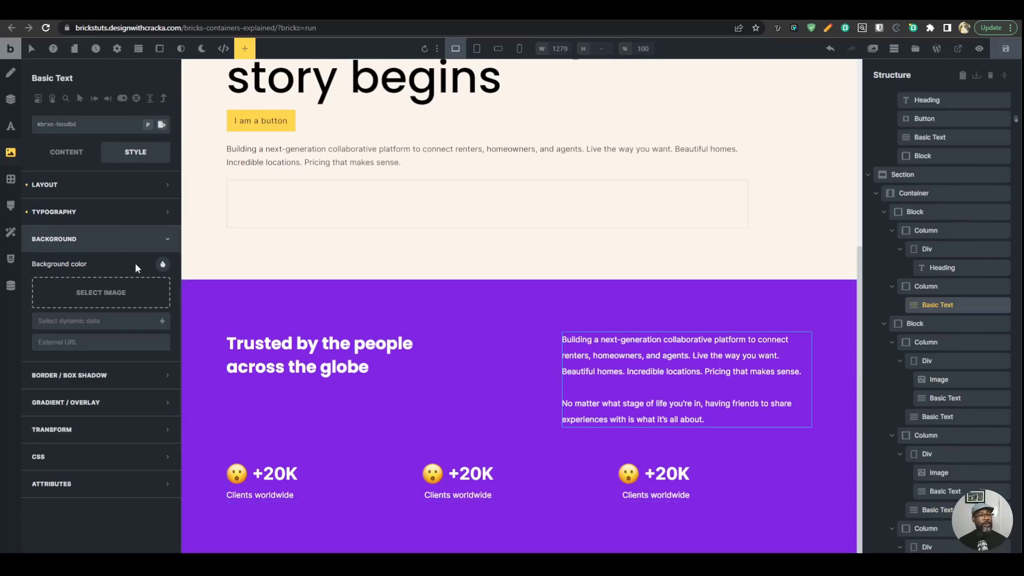
{"action": "left_click", "coordinate": [108, 213]}
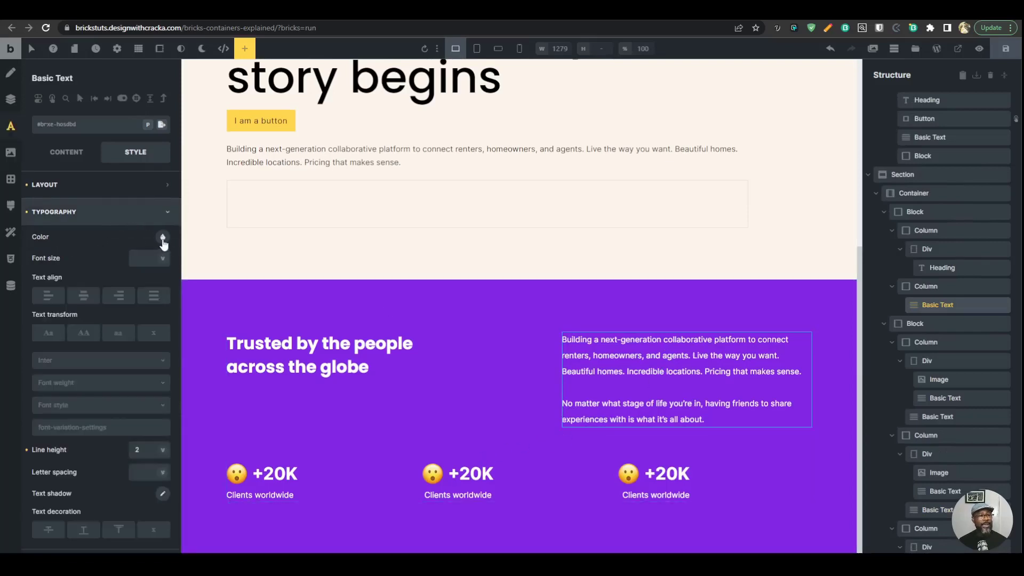
{"action": "left_click", "coordinate": [162, 239]}
{"action": "left_click", "coordinate": [163, 239]}
- Save the page, preview it on the front end from top to bottom, and return to the builder
{"action": "left_click", "coordinate": [1005, 49]}
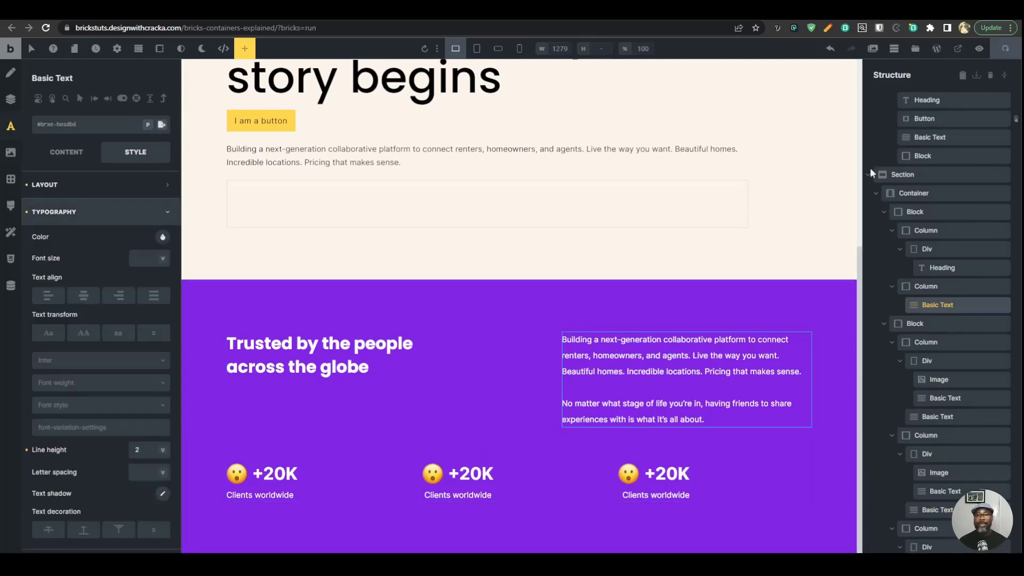
{"action": "left_click", "coordinate": [958, 49]}
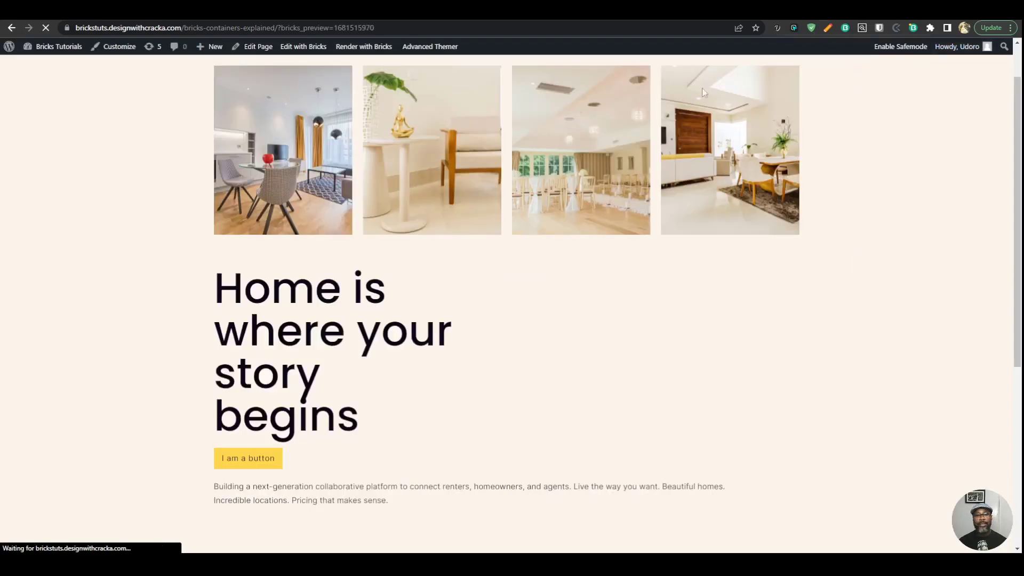
{"action": "scroll", "coordinate": [762, 260], "scroll_direction": "down", "scroll_amount": 5}
{"action": "scroll", "coordinate": [763, 261], "scroll_direction": "up", "scroll_amount": 5}
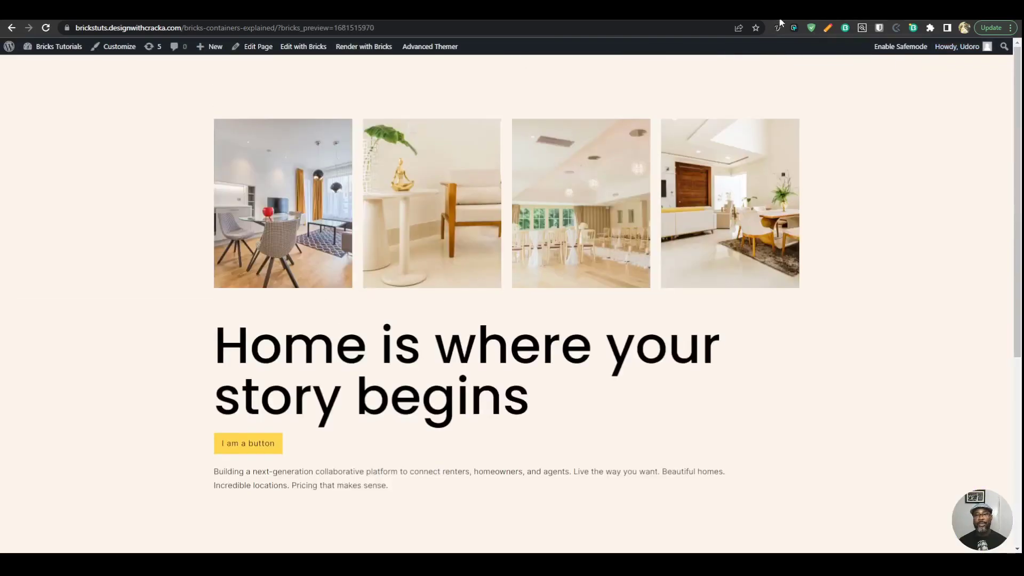
{"action": "left_click", "coordinate": [776, 13]}
- Collapse the structure tree and add the Advanced Themer Darkmode Toggle and Darkmode Button elements to the hero section
{"action": "left_click", "coordinate": [244, 49]}
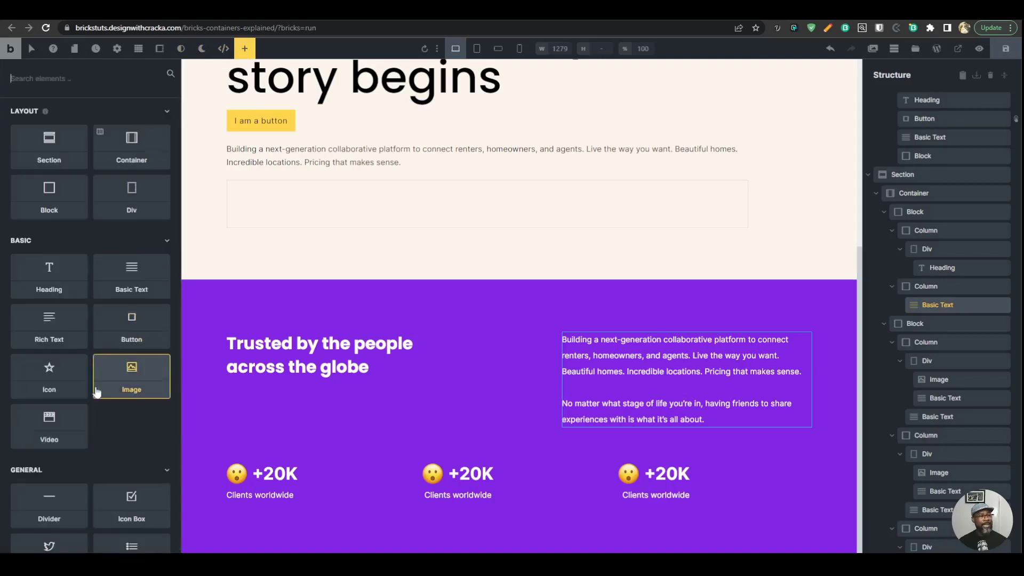
{"action": "scroll", "coordinate": [96, 392], "scroll_direction": "down", "scroll_amount": 15}
{"action": "scroll", "coordinate": [102, 474], "scroll_direction": "down", "scroll_amount": 10}
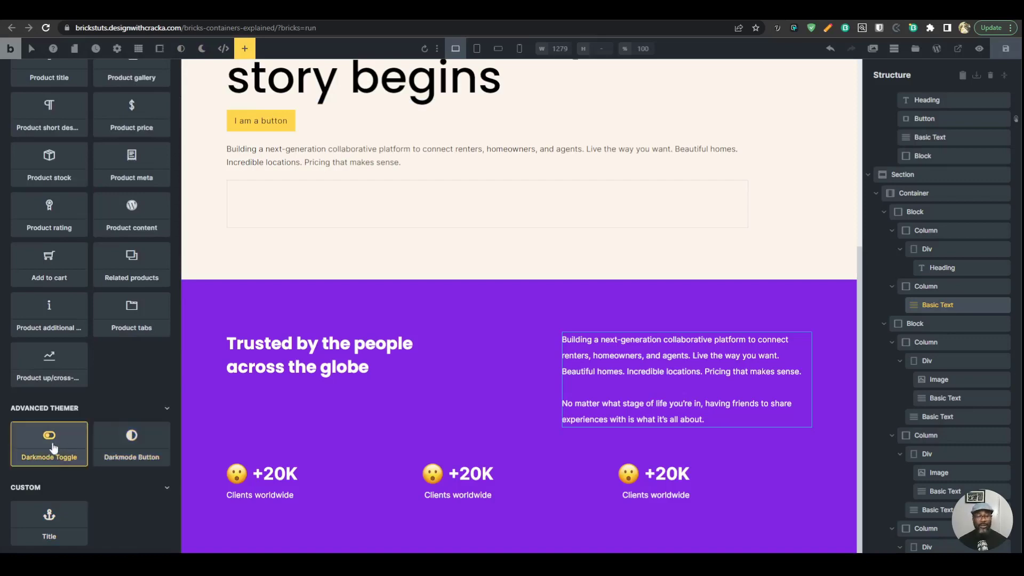
{"action": "scroll", "coordinate": [587, 320], "scroll_direction": "up", "scroll_amount": 5}
{"action": "scroll", "coordinate": [949, 210], "scroll_direction": "up", "scroll_amount": 5}
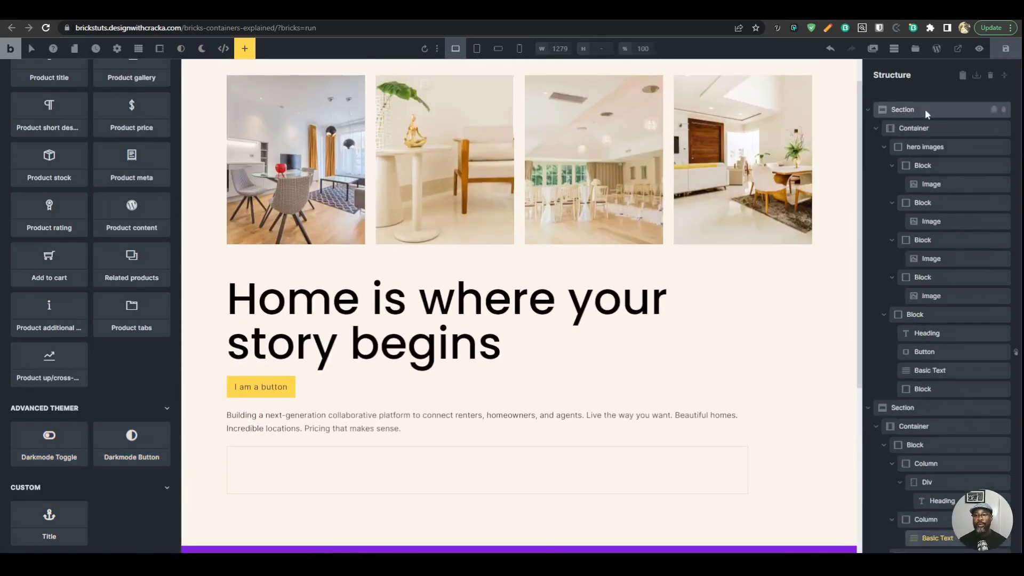
{"action": "left_click", "coordinate": [914, 128]}
{"action": "left_click", "coordinate": [903, 147]}
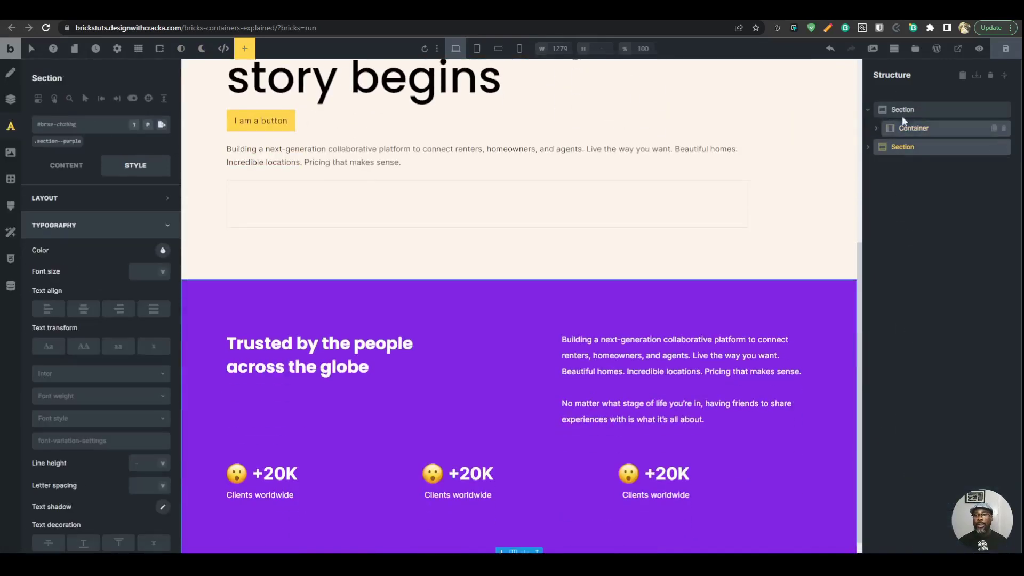
{"action": "left_click", "coordinate": [906, 110]}
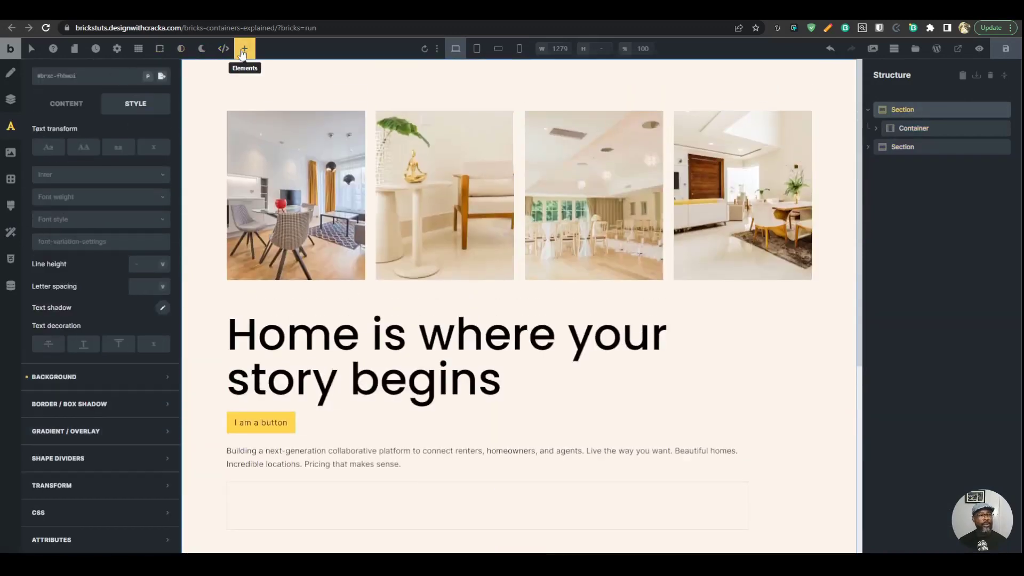
{"action": "left_click", "coordinate": [243, 49]}
{"action": "scroll", "coordinate": [123, 479], "scroll_direction": "down", "scroll_amount": 20}
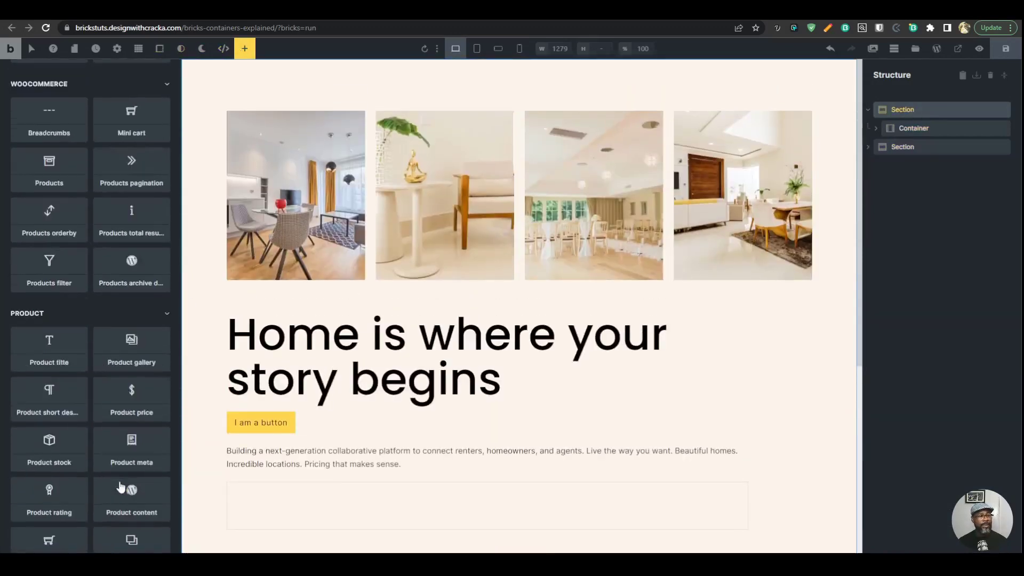
{"action": "left_click", "coordinate": [49, 442]}
{"action": "left_click", "coordinate": [131, 443]}
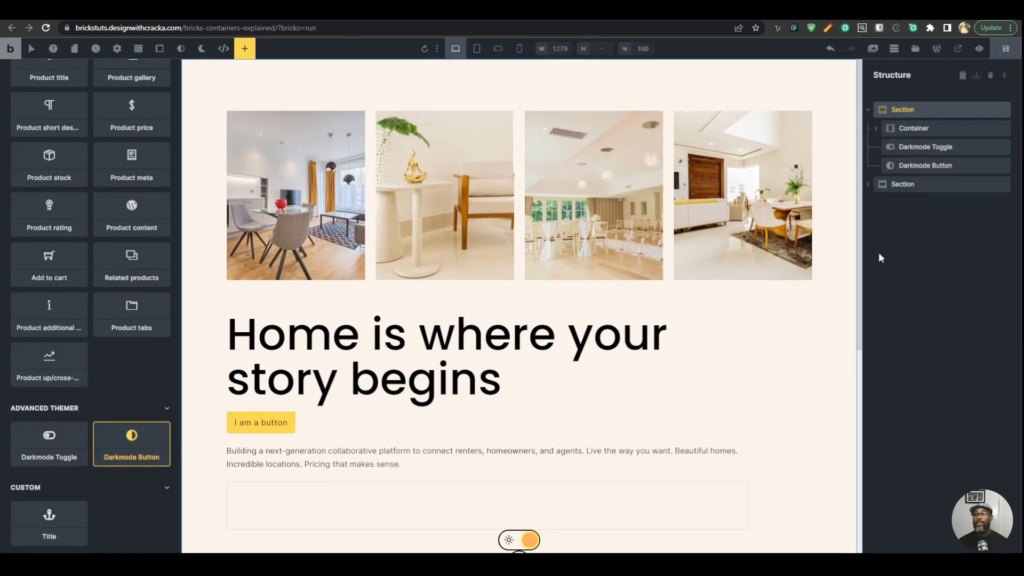
- Move both dark mode elements above the hero container, set the section's cross-axis alignment to End, and save the page
{"action": "left_click_drag", "start_coordinate": [889, 146], "coordinate": [915, 139]}
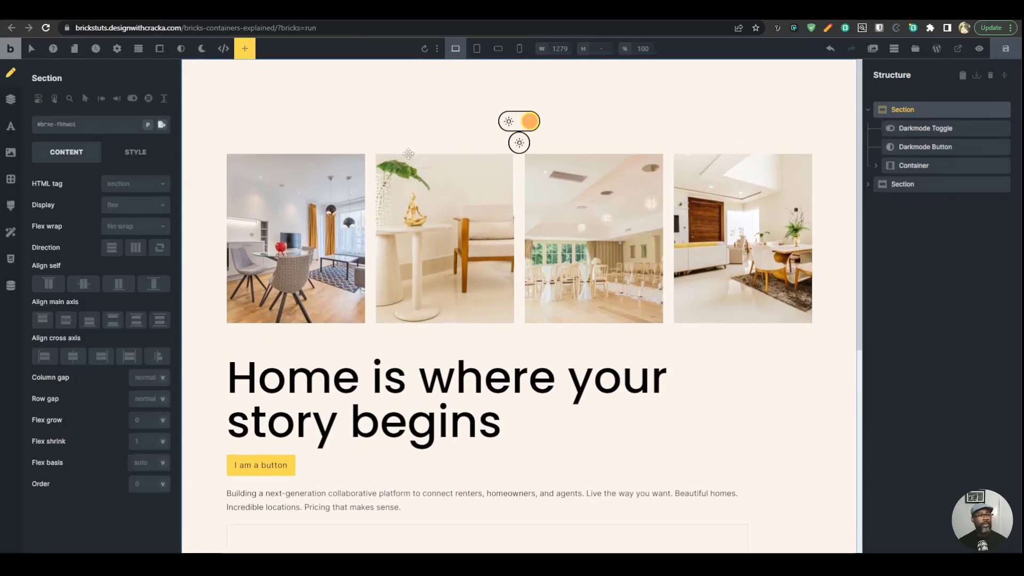
{"action": "left_click", "coordinate": [102, 356]}
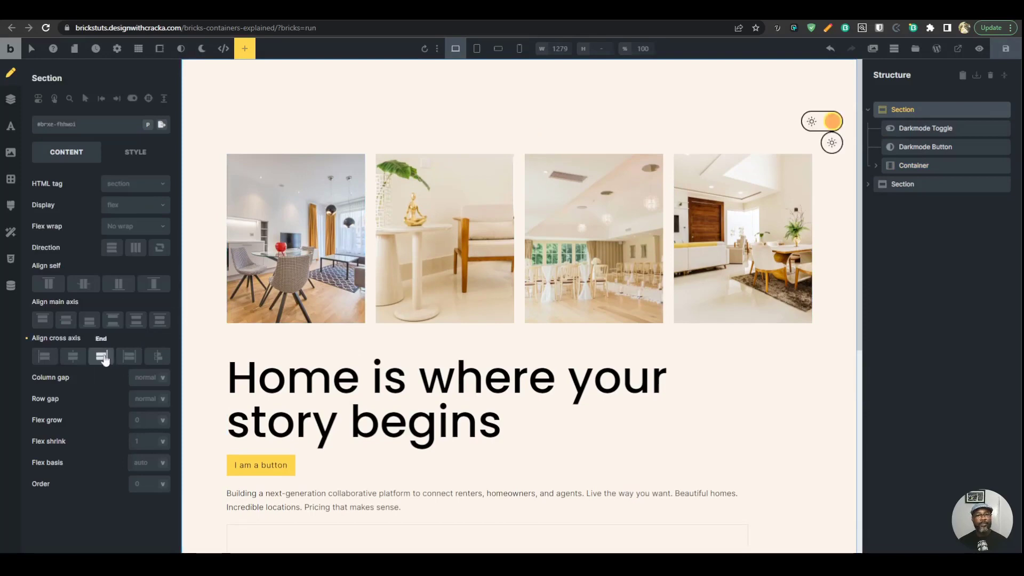
{"action": "left_click", "coordinate": [1007, 50]}
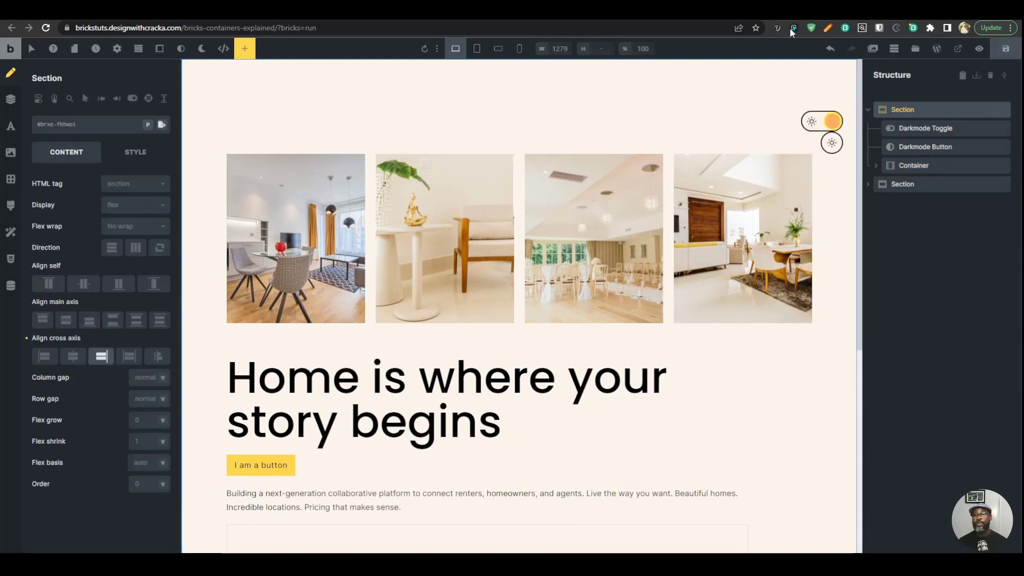
- Reload the front-end preview and try the Darkmode Button in the hero section while looking over the page
{"action": "key", "text": "ctrl+Tab"}
{"action": "key", "text": "F5"}
{"action": "scroll", "coordinate": [883, 208], "scroll_direction": "up", "scroll_amount": 1}
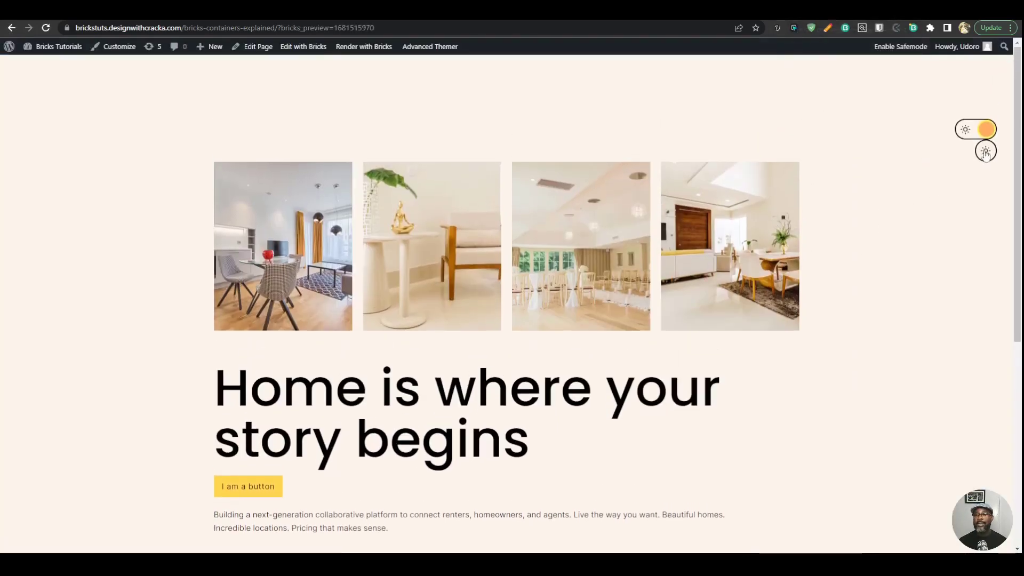
{"action": "left_click", "coordinate": [985, 152]}
{"action": "scroll", "coordinate": [791, 241], "scroll_direction": "down", "scroll_amount": 4}
{"action": "scroll", "coordinate": [791, 239], "scroll_direction": "down", "scroll_amount": 2}
{"action": "scroll", "coordinate": [789, 246], "scroll_direction": "up", "scroll_amount": 1}
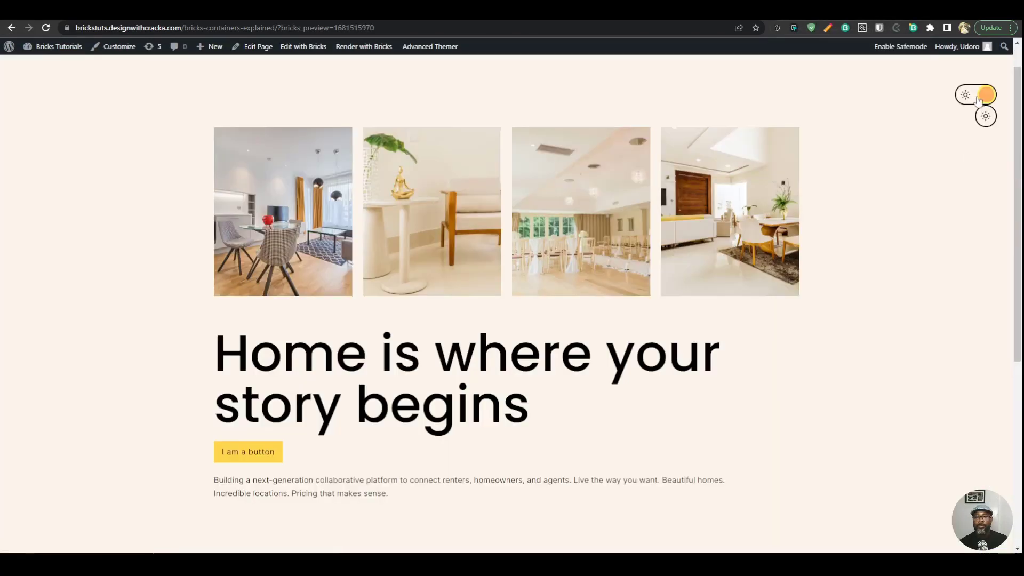
- Switch the previewed page between light and dark mode with the Darkmode Toggle to check text contrast
{"action": "left_click", "coordinate": [977, 97]}
{"action": "left_click", "coordinate": [976, 97]}
{"action": "left_click", "coordinate": [978, 99]}
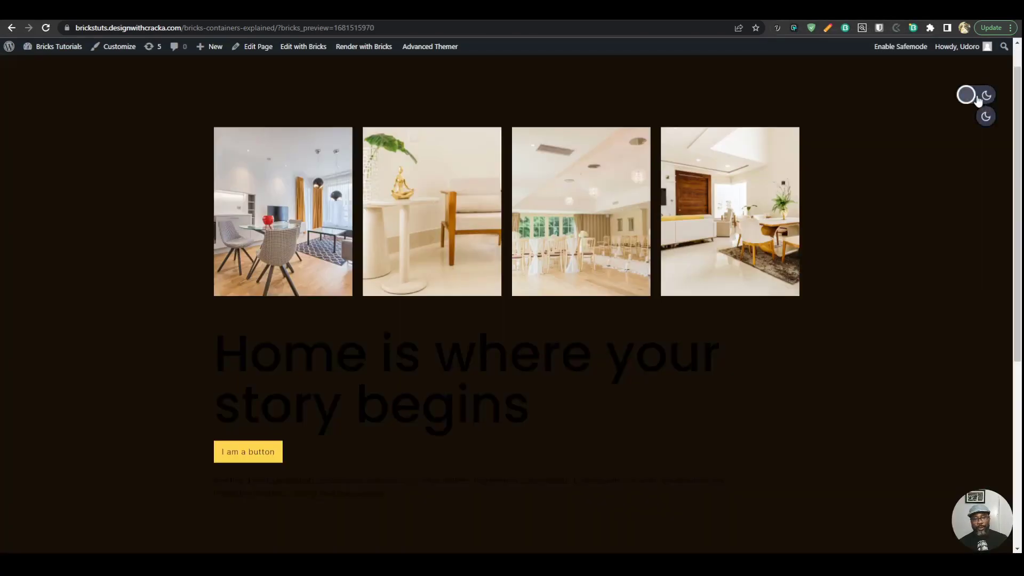
{"action": "left_click", "coordinate": [978, 99]}
{"action": "left_click", "coordinate": [978, 99]}
{"action": "left_click", "coordinate": [978, 99]}
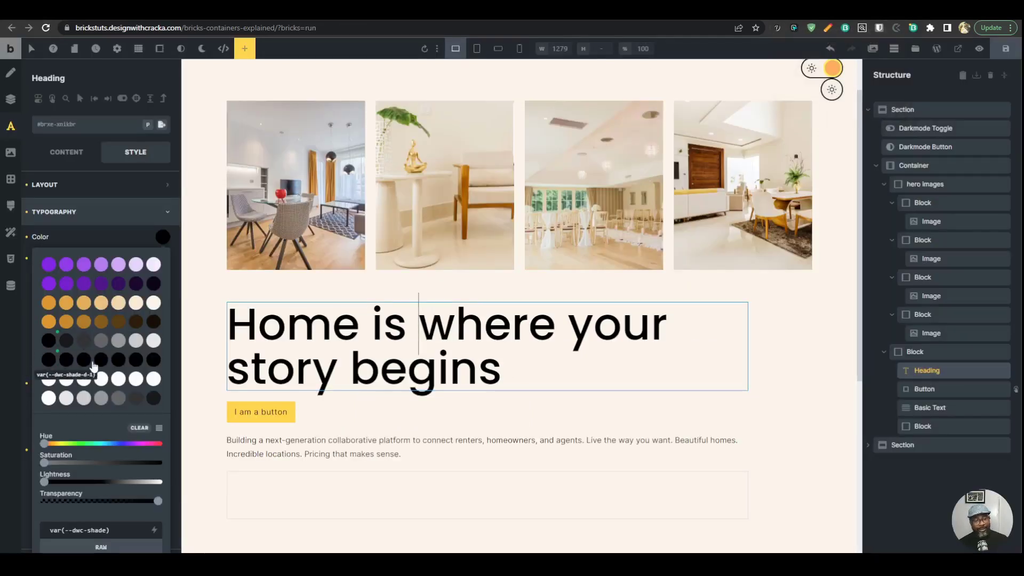
- Return to the builder and set the "Home is where your story begins" heading's typography color to var(--dwc-primary-d-6)
{"action": "left_click", "coordinate": [769, 391]}
{"action": "left_click", "coordinate": [355, 366]}
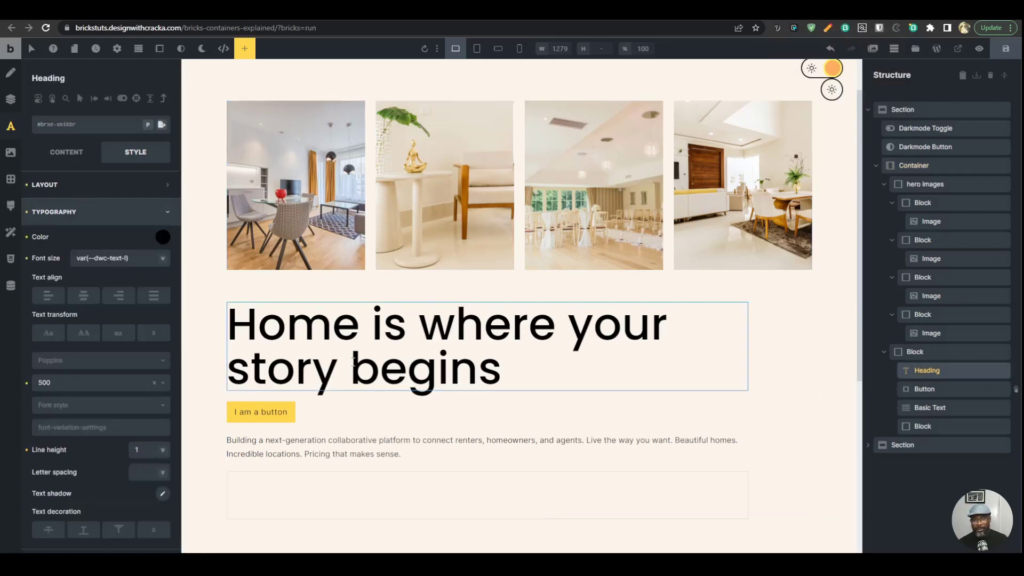
{"action": "left_click", "coordinate": [240, 277]}
{"action": "left_click", "coordinate": [400, 335]}
{"action": "left_click", "coordinate": [160, 238]}
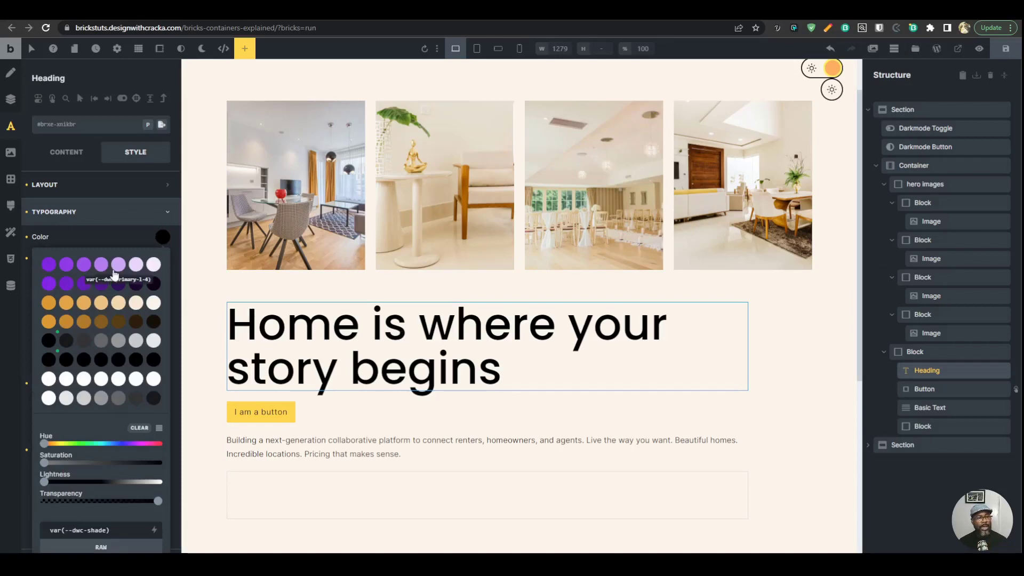
{"action": "left_click", "coordinate": [154, 284]}
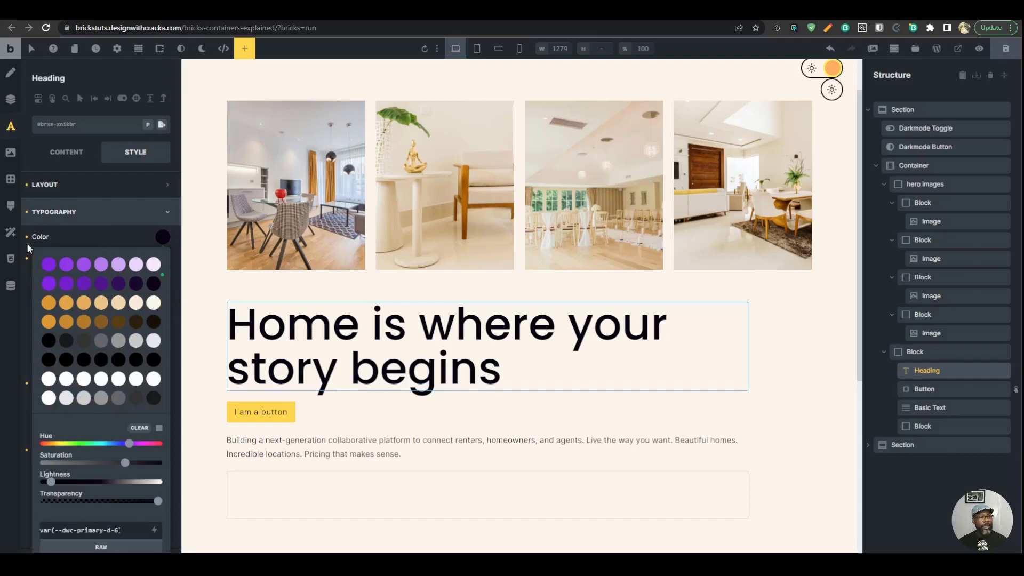
{"action": "left_click", "coordinate": [53, 235]}
- In the Global theme style's typography, set the Body and All headings colors to var(--dwc-primary-d-6)
{"action": "left_click", "coordinate": [117, 49]}
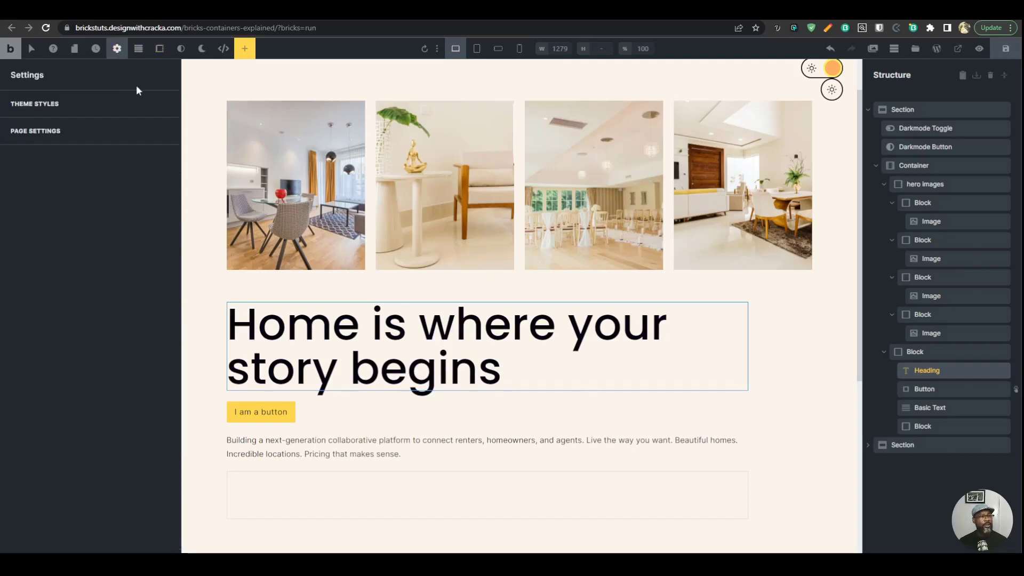
{"action": "left_click", "coordinate": [82, 104]}
{"action": "left_click", "coordinate": [98, 298]}
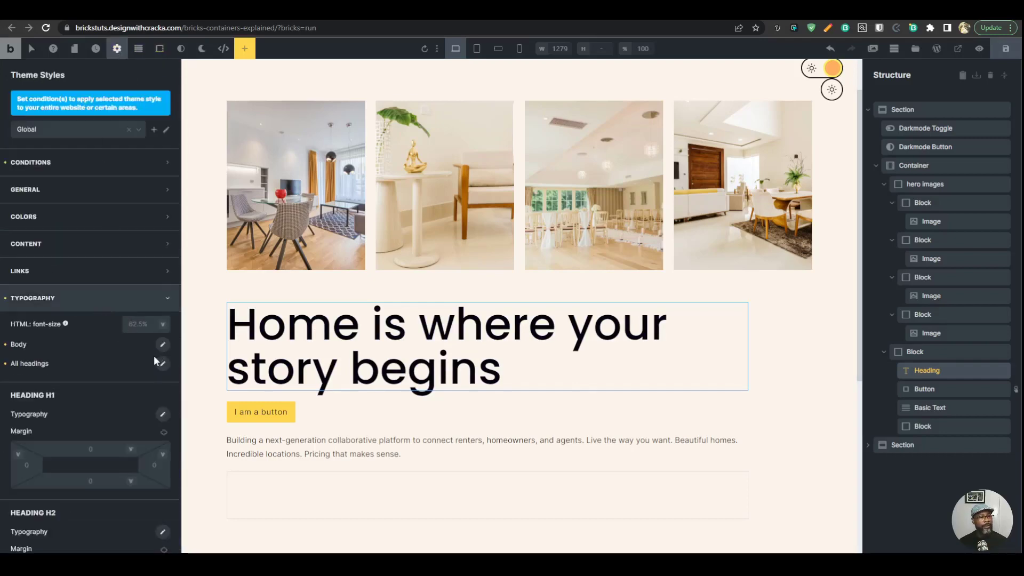
{"action": "left_click", "coordinate": [163, 344]}
{"action": "left_click", "coordinate": [159, 373]}
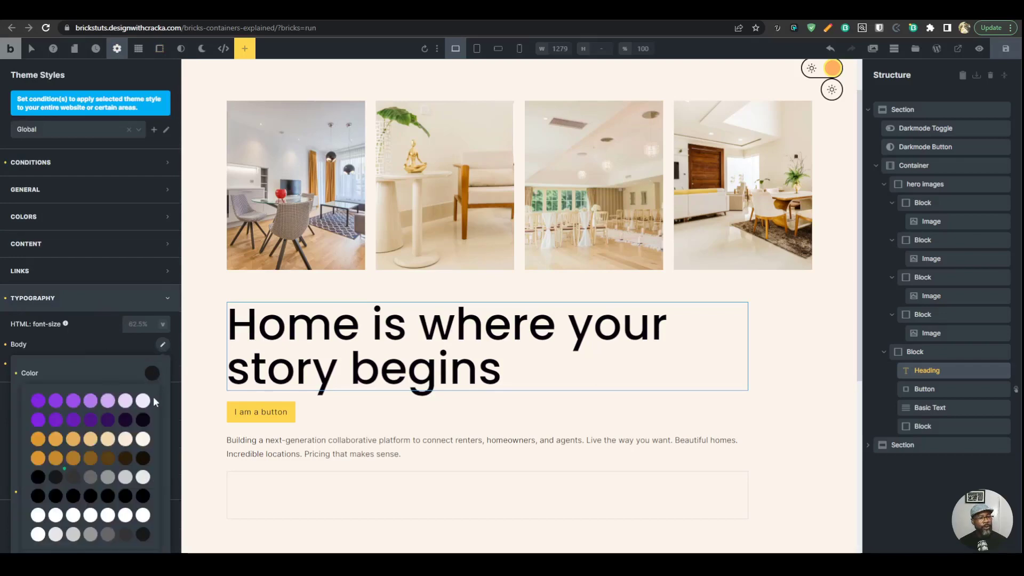
{"action": "scroll", "coordinate": [156, 408], "scroll_direction": "down", "scroll_amount": 1}
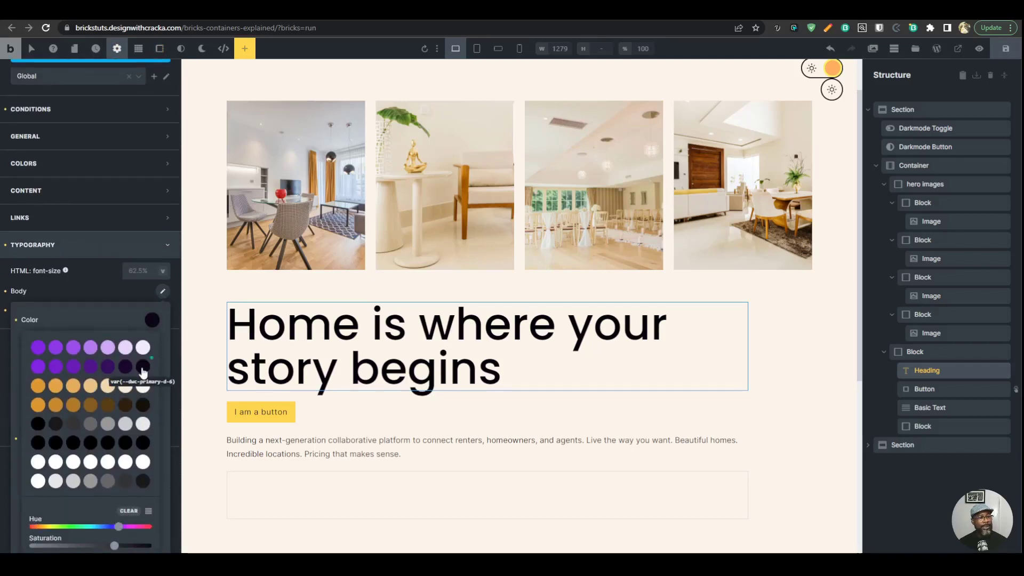
{"action": "left_click", "coordinate": [81, 293]}
{"action": "left_click", "coordinate": [162, 310]}
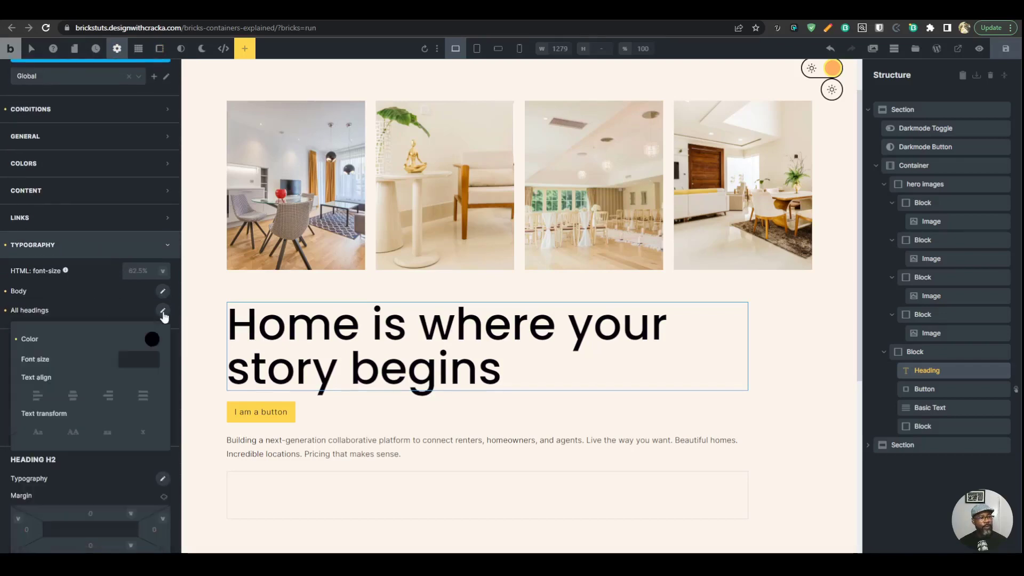
{"action": "left_click", "coordinate": [152, 340]}
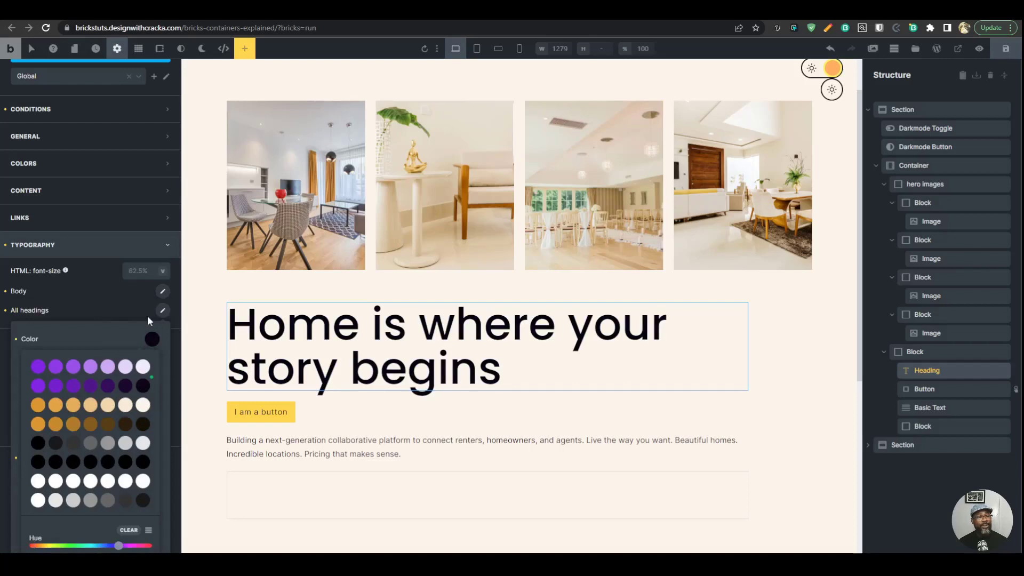
- Reload the front-end preview and check the recolored text in both modes using the dark mode toggle and button
{"action": "left_click", "coordinate": [800, 11]}
{"action": "key", "text": "ctrl+r"}
{"action": "left_click", "coordinate": [983, 124]}
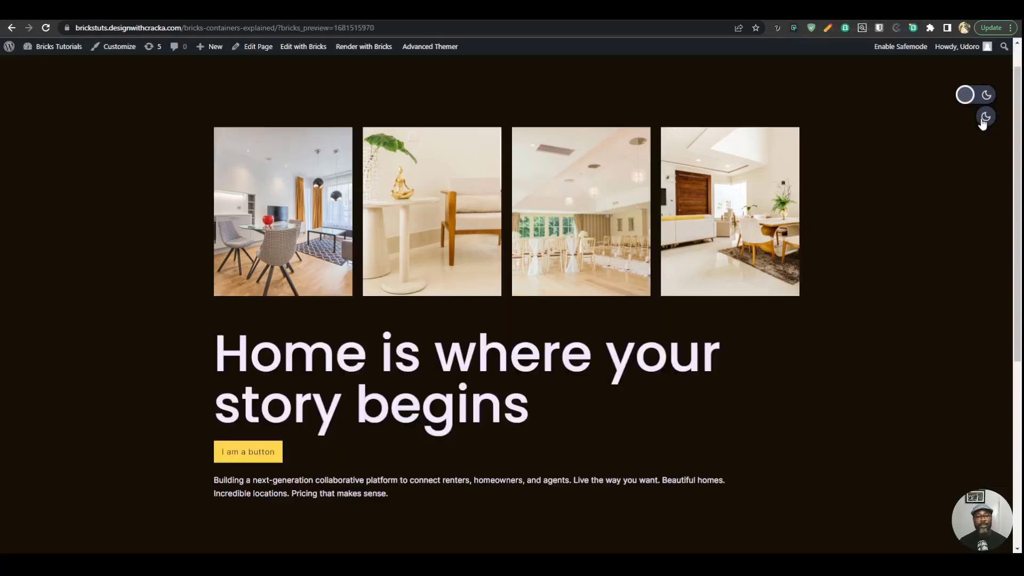
{"action": "left_click", "coordinate": [979, 118]}
{"action": "left_click", "coordinate": [980, 118]}
{"action": "left_click", "coordinate": [942, 143]}
{"action": "left_click", "coordinate": [966, 93]}
{"action": "left_click", "coordinate": [968, 96]}
{"action": "left_click", "coordinate": [984, 119]}
{"action": "left_click", "coordinate": [983, 119]}
{"action": "left_click", "coordinate": [984, 119]}
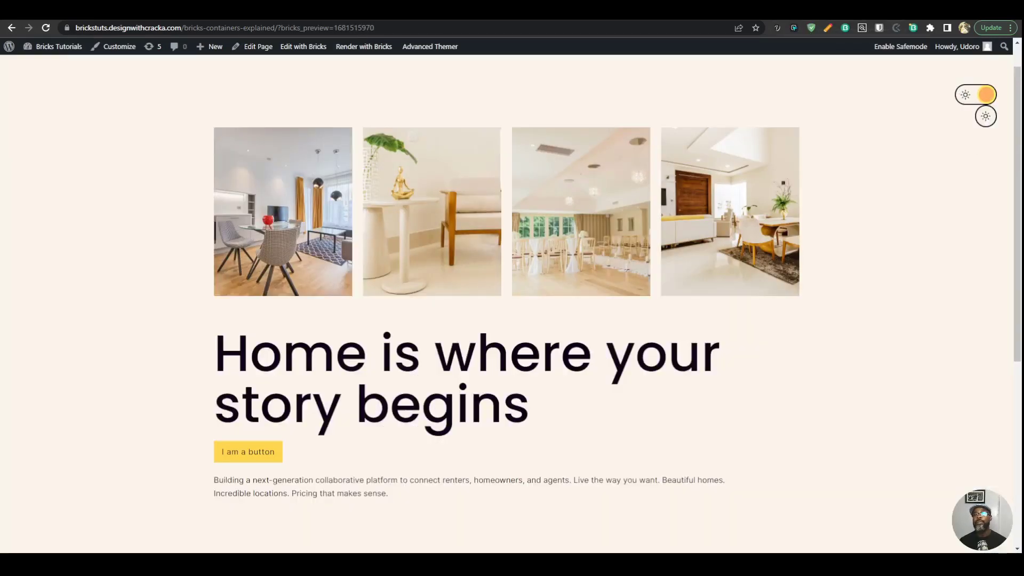
- Delete the Darkmode Toggle element from the hero section in the builder and save the page
{"action": "key", "text": "ctrl+shift+Tab"}
{"action": "left_click", "coordinate": [948, 128]}
{"action": "left_click", "coordinate": [1004, 129]}
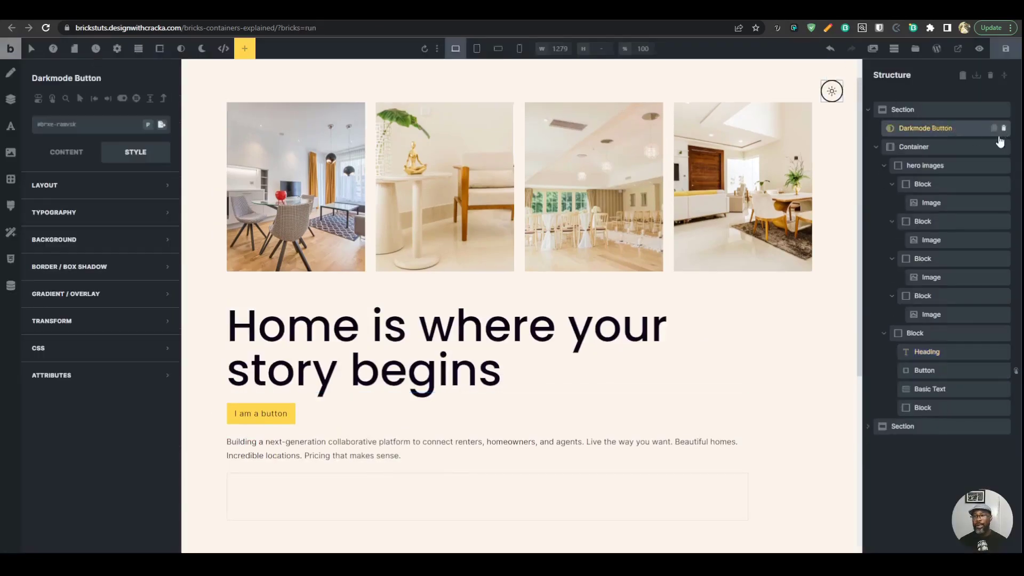
{"action": "left_click", "coordinate": [1006, 51]}
- View the whole page on the front end in dark mode and in light mode using the remaining Darkmode Button
{"action": "left_click", "coordinate": [808, 14]}
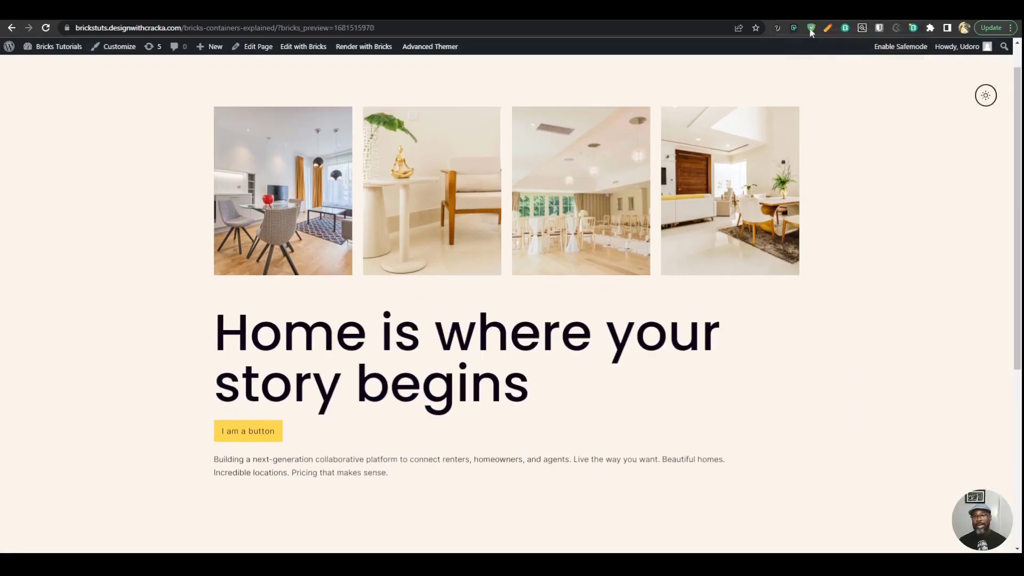
{"action": "left_click", "coordinate": [987, 101]}
{"action": "scroll", "coordinate": [768, 373], "scroll_direction": "down", "scroll_amount": 5}
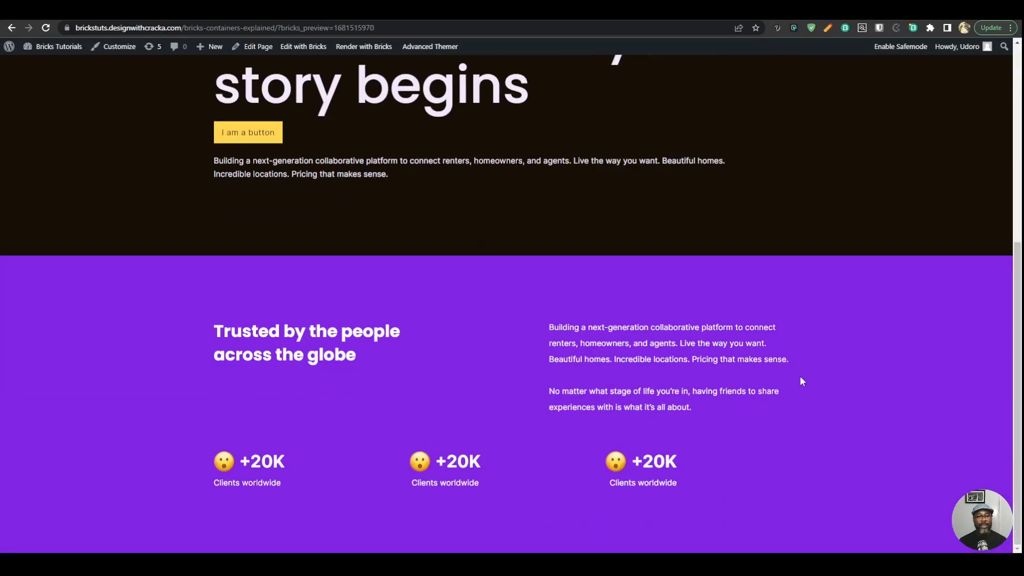
{"action": "scroll", "coordinate": [952, 156], "scroll_direction": "up", "scroll_amount": 6}
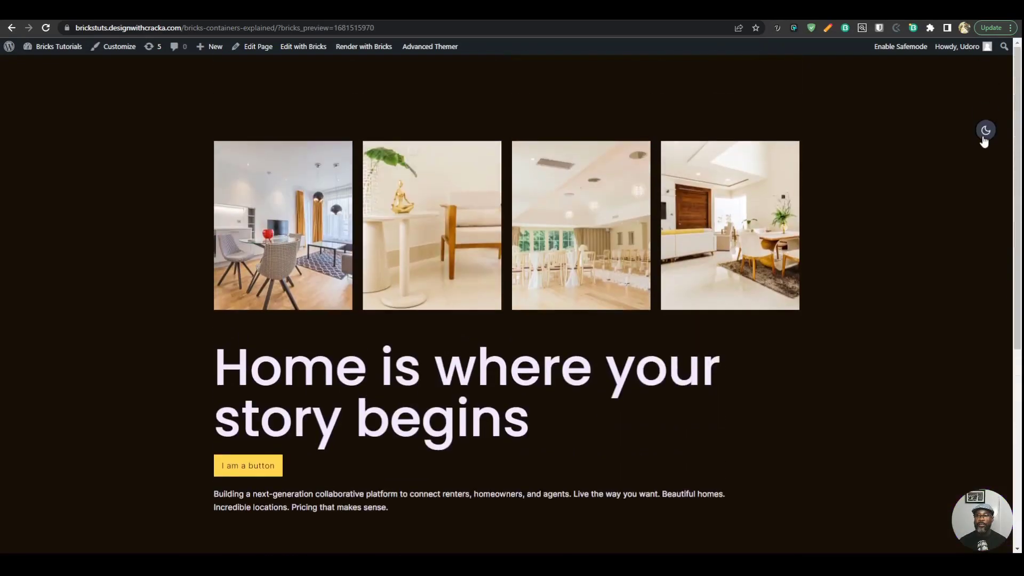
{"action": "left_click", "coordinate": [984, 137]}
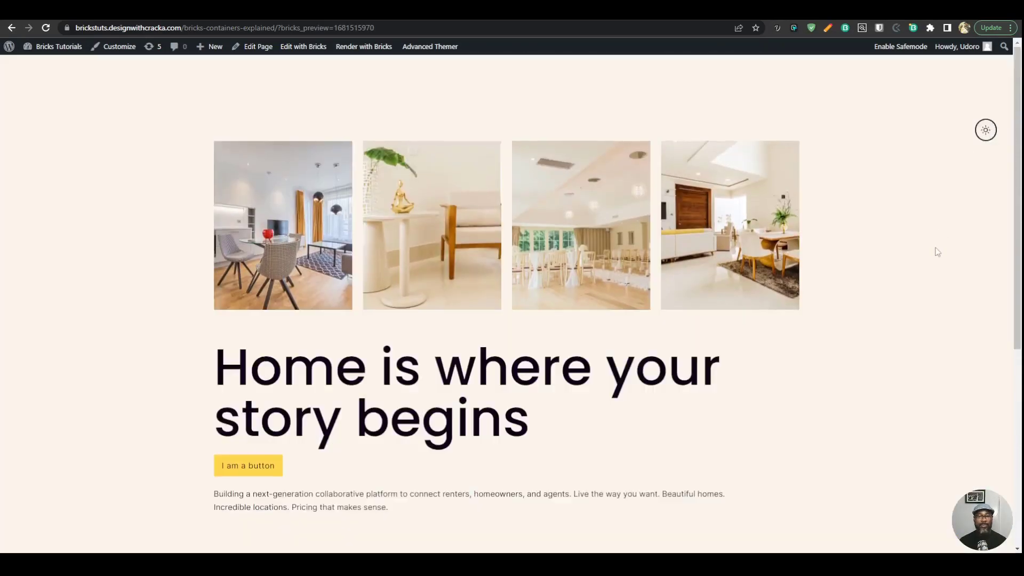
{"action": "scroll", "coordinate": [935, 256], "scroll_direction": "down", "scroll_amount": 5}
{"action": "scroll", "coordinate": [935, 270], "scroll_direction": "up", "scroll_amount": 5}
- Toggle the page repeatedly between dark and light mode with the Darkmode Button to compare the hero section
{"action": "left_click", "coordinate": [986, 134]}
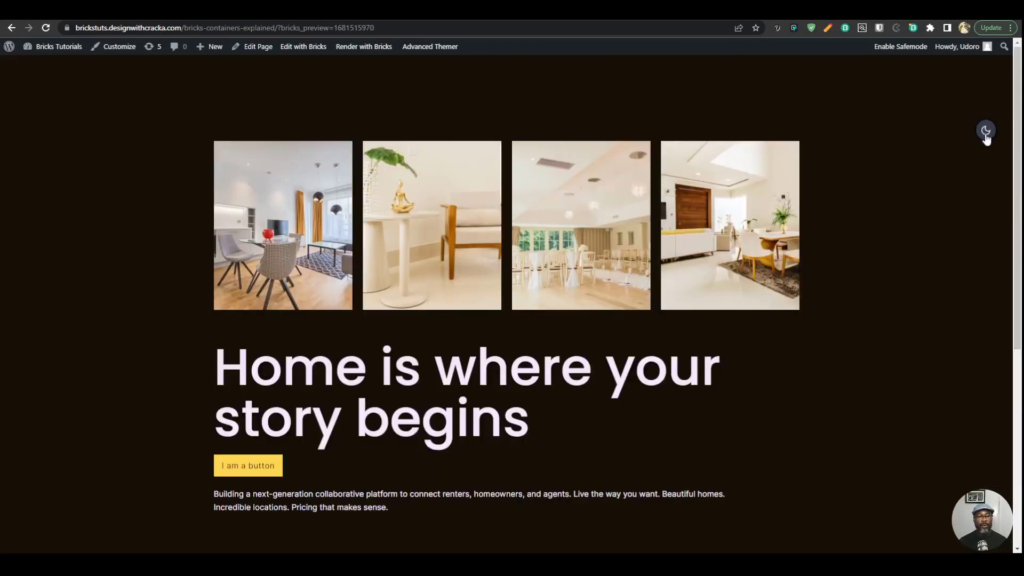
{"action": "double_click", "coordinate": [986, 133]}
{"action": "left_click", "coordinate": [943, 166]}
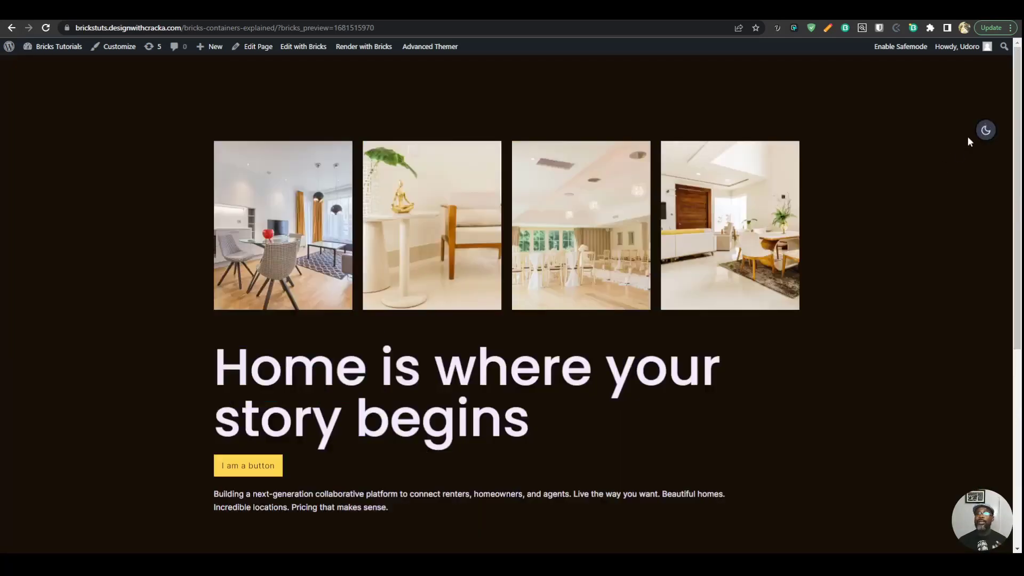
{"action": "left_click", "coordinate": [984, 134]}
{"action": "left_click", "coordinate": [984, 134]}
{"action": "left_click", "coordinate": [982, 136]}
{"action": "left_click", "coordinate": [983, 136]}
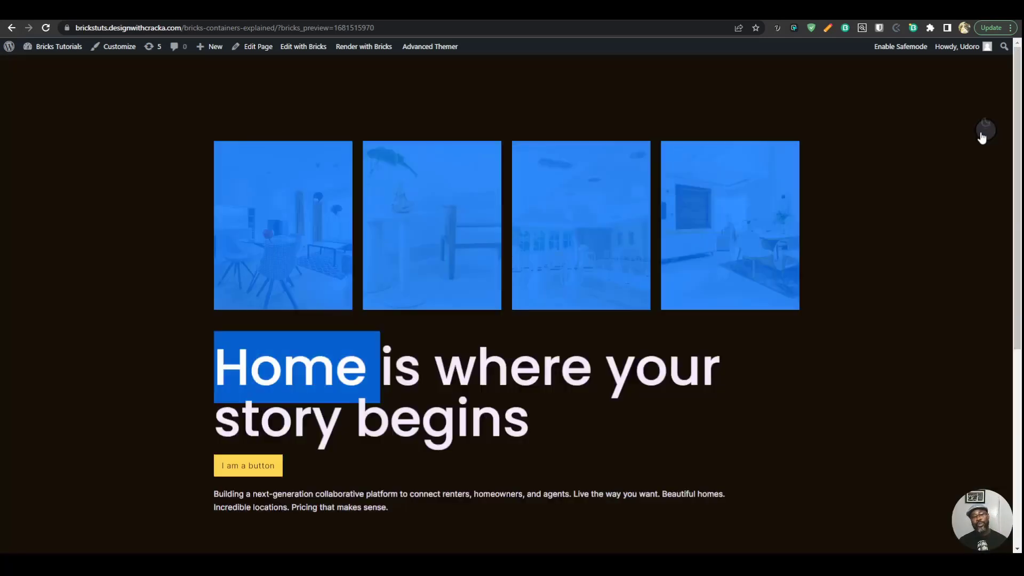
{"action": "left_click", "coordinate": [983, 137]}
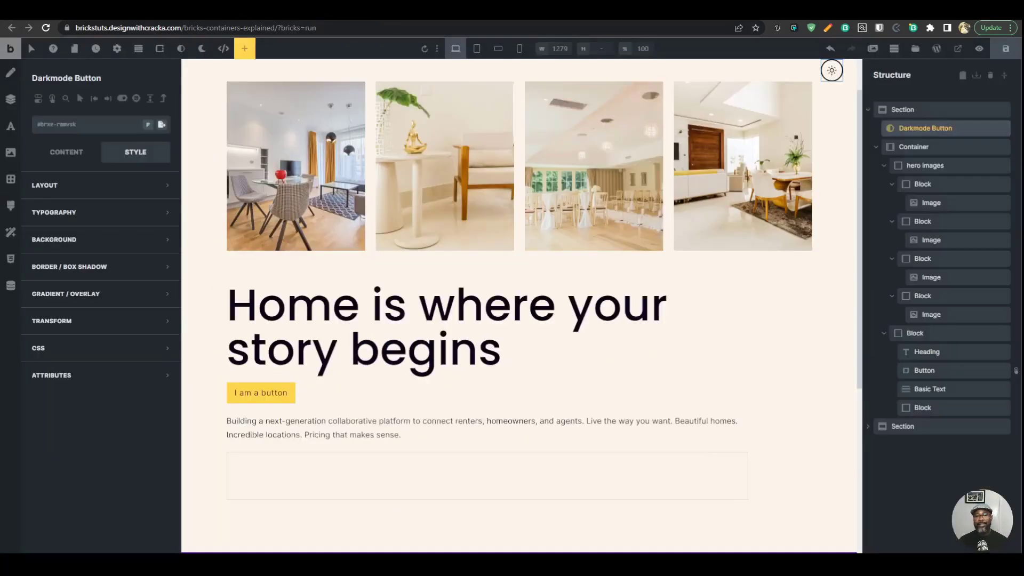
- Select the hero heading and the basic text in the builder to review their style settings
{"action": "left_click", "coordinate": [427, 328]}
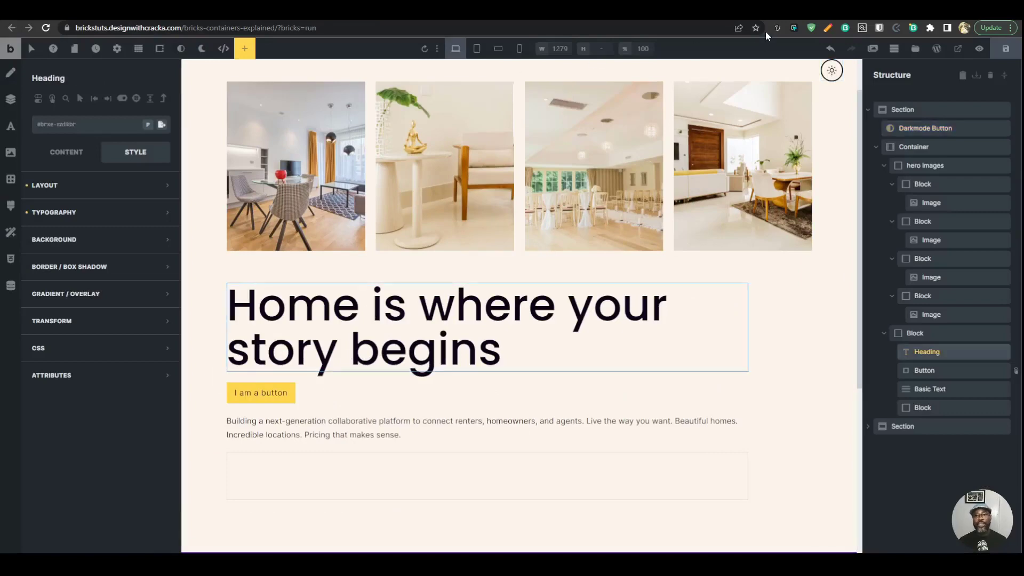
{"action": "left_click", "coordinate": [476, 429]}
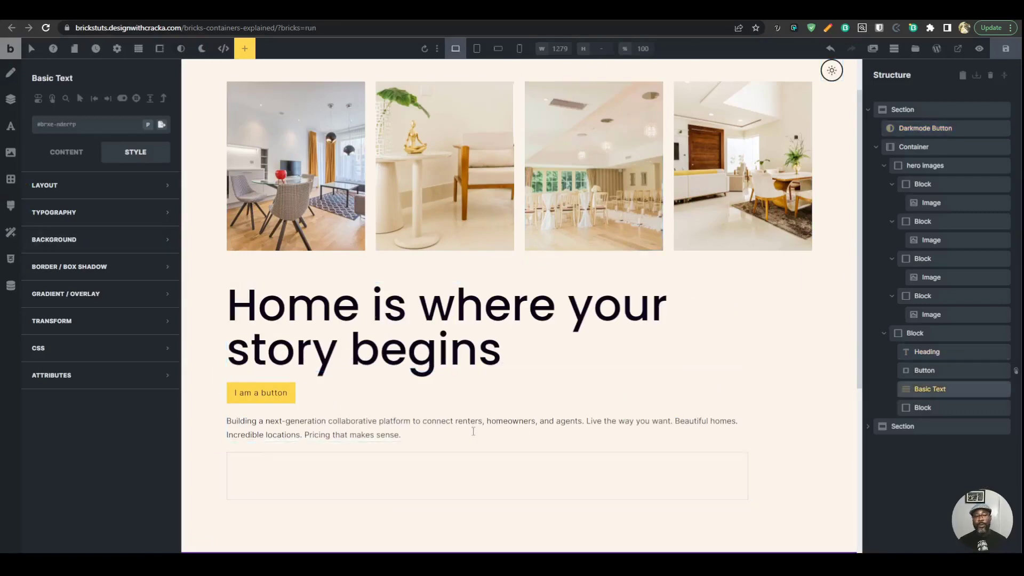
{"action": "scroll", "coordinate": [528, 369], "scroll_direction": "up", "scroll_amount": 1}
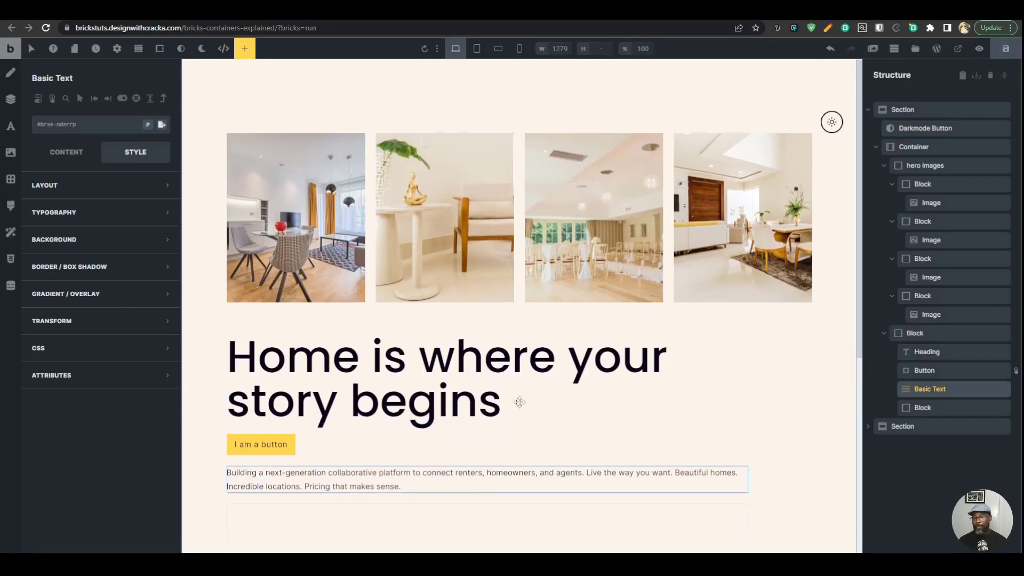
{"action": "left_click", "coordinate": [522, 394]}
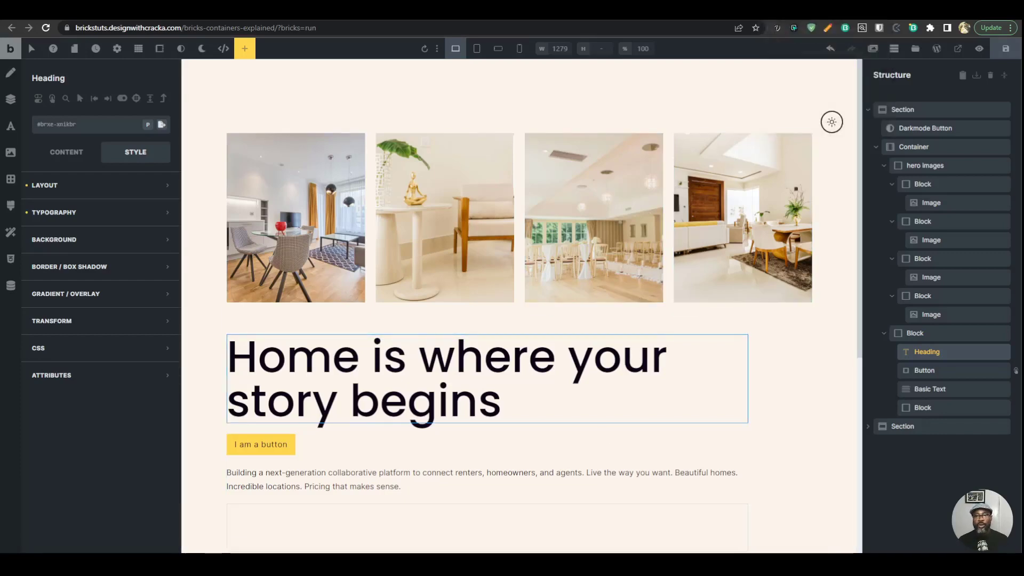
- Review all color shades of the "design with cracka" palette in the WordPress admin
{"action": "left_click", "coordinate": [784, 11]}
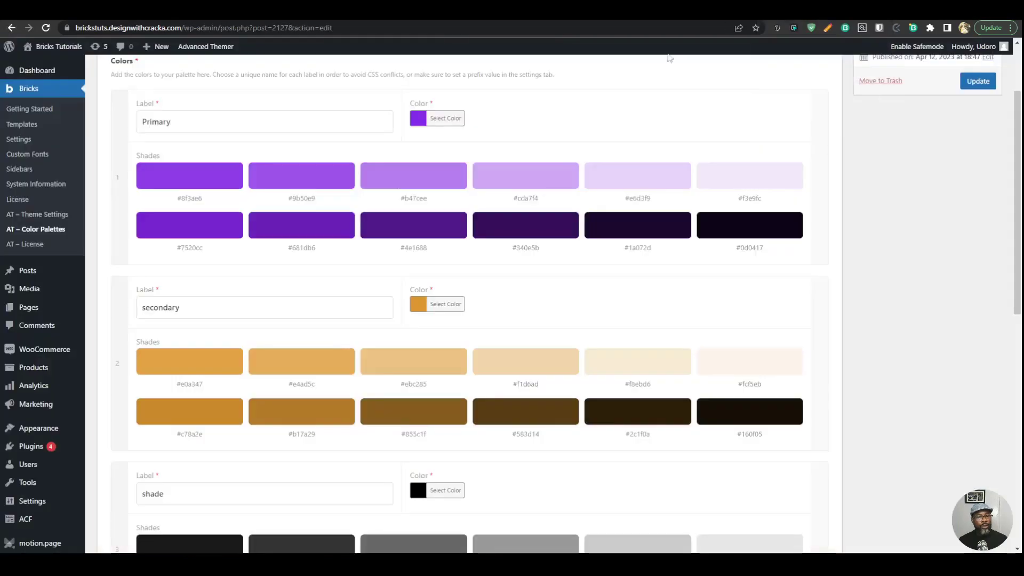
{"action": "scroll", "coordinate": [443, 373], "scroll_direction": "down", "scroll_amount": 2}
{"action": "scroll", "coordinate": [427, 368], "scroll_direction": "up", "scroll_amount": 4}
{"action": "scroll", "coordinate": [271, 275], "scroll_direction": "down", "scroll_amount": 4}
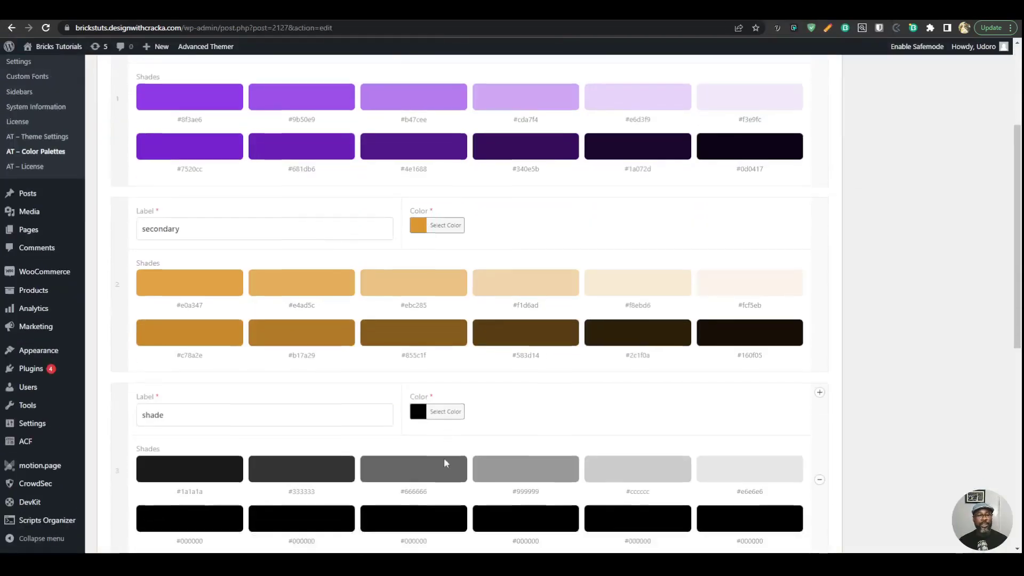
{"action": "scroll", "coordinate": [443, 461], "scroll_direction": "down", "scroll_amount": 5}
{"action": "scroll", "coordinate": [443, 460], "scroll_direction": "up", "scroll_amount": 10}
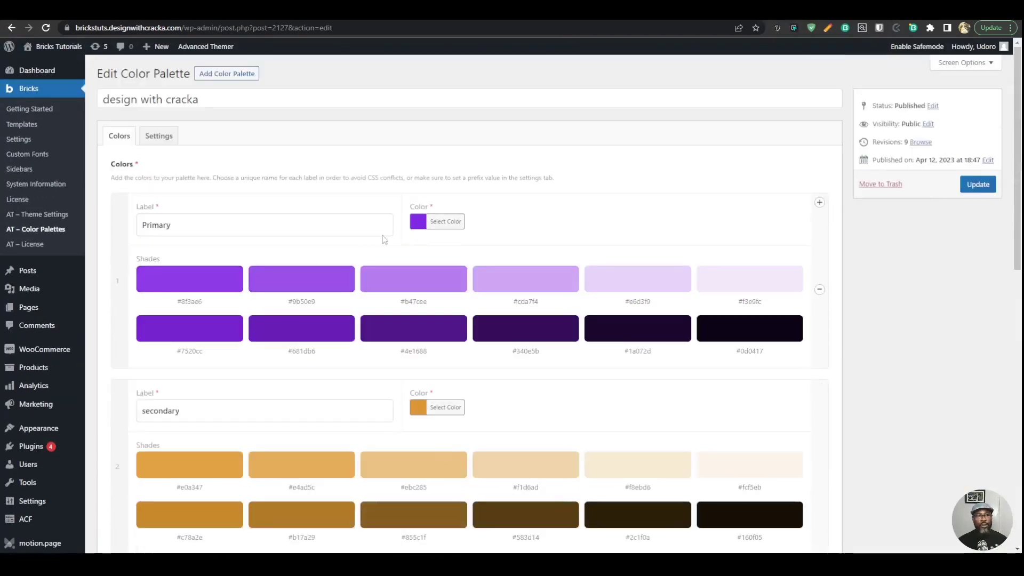
- Open the Advanced Themer theme settings and review the permissions and Frontend Playground options
{"action": "left_click", "coordinate": [56, 219]}
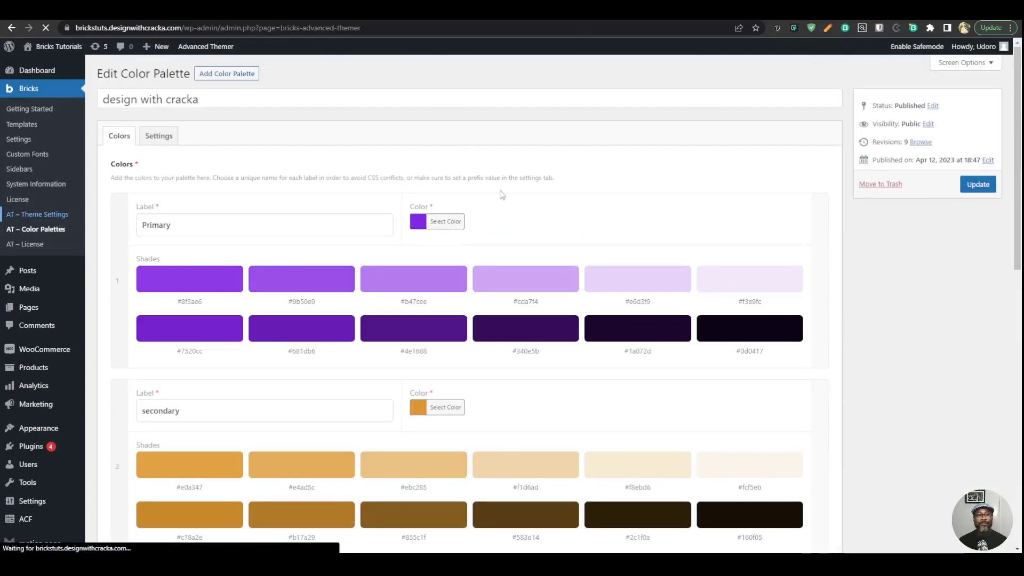
{"action": "scroll", "coordinate": [277, 327], "scroll_direction": "down", "scroll_amount": 15}
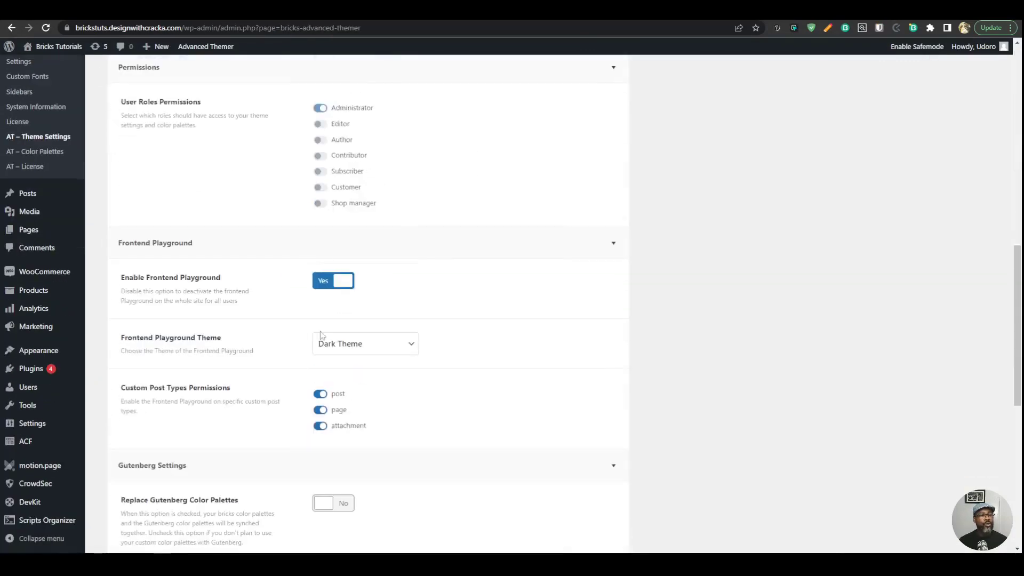
{"action": "scroll", "coordinate": [347, 343], "scroll_direction": "up", "scroll_amount": 6}
{"action": "scroll", "coordinate": [356, 342], "scroll_direction": "up", "scroll_amount": 3}
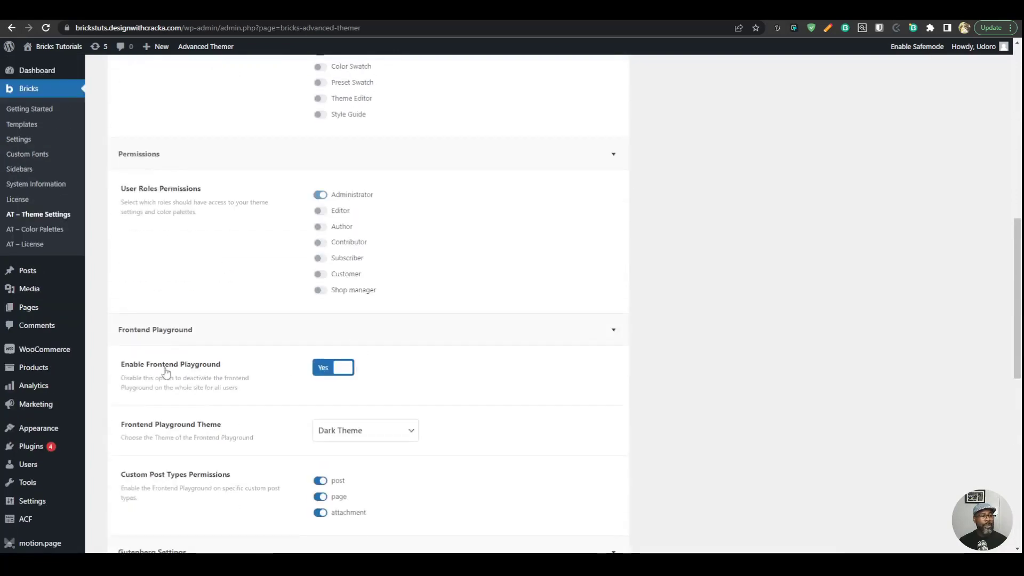
{"action": "scroll", "coordinate": [343, 375], "scroll_direction": "down", "scroll_amount": 2}
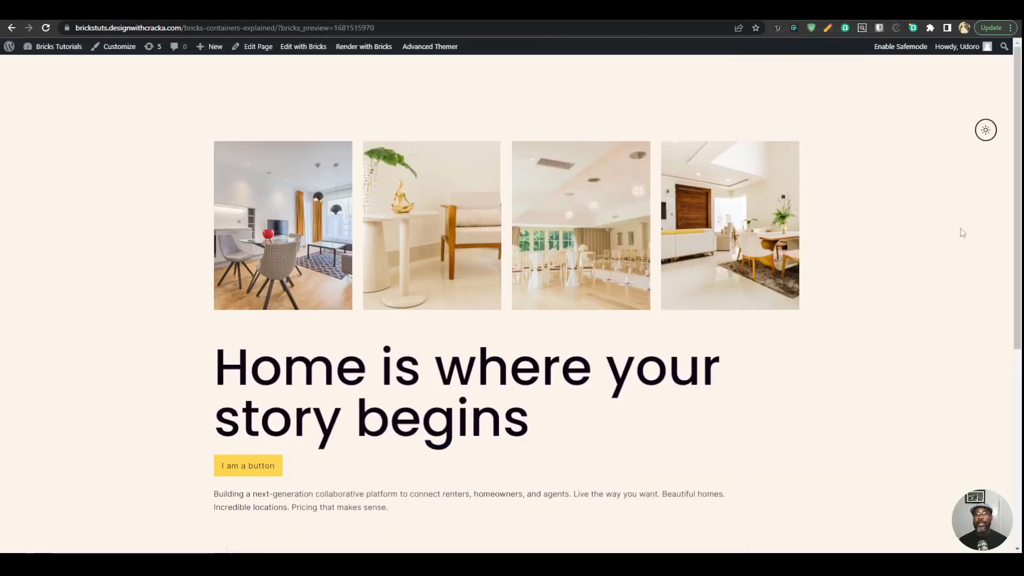
- Load the bricks-containers-explained page without the bricks_preview parameter in its URL
{"action": "mouse_move", "coordinate": [441, 50]}
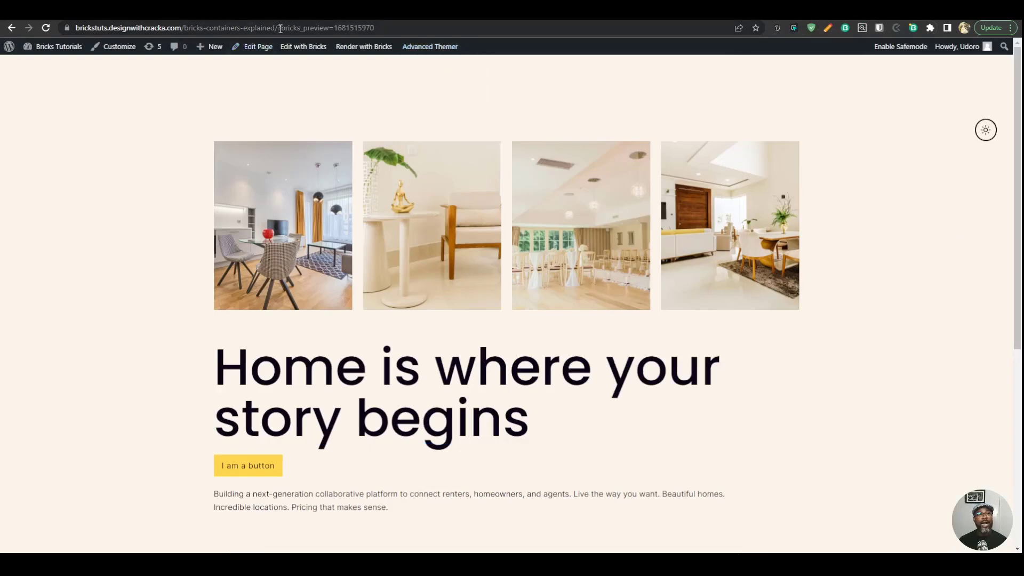
{"action": "left_click_drag", "start_coordinate": [278, 28], "coordinate": [401, 26]}
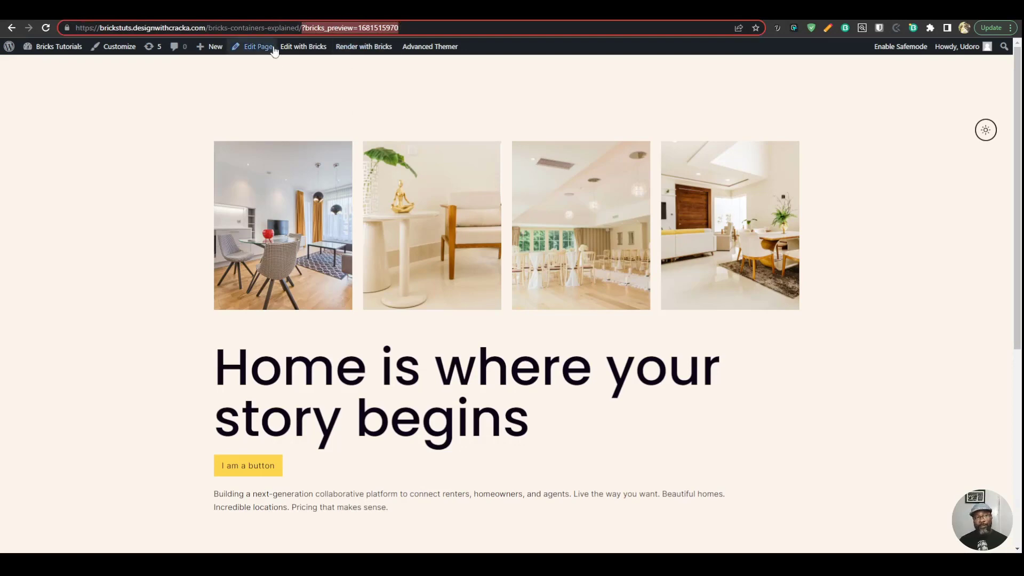
{"action": "key", "text": "BackSpace"}
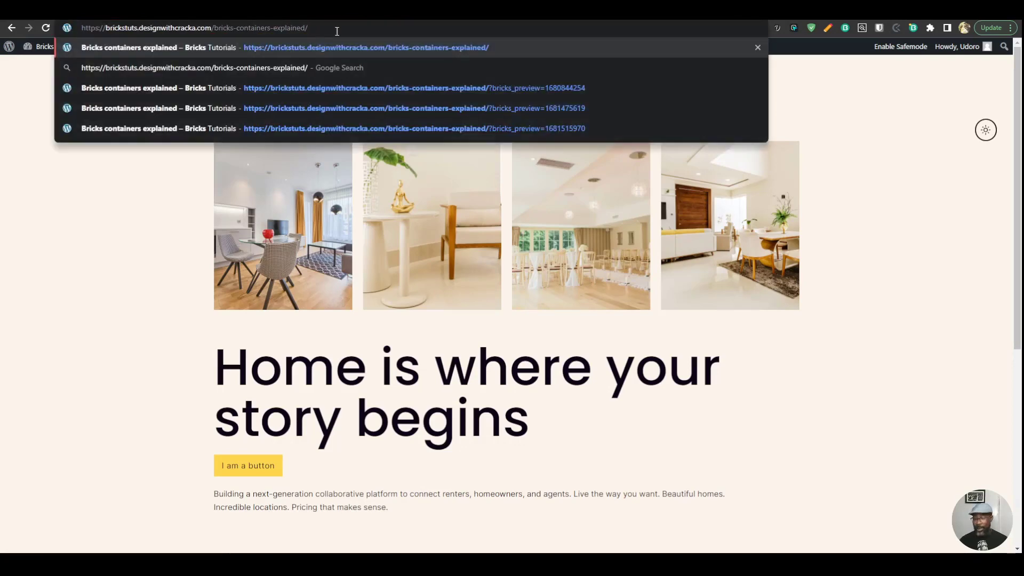
{"action": "key", "text": "Return"}
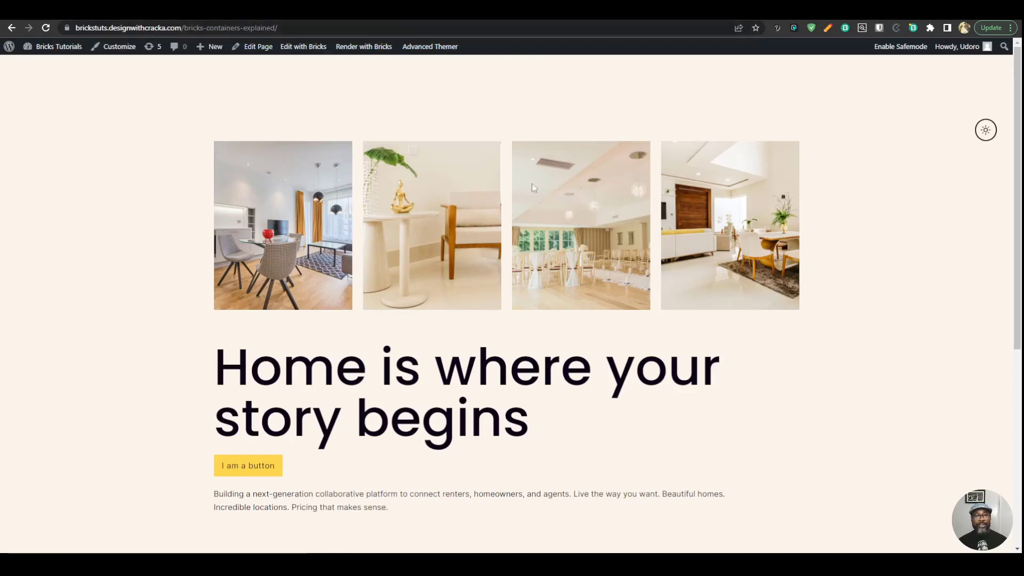
- Enable the Frontend Playground on the page and review the Primary shades among the palette's light colors
{"action": "mouse_move", "coordinate": [431, 46]}
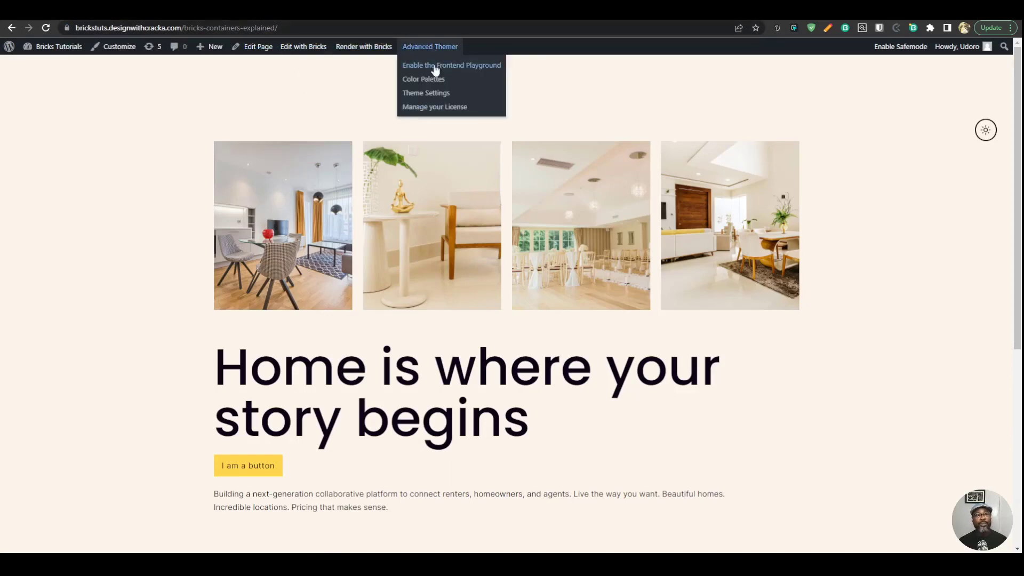
{"action": "left_click", "coordinate": [444, 65]}
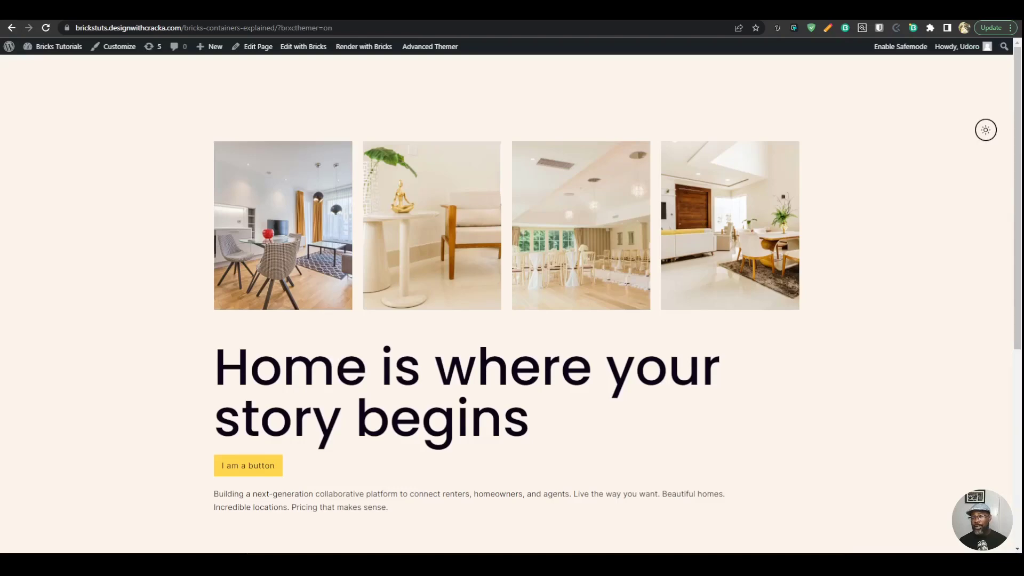
{"action": "mouse_move", "coordinate": [916, 434]}
{"action": "scroll", "coordinate": [605, 350], "scroll_direction": "down", "scroll_amount": 3}
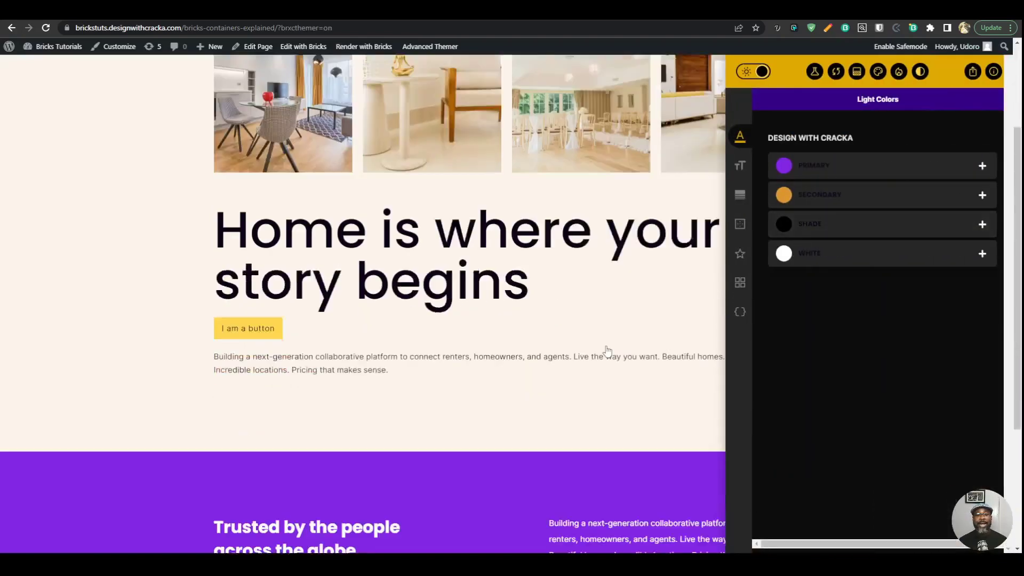
{"action": "scroll", "coordinate": [605, 350], "scroll_direction": "up", "scroll_amount": 2}
{"action": "left_click", "coordinate": [834, 162]}
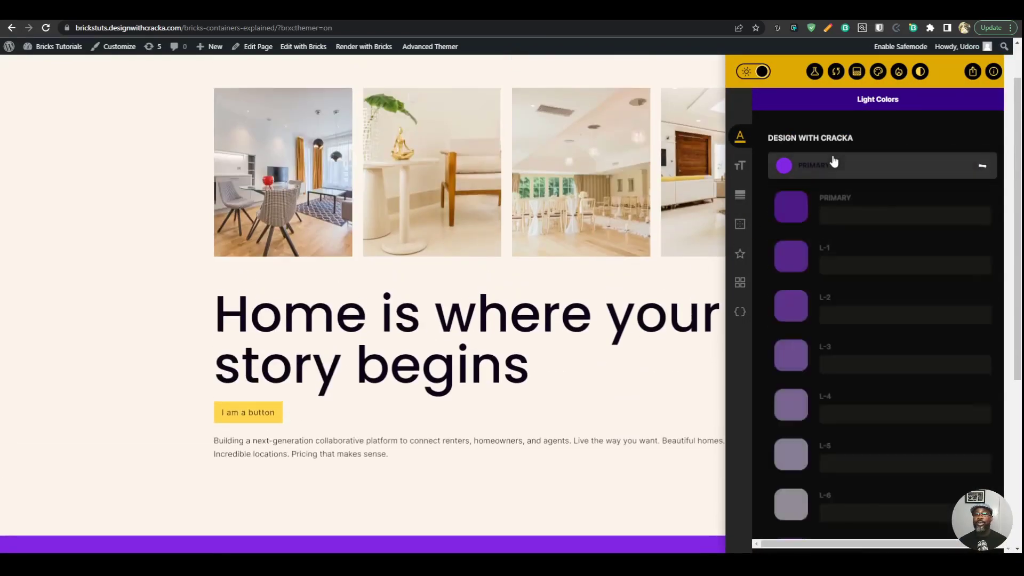
{"action": "left_click", "coordinate": [834, 161]}
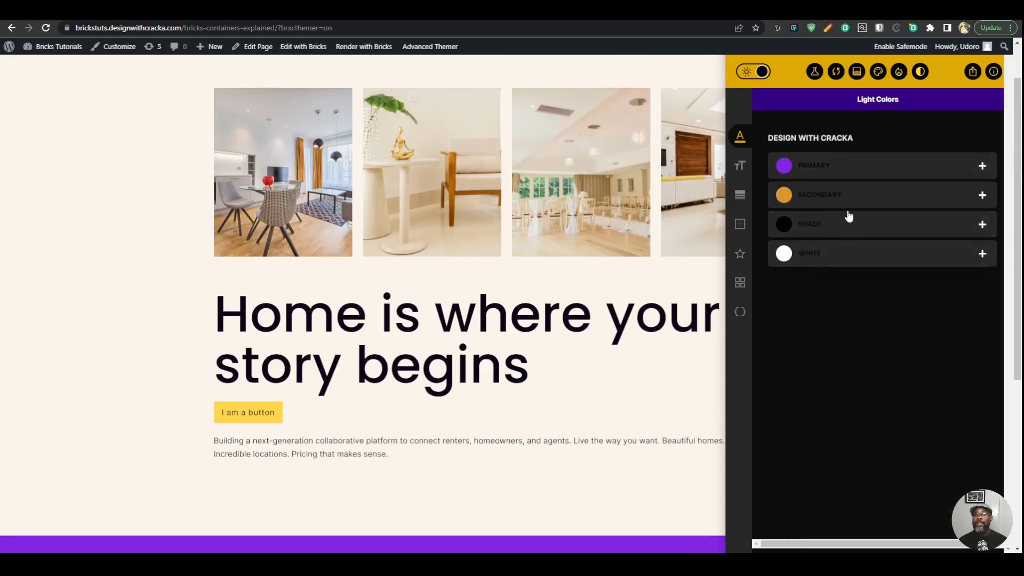
{"action": "scroll", "coordinate": [506, 338], "scroll_direction": "down", "scroll_amount": 5}
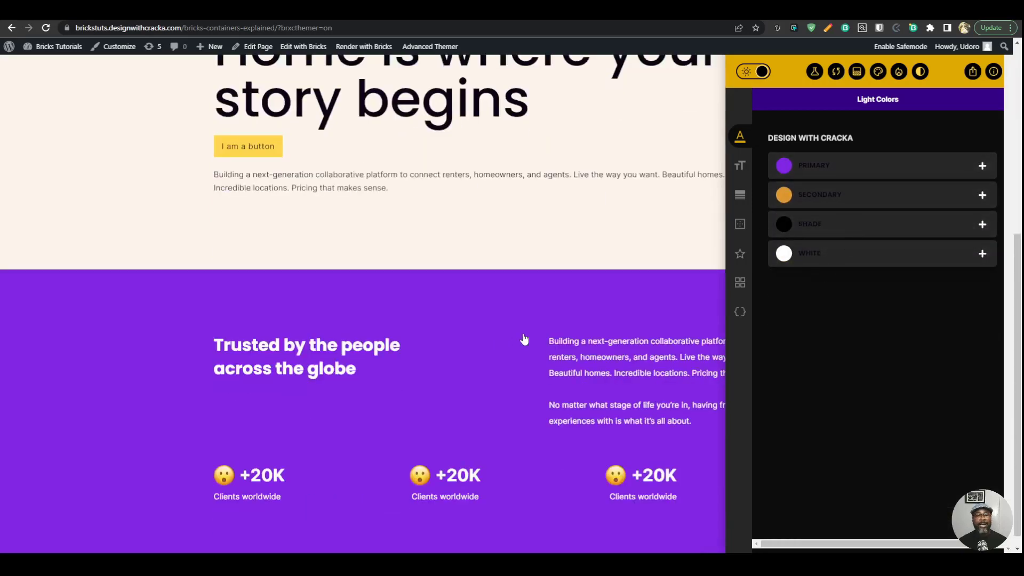
- Change the Primary light color of the "design with cracka" palette to #590ca7 in the Frontend Playground
{"action": "left_click", "coordinate": [794, 168]}
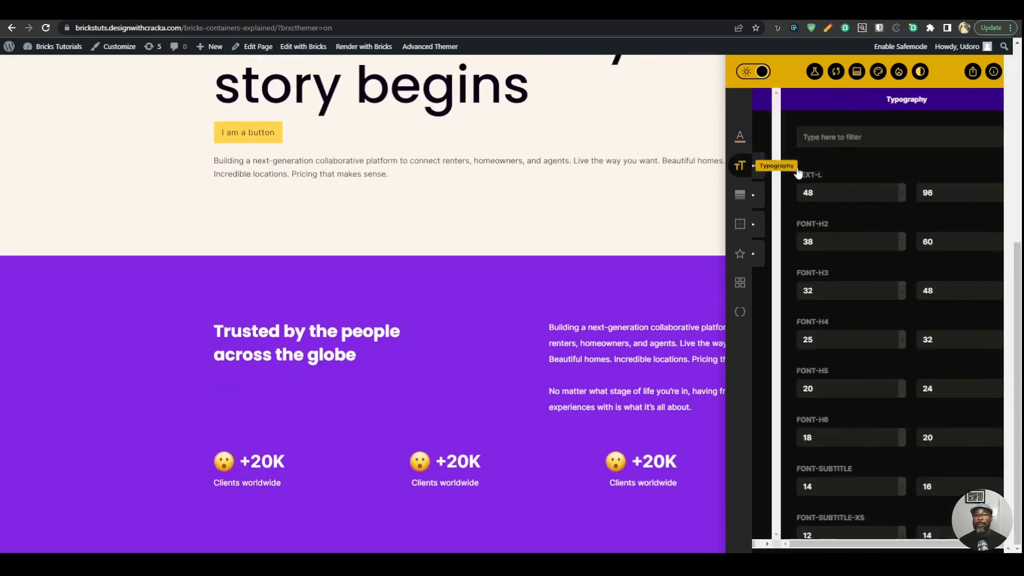
{"action": "left_click", "coordinate": [741, 137]}
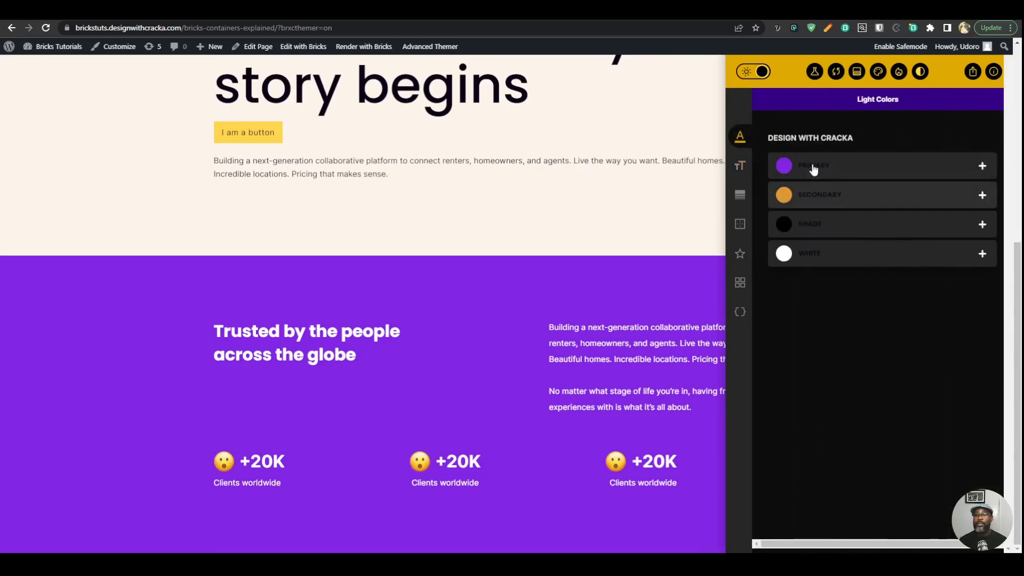
{"action": "left_click", "coordinate": [814, 168]}
{"action": "left_click", "coordinate": [790, 211]}
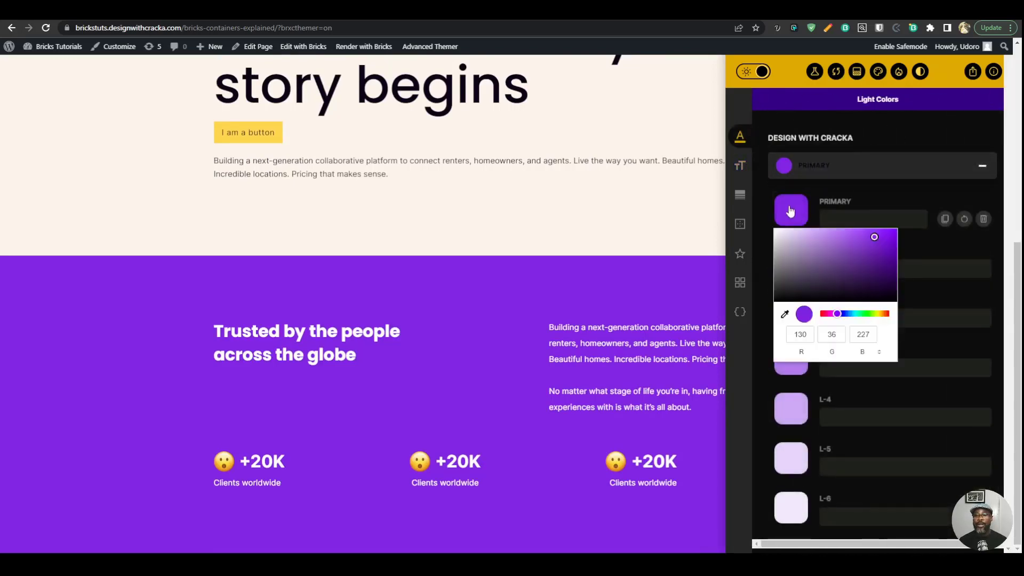
{"action": "left_click_drag", "start_coordinate": [860, 267], "coordinate": [886, 253]}
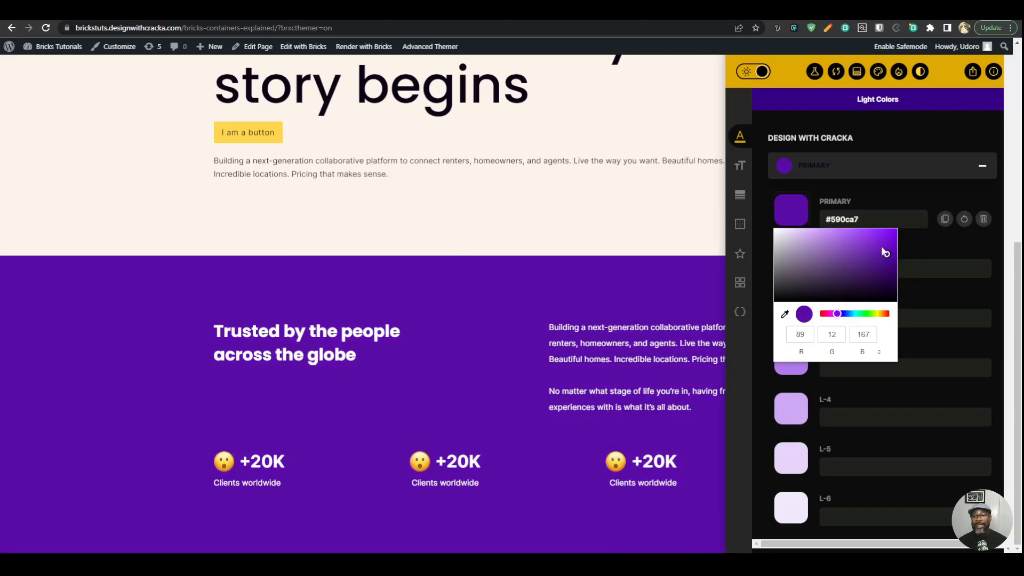
{"action": "left_click", "coordinate": [871, 202]}
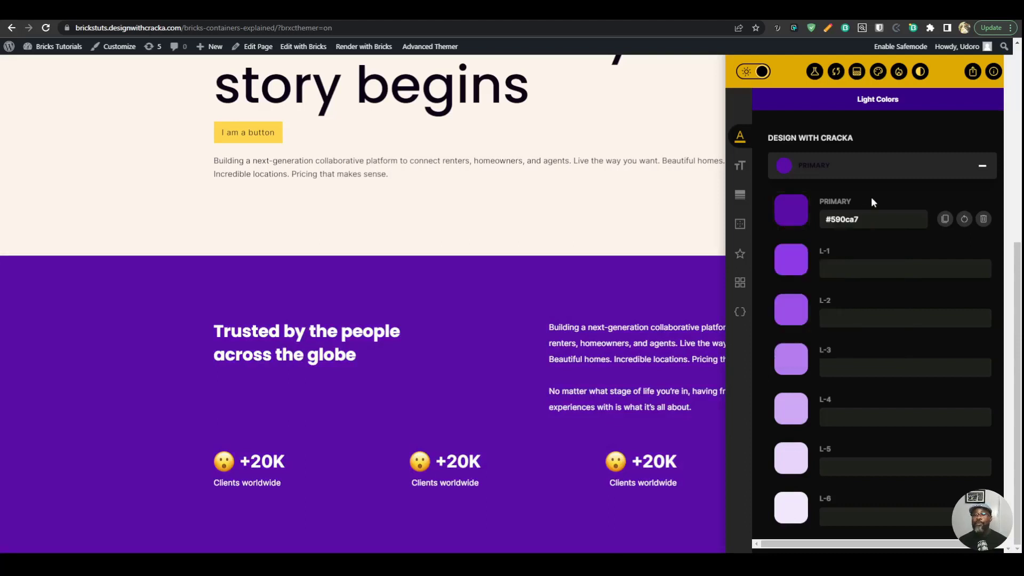
{"action": "left_click", "coordinate": [792, 267]}
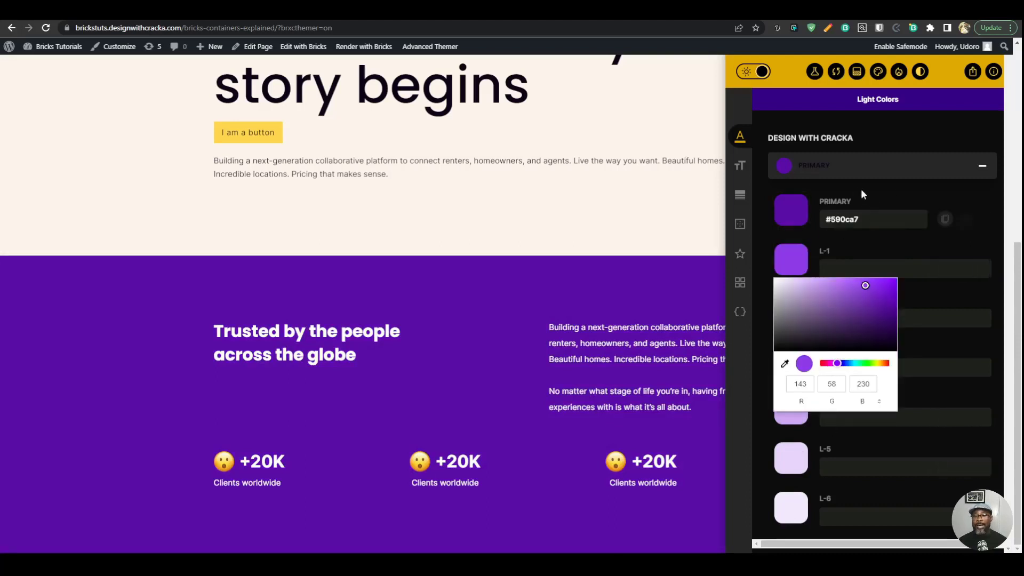
- Copy the JSON export of the playground's "design with cracka" color modifications to the clipboard
{"action": "left_click", "coordinate": [973, 75]}
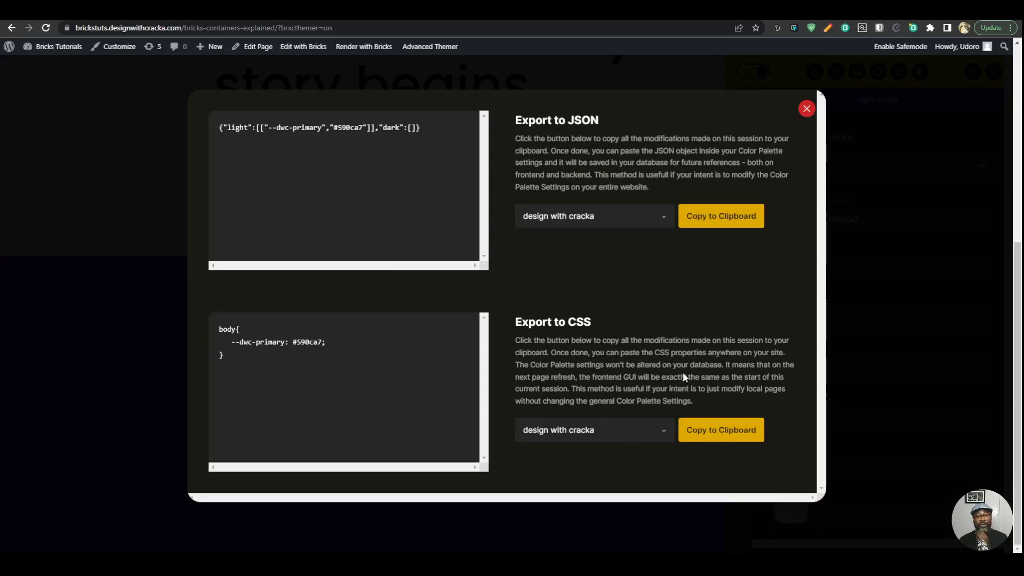
{"action": "left_click", "coordinate": [722, 216]}
{"action": "left_click", "coordinate": [805, 108]}
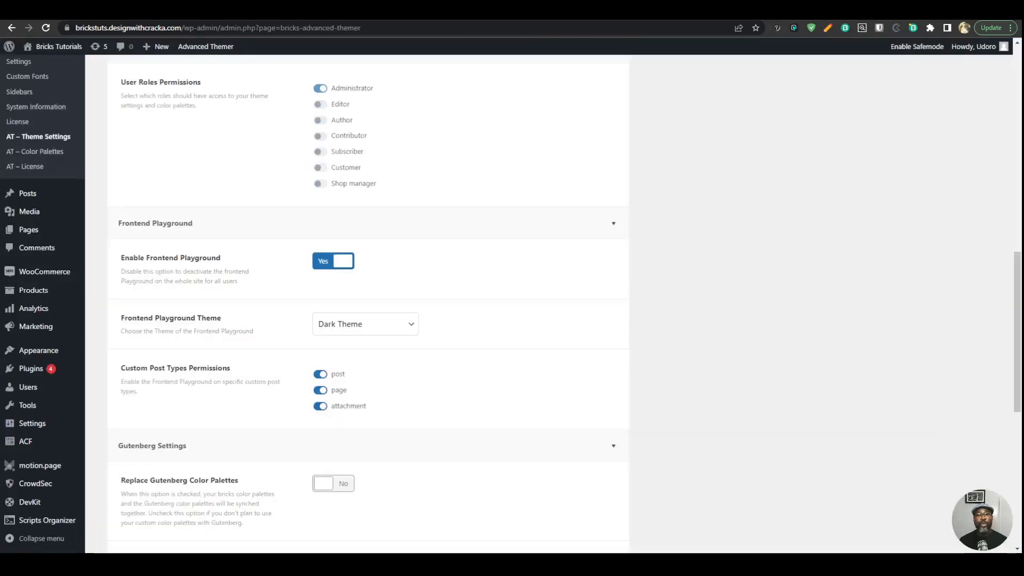
- Paste the exported JSON into the custom shapes/colors import setting of the "design with cracka" palette in the WordPress admin
{"action": "scroll", "coordinate": [167, 235], "scroll_direction": "up", "scroll_amount": 3}
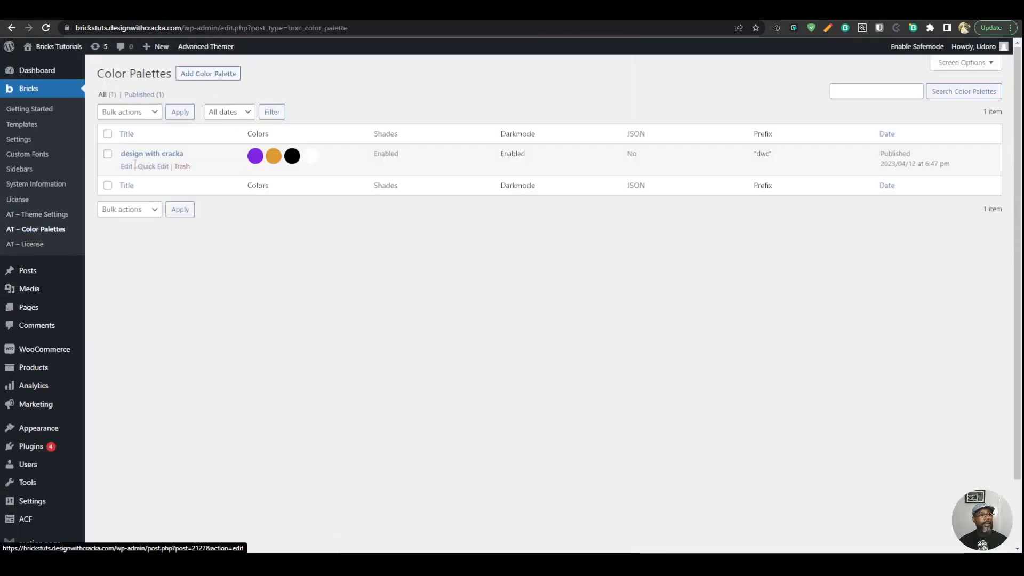
{"action": "left_click", "coordinate": [127, 166]}
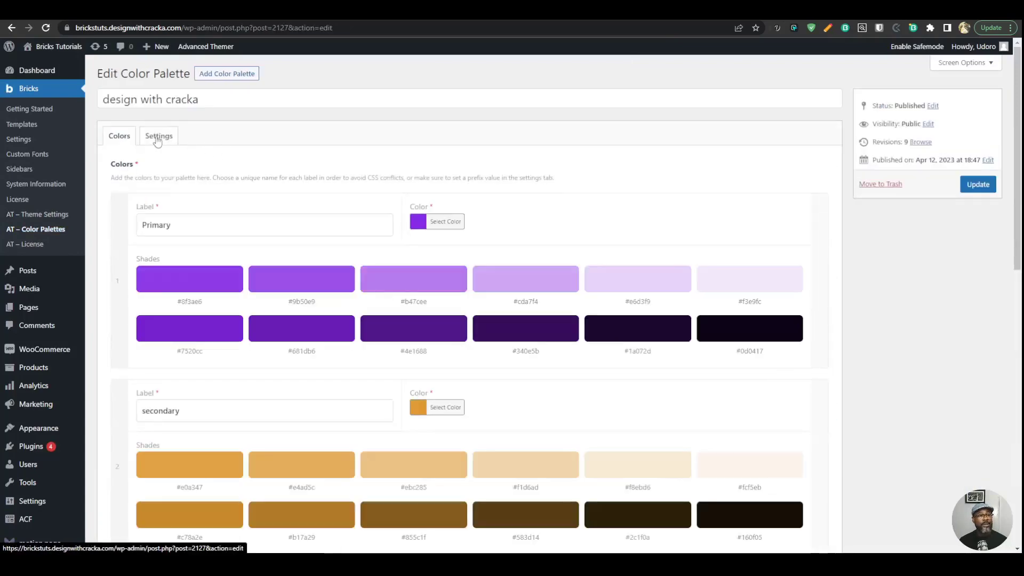
{"action": "left_click", "coordinate": [158, 137]}
{"action": "scroll", "coordinate": [368, 272], "scroll_direction": "down", "scroll_amount": 3}
{"action": "left_click", "coordinate": [370, 270]}
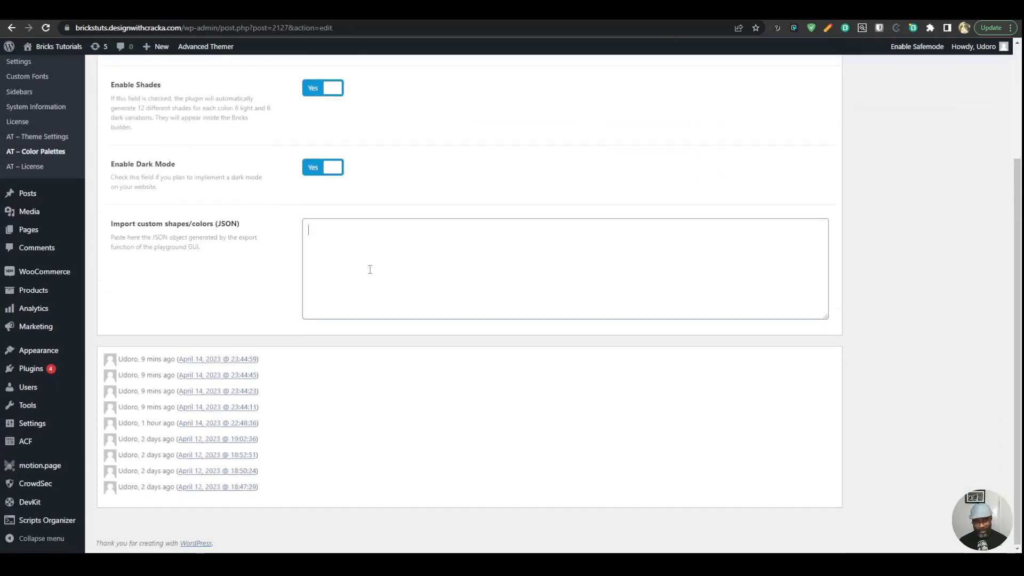
{"action": "key", "text": "ctrl+v"}
{"action": "scroll", "coordinate": [397, 275], "scroll_direction": "up", "scroll_amount": 3}
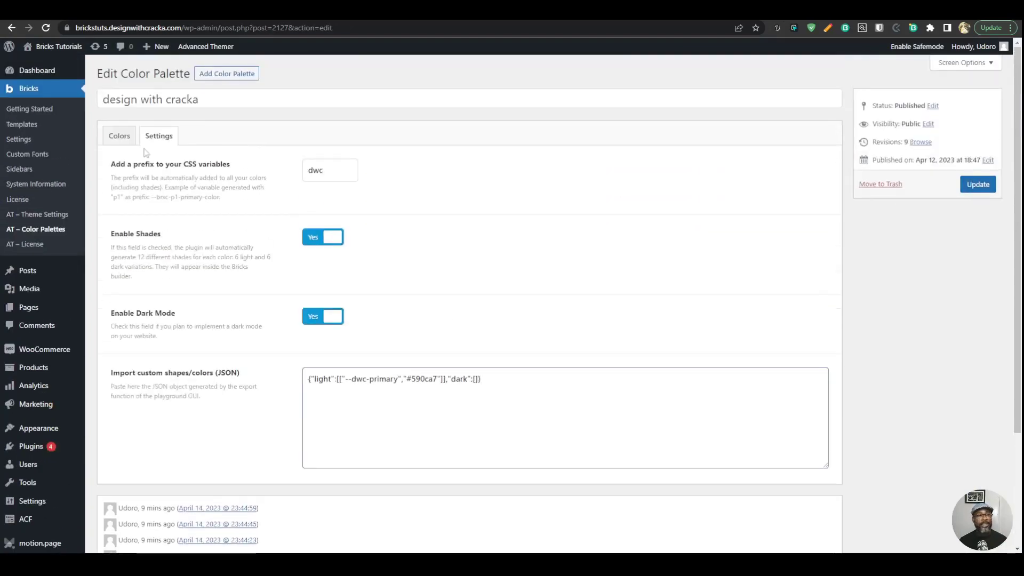
{"action": "left_click", "coordinate": [118, 136]}
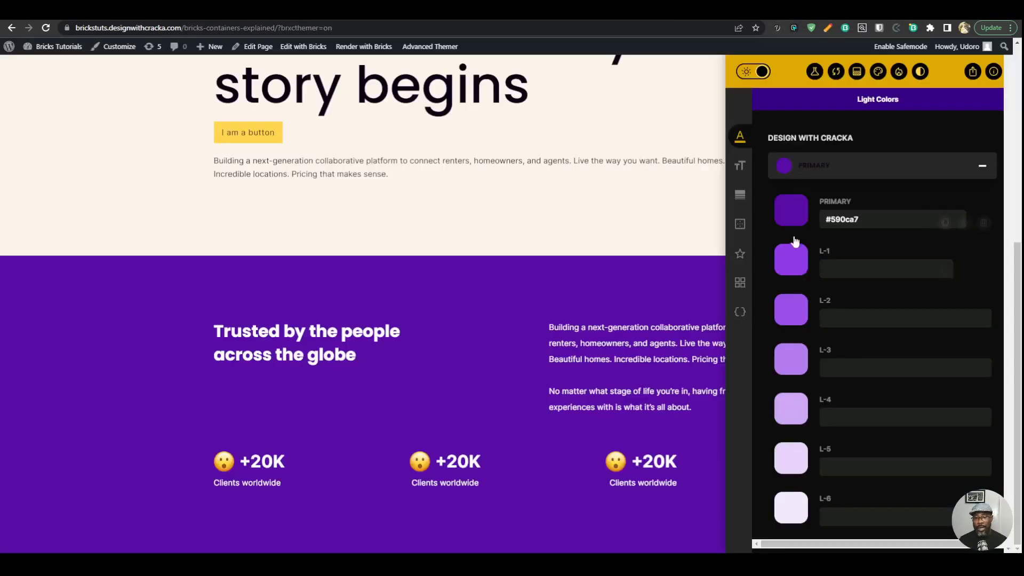
- Reset the Primary light color in the Frontend Playground on the live page
{"action": "scroll", "coordinate": [794, 242], "scroll_direction": "down", "scroll_amount": 10}
{"action": "scroll", "coordinate": [821, 334], "scroll_direction": "up", "scroll_amount": 10}
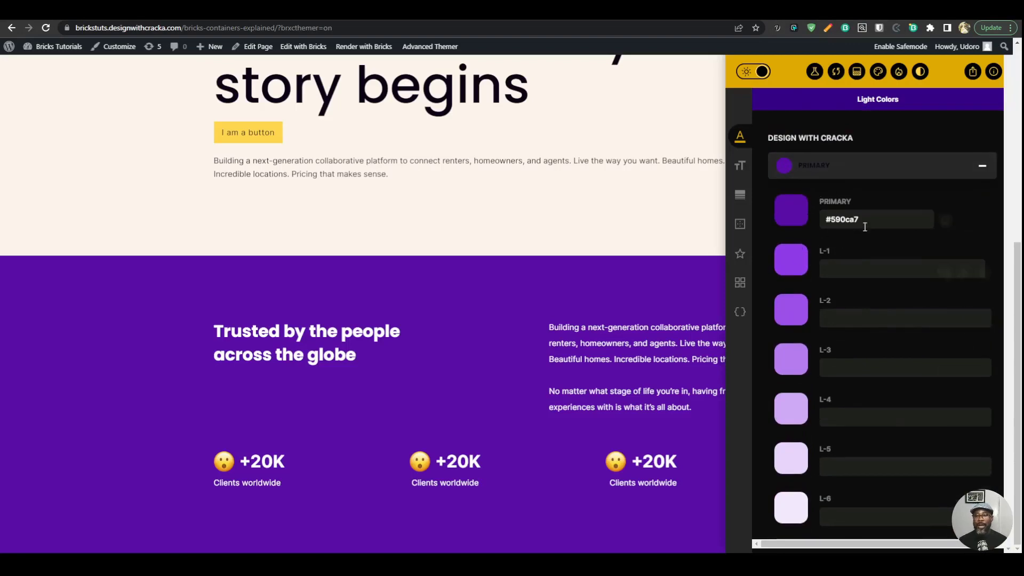
{"action": "left_click", "coordinate": [964, 220]}
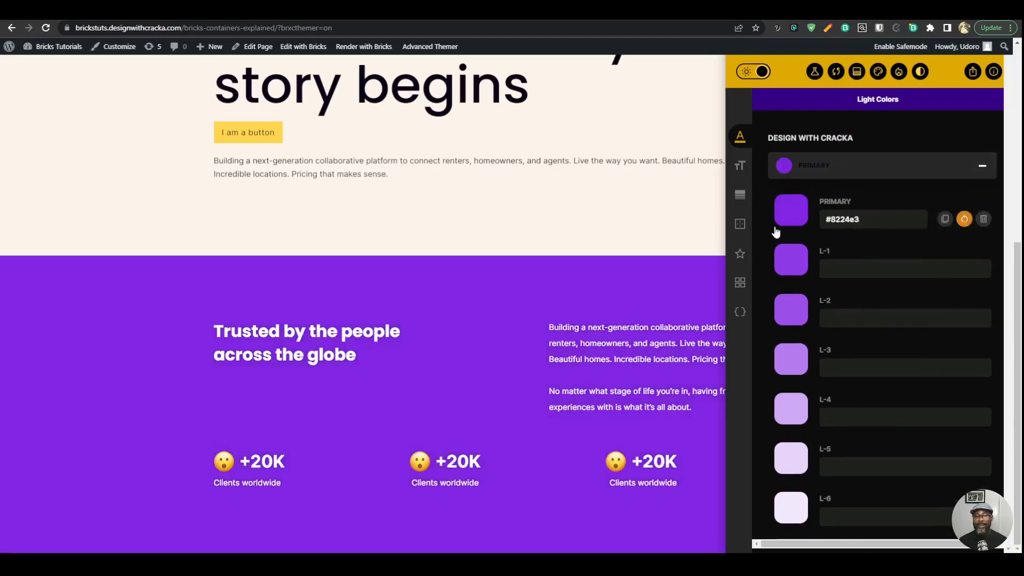
- Show the typography variables in the Frontend Playground, and hide and reopen the playground beside the hero section
{"action": "left_click", "coordinate": [740, 167]}
{"action": "scroll", "coordinate": [635, 289], "scroll_direction": "up", "scroll_amount": 3}
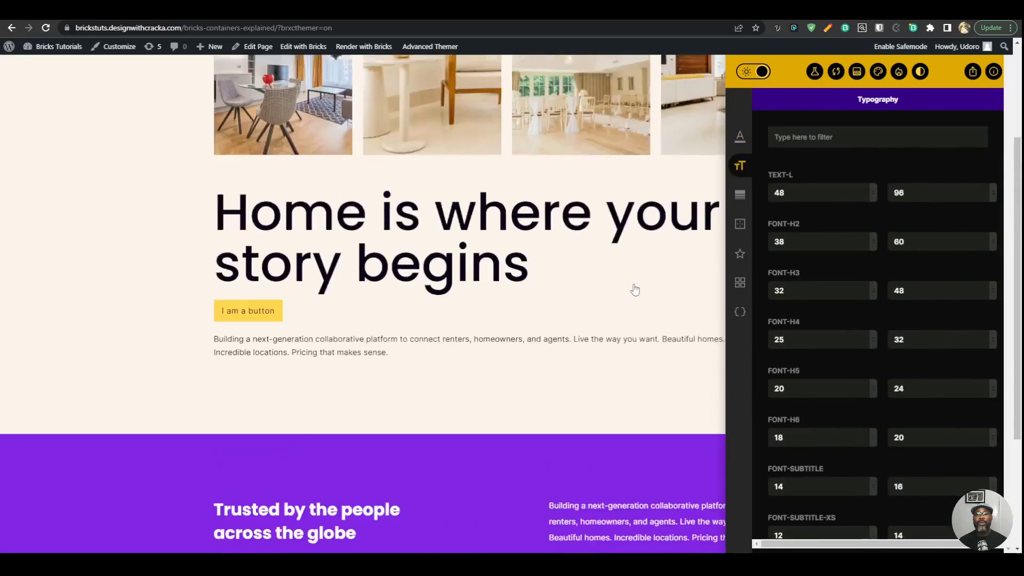
{"action": "scroll", "coordinate": [635, 290], "scroll_direction": "up", "scroll_amount": 3}
{"action": "scroll", "coordinate": [603, 267], "scroll_direction": "down", "scroll_amount": 2}
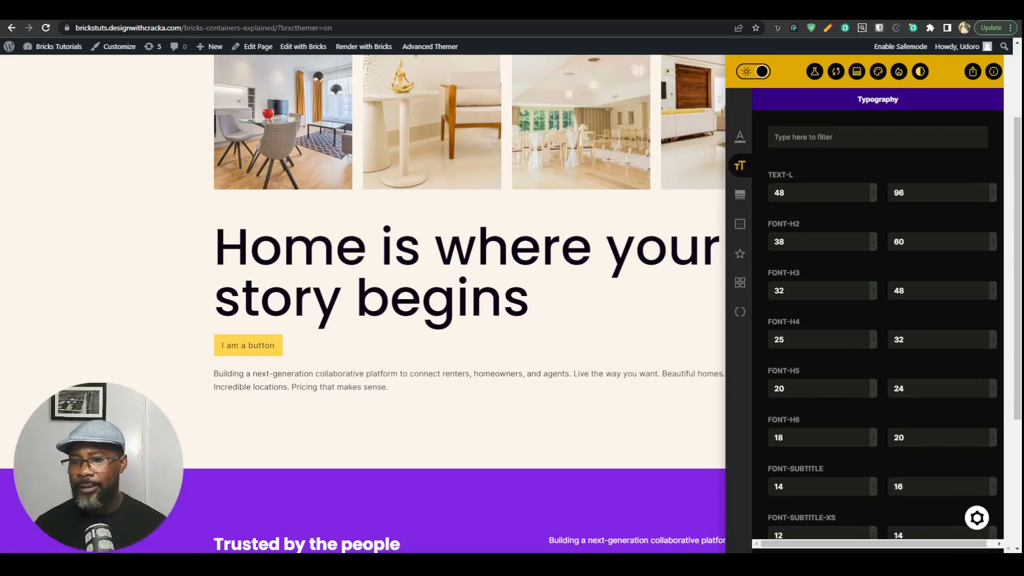
{"action": "left_click", "coordinate": [974, 524]}
{"action": "left_click", "coordinate": [656, 446]}
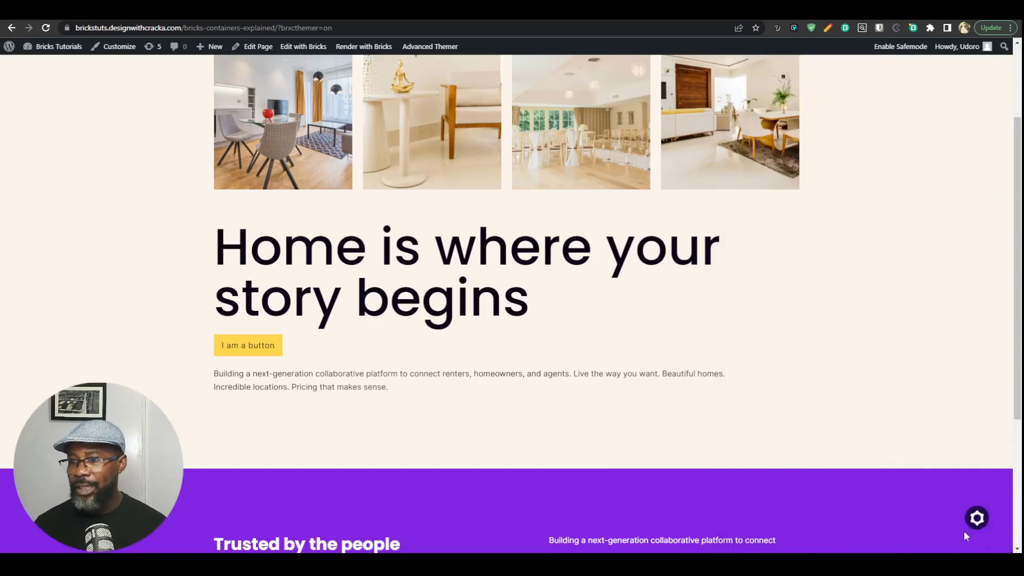
{"action": "left_click", "coordinate": [976, 517]}
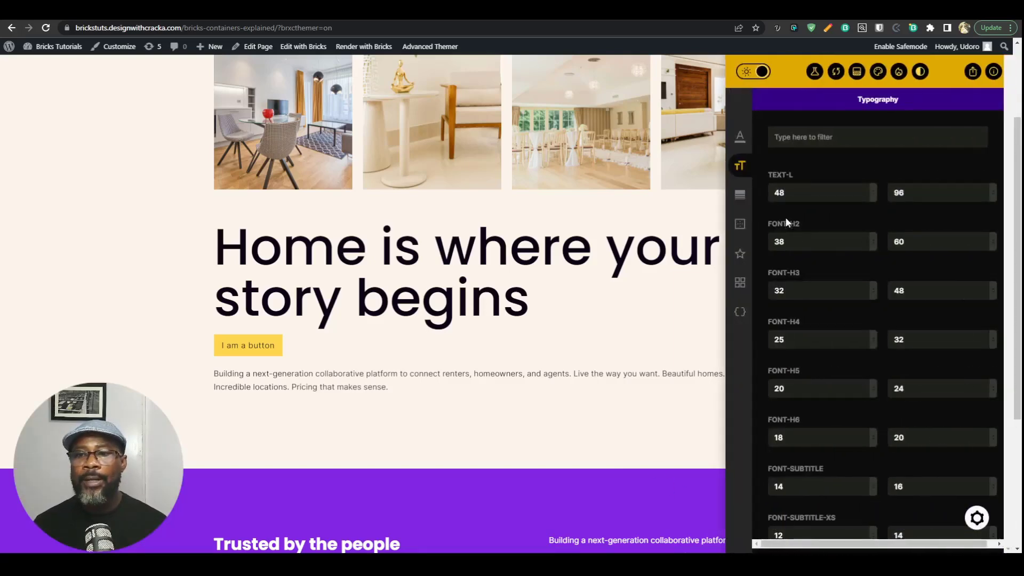
{"action": "scroll", "coordinate": [613, 313], "scroll_direction": "down", "scroll_amount": 2}
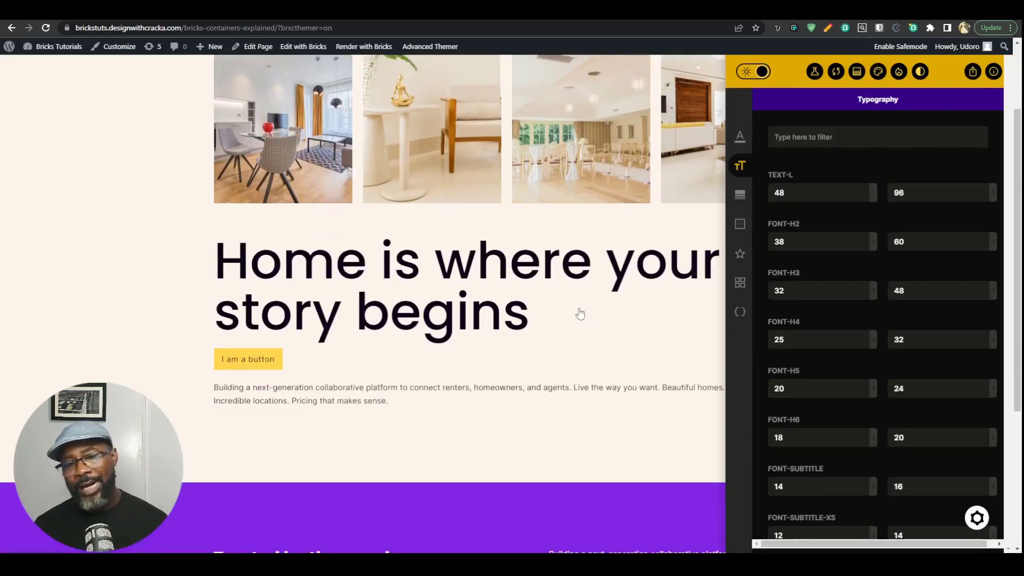
- Try 80 and 60 as the maximum size of the TEXT-L typography variable and settle on 74
{"action": "double_click", "coordinate": [899, 193]}
{"action": "type", "text": "8"}
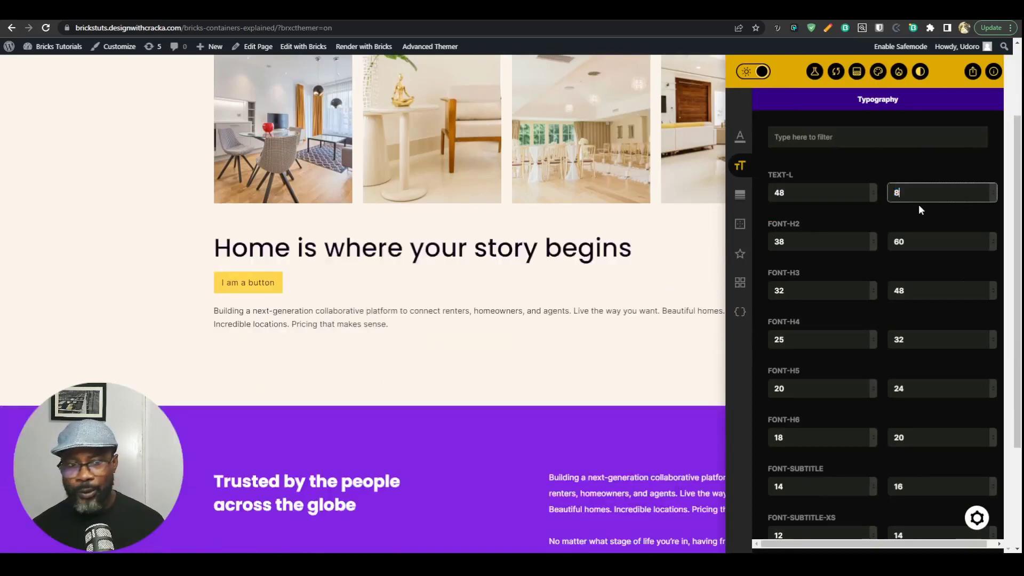
{"action": "type", "text": "0"}
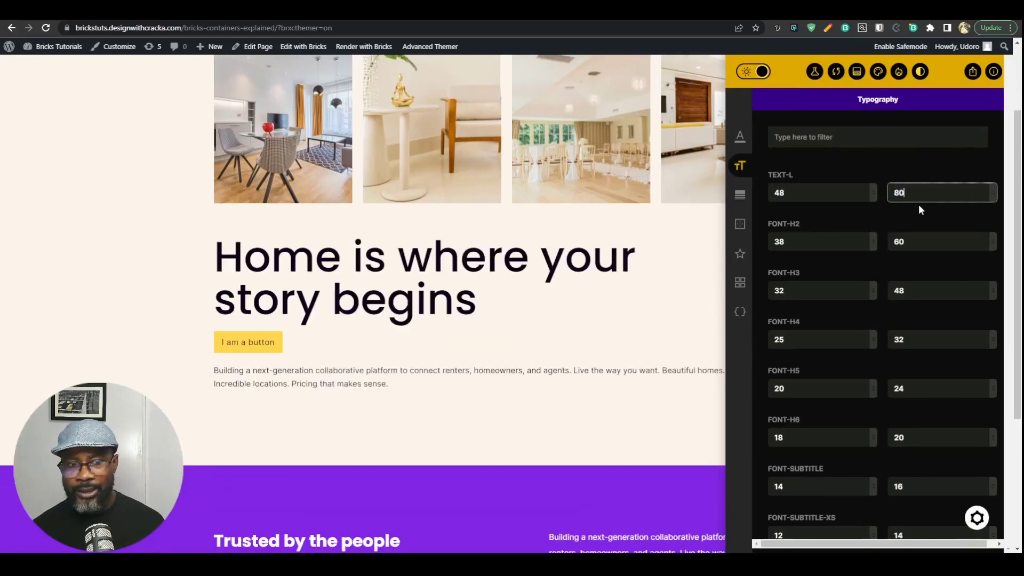
{"action": "double_click", "coordinate": [889, 195]}
{"action": "type", "text": "60"}
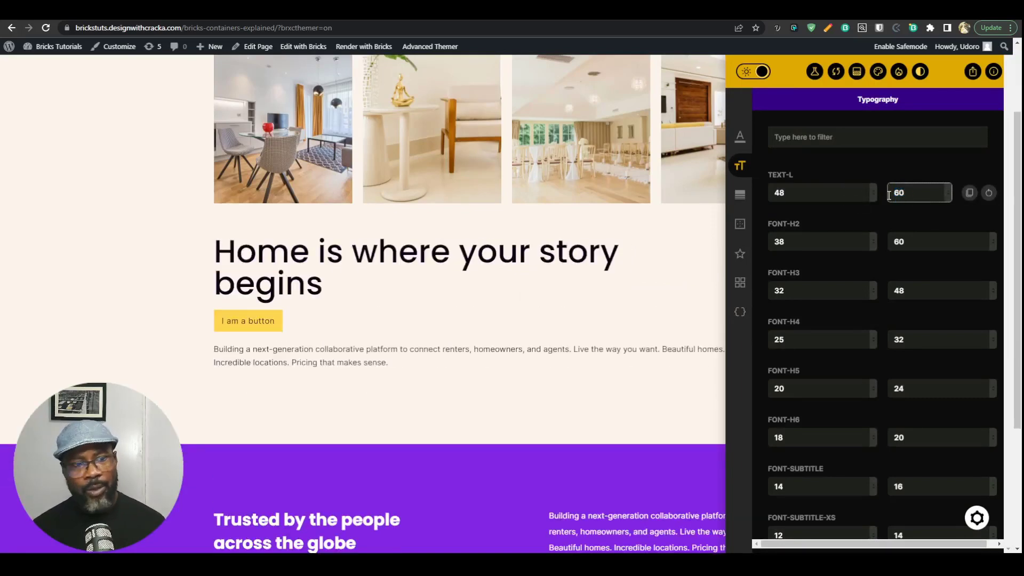
{"action": "double_click", "coordinate": [893, 192]}
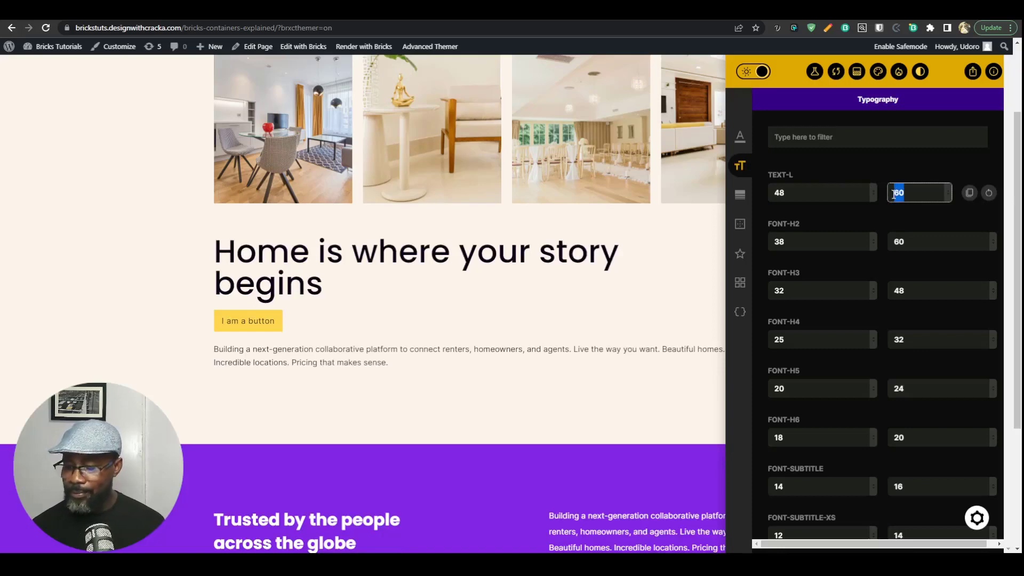
{"action": "type", "text": "74"}
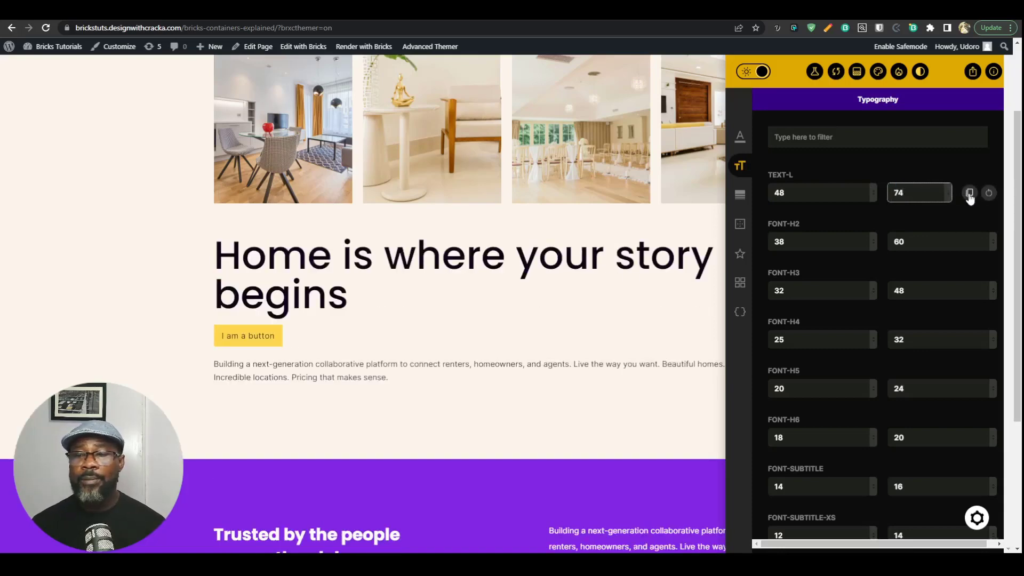
- Copy the TEXT-L typography variable's value and put the focus on its minimum size
{"action": "left_click", "coordinate": [970, 195]}
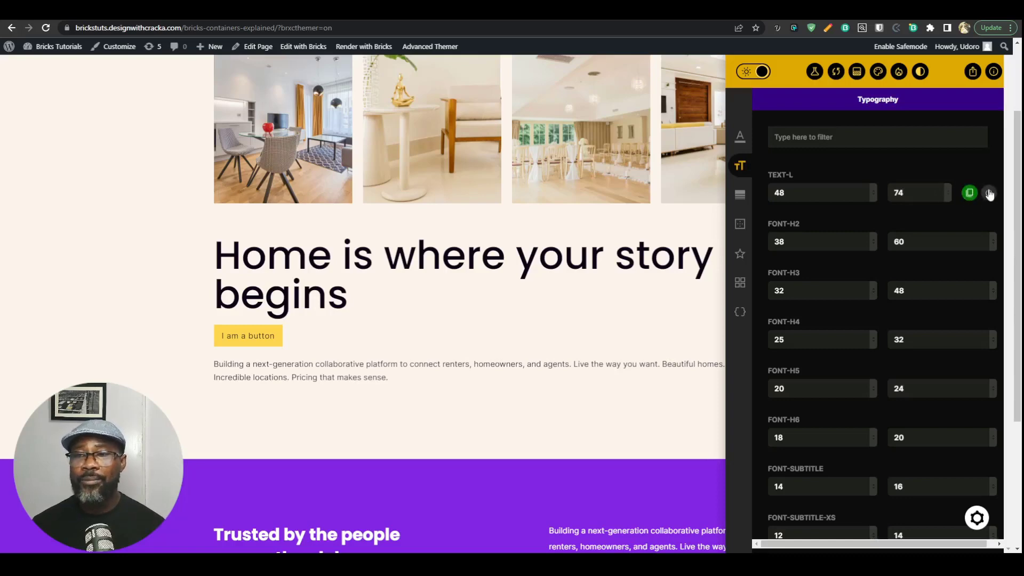
{"action": "left_click", "coordinate": [809, 196]}
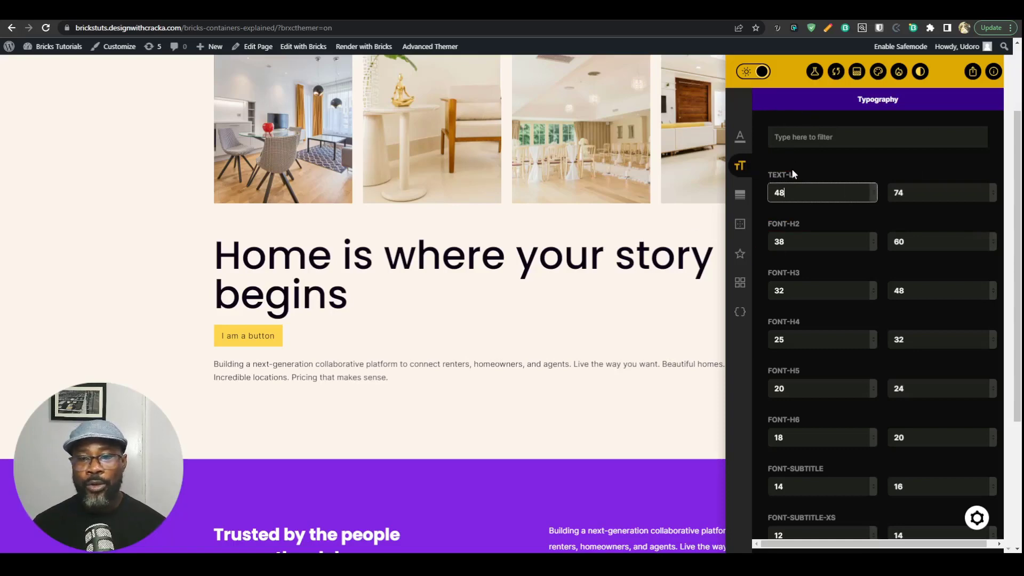
- Preview the page about 963 px wide in the browser's responsive view, with developer tools docked below the page, and close the tools
{"action": "key", "text": "ctrl+shift+i"}
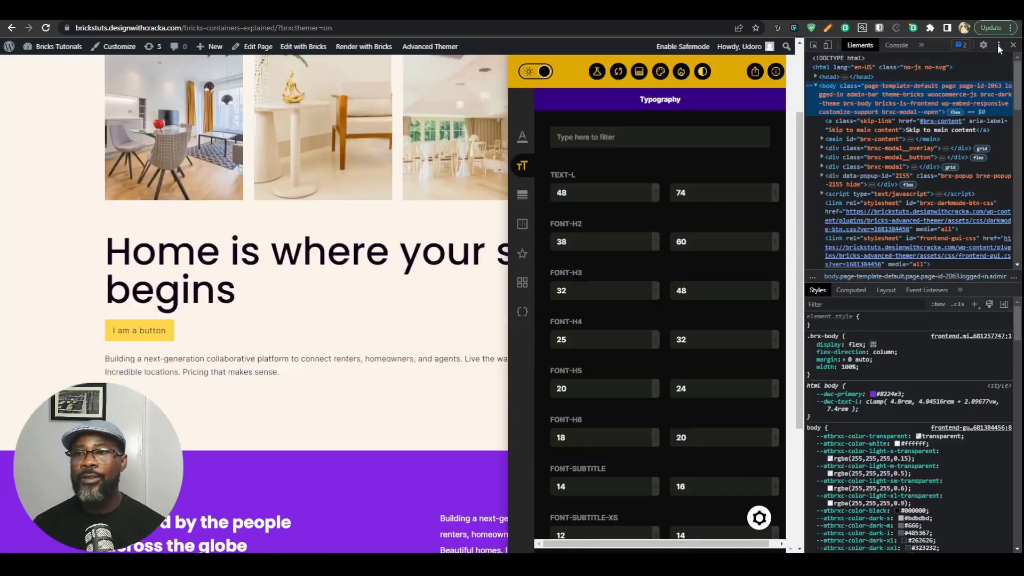
{"action": "left_click", "coordinate": [999, 45]}
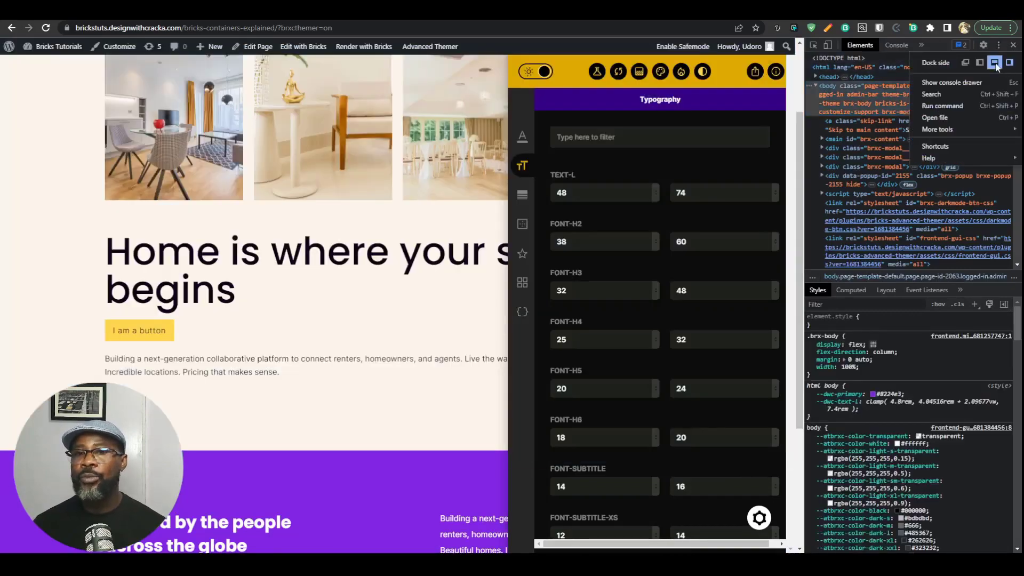
{"action": "left_click", "coordinate": [995, 63]}
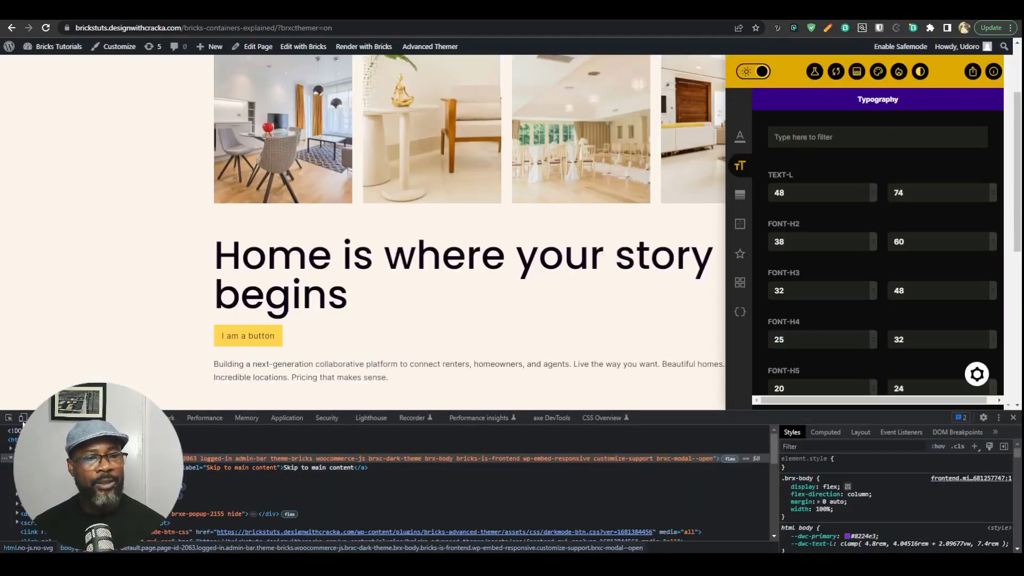
{"action": "left_click", "coordinate": [23, 418]}
{"action": "left_click_drag", "start_coordinate": [737, 238], "coordinate": [774, 234]}
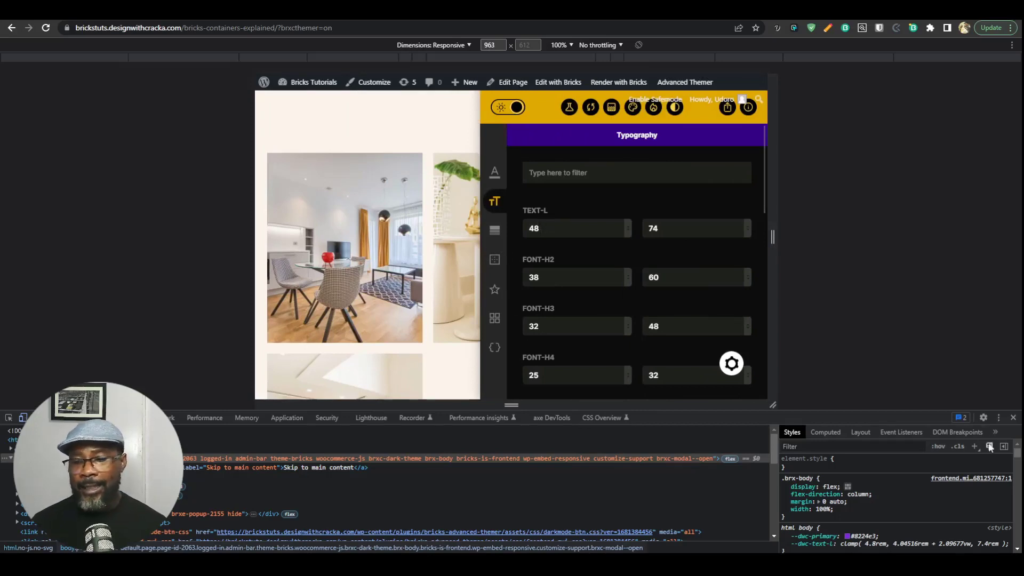
{"action": "left_click", "coordinate": [1013, 418]}
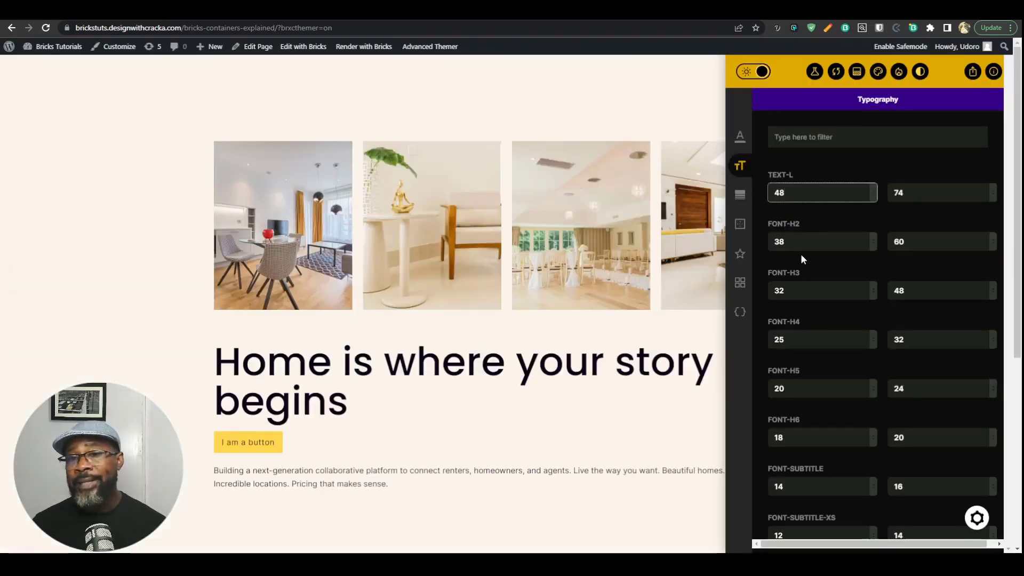
- Set the minimum size of the TEXT-L typography variable to 32
{"action": "left_click", "coordinate": [817, 98]}
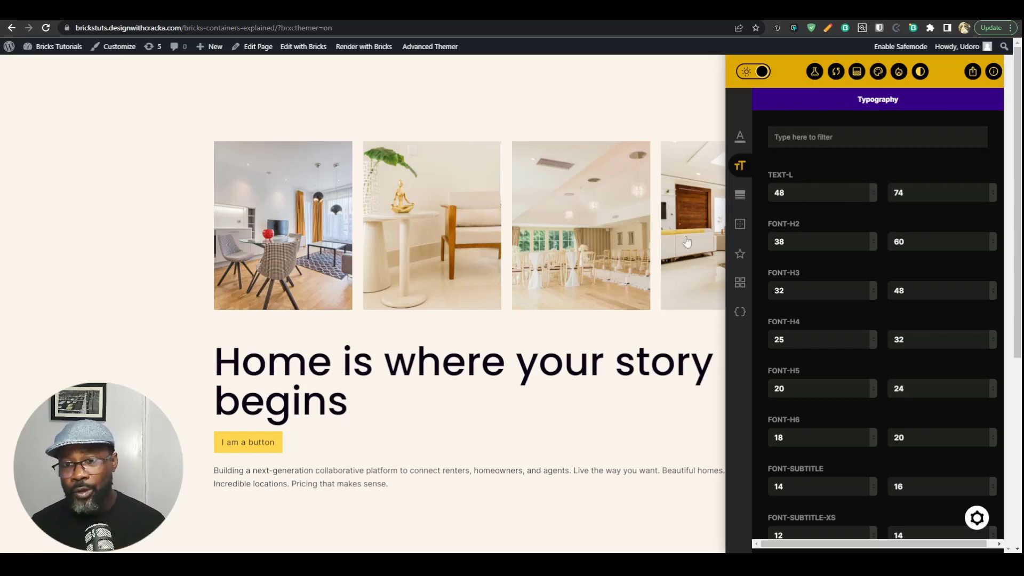
{"action": "double_click", "coordinate": [779, 193]}
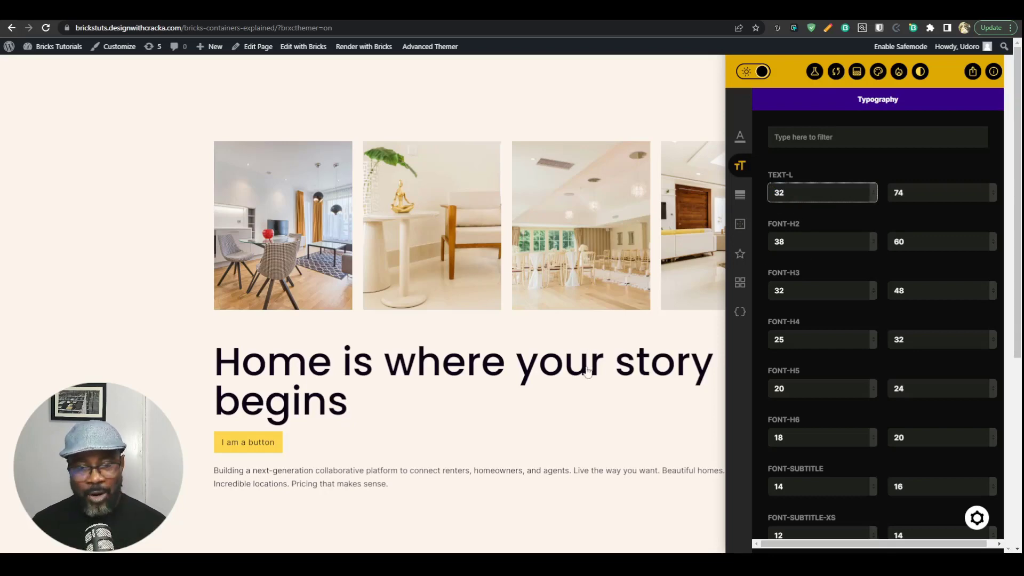
{"action": "scroll", "coordinate": [586, 372], "scroll_direction": "down", "scroll_amount": 3}
{"action": "scroll", "coordinate": [590, 365], "scroll_direction": "up", "scroll_amount": 3}
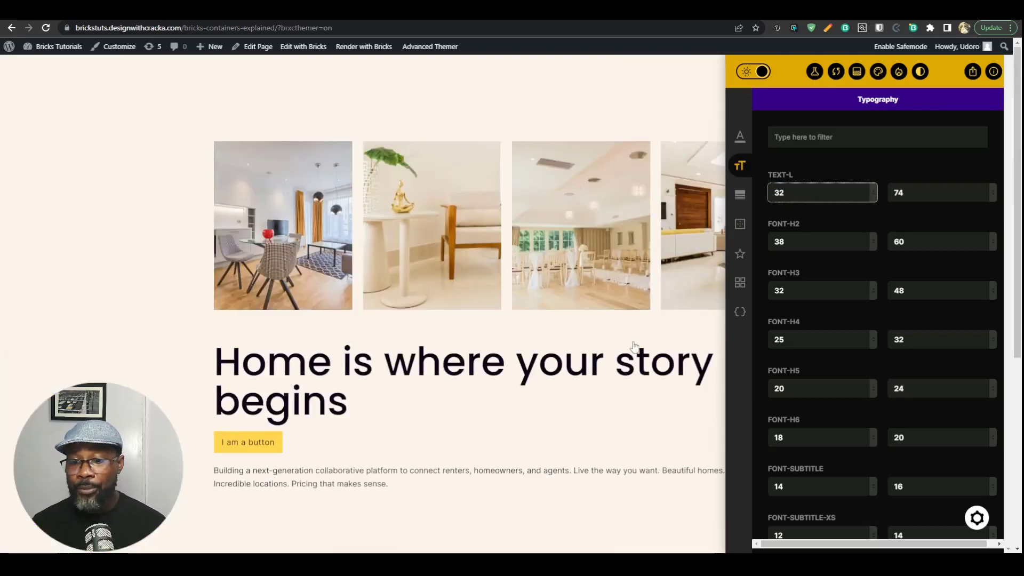
- Look through the playground's Spacing, Border-Radius, Misc, Grids and Imported Classes variable categories
{"action": "left_click", "coordinate": [733, 201]}
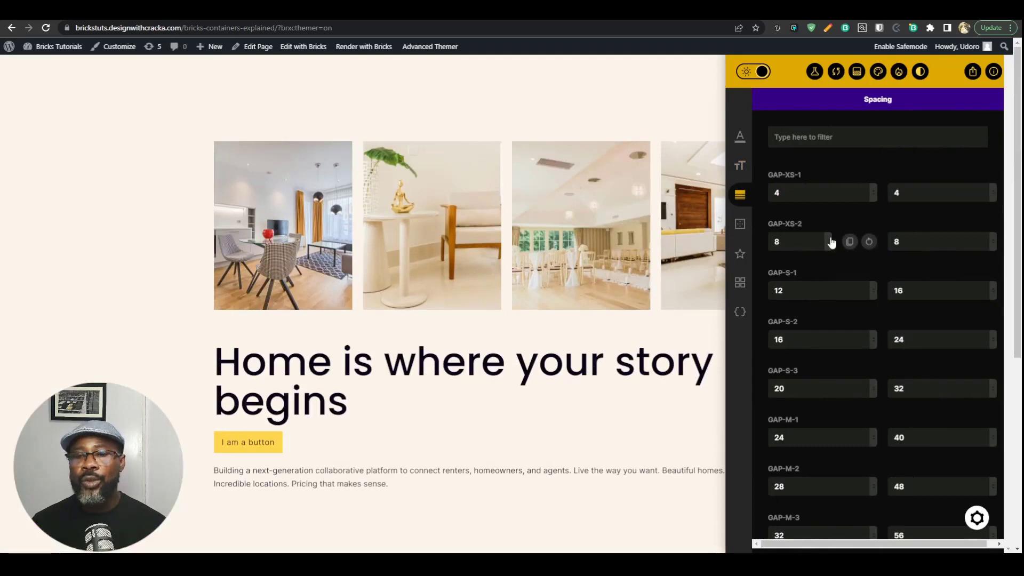
{"action": "scroll", "coordinate": [831, 242], "scroll_direction": "down", "scroll_amount": 5}
{"action": "left_click", "coordinate": [743, 227]}
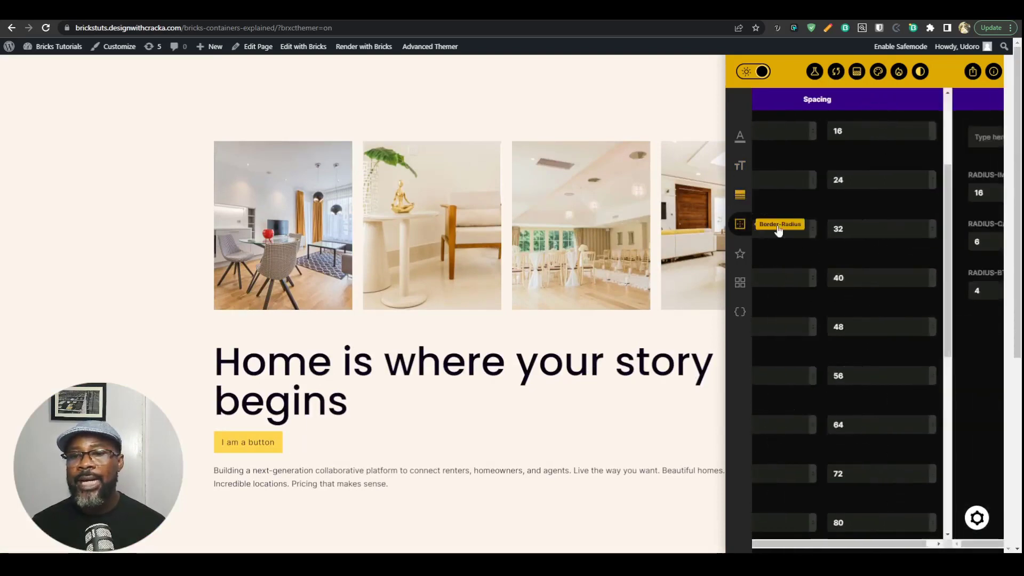
{"action": "left_click", "coordinate": [740, 253]}
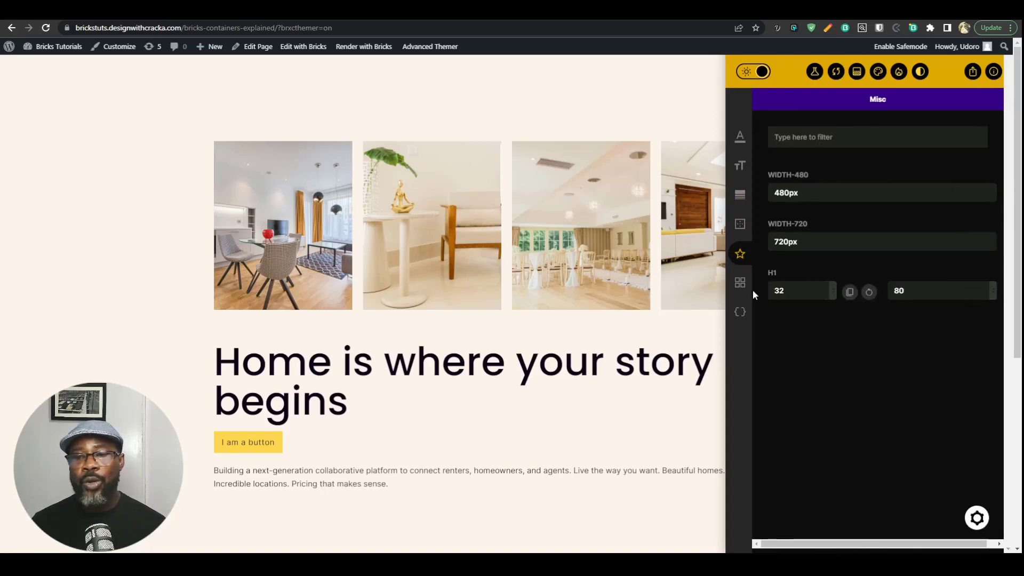
{"action": "left_click", "coordinate": [739, 282]}
{"action": "scroll", "coordinate": [837, 308], "scroll_direction": "down", "scroll_amount": 3}
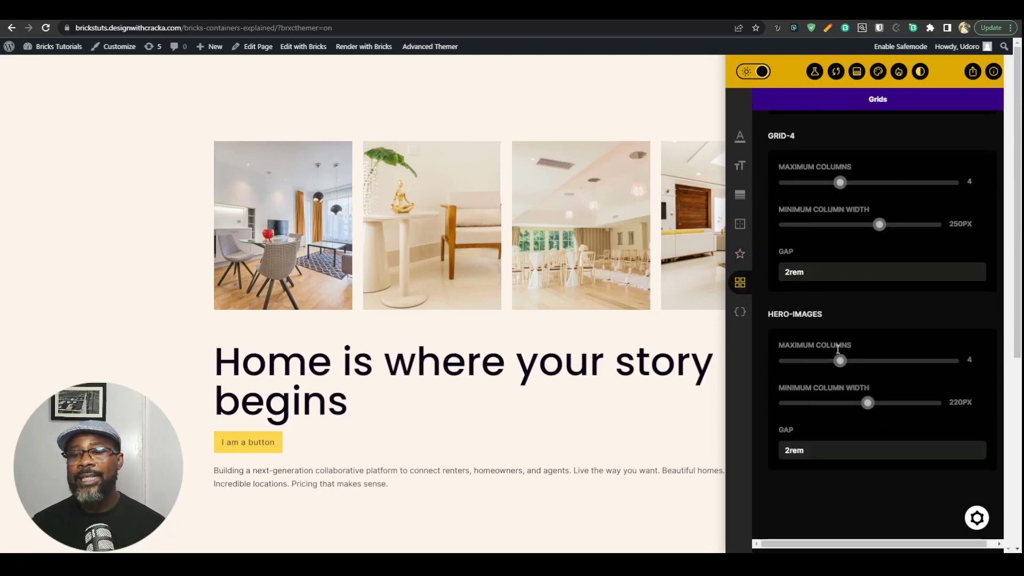
{"action": "left_click", "coordinate": [740, 312]}
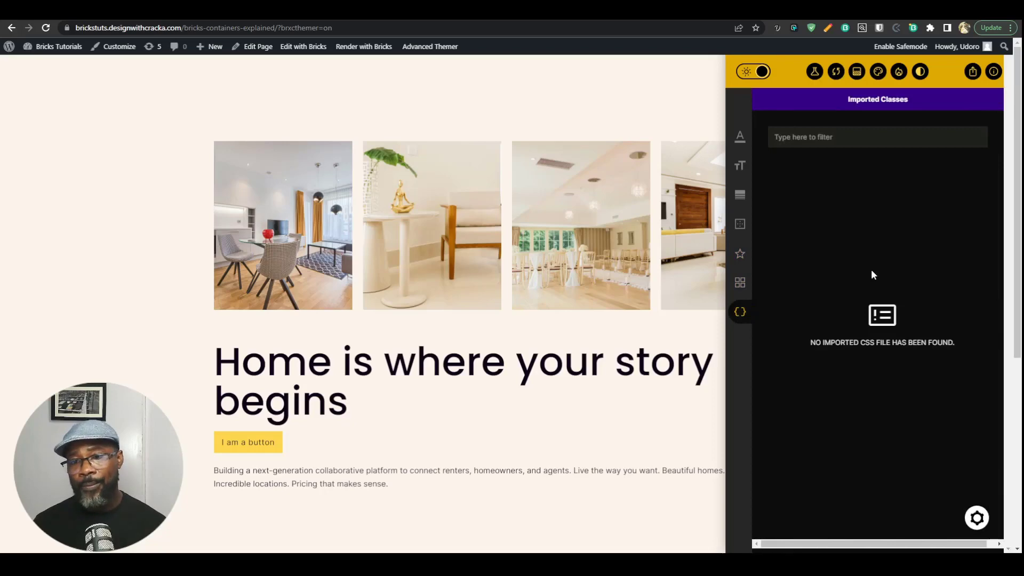
- In the Color Lab, set the initial color to #13a8cd and raise the brightness to 130%, keeping saturation at 100%
{"action": "left_click", "coordinate": [813, 77]}
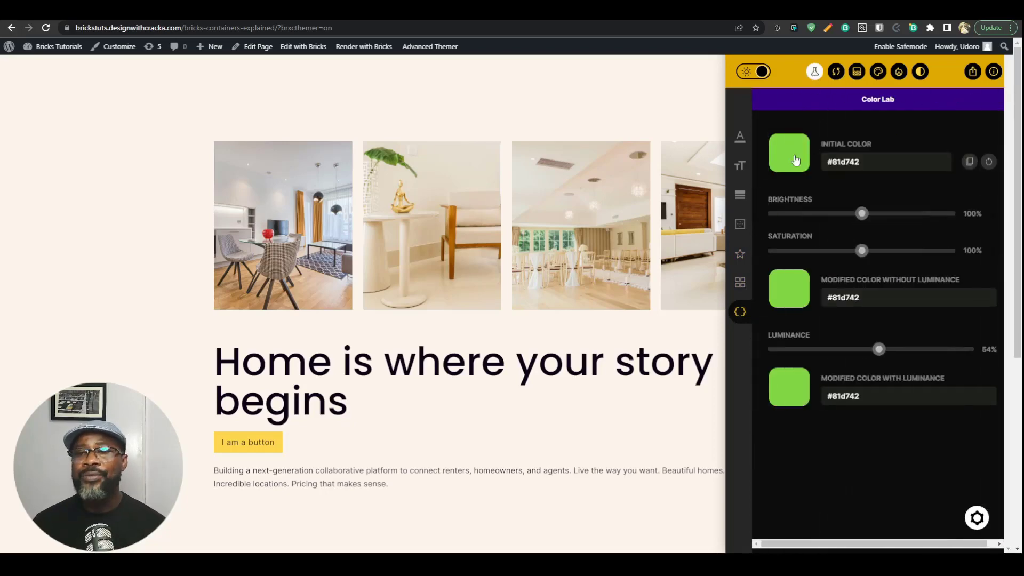
{"action": "left_click", "coordinate": [798, 158]}
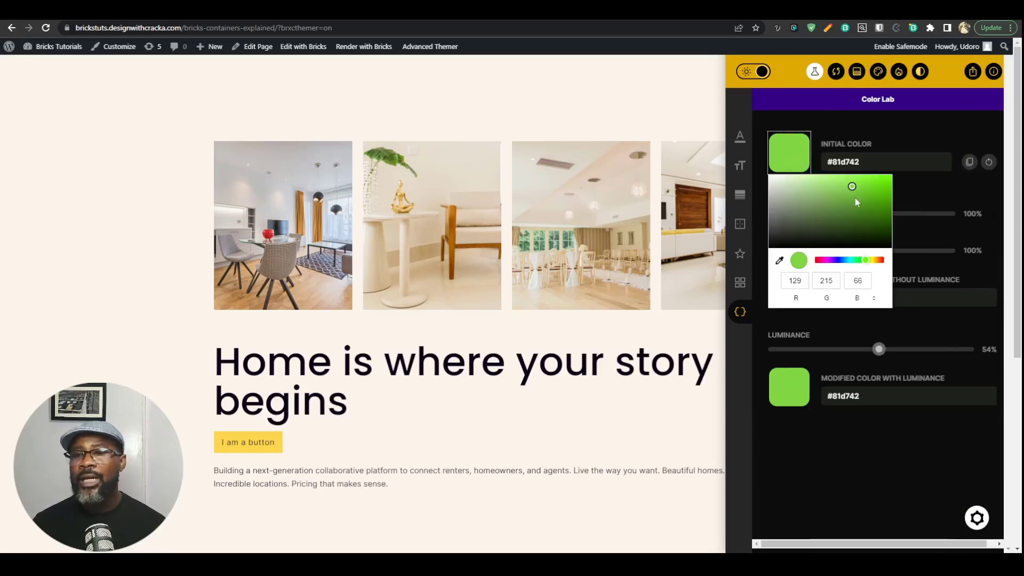
{"action": "left_click_drag", "start_coordinate": [854, 199], "coordinate": [879, 190]}
{"action": "left_click", "coordinate": [847, 260]}
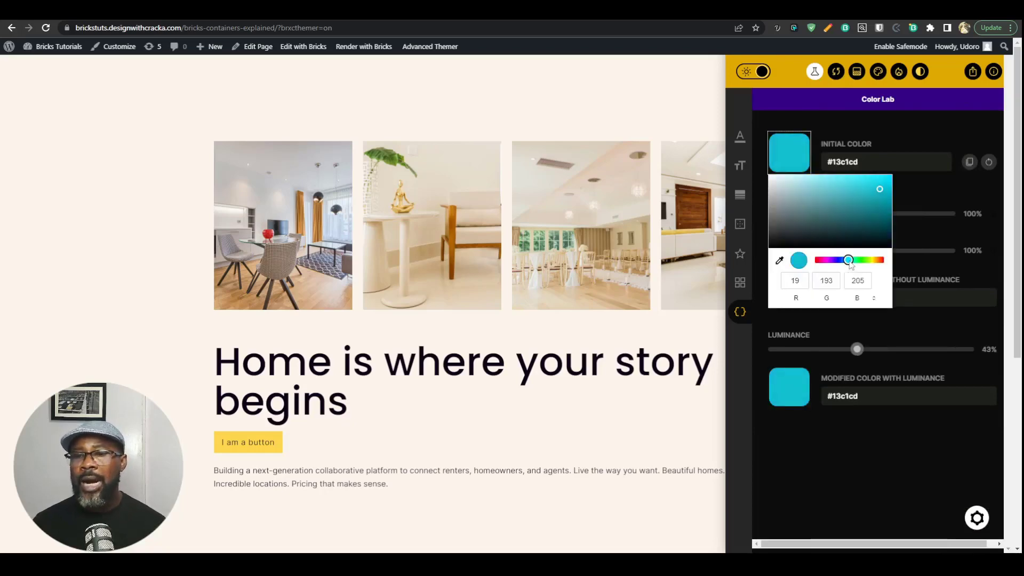
{"action": "left_click", "coordinate": [877, 132]}
{"action": "left_click_drag", "start_coordinate": [863, 215], "coordinate": [888, 214]}
{"action": "mouse_move", "coordinate": [864, 254]}
{"action": "left_mouse_down"}
{"action": "mouse_move", "coordinate": [913, 252]}
{"action": "mouse_move", "coordinate": [805, 252]}
{"action": "mouse_move", "coordinate": [864, 252]}
{"action": "left_mouse_up"}
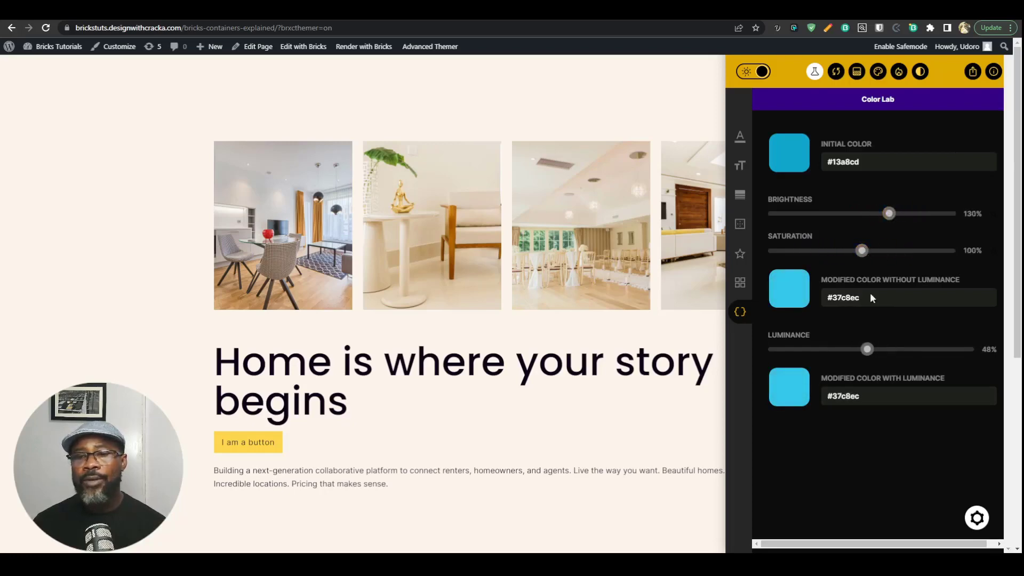
- View the Color Convertor and set the number of returned colors to 11 in the Color Scale Generator
{"action": "left_click", "coordinate": [836, 72]}
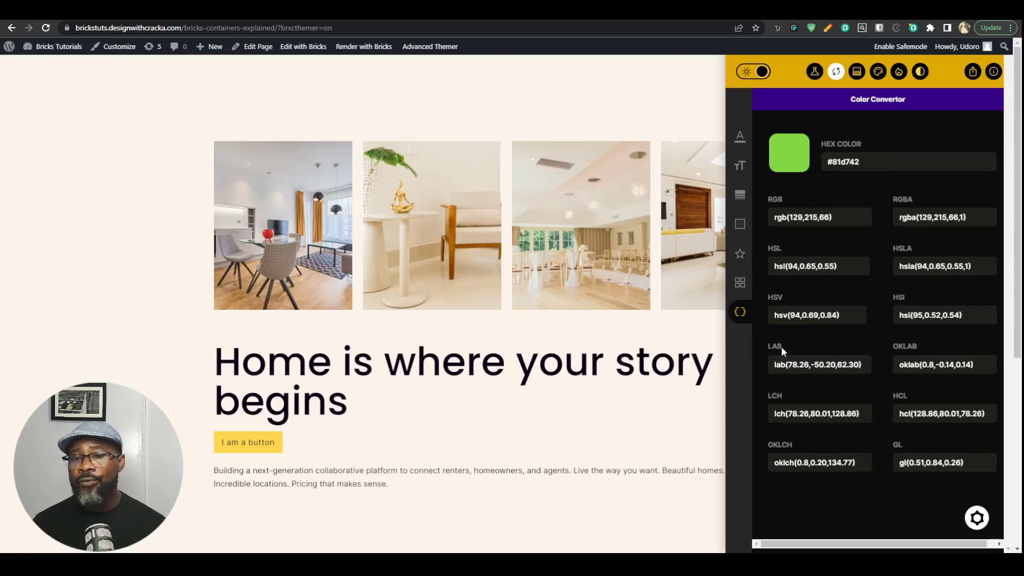
{"action": "left_click", "coordinate": [858, 72]}
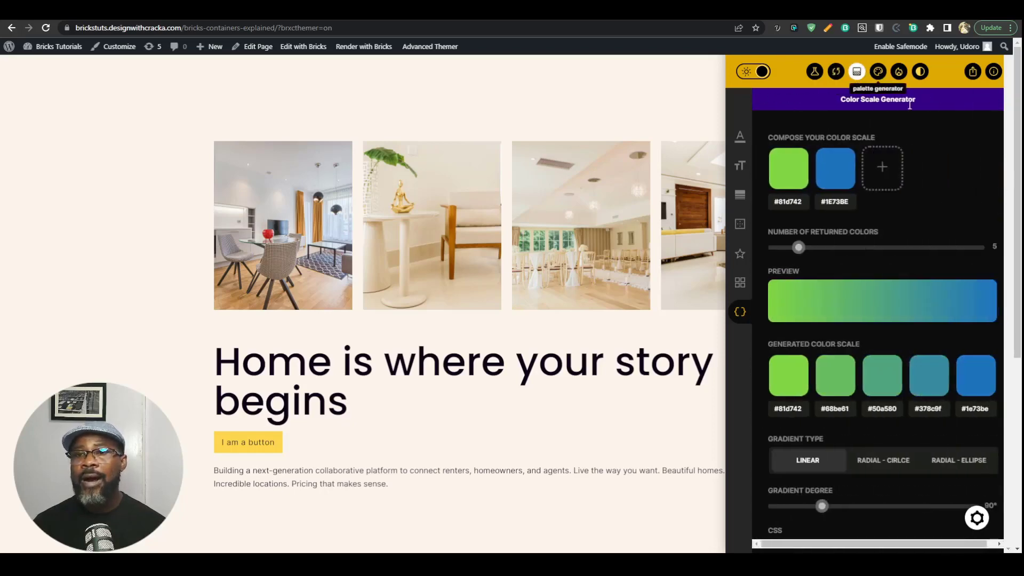
{"action": "left_click_drag", "start_coordinate": [798, 247], "coordinate": [856, 256]}
- Look at the palette generator and browse the popular color palettes from coloors.com
{"action": "left_click", "coordinate": [879, 72]}
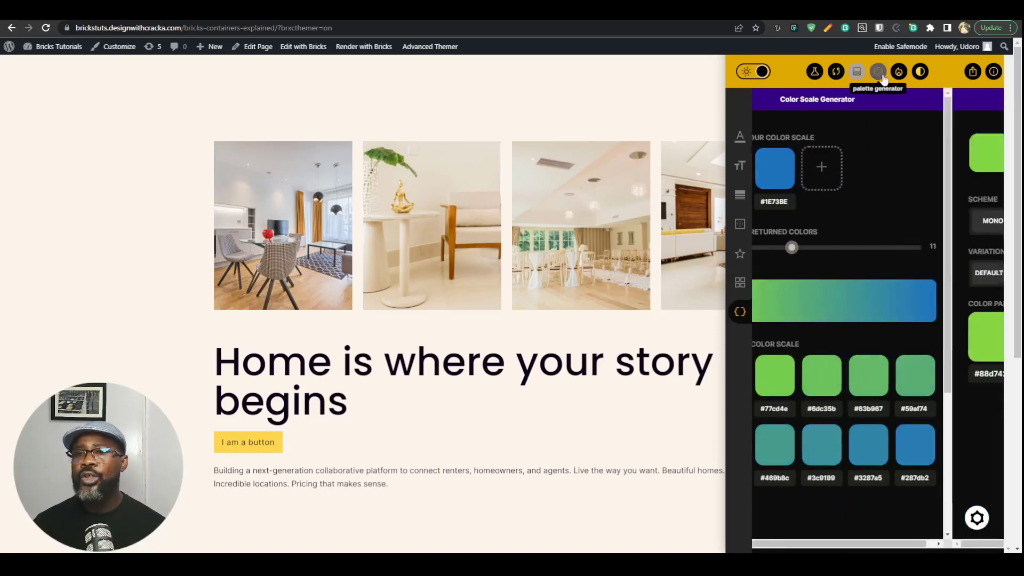
{"action": "left_click", "coordinate": [898, 73]}
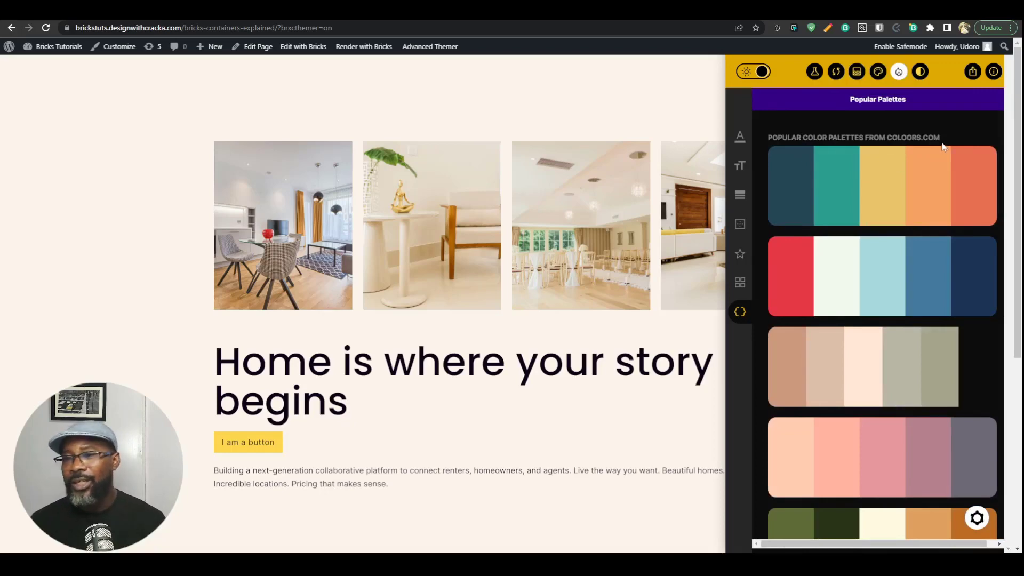
{"action": "scroll", "coordinate": [842, 298], "scroll_direction": "down", "scroll_amount": 4}
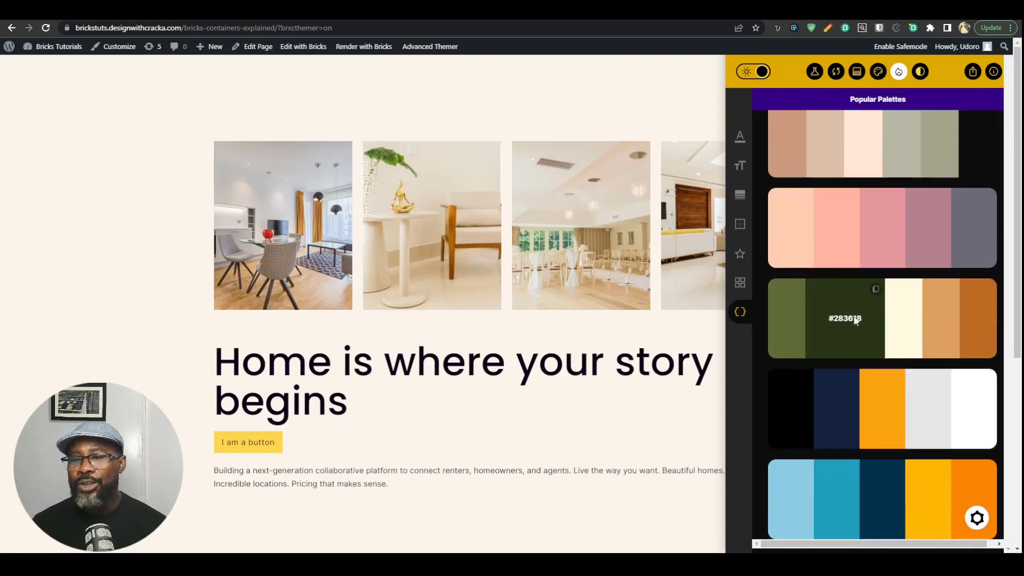
{"action": "scroll", "coordinate": [888, 370], "scroll_direction": "up", "scroll_amount": 4}
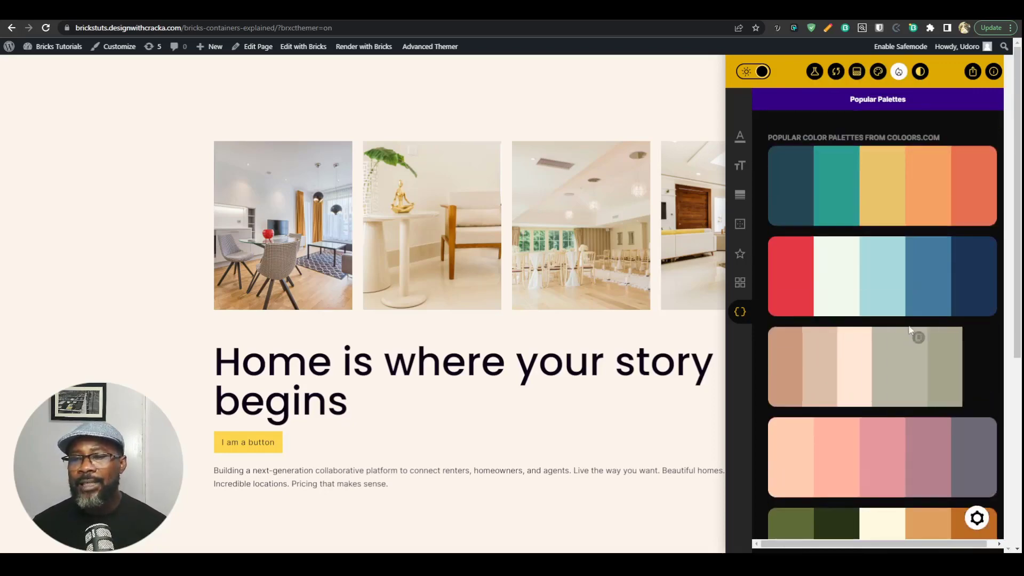
- Turn on the contrast checker and look over the page's hero and purple "Trusted by the people" sections
{"action": "left_click", "coordinate": [920, 72]}
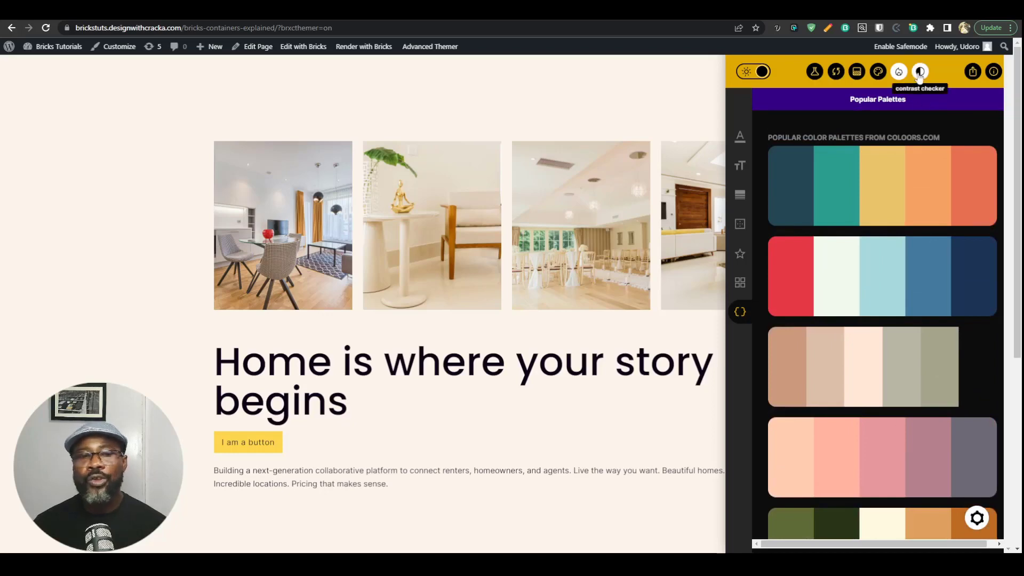
{"action": "scroll", "coordinate": [576, 308], "scroll_direction": "down", "scroll_amount": 6}
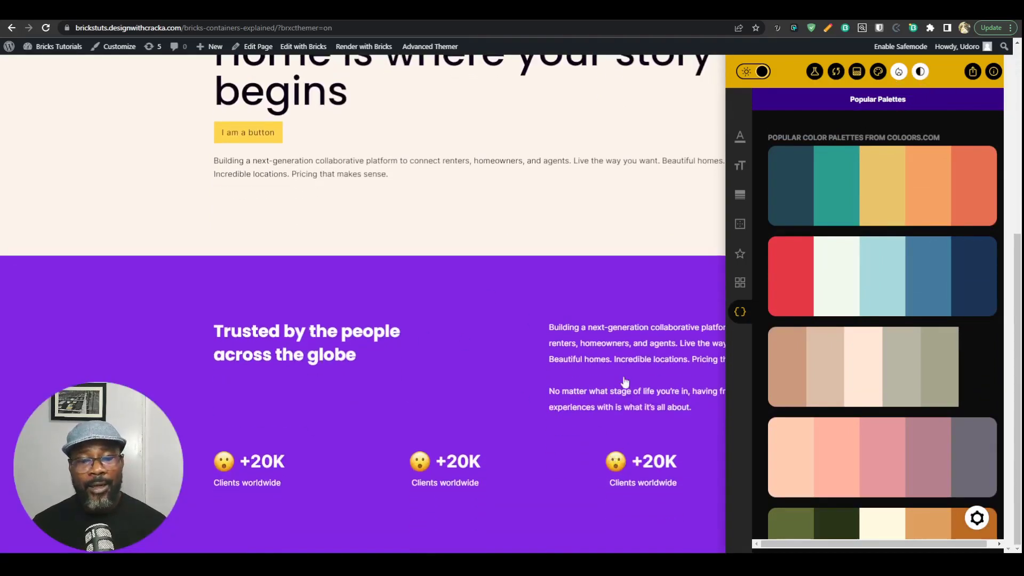
{"action": "scroll", "coordinate": [594, 384], "scroll_direction": "up", "scroll_amount": 6}
{"action": "scroll", "coordinate": [594, 384], "scroll_direction": "down", "scroll_amount": 4}
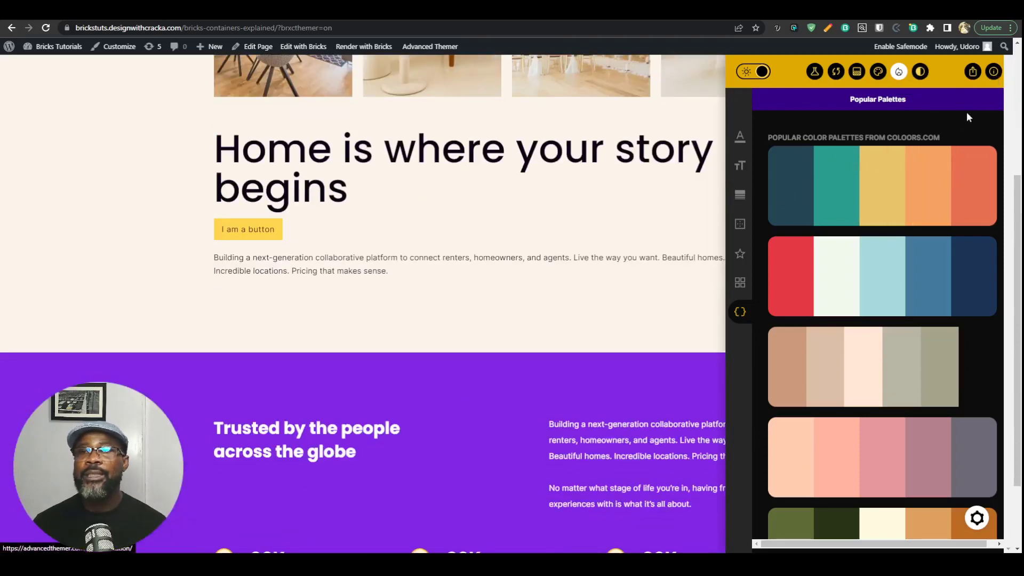
- Switch the page back and forth between dark and light mode to compare them, ending in light mode
{"action": "left_click", "coordinate": [761, 78]}
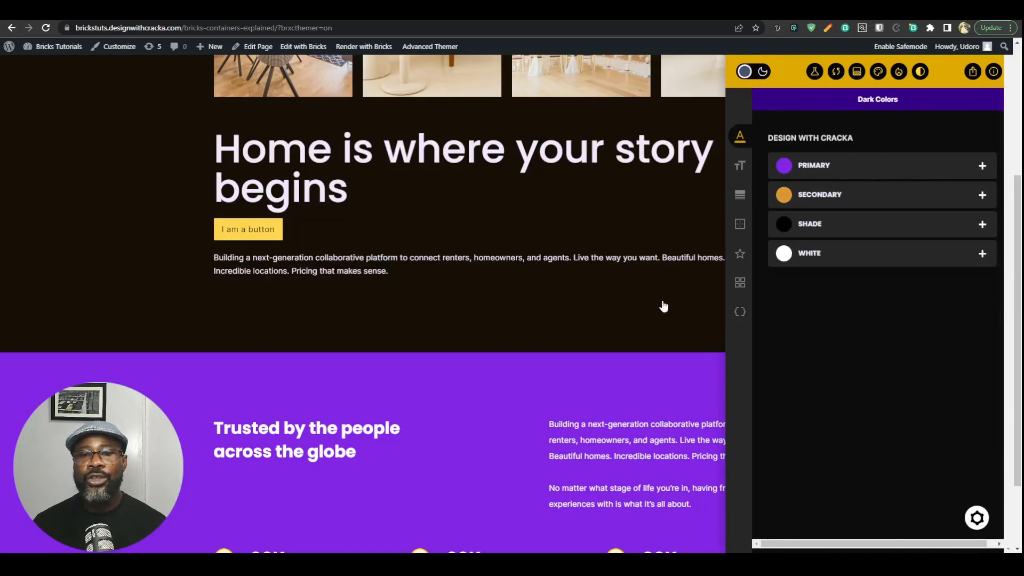
{"action": "scroll", "coordinate": [662, 304], "scroll_direction": "up", "scroll_amount": 4}
{"action": "left_click", "coordinate": [749, 78]}
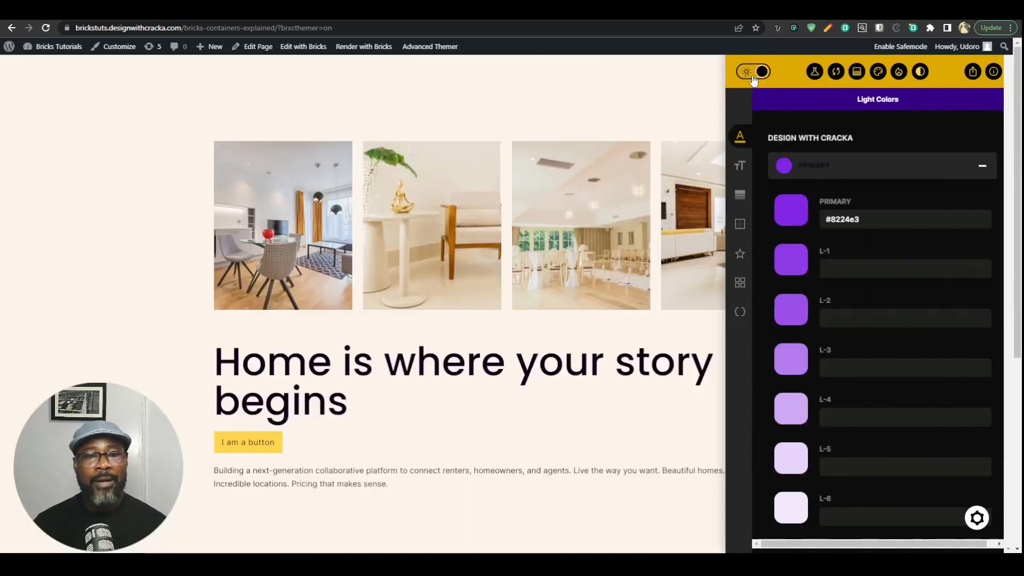
{"action": "left_click", "coordinate": [750, 78]}
{"action": "left_click", "coordinate": [752, 78]}
{"action": "left_click", "coordinate": [753, 79]}
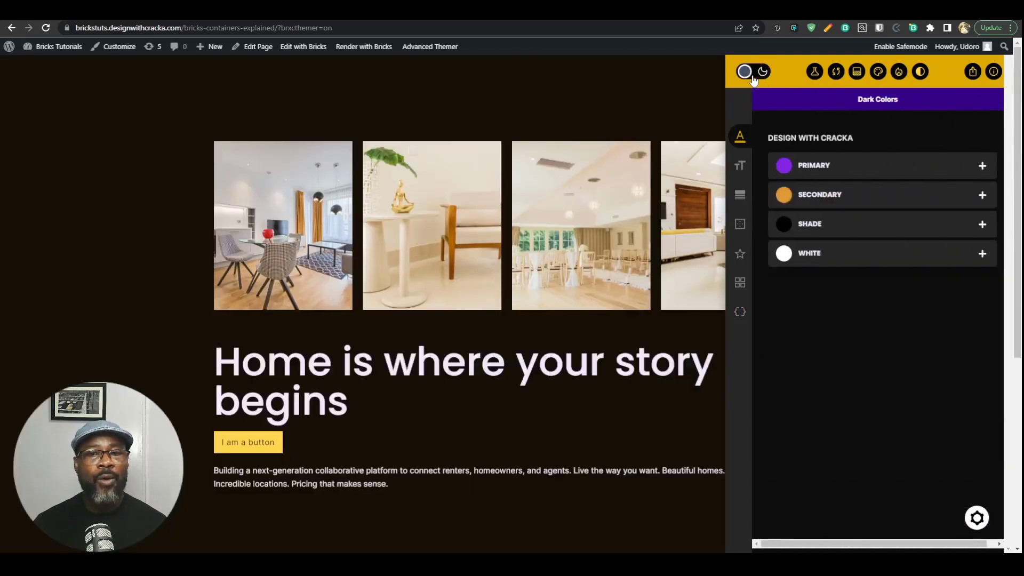
{"action": "left_click", "coordinate": [754, 79]}
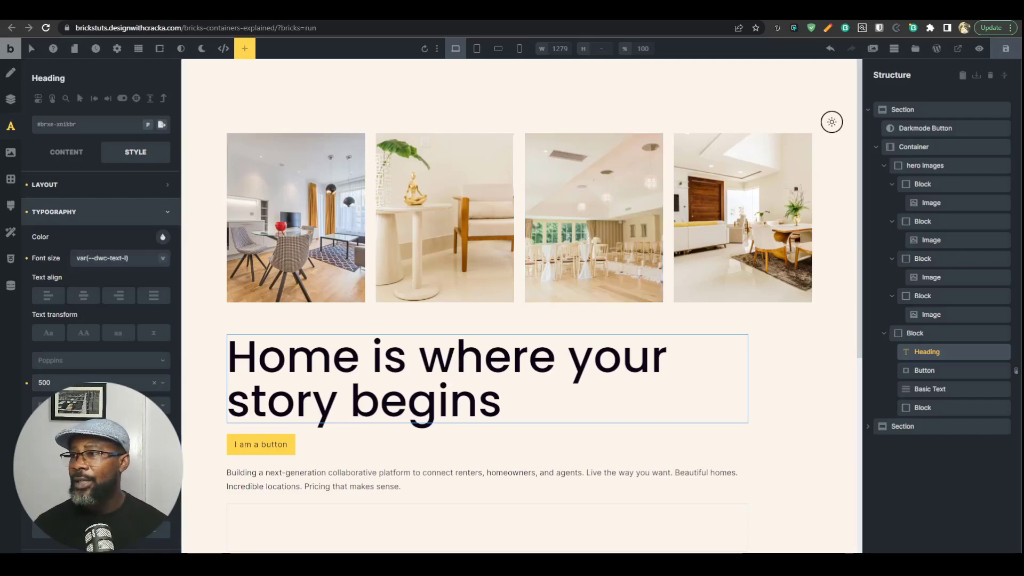
- Switch to the Advanced Themer website and look over the home page's hero section and feature cards
{"action": "left_click", "coordinate": [790, 20]}
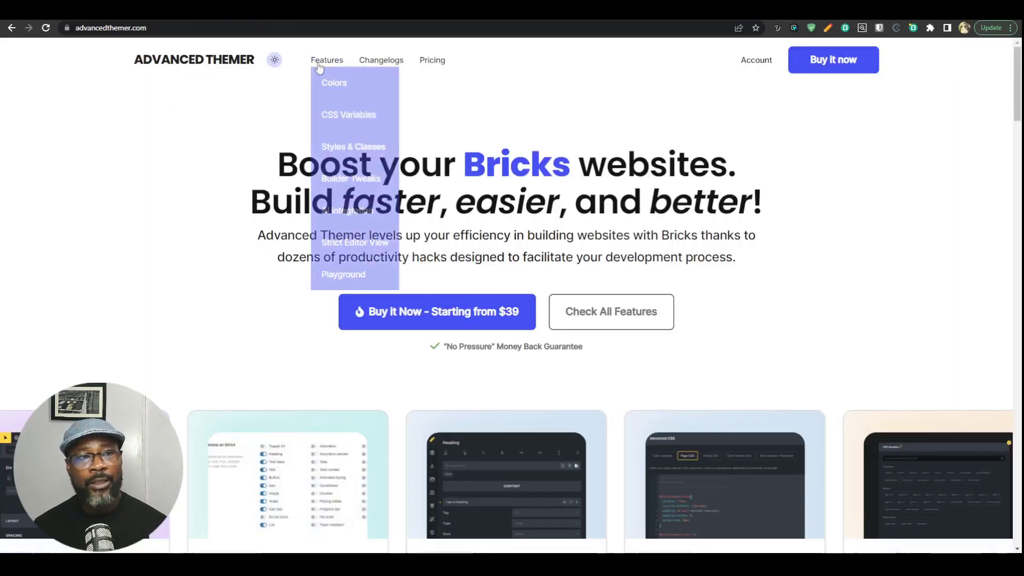
{"action": "scroll", "coordinate": [489, 224], "scroll_direction": "down", "scroll_amount": 3}
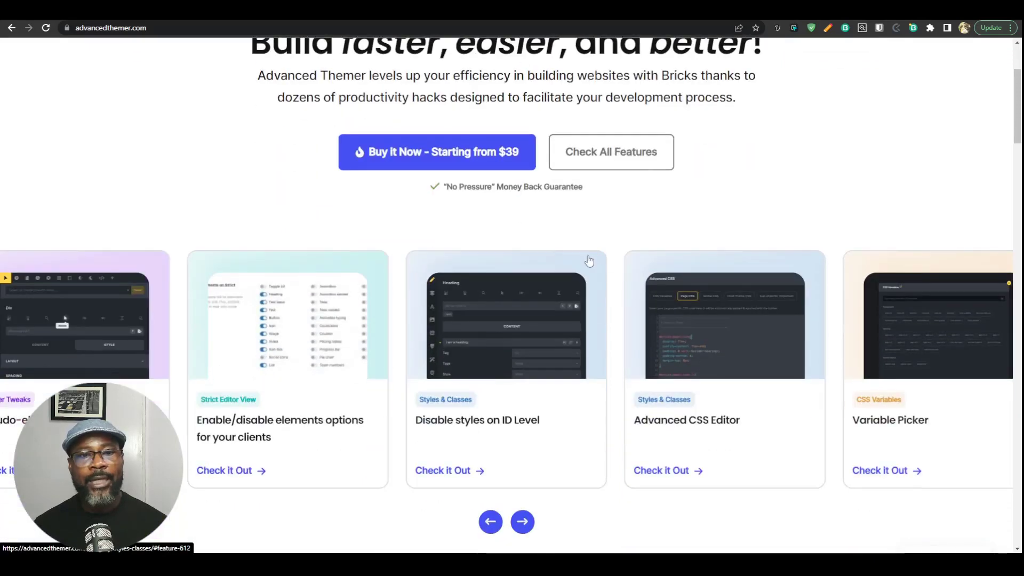
{"action": "scroll", "coordinate": [489, 224], "scroll_direction": "up", "scroll_amount": 2}
{"action": "left_click", "coordinate": [485, 257]}
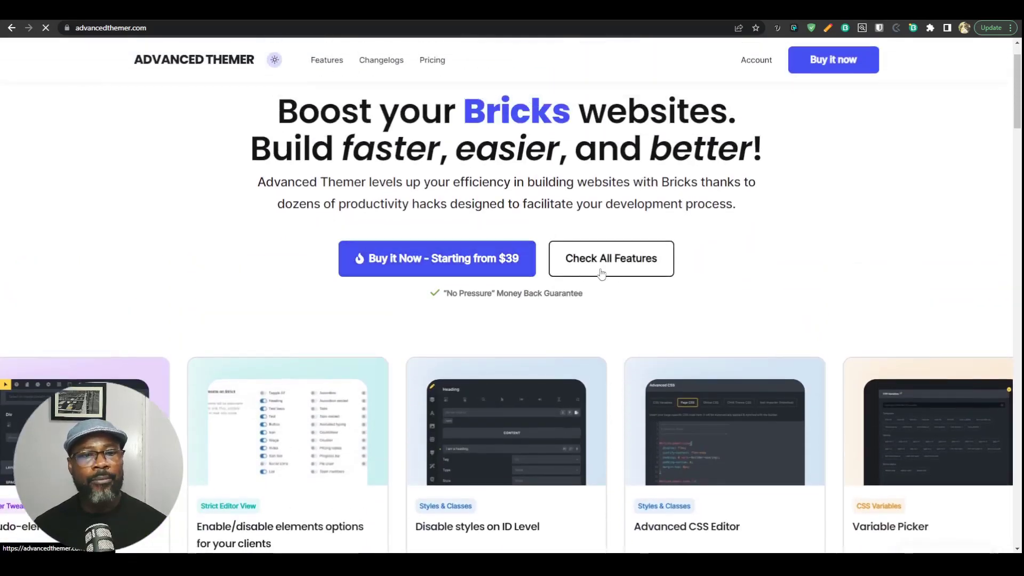
- Go to the pricing page and compare the yearly and lifetime plans, ending on Lifetime
{"action": "scroll", "coordinate": [494, 151], "scroll_direction": "down", "scroll_amount": 3}
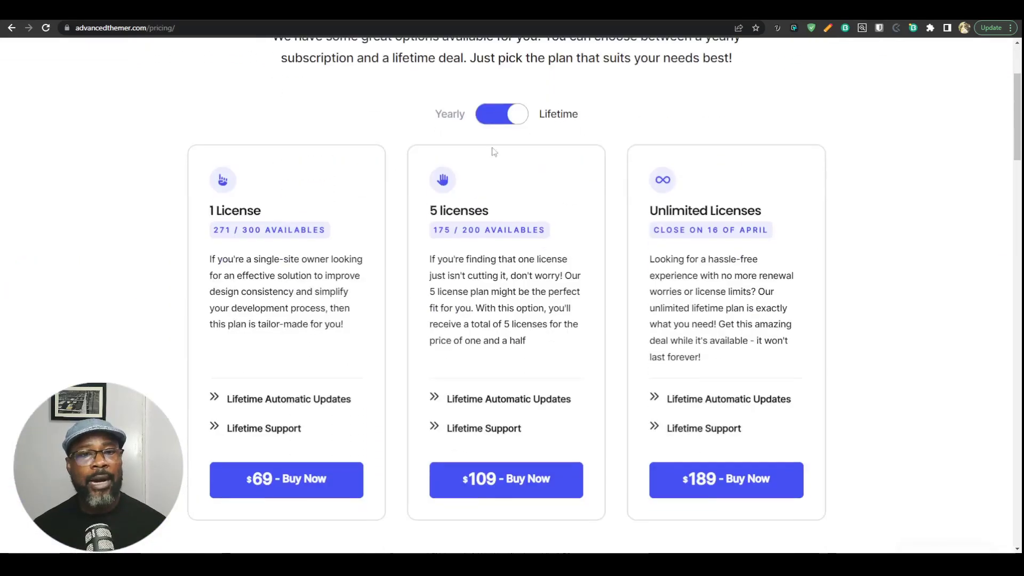
{"action": "left_click", "coordinate": [522, 115]}
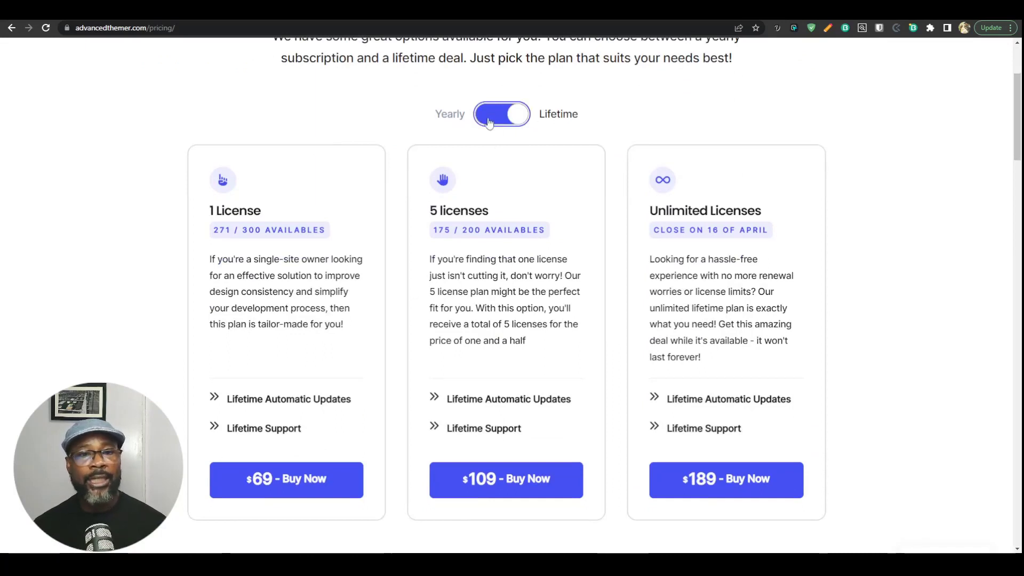
{"action": "left_click", "coordinate": [506, 122]}
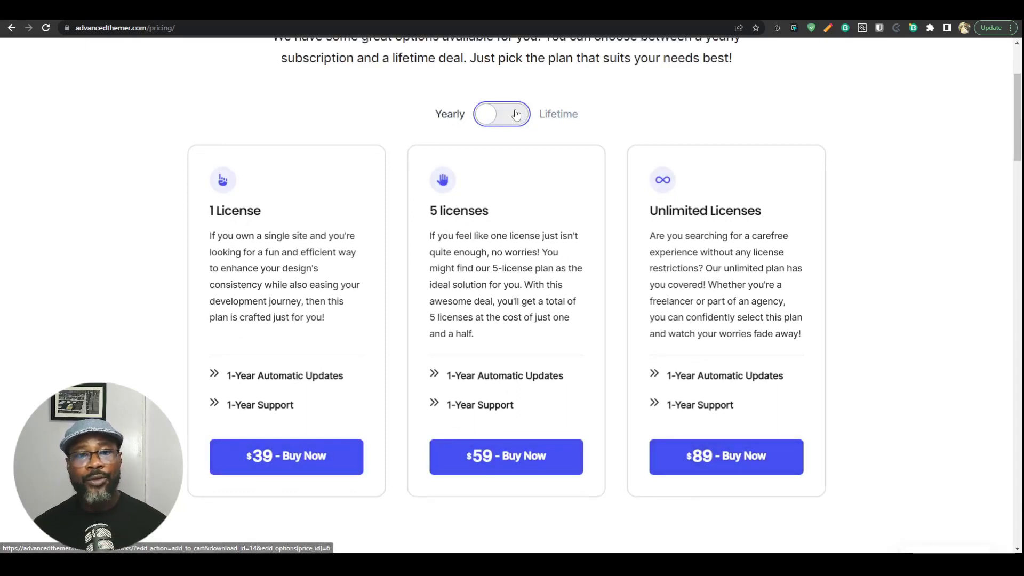
{"action": "left_click", "coordinate": [497, 118]}
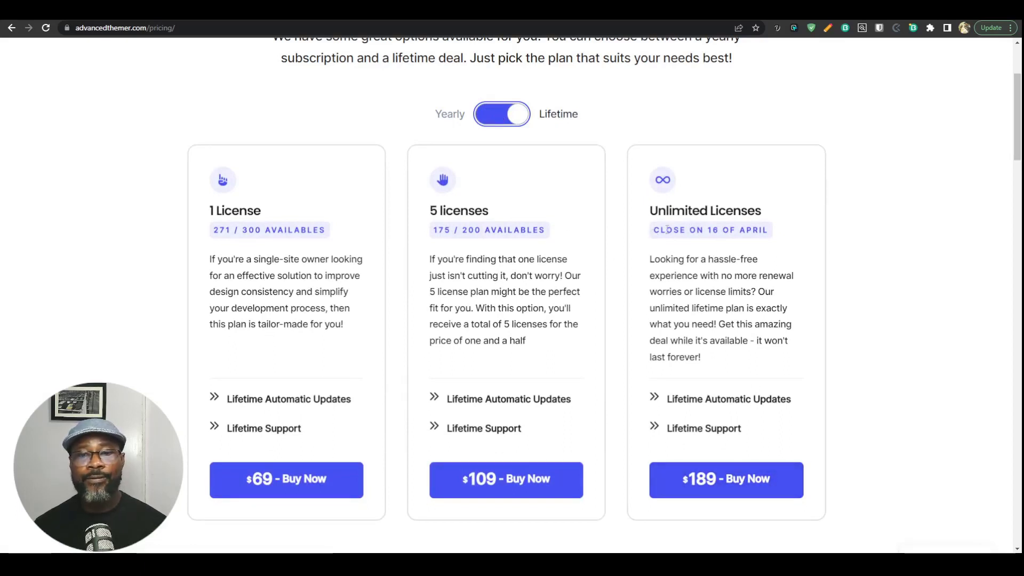
- Highlight the closing date of the lifetime Unlimited Licenses plan and check it against the computer's calendar
{"action": "left_click_drag", "start_coordinate": [659, 230], "coordinate": [767, 231]}
{"action": "left_click", "coordinate": [757, 249]}
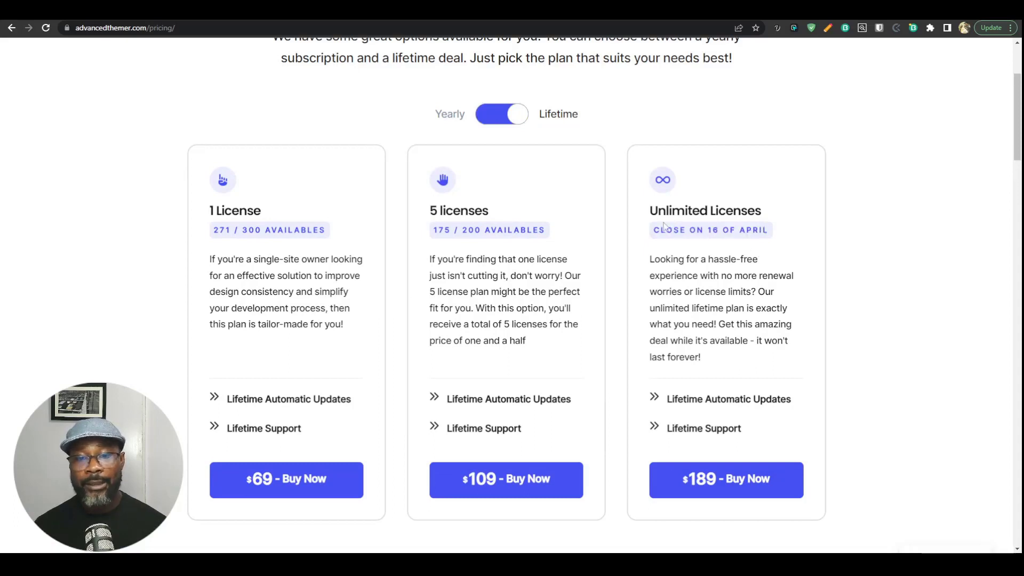
{"action": "left_click_drag", "start_coordinate": [653, 230], "coordinate": [760, 230]}
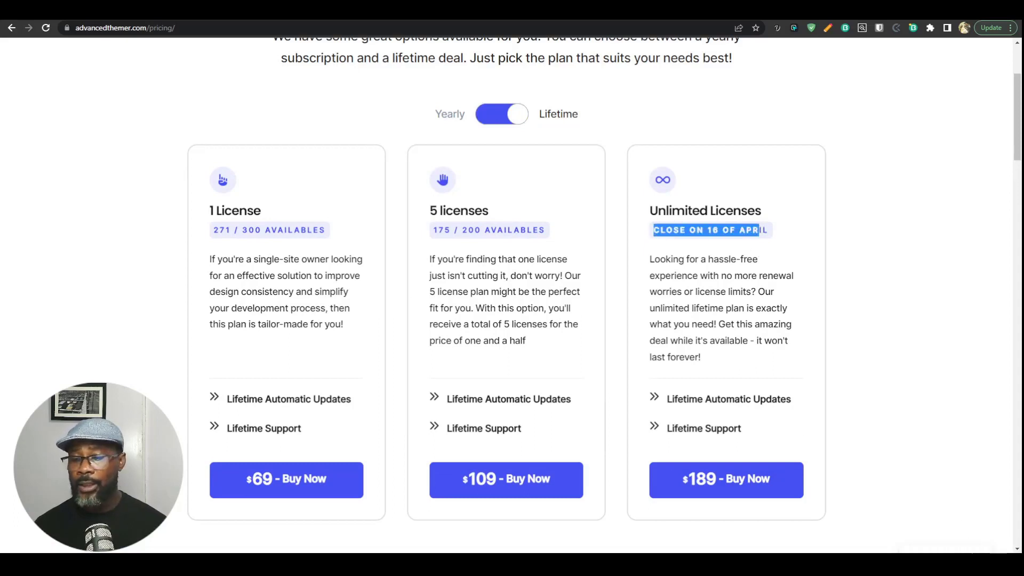
{"action": "left_click", "coordinate": [970, 563]}
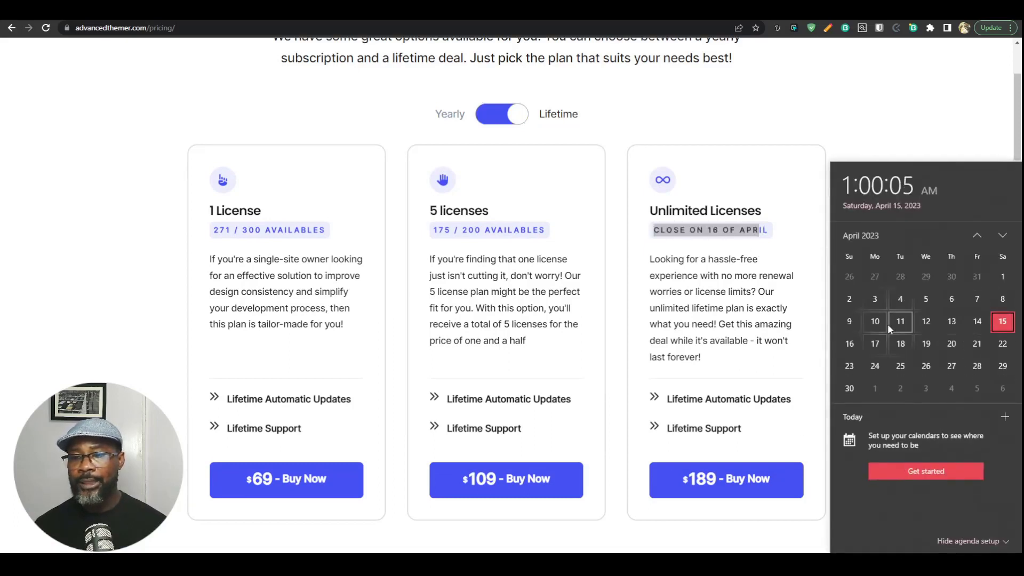
{"action": "left_click", "coordinate": [762, 293]}
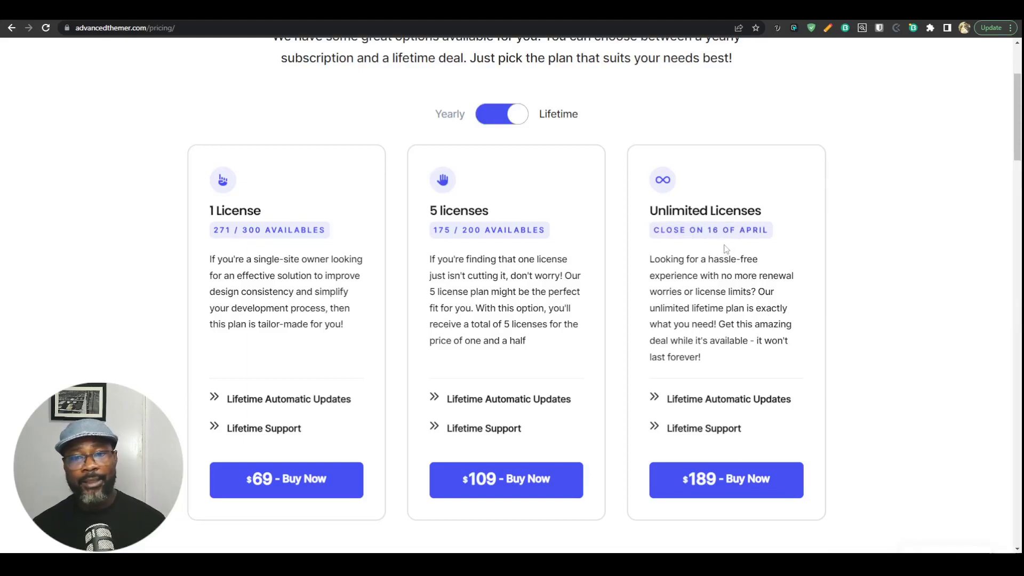
{"action": "left_click_drag", "start_coordinate": [687, 230], "coordinate": [723, 230]}
{"action": "left_click", "coordinate": [728, 283]}
{"action": "left_click", "coordinate": [745, 269]}
{"action": "left_click", "coordinate": [736, 290]}
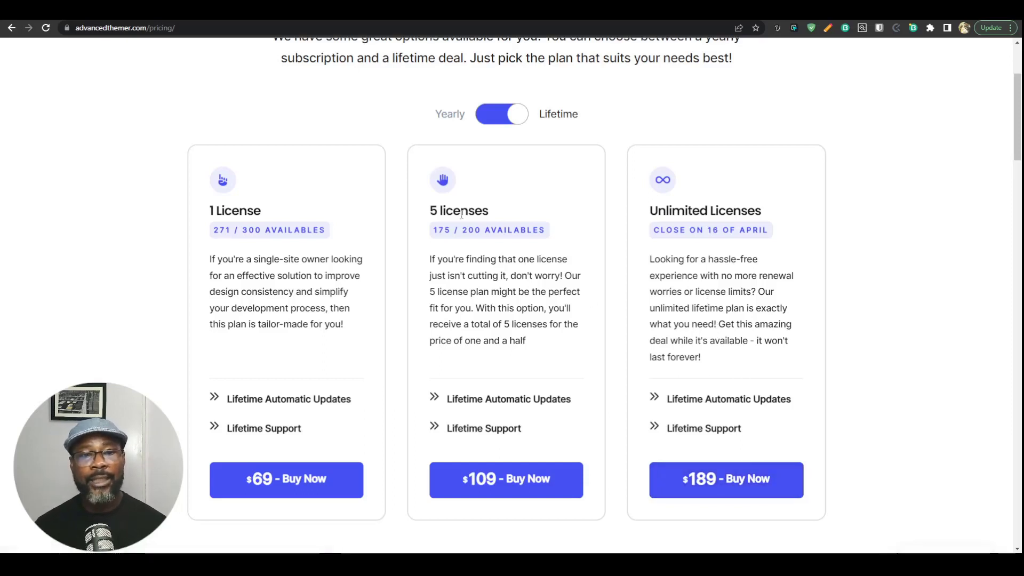
- Highlight the 5 licenses plan title and examine the availability labels of the 5 licenses and 1 License lifetime plans
{"action": "left_click_drag", "start_coordinate": [430, 212], "coordinate": [493, 215]}
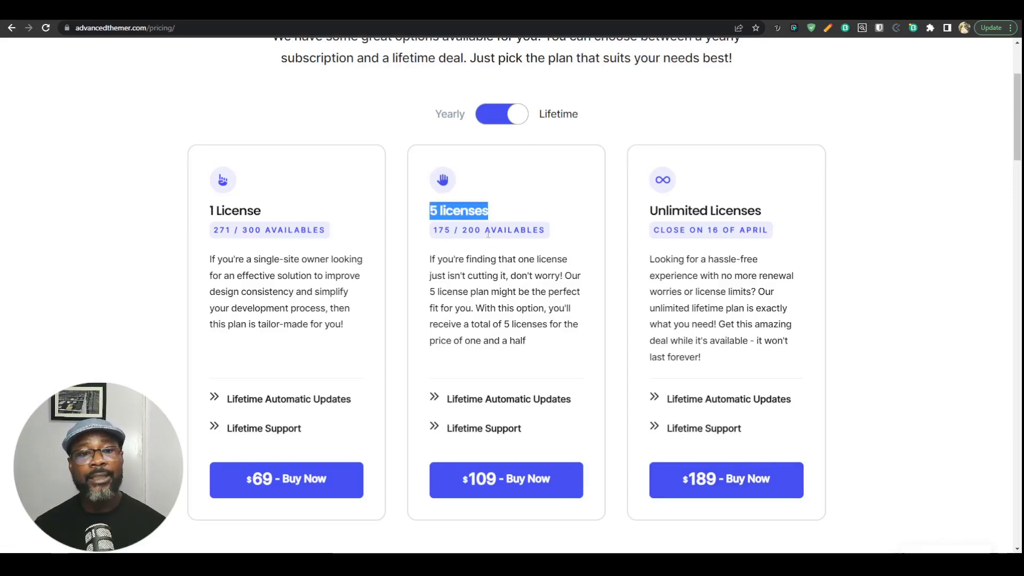
{"action": "left_click", "coordinate": [486, 265]}
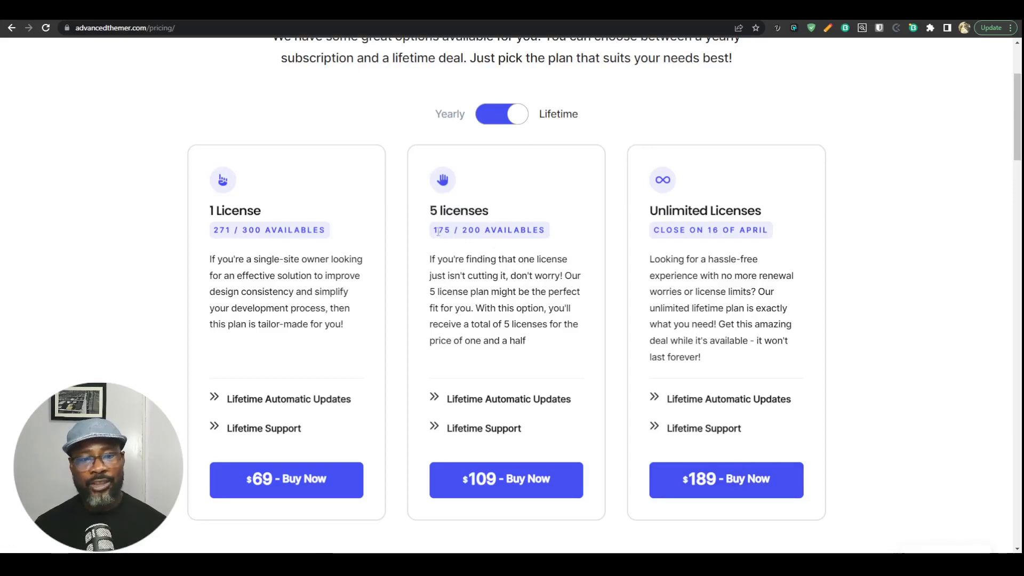
{"action": "left_click_drag", "start_coordinate": [436, 230], "coordinate": [483, 230]}
{"action": "left_click_drag", "start_coordinate": [232, 230], "coordinate": [220, 230]}
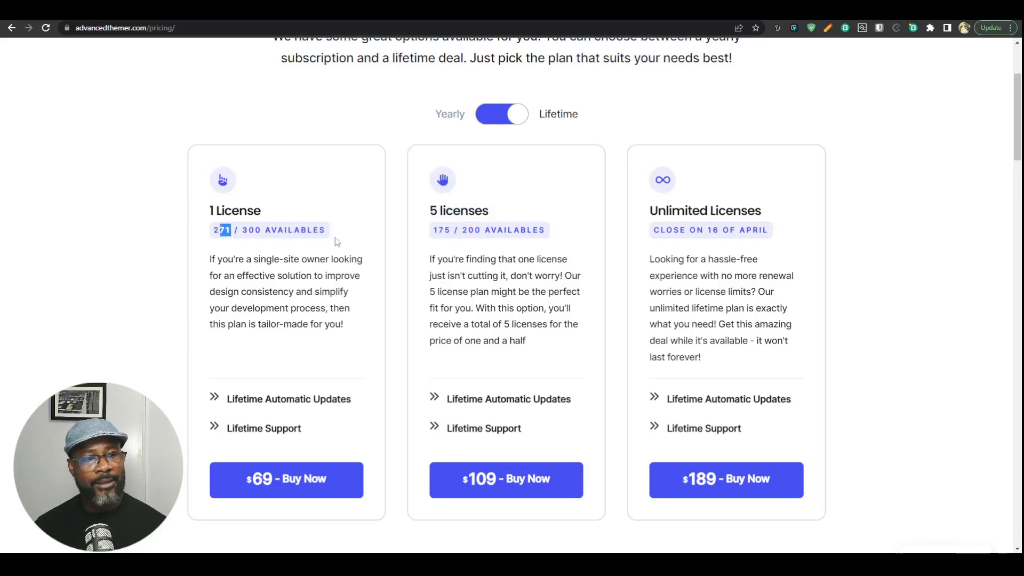
{"action": "left_click", "coordinate": [337, 241]}
{"action": "scroll", "coordinate": [573, 374], "scroll_direction": "up", "scroll_amount": 3}
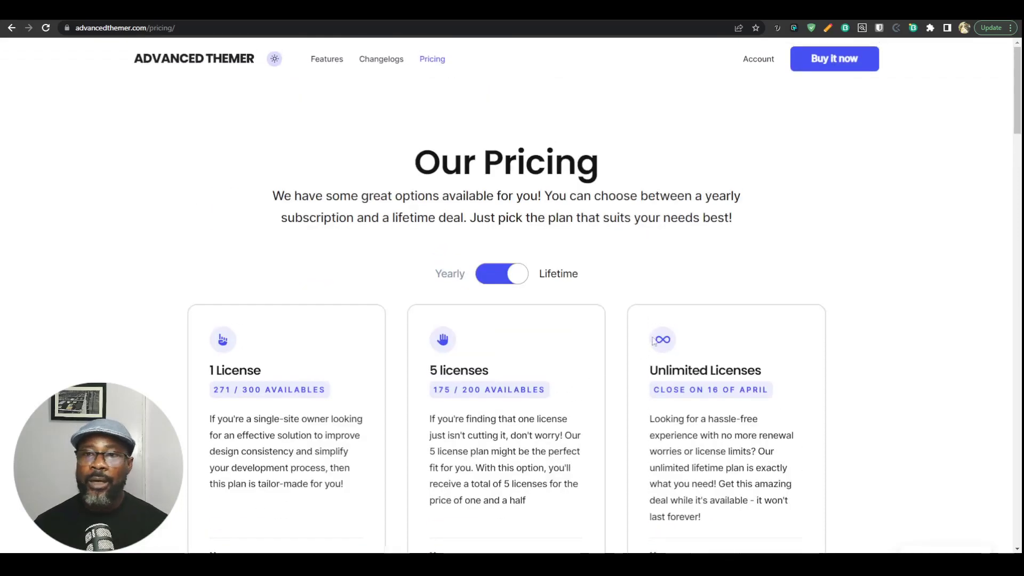